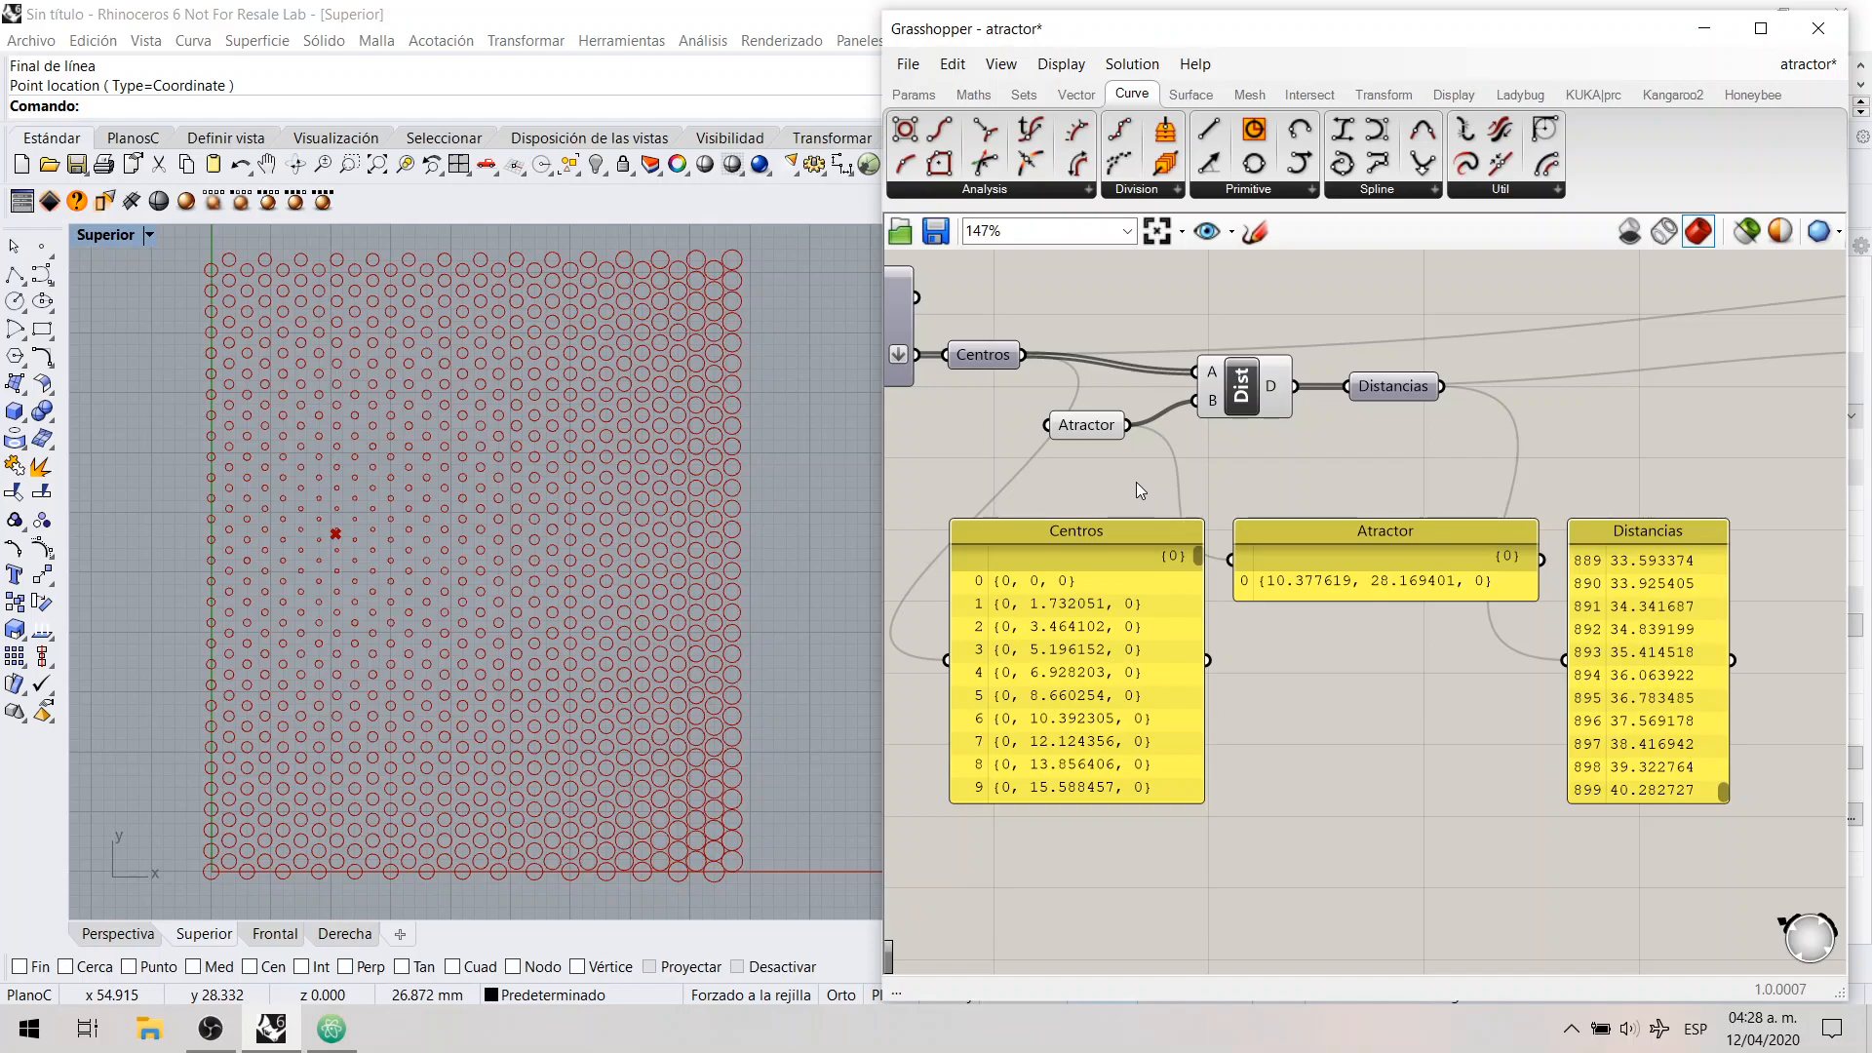
Step: Move the Atractor point in the top viewport to about (28.5, 20.5, 0)
left_click(1091, 429)
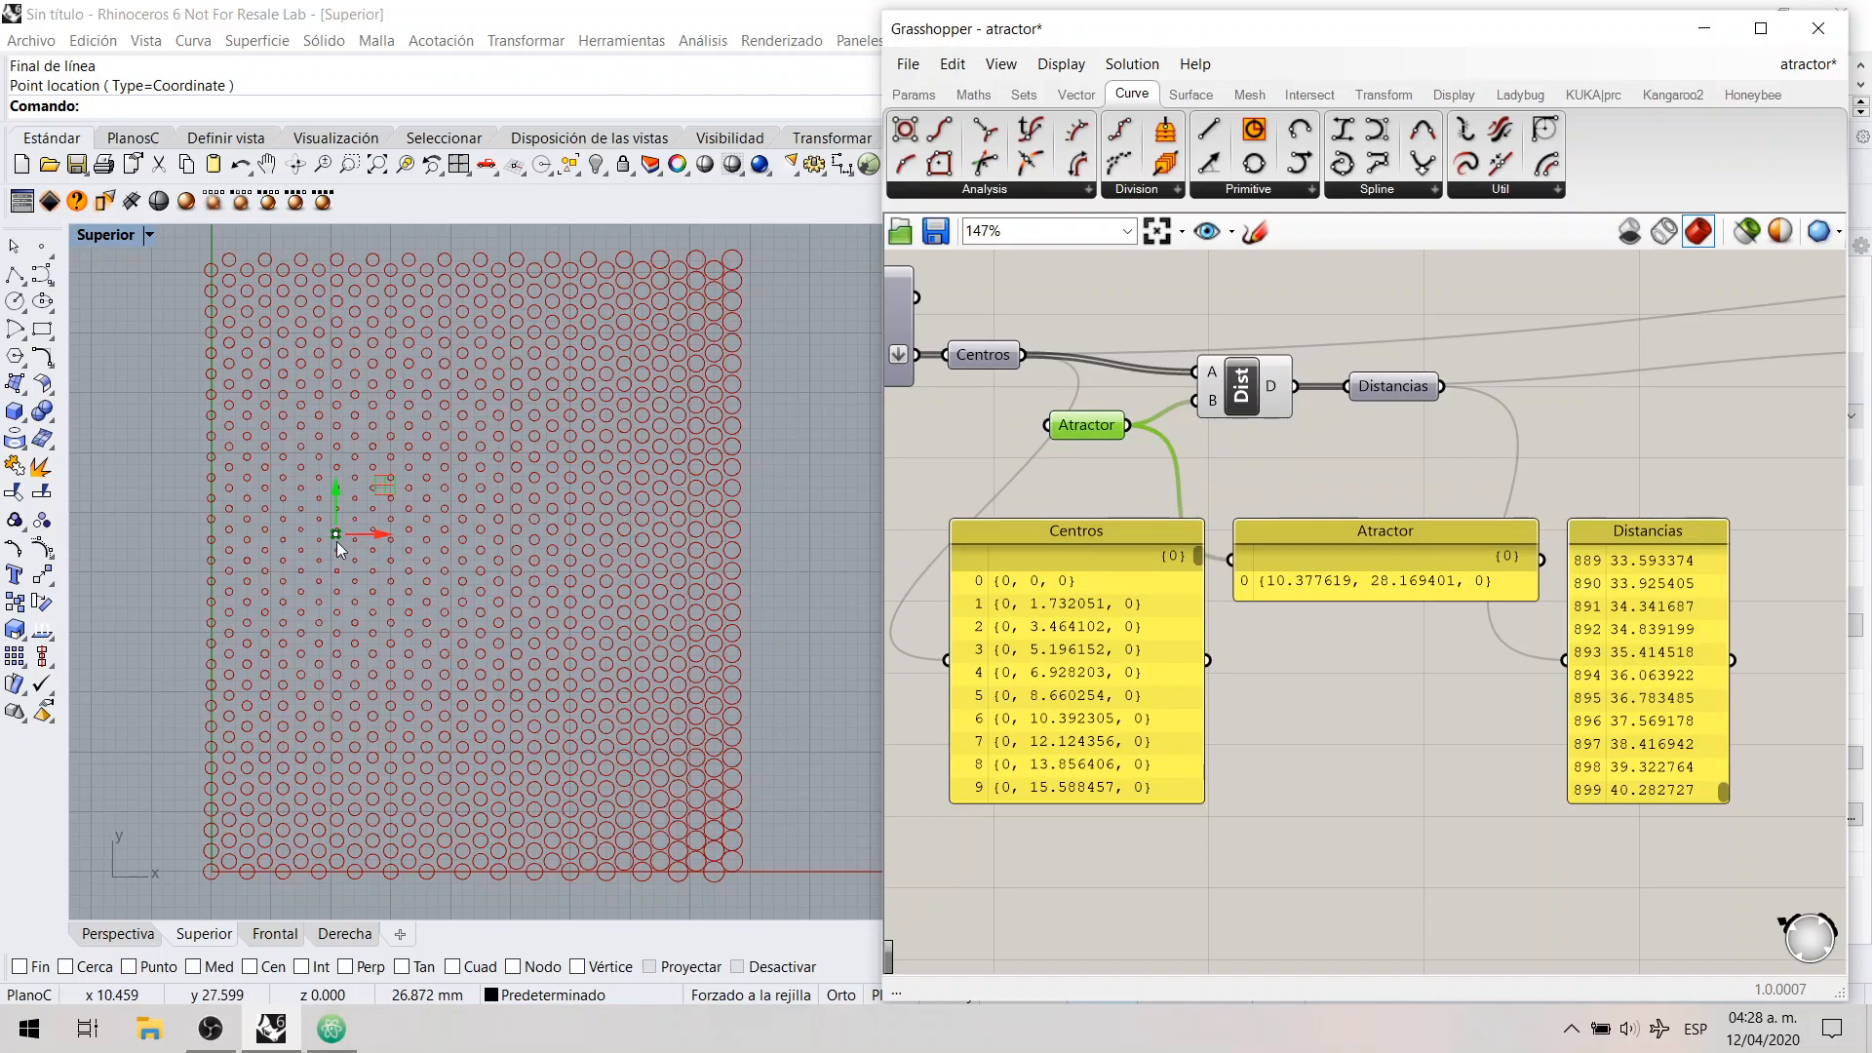
left_click_drag(336, 542, 636, 462)
left_click_drag(551, 419, 553, 626)
left_click(1346, 458)
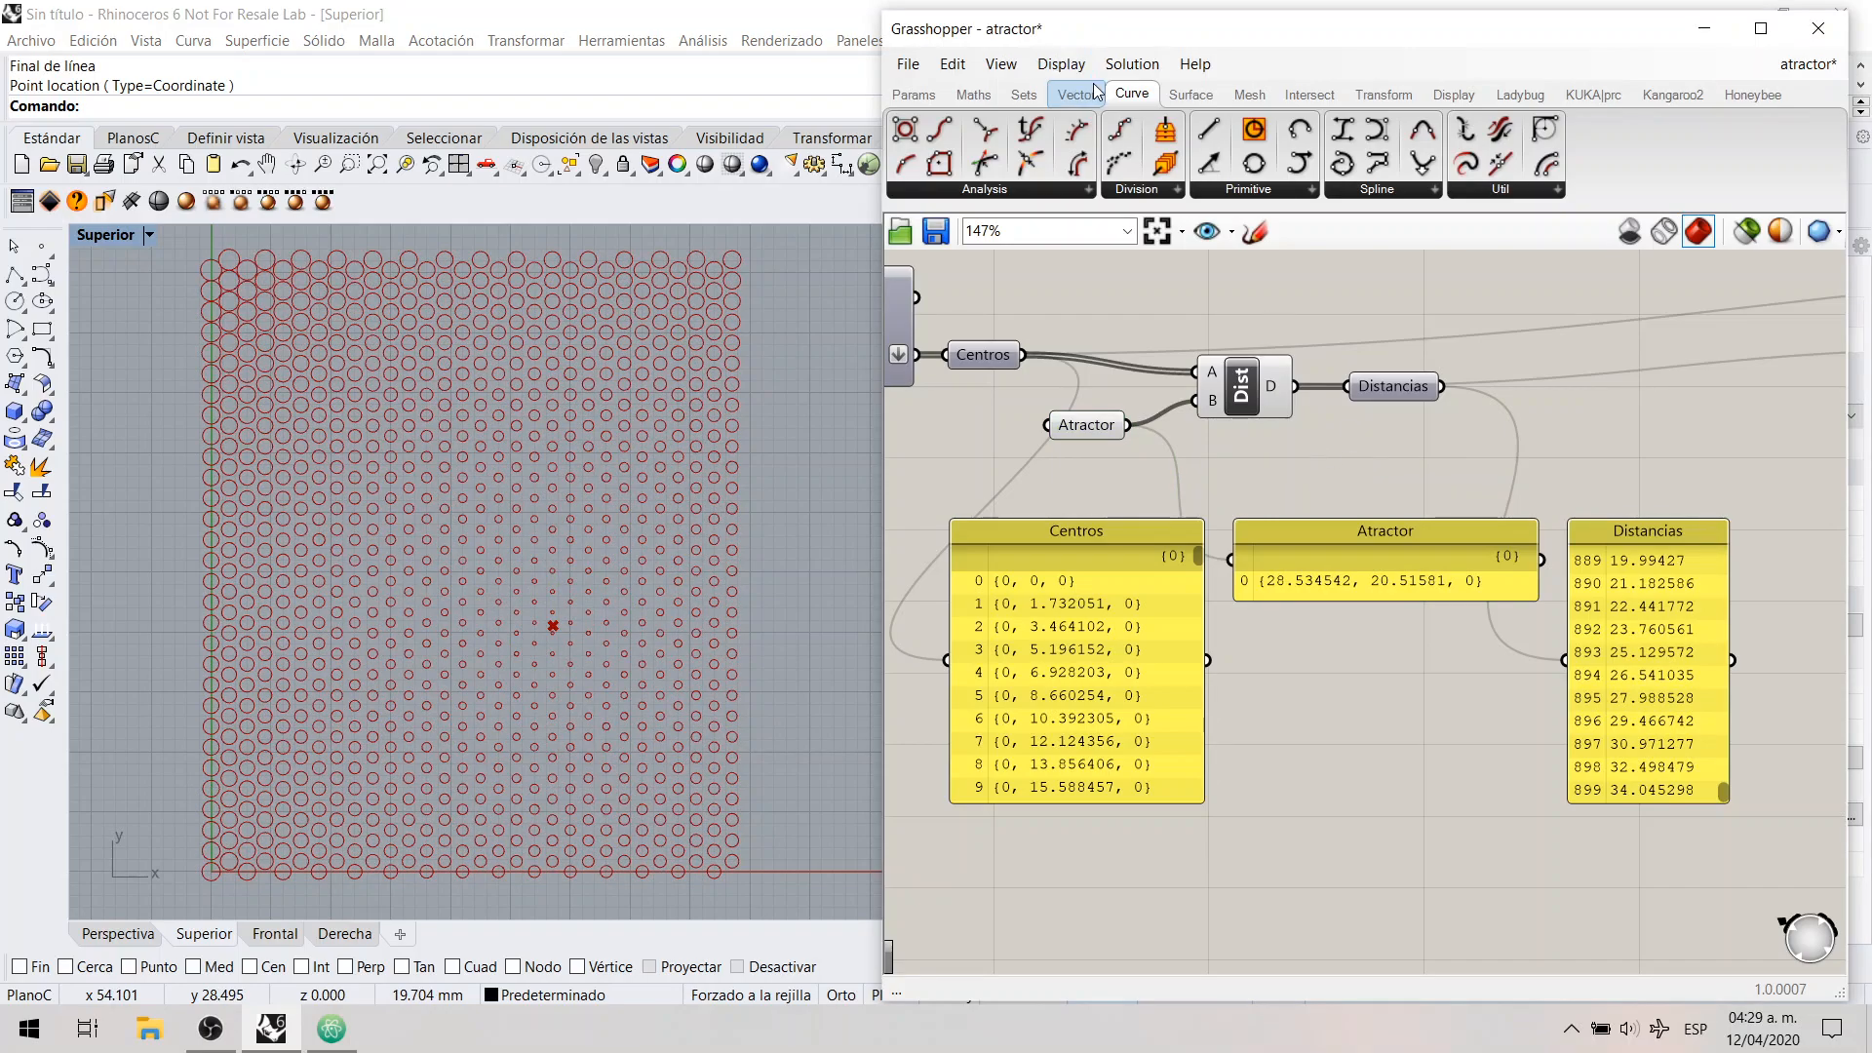
Step: Start a new Grasshopper definition and place a Line parameter on the empty canvas
left_click(908, 64)
left_click(922, 91)
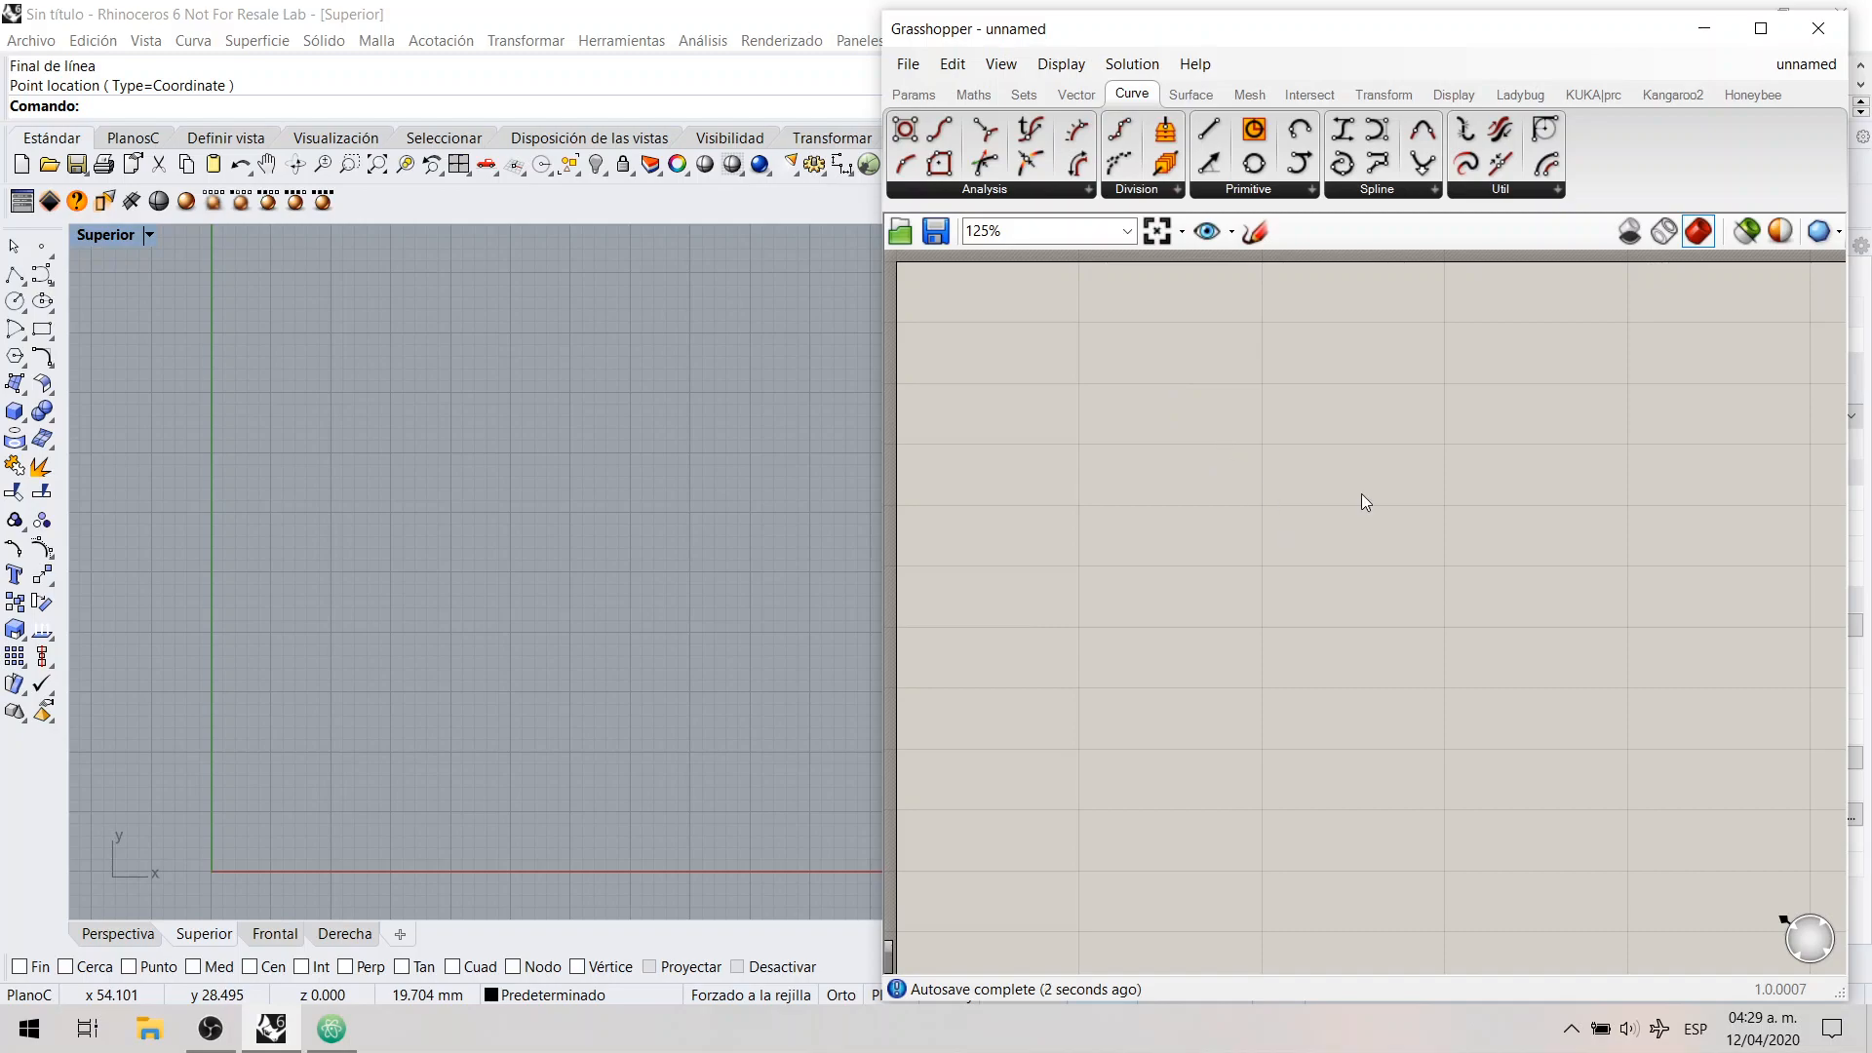
left_click(919, 101)
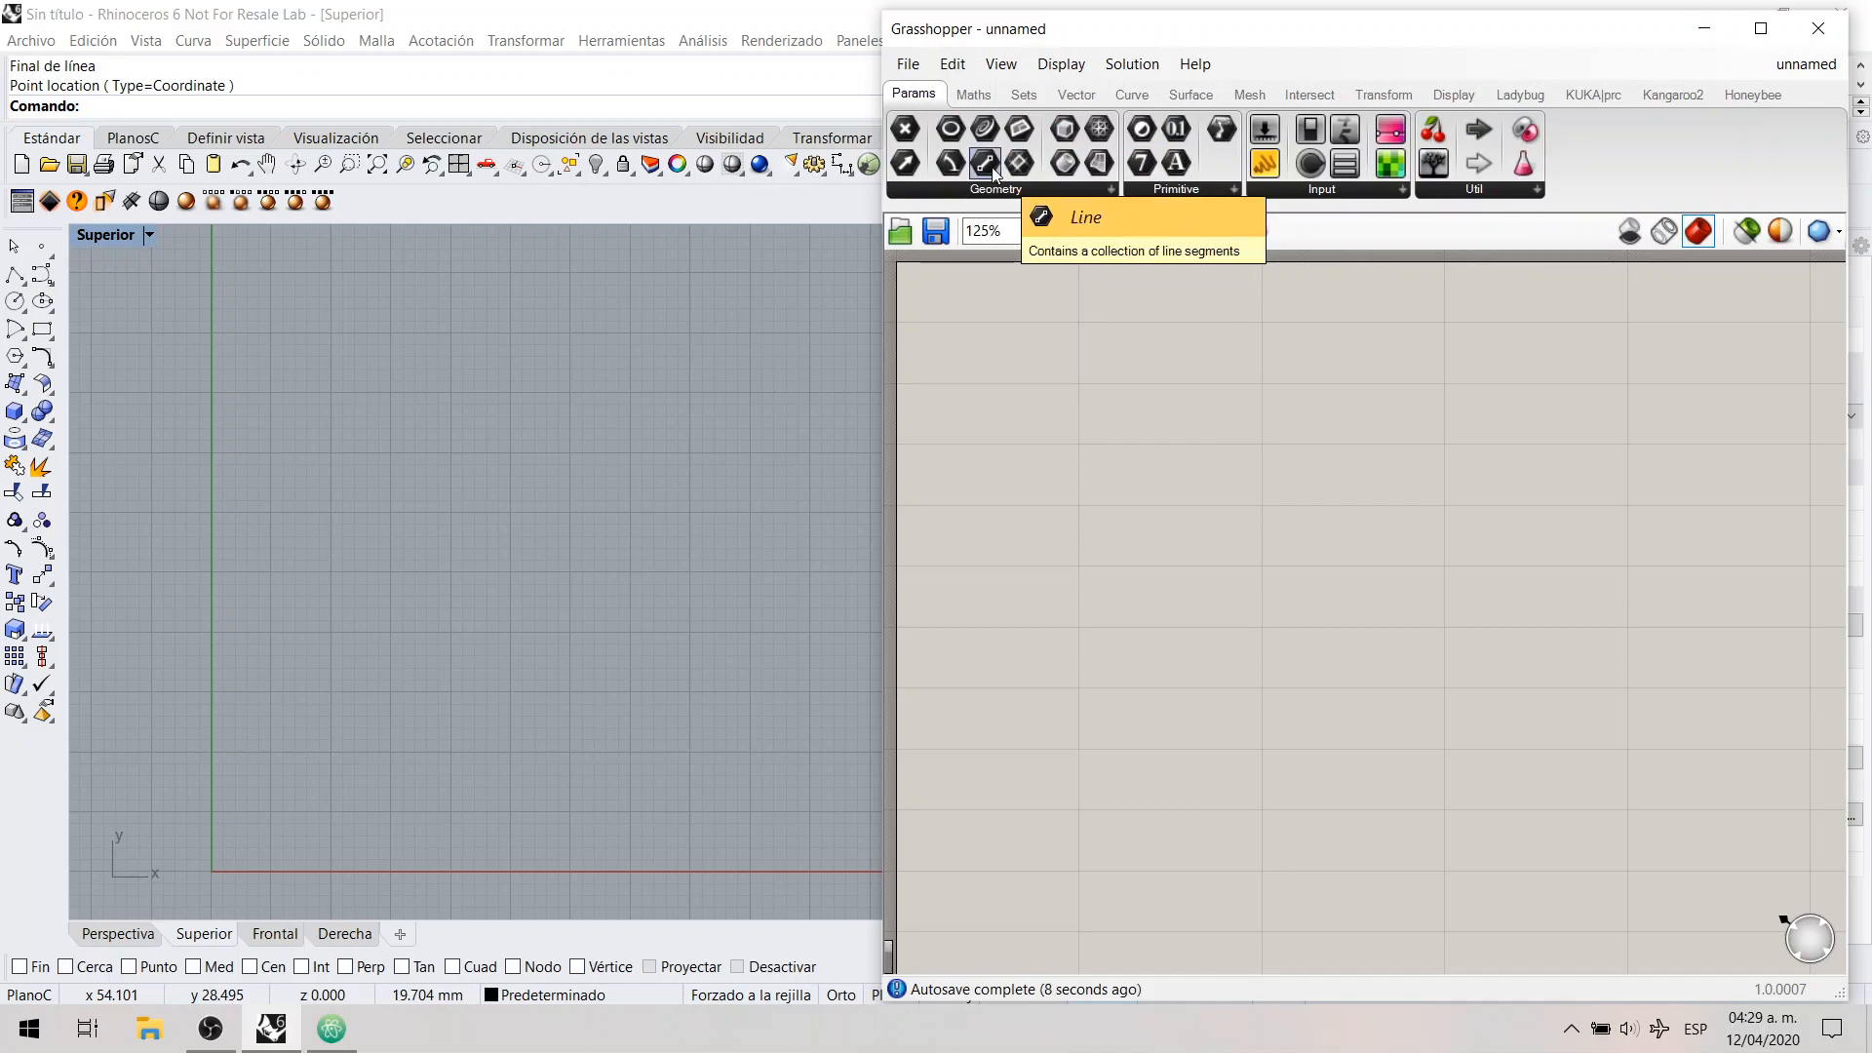
left_click_drag(987, 164, 1087, 385)
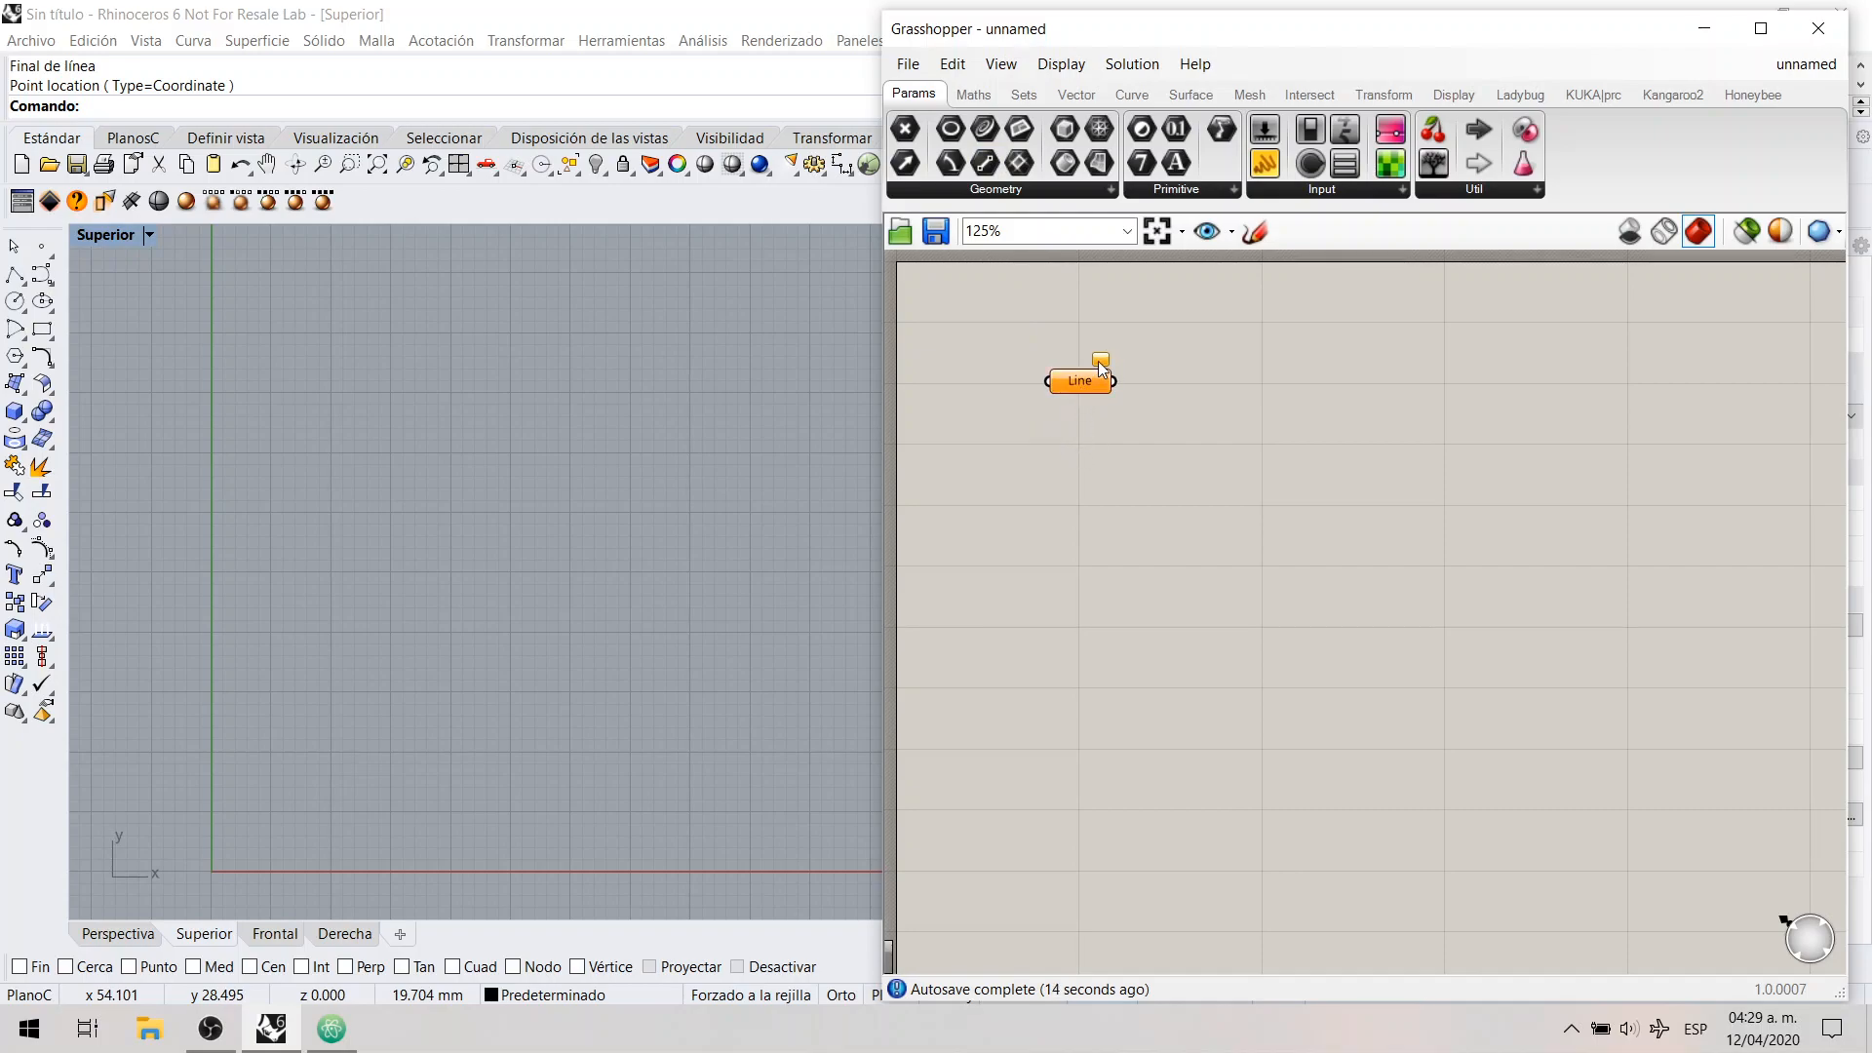
mouse_move(1099, 360)
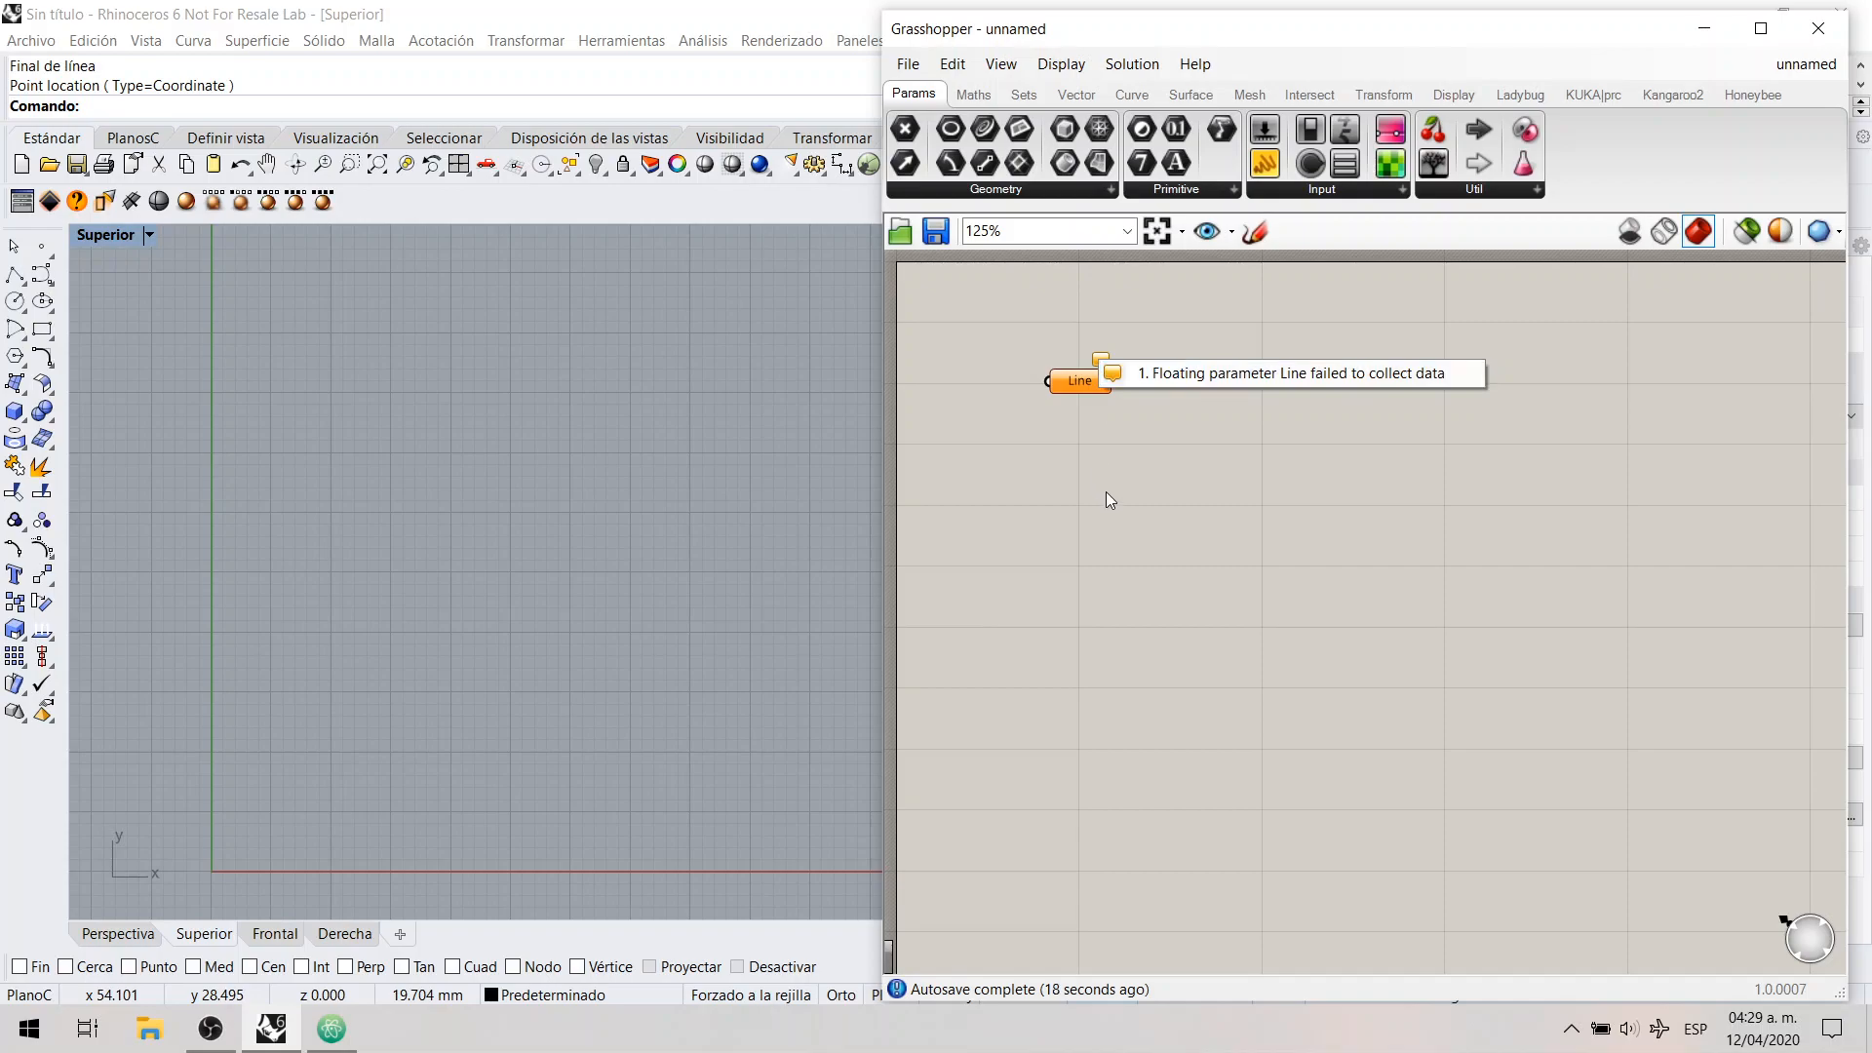
Step: Assign one line to the Line parameter, drawn nearly vertical in the top viewport from about (3.3, 49.0) to (4.2, 6.5)
right_click(1079, 389)
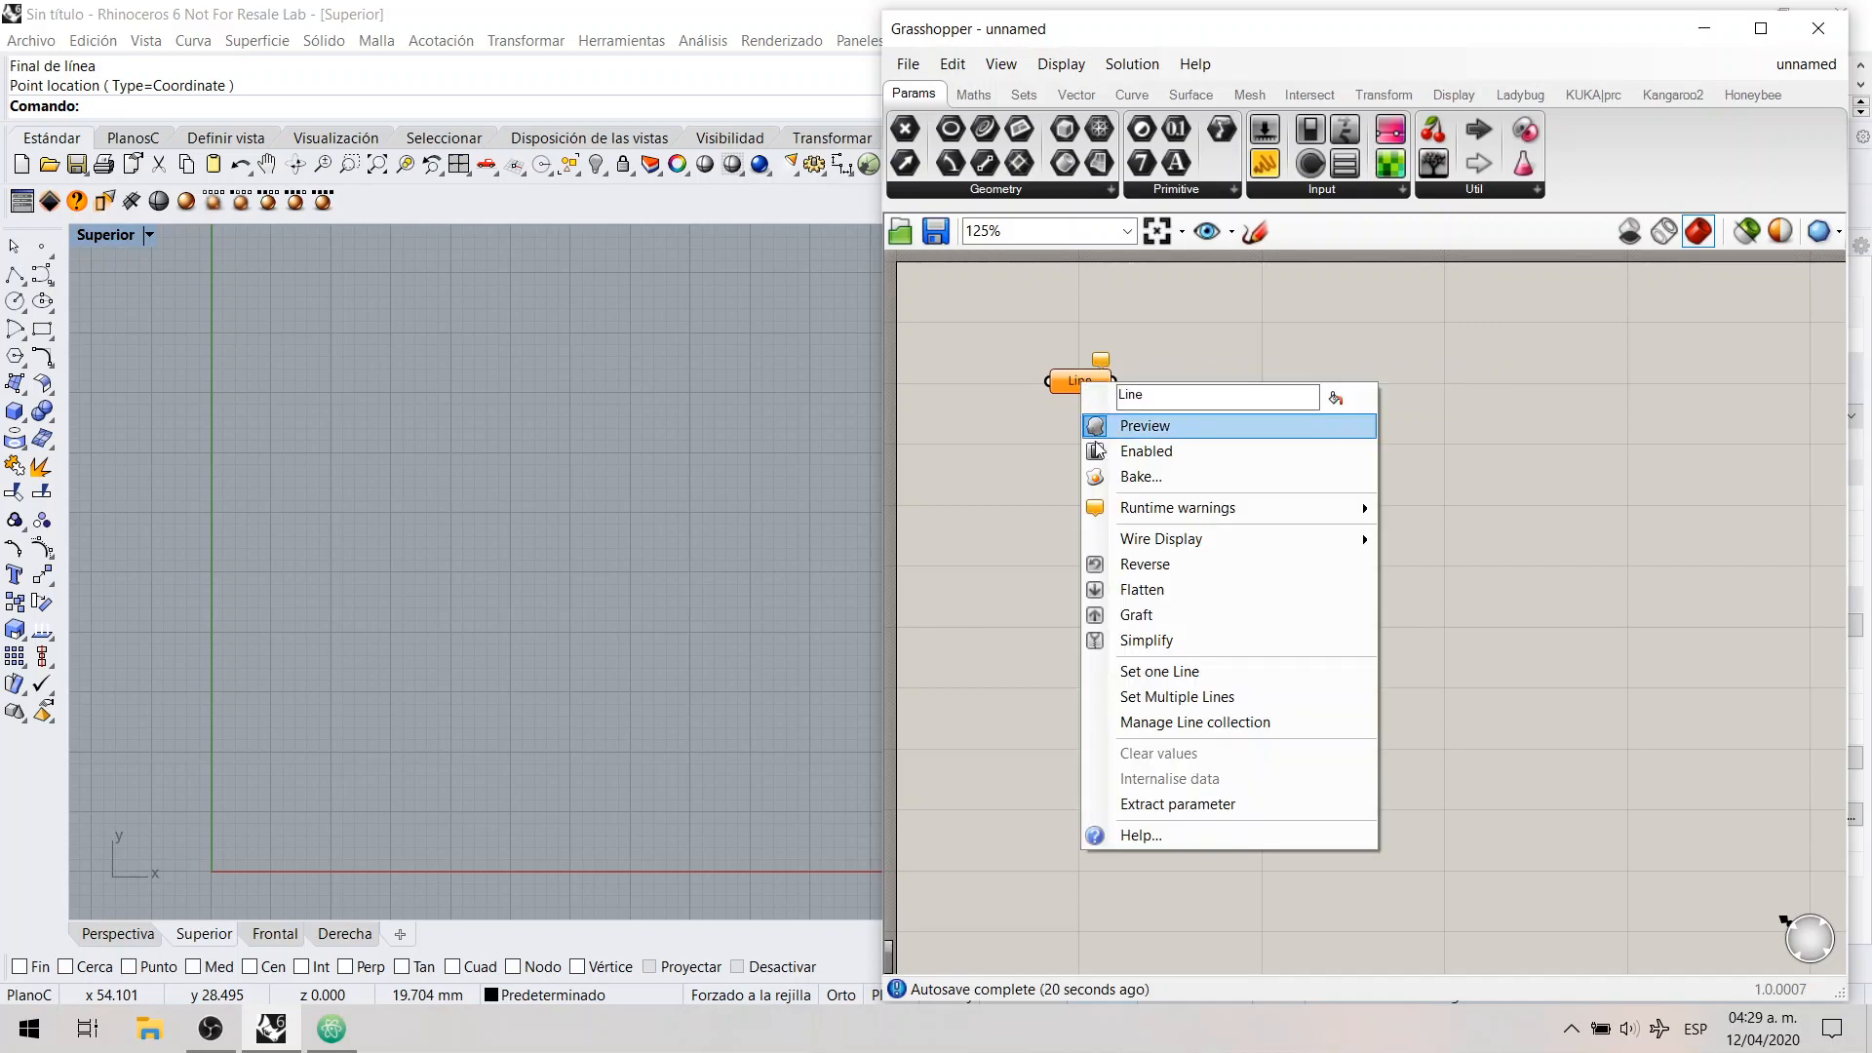
left_click(1214, 675)
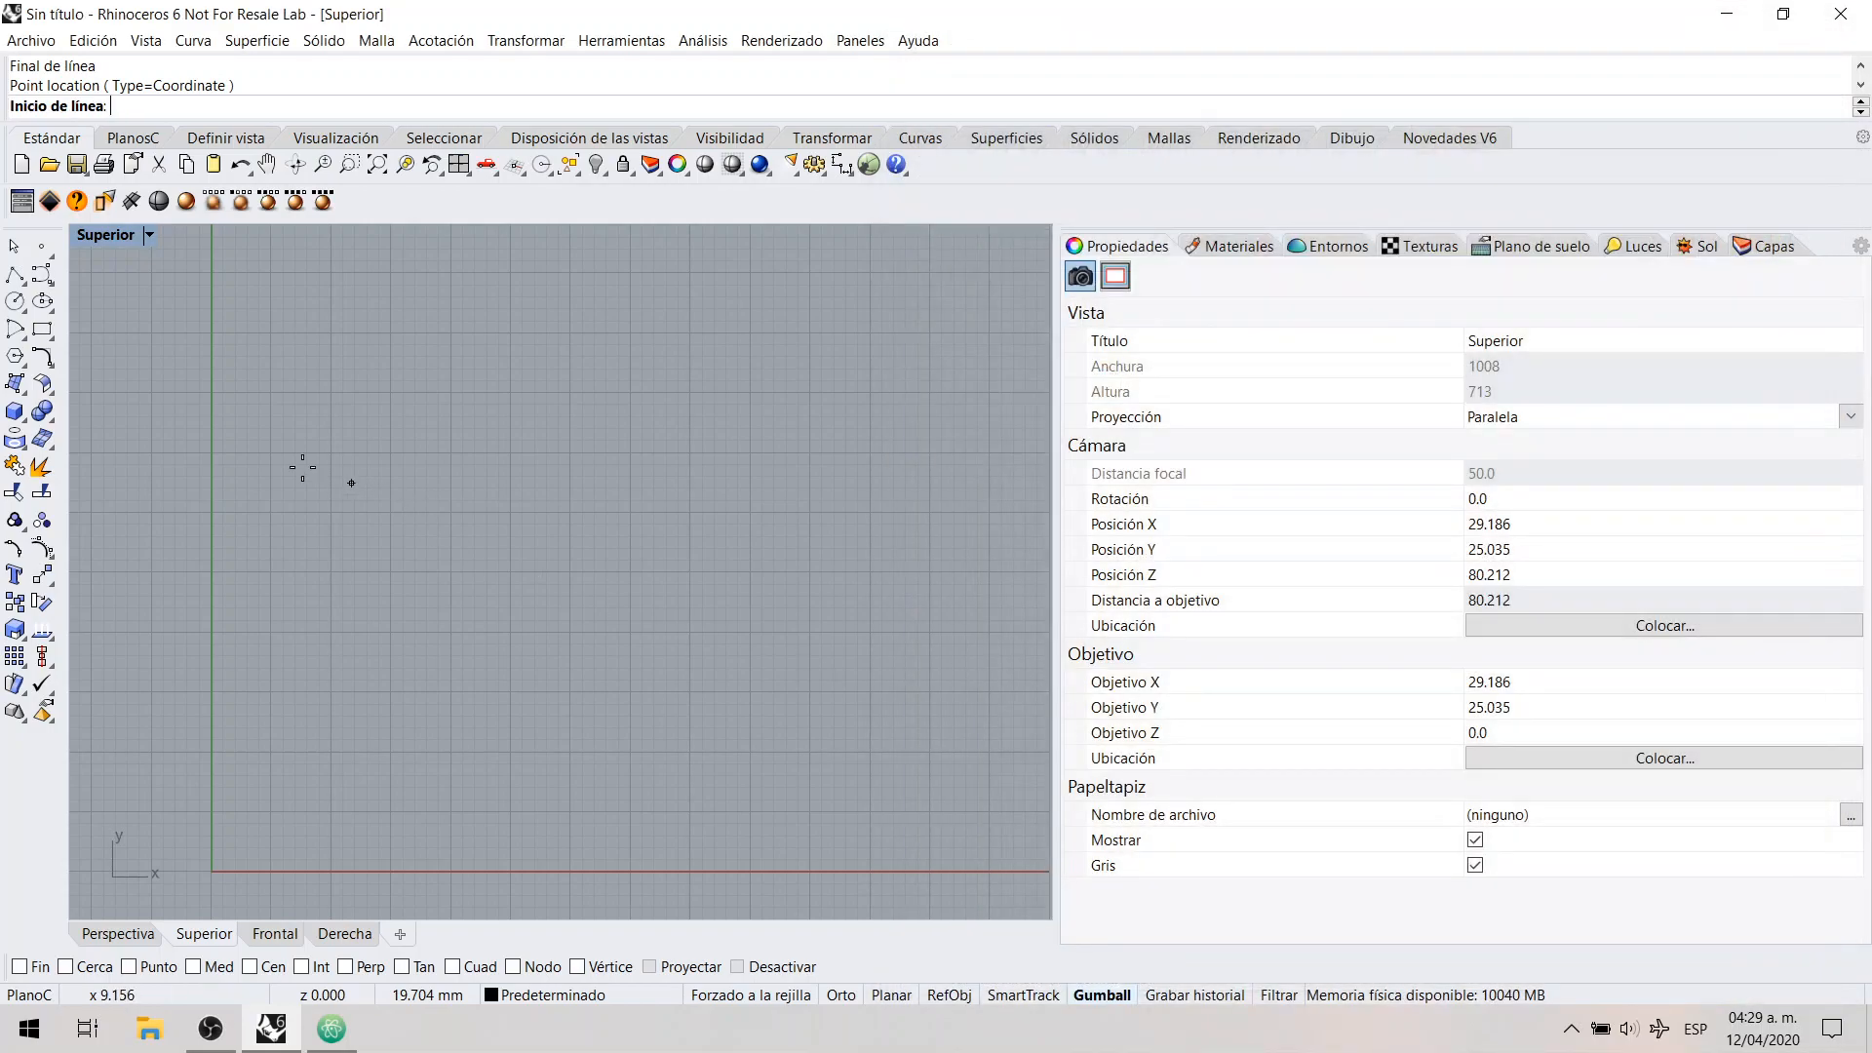
left_click(250, 284)
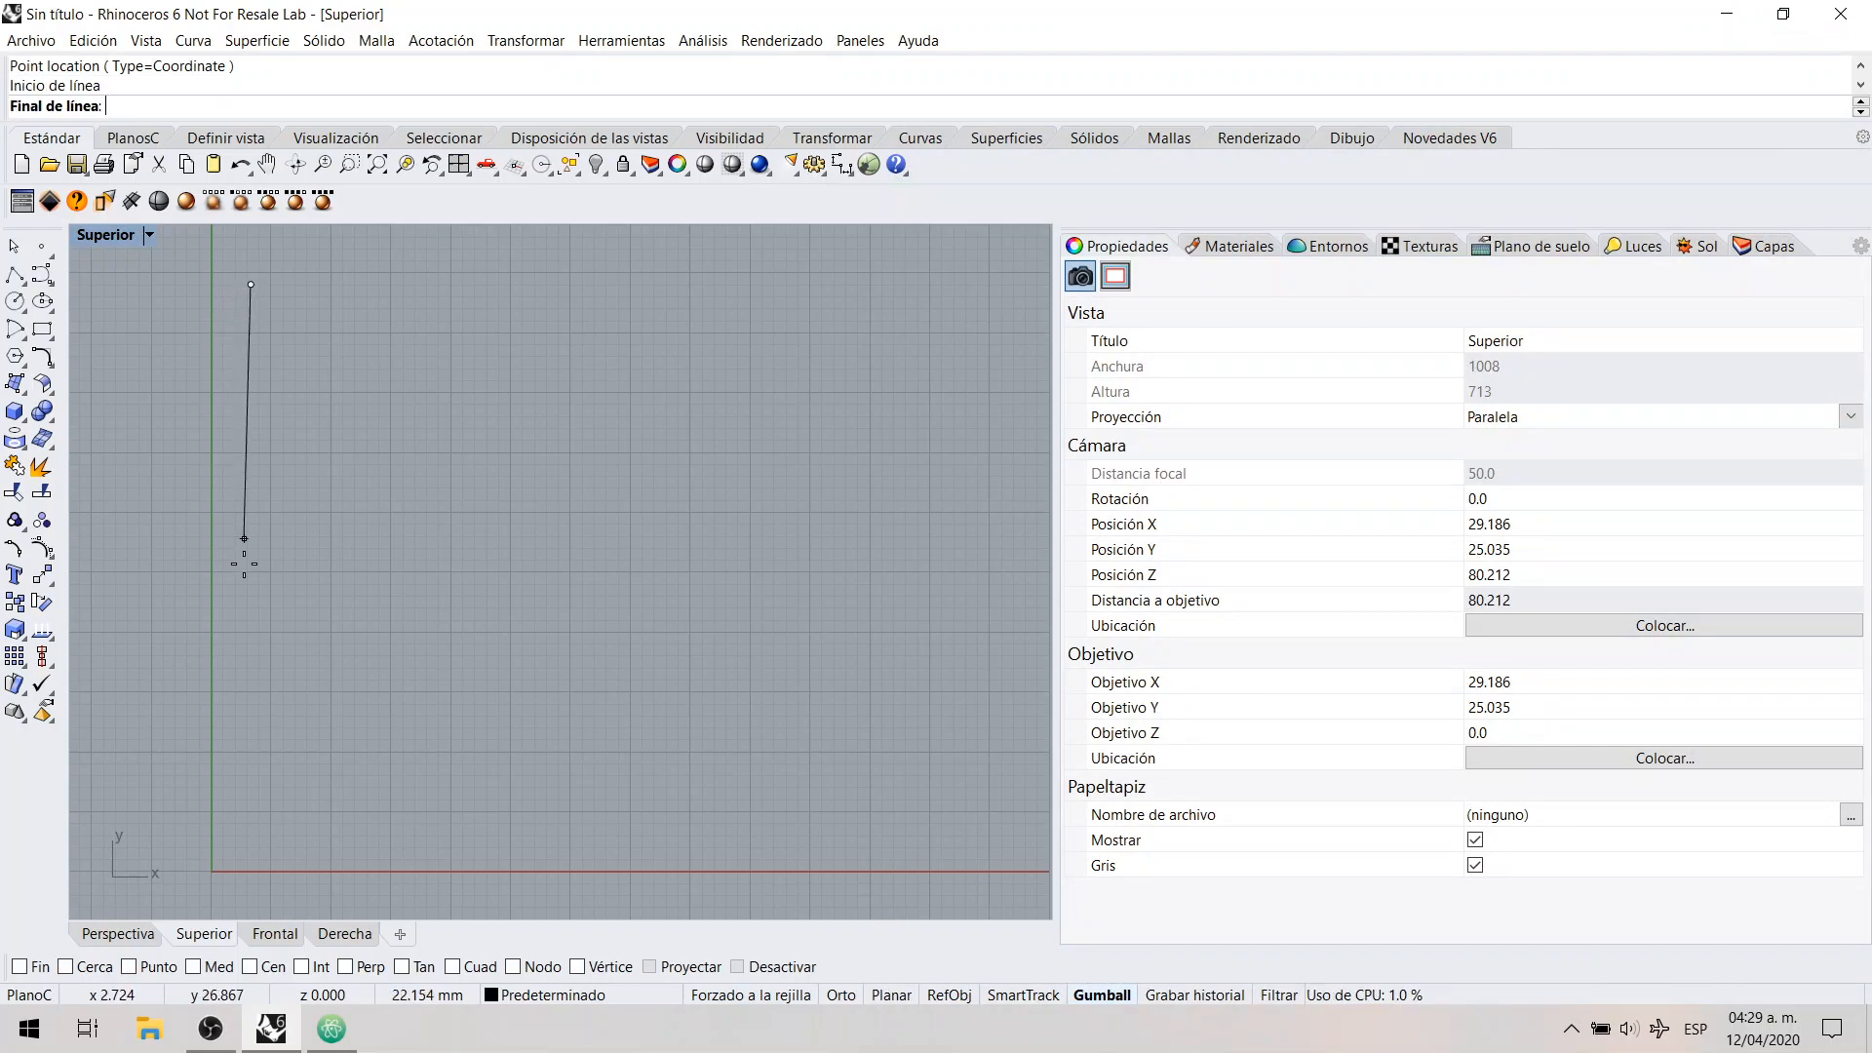
left_click(262, 792)
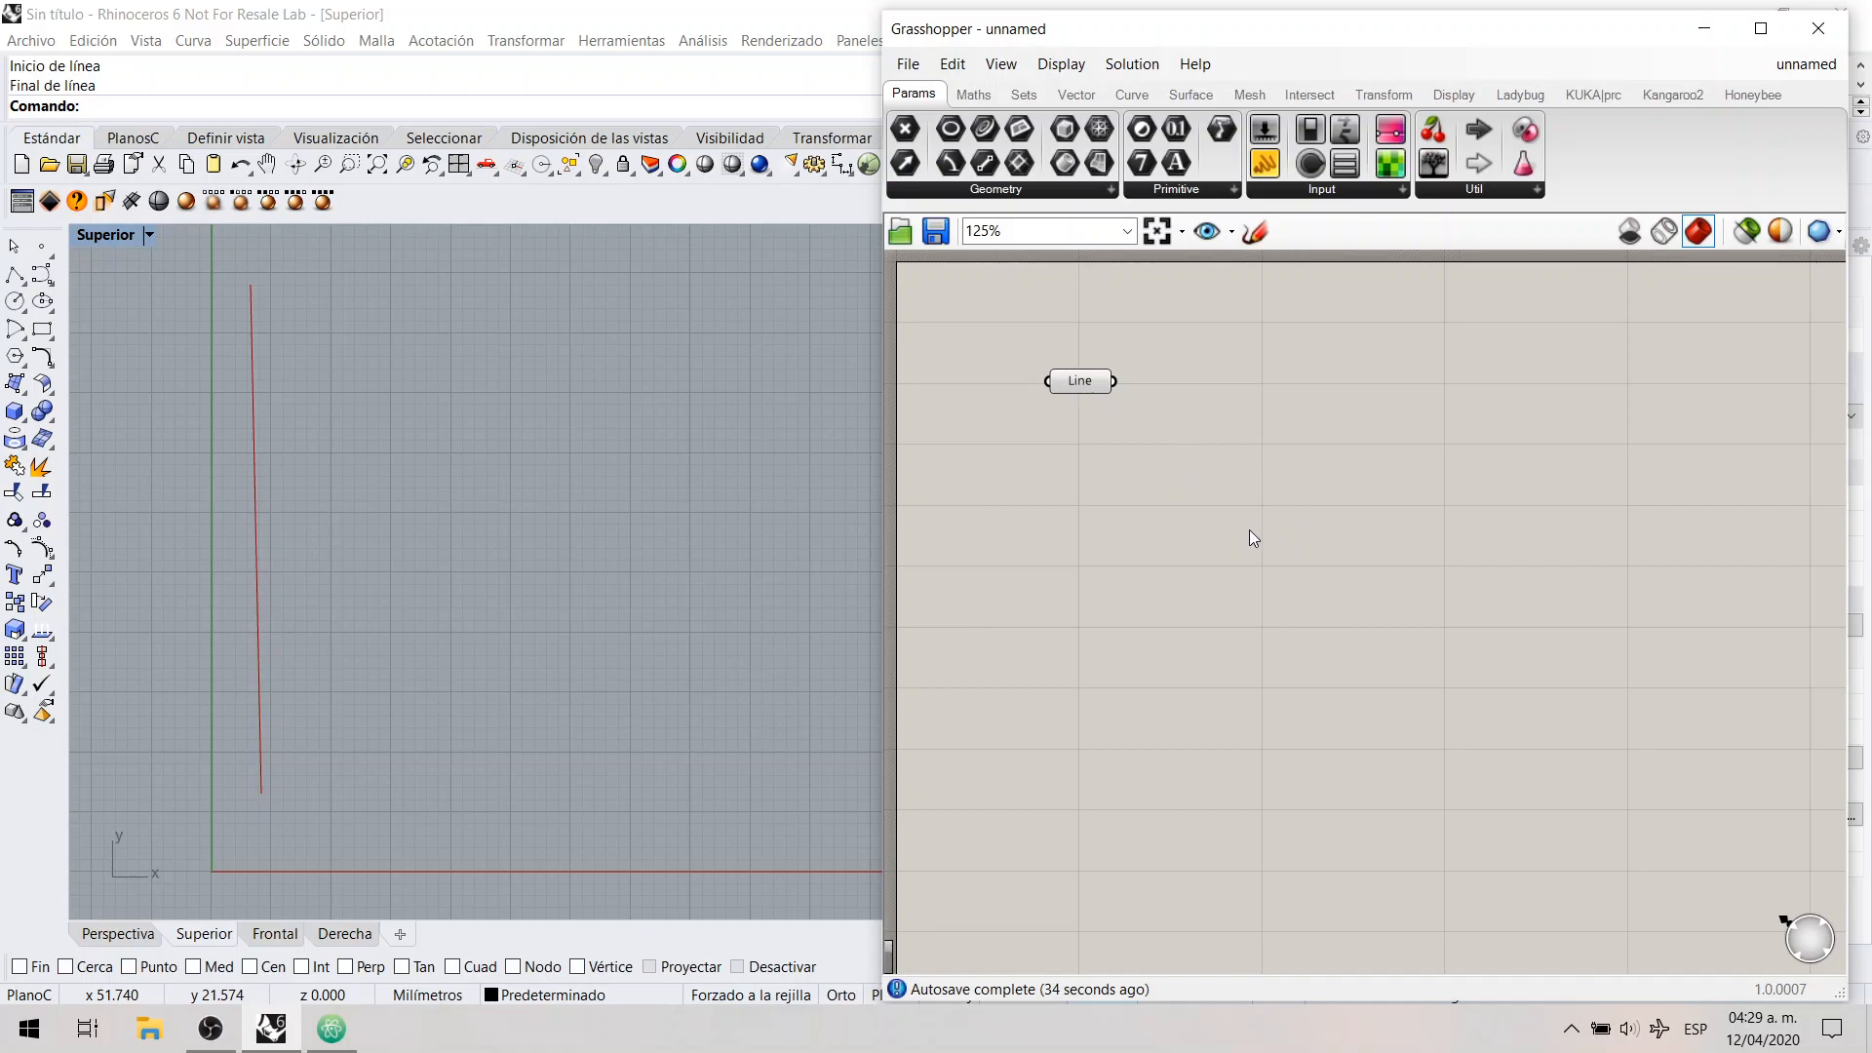
Step: Add a Divide Curve component and connect the Line parameter to its curve input C
left_click(1131, 100)
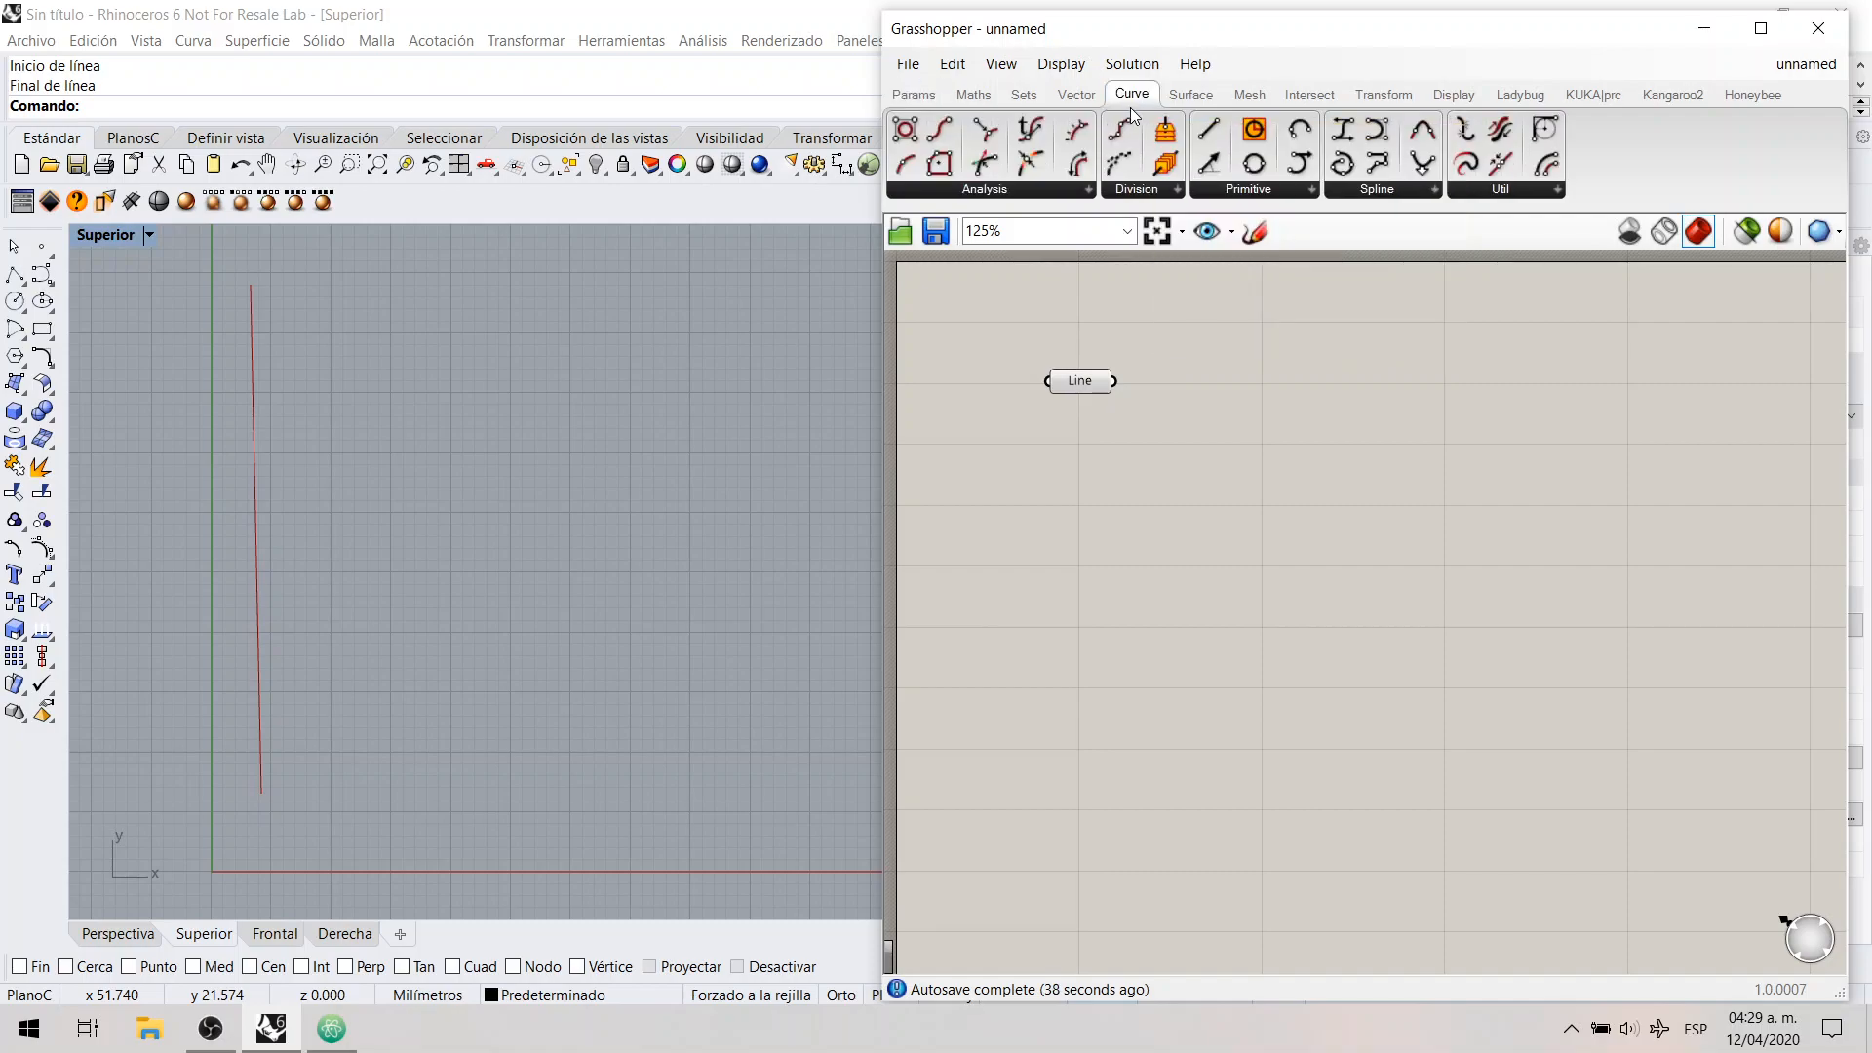
left_click(1151, 194)
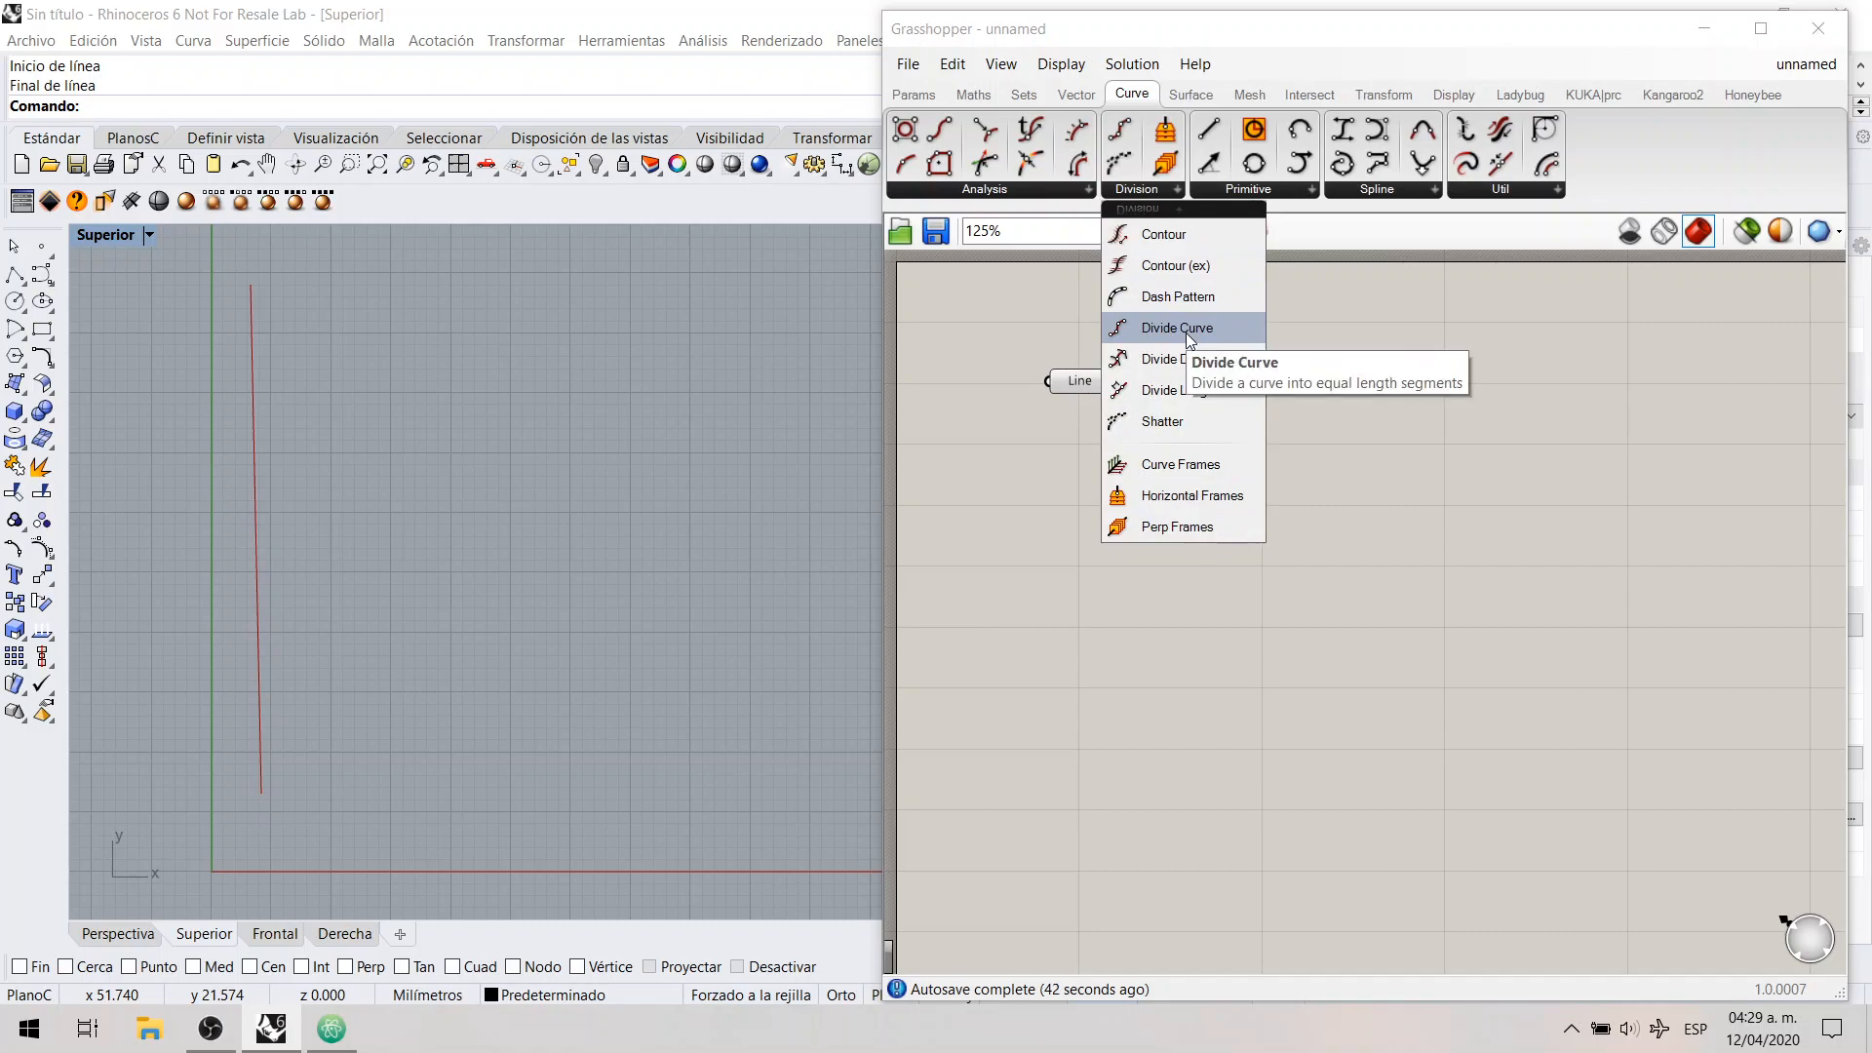
left_click_drag(1186, 331, 1262, 460)
left_click(1088, 383)
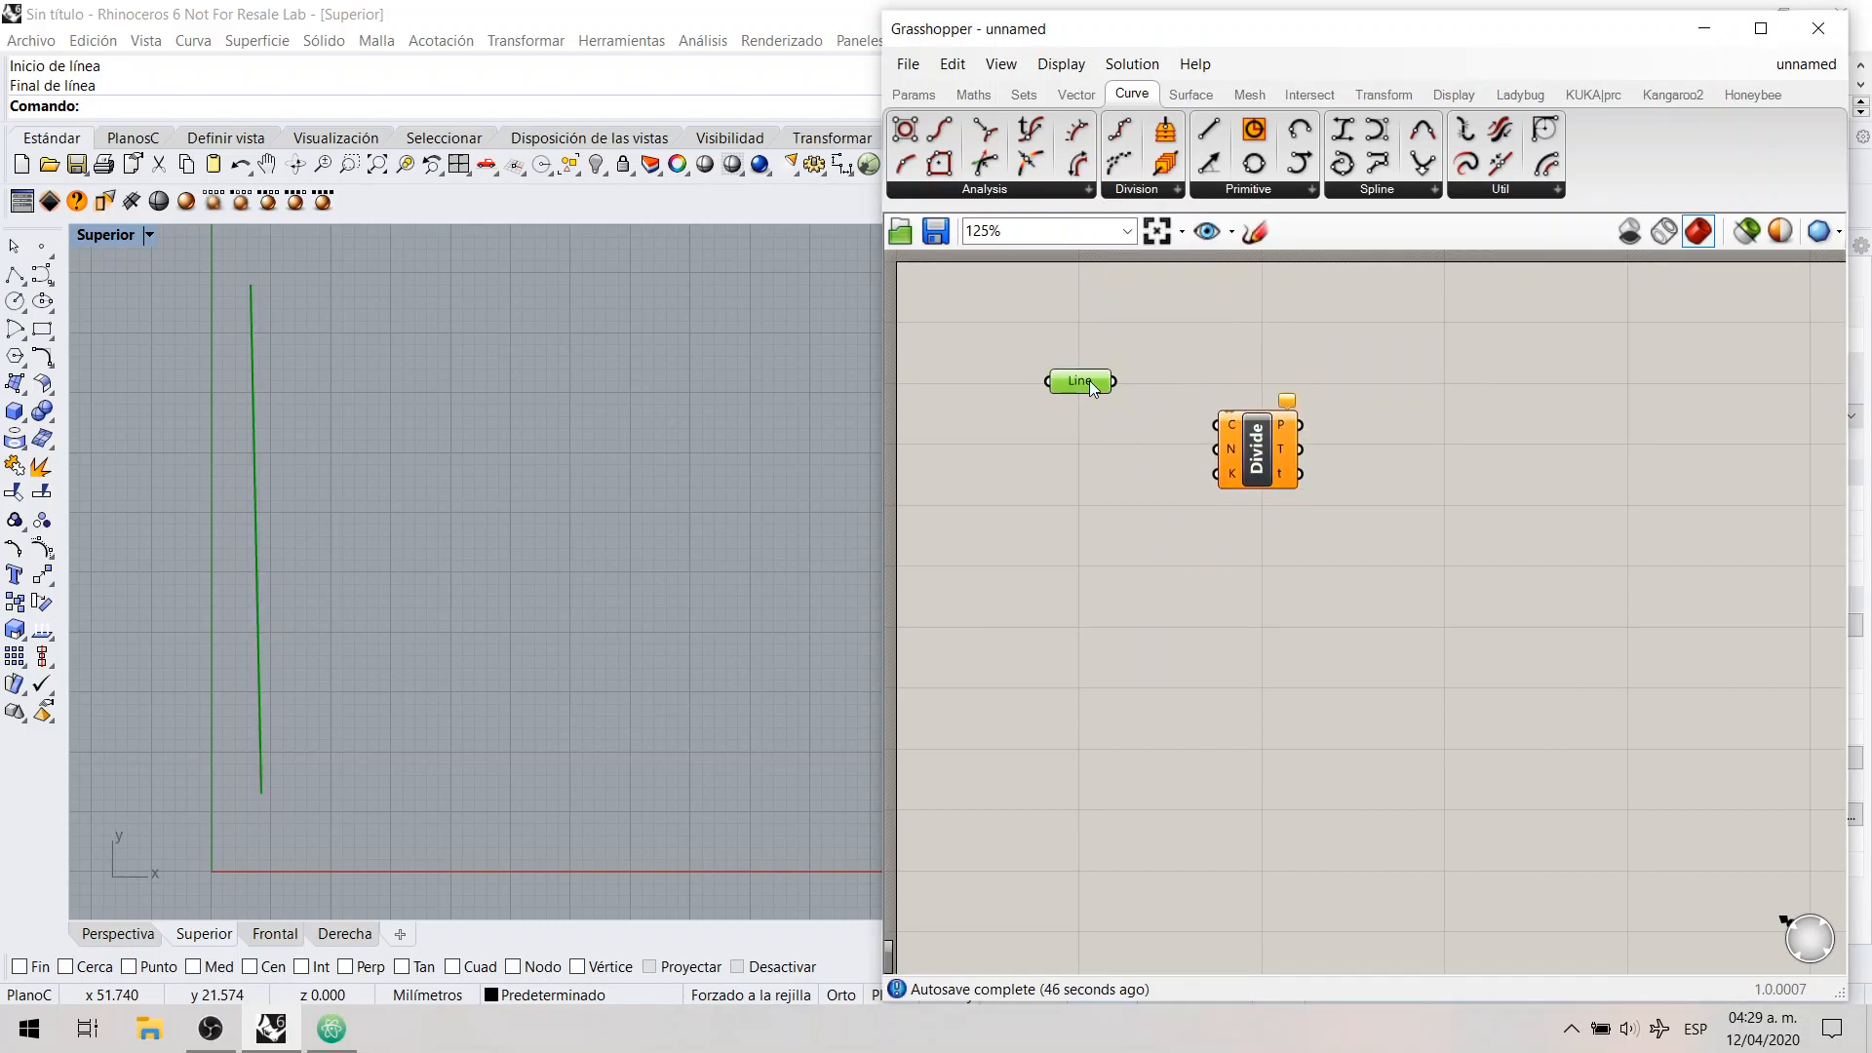
left_click_drag(1117, 380, 1216, 425)
left_click(1207, 493)
left_click(1262, 468)
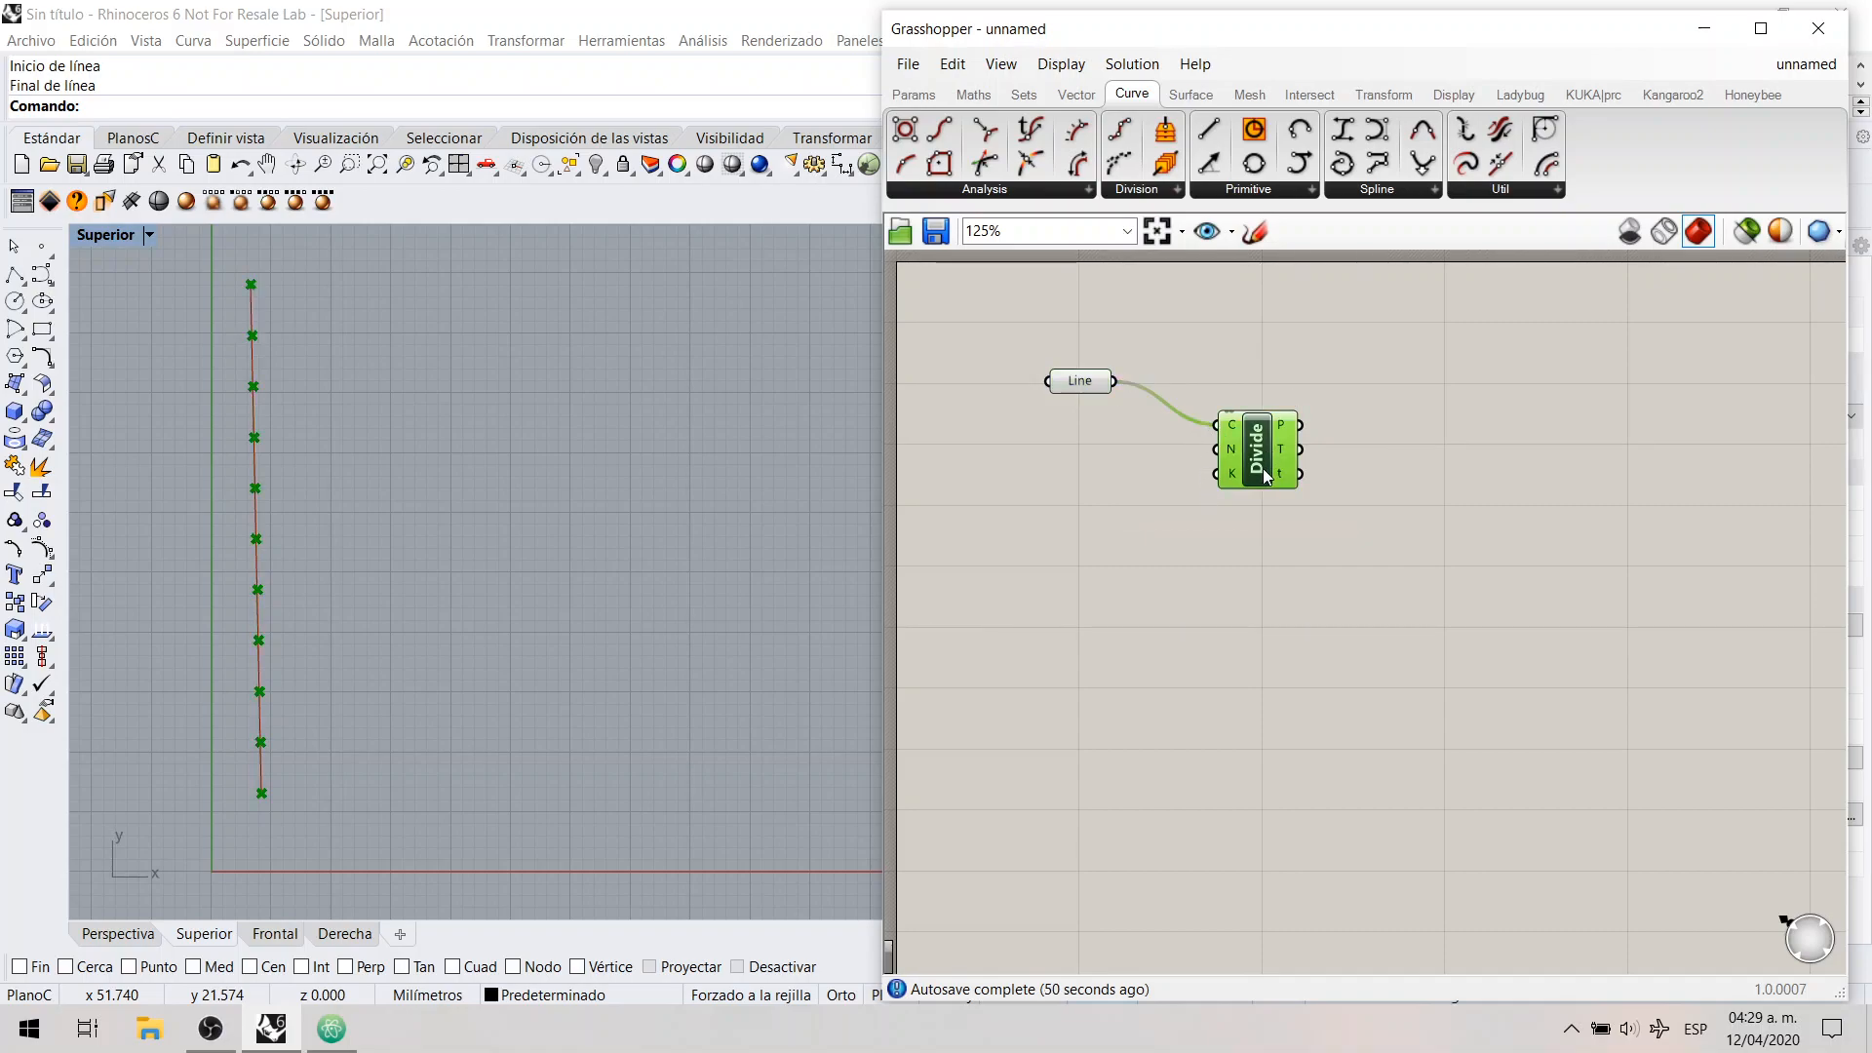
left_click(1289, 562)
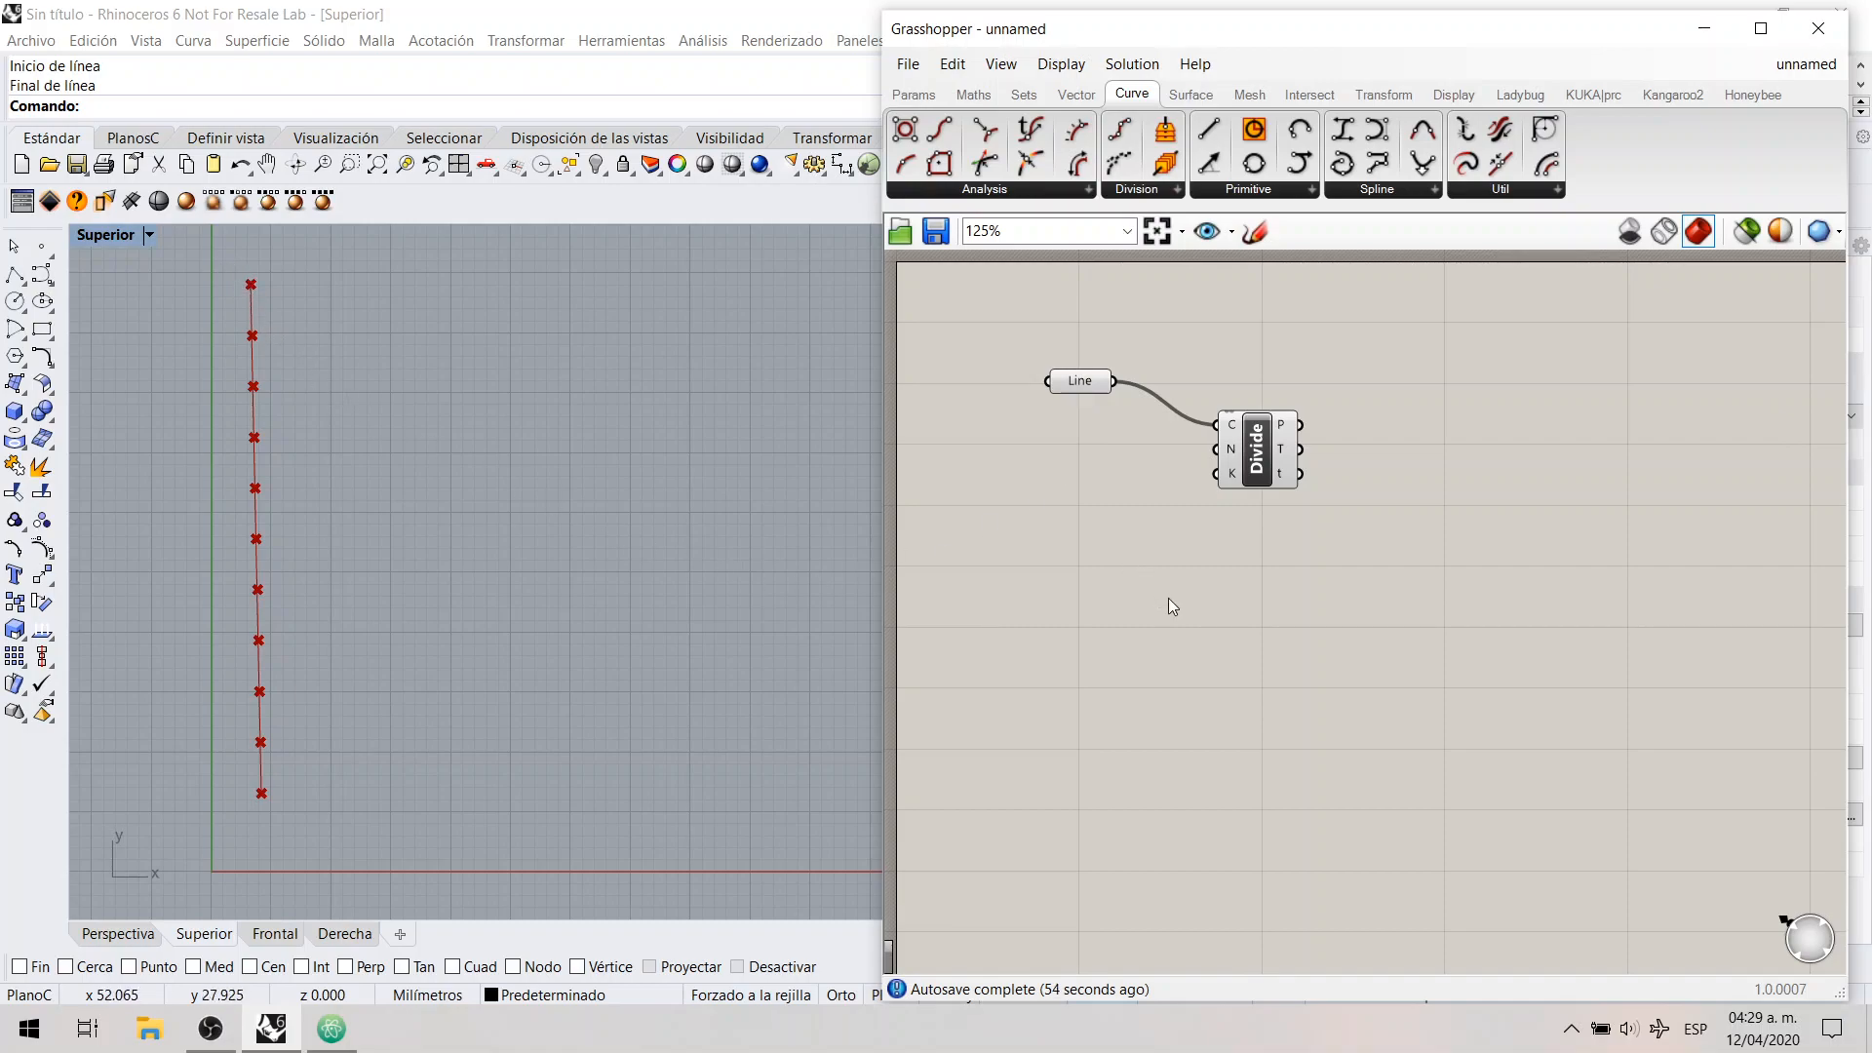
Step: Place a Number Slider beside the Divide Curve component and try moving its value to 0.506
mouse_move(1229, 454)
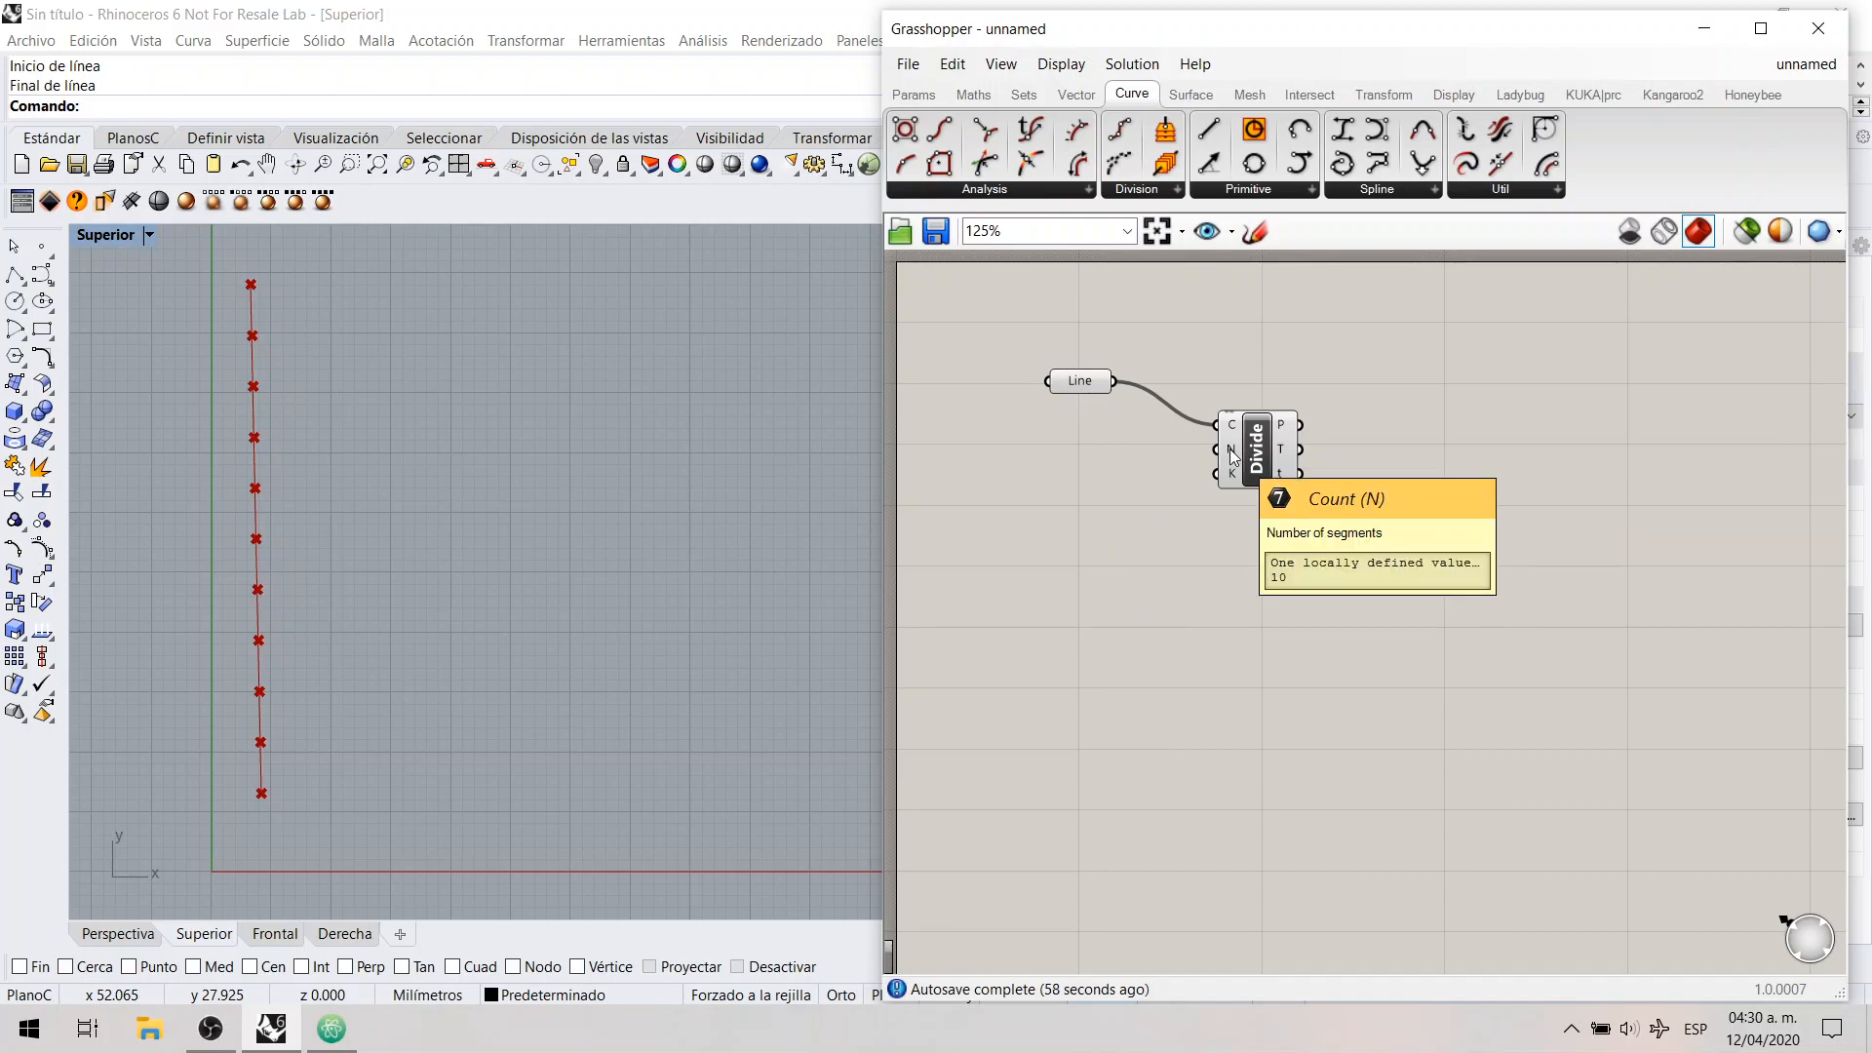
left_click_drag(1243, 461, 1255, 462)
left_click(1179, 485)
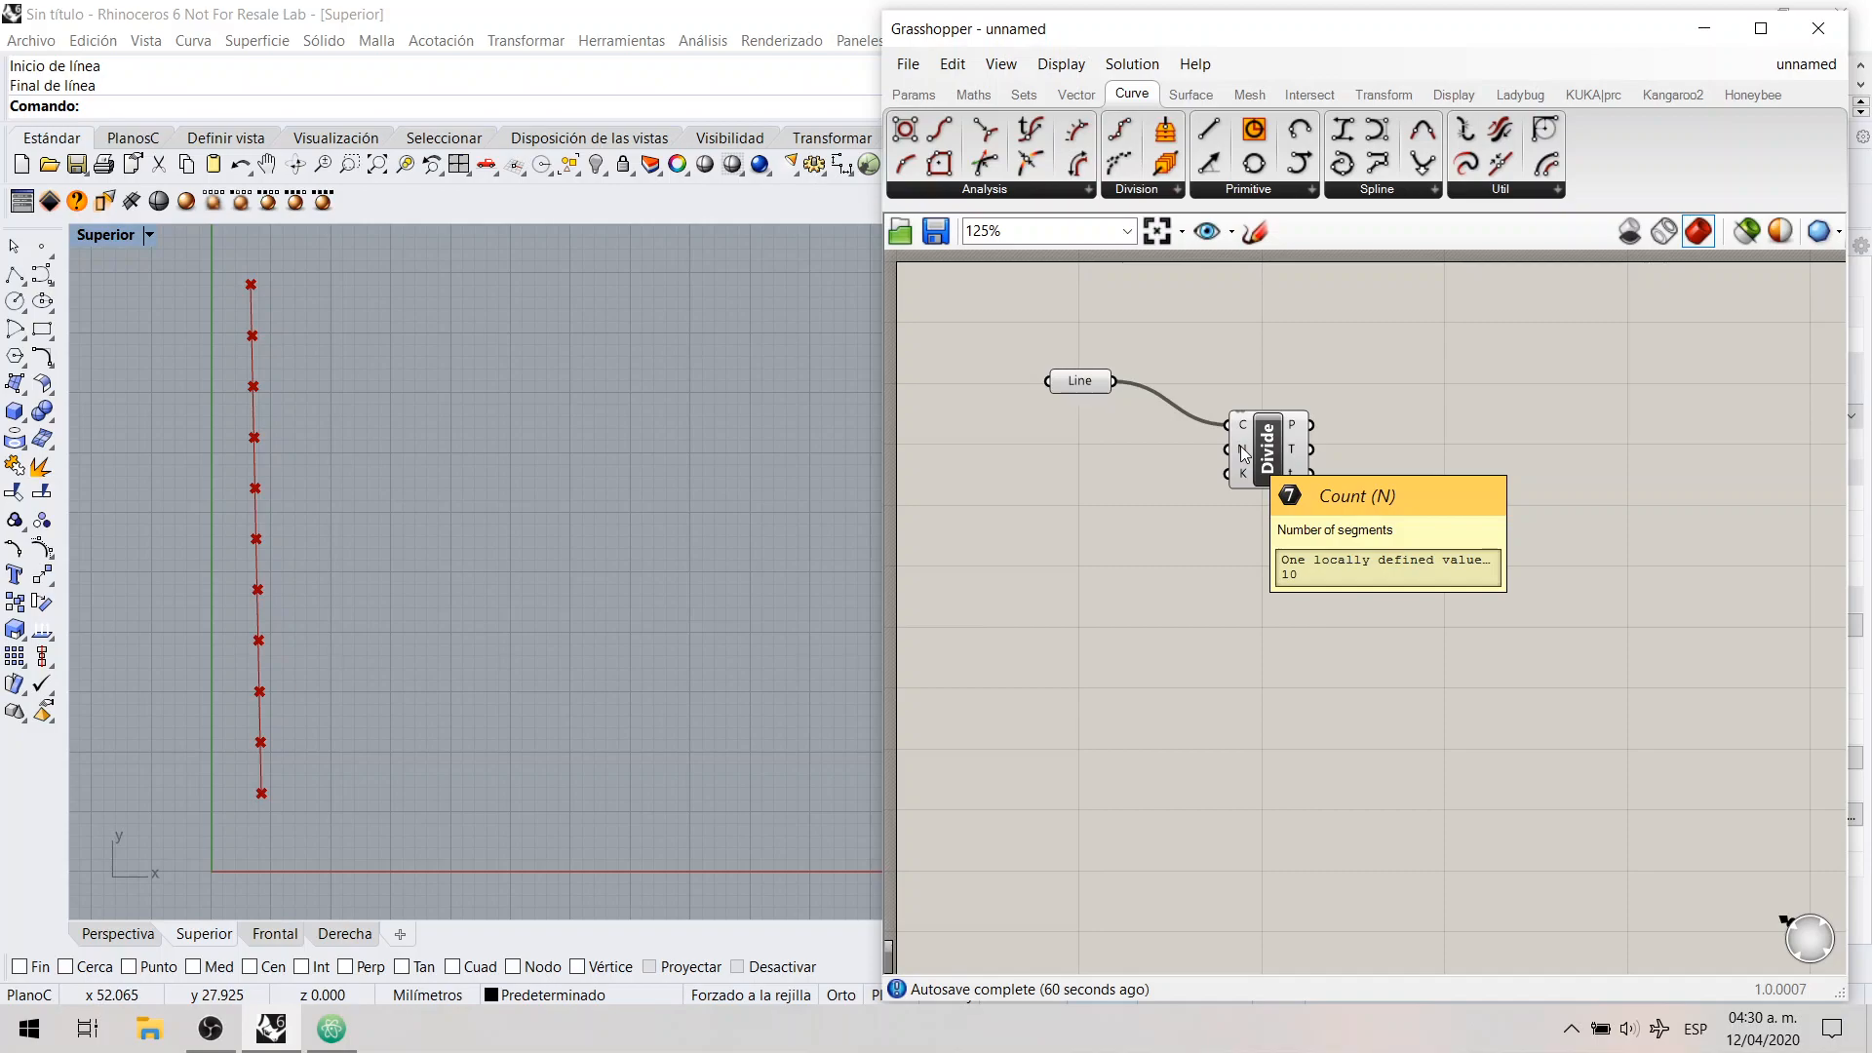
left_click(916, 95)
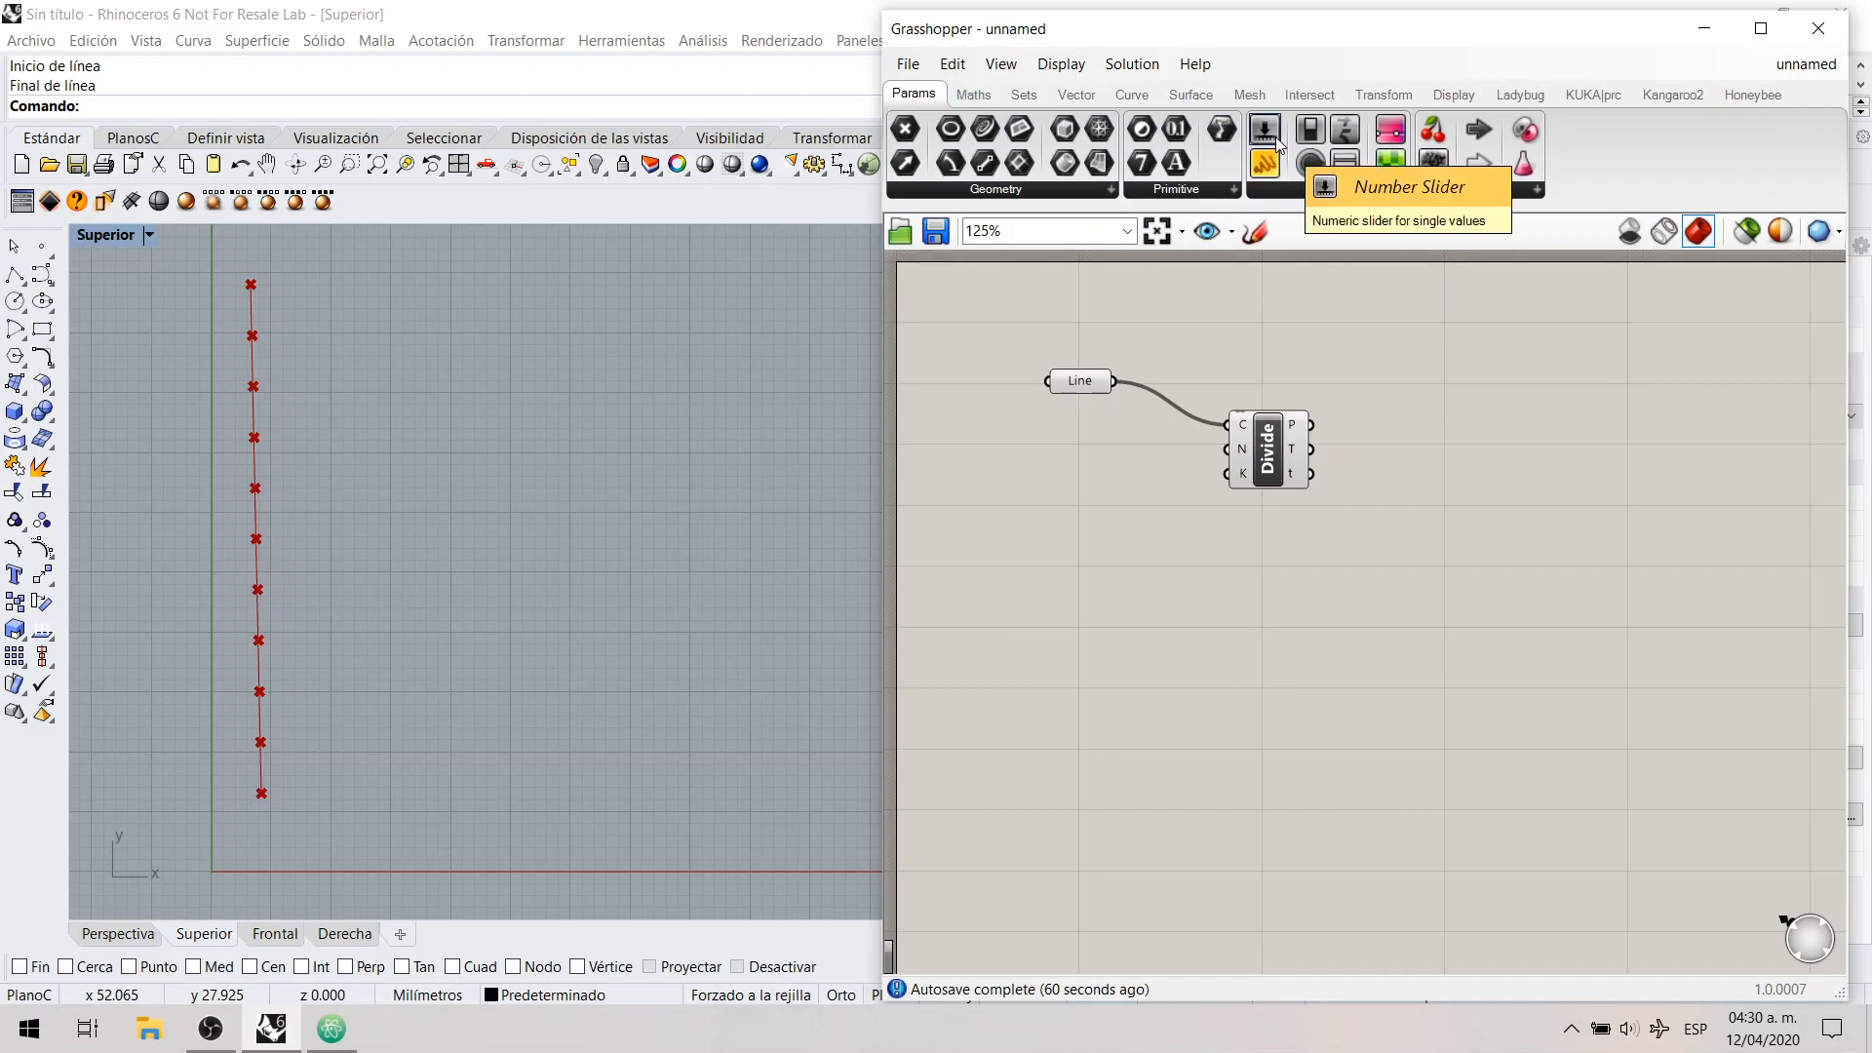
left_click_drag(1277, 144, 1061, 475)
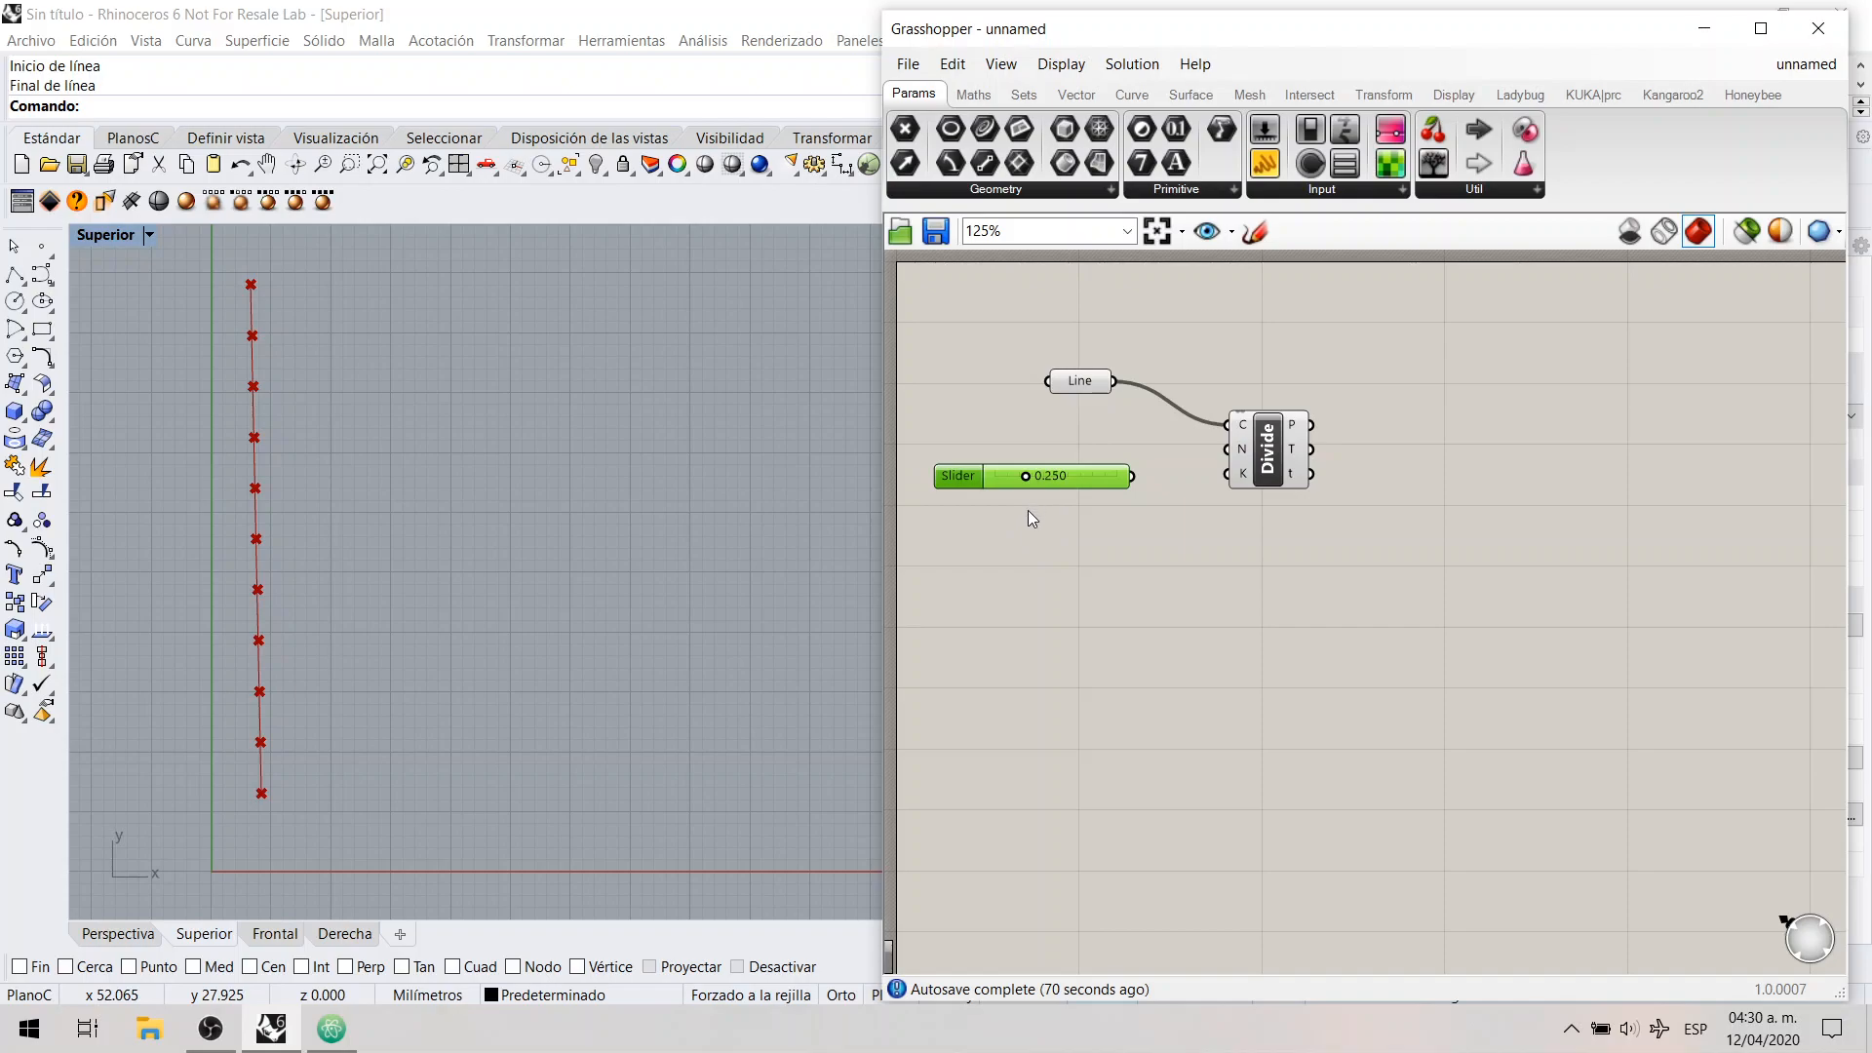
left_click(991, 517)
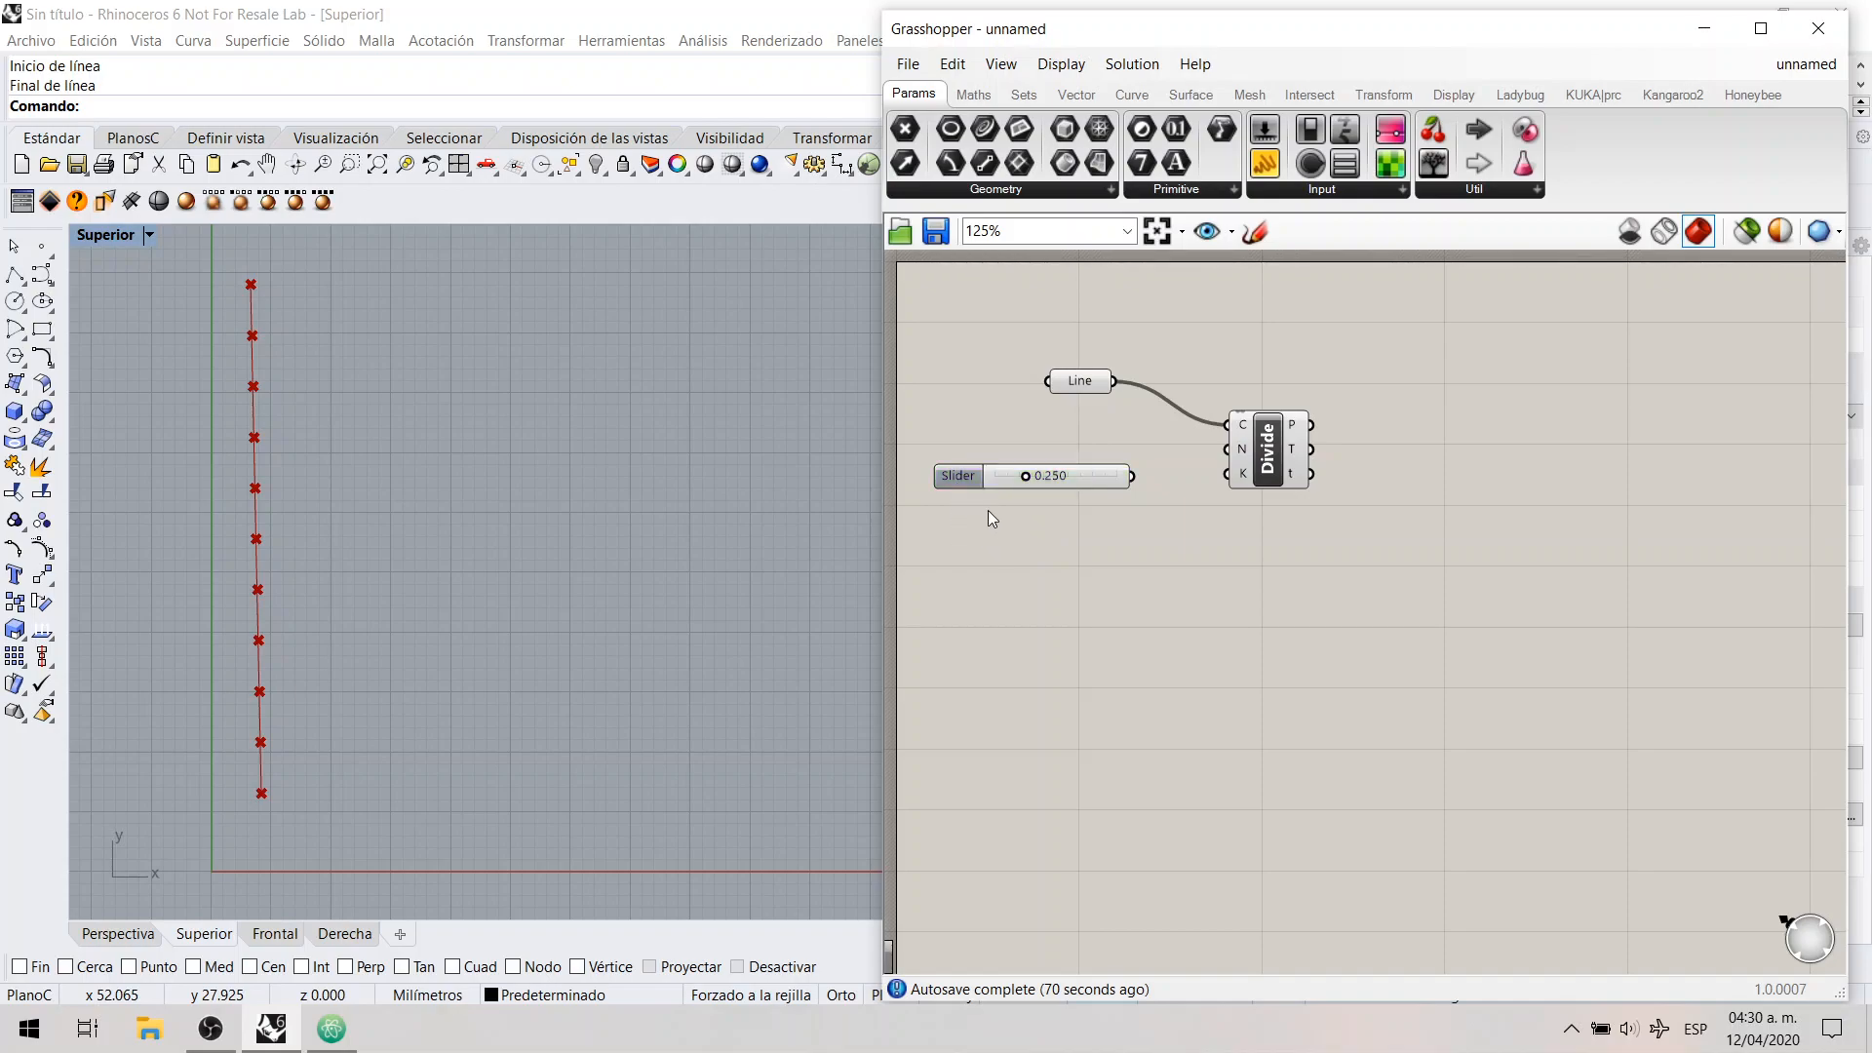
left_click_drag(1022, 478, 1059, 484)
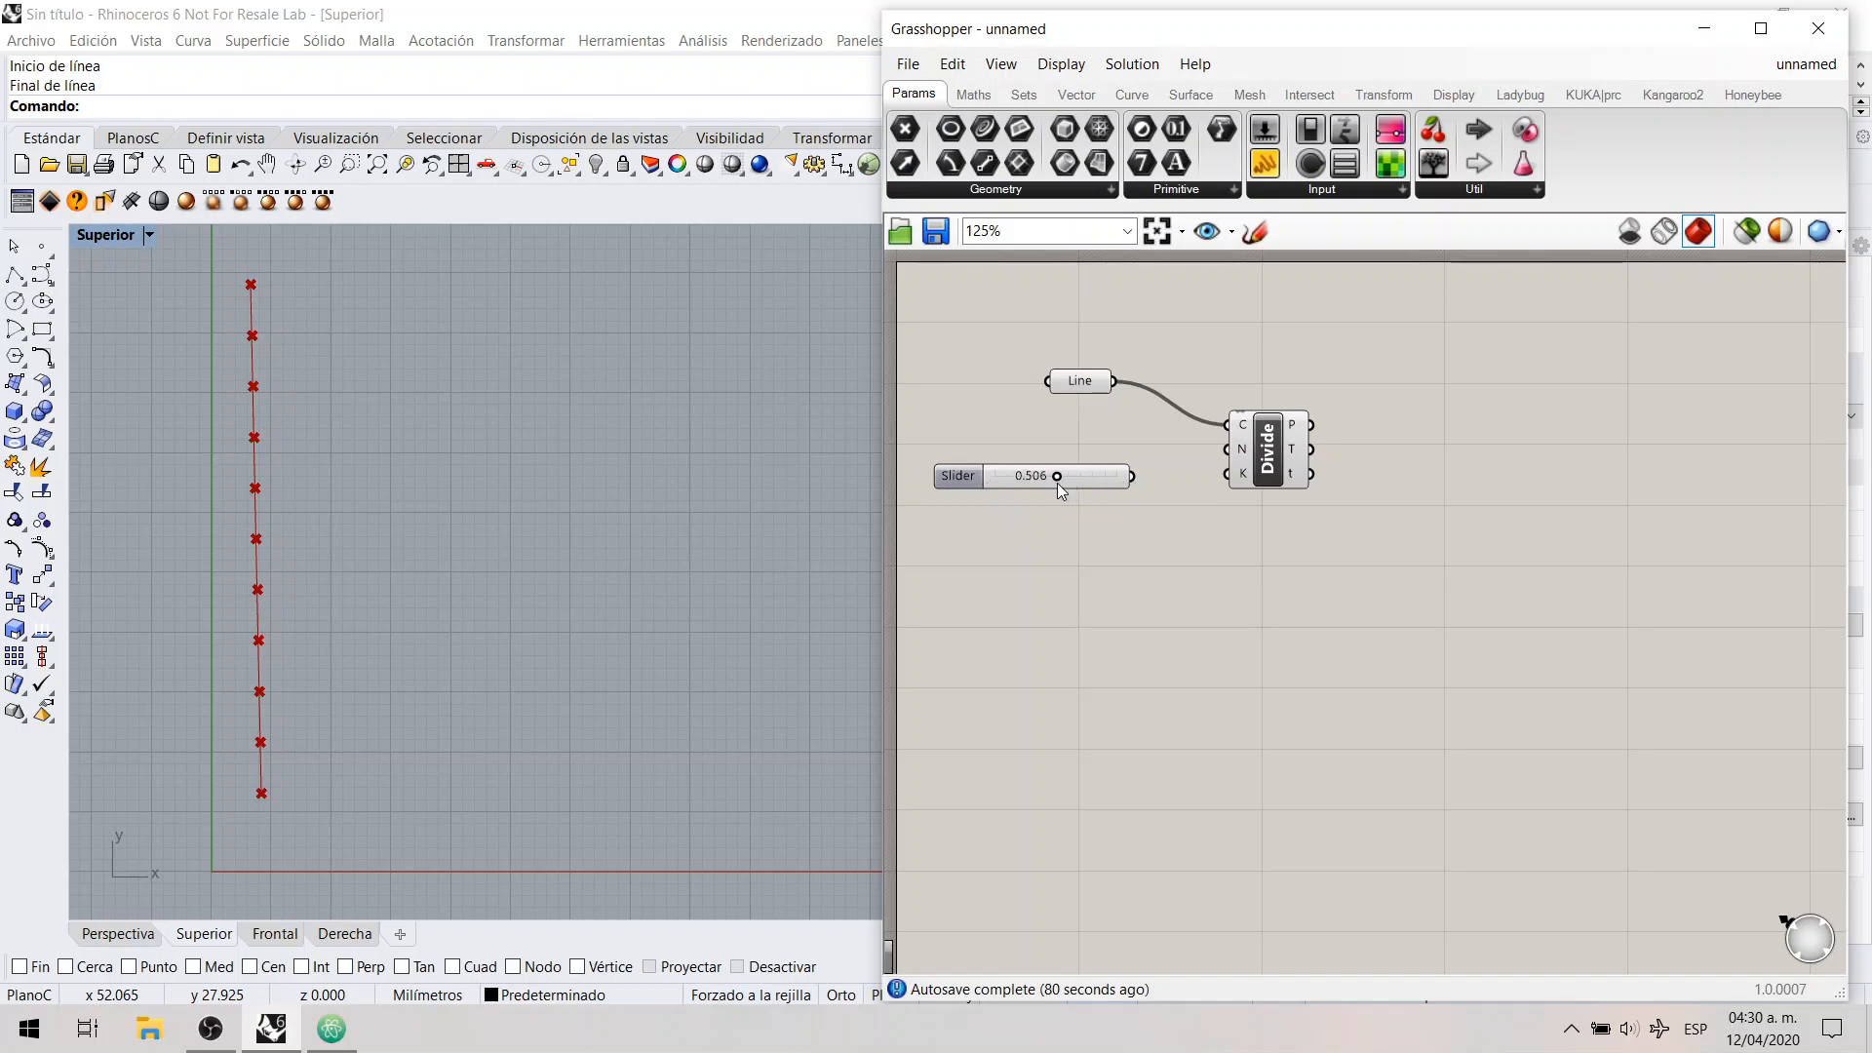
Step: Open the number slider's properties and set its rounding to integer numbers (N)
double_click(963, 478)
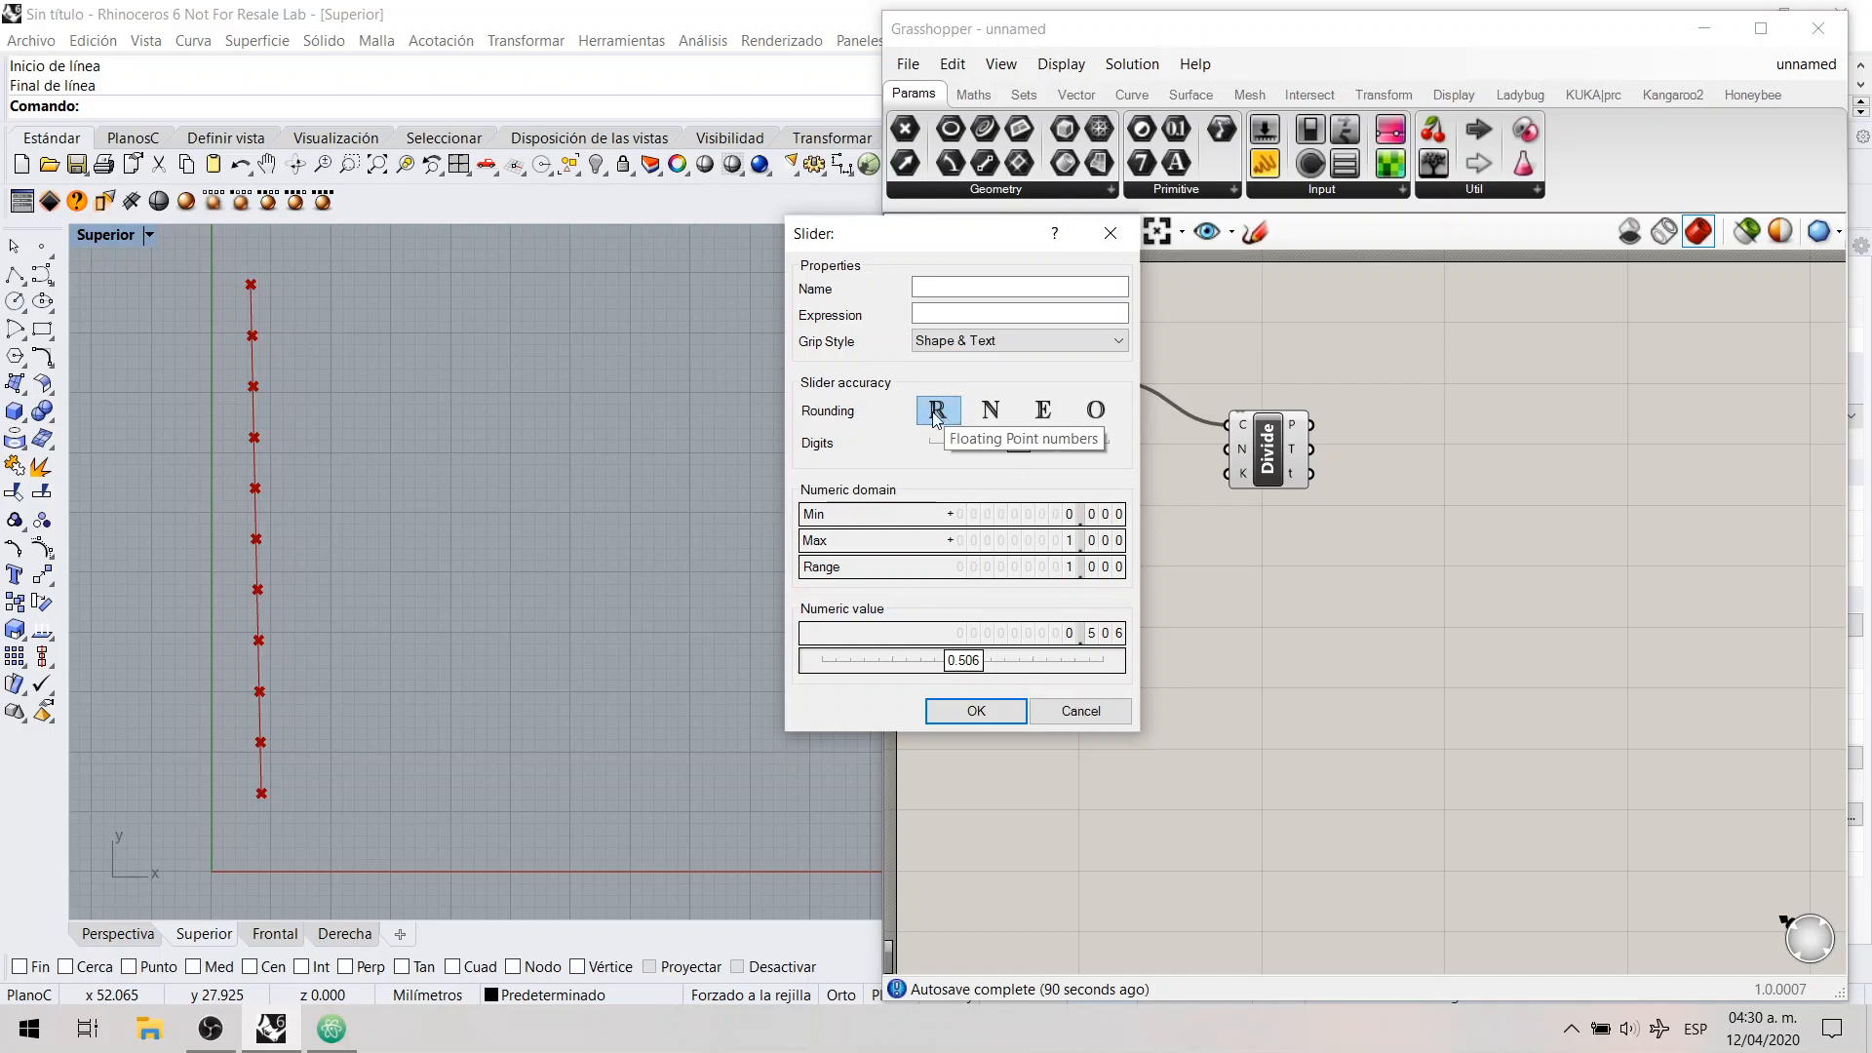
mouse_move(1020, 450)
left_mouse_down()
mouse_move(1090, 450)
mouse_move(987, 457)
mouse_move(1014, 458)
left_mouse_up()
left_click(992, 415)
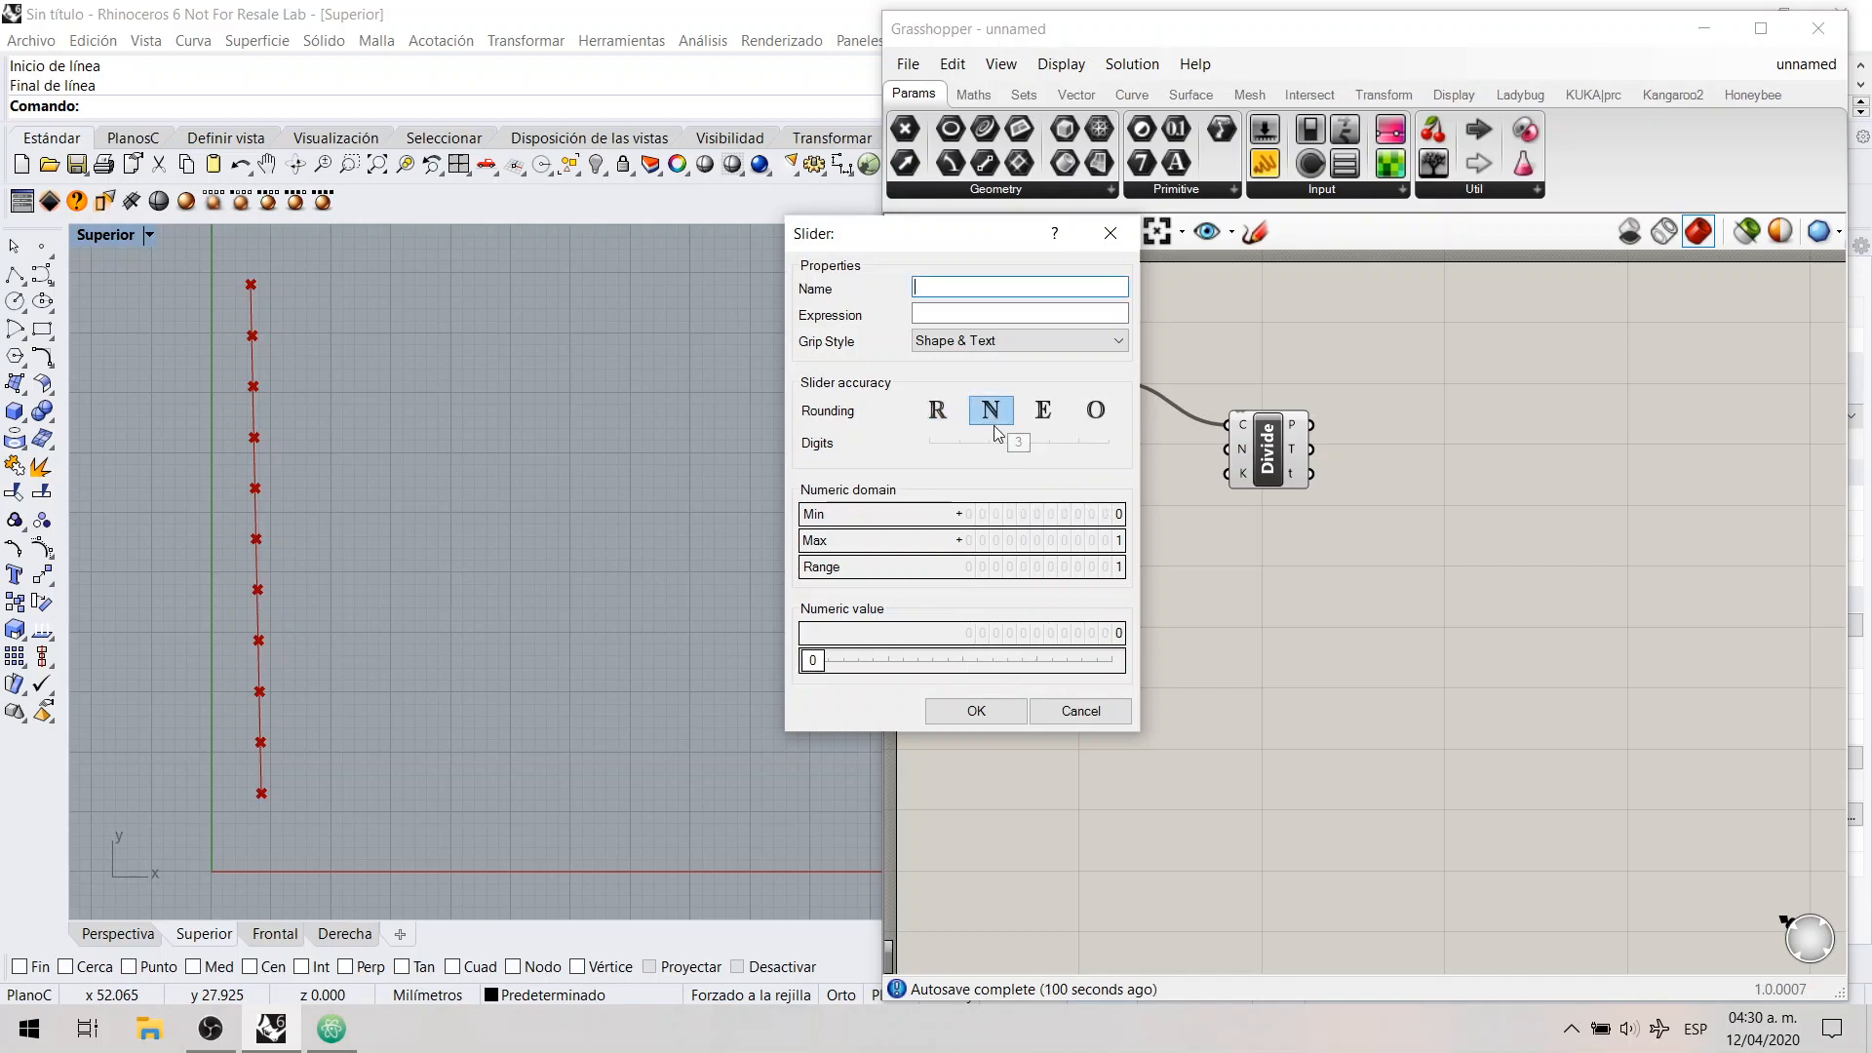
left_click(1053, 414)
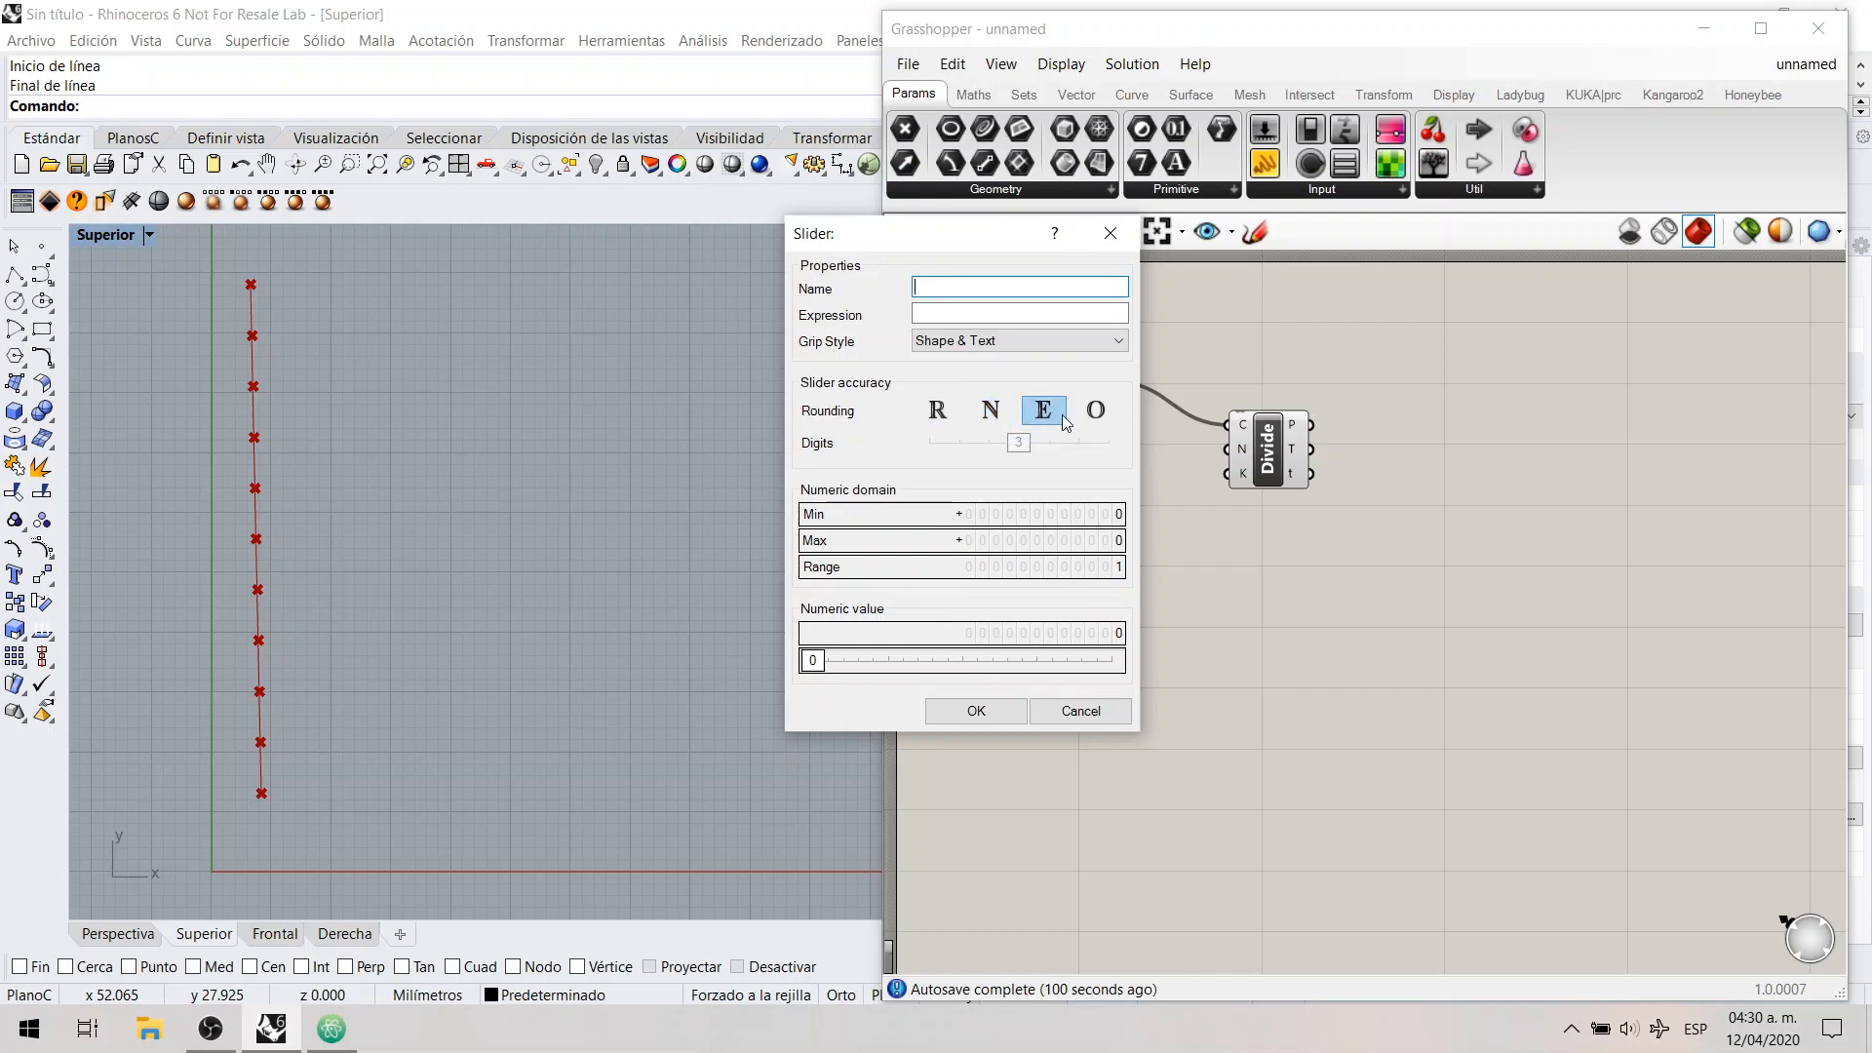
left_click(1086, 419)
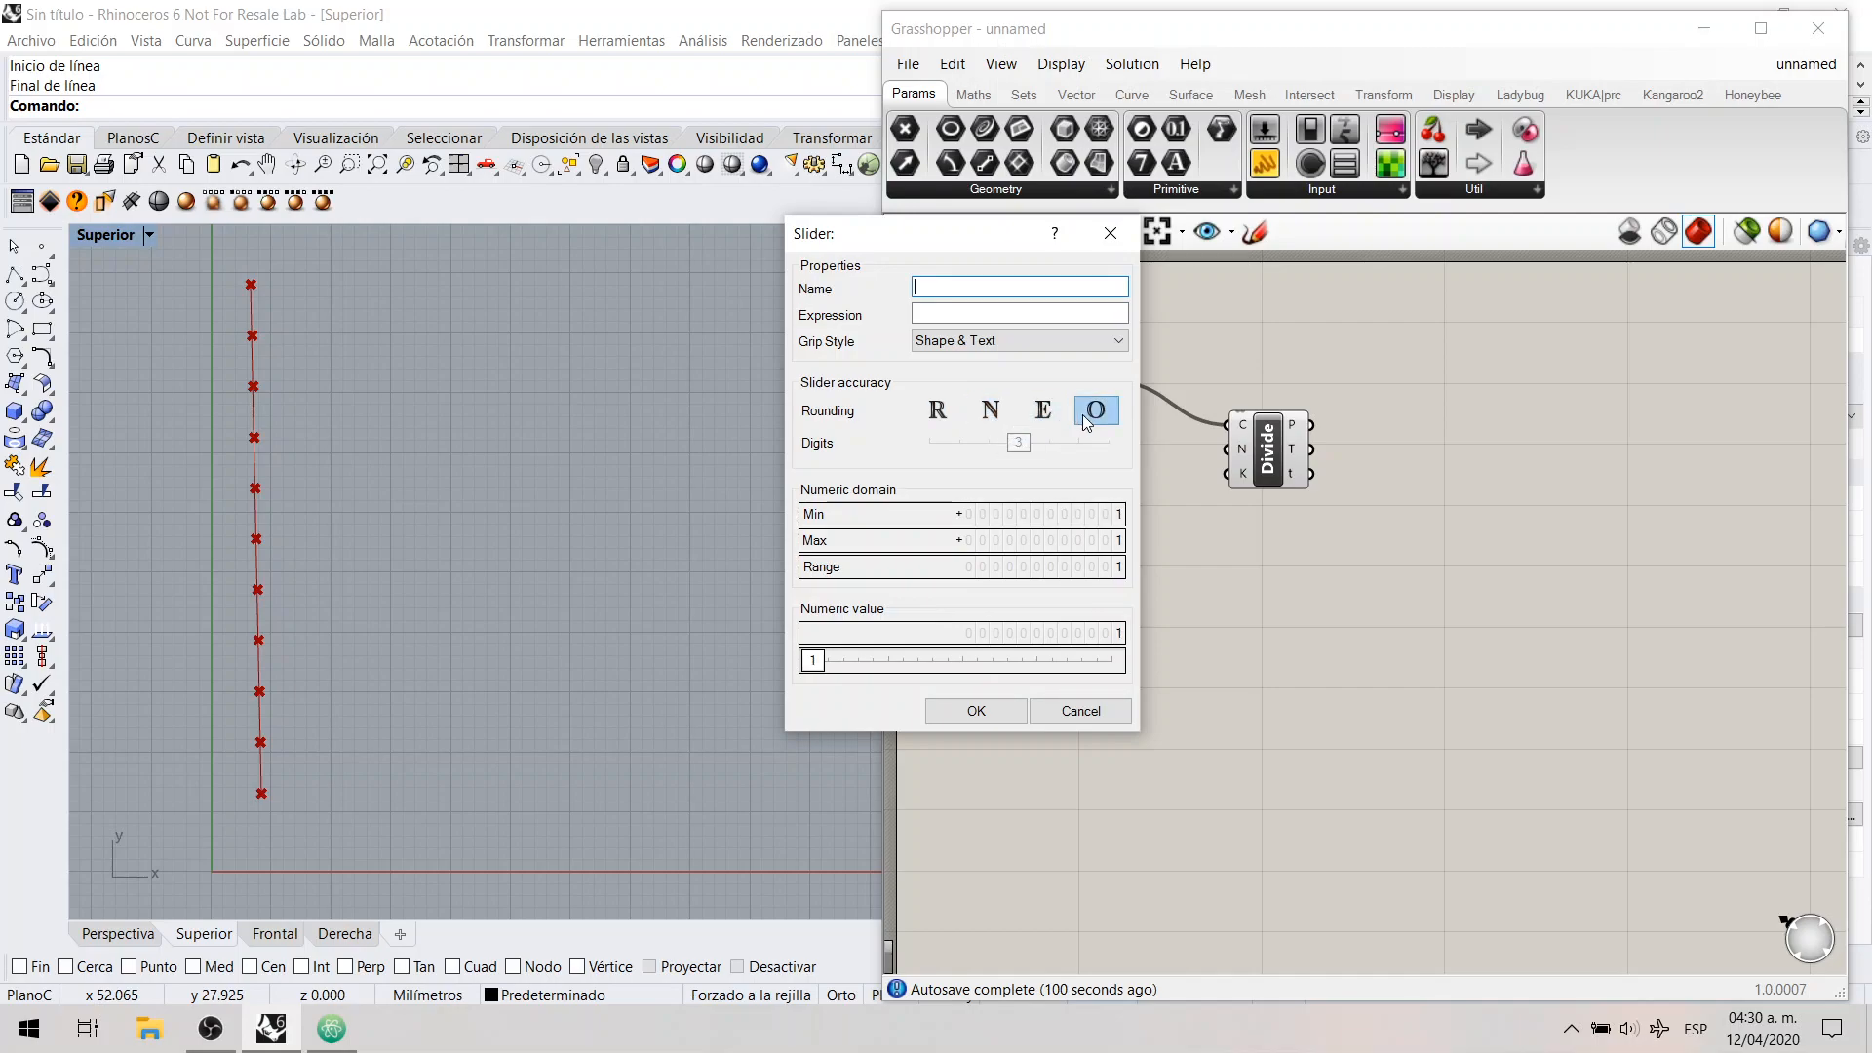
left_click(992, 417)
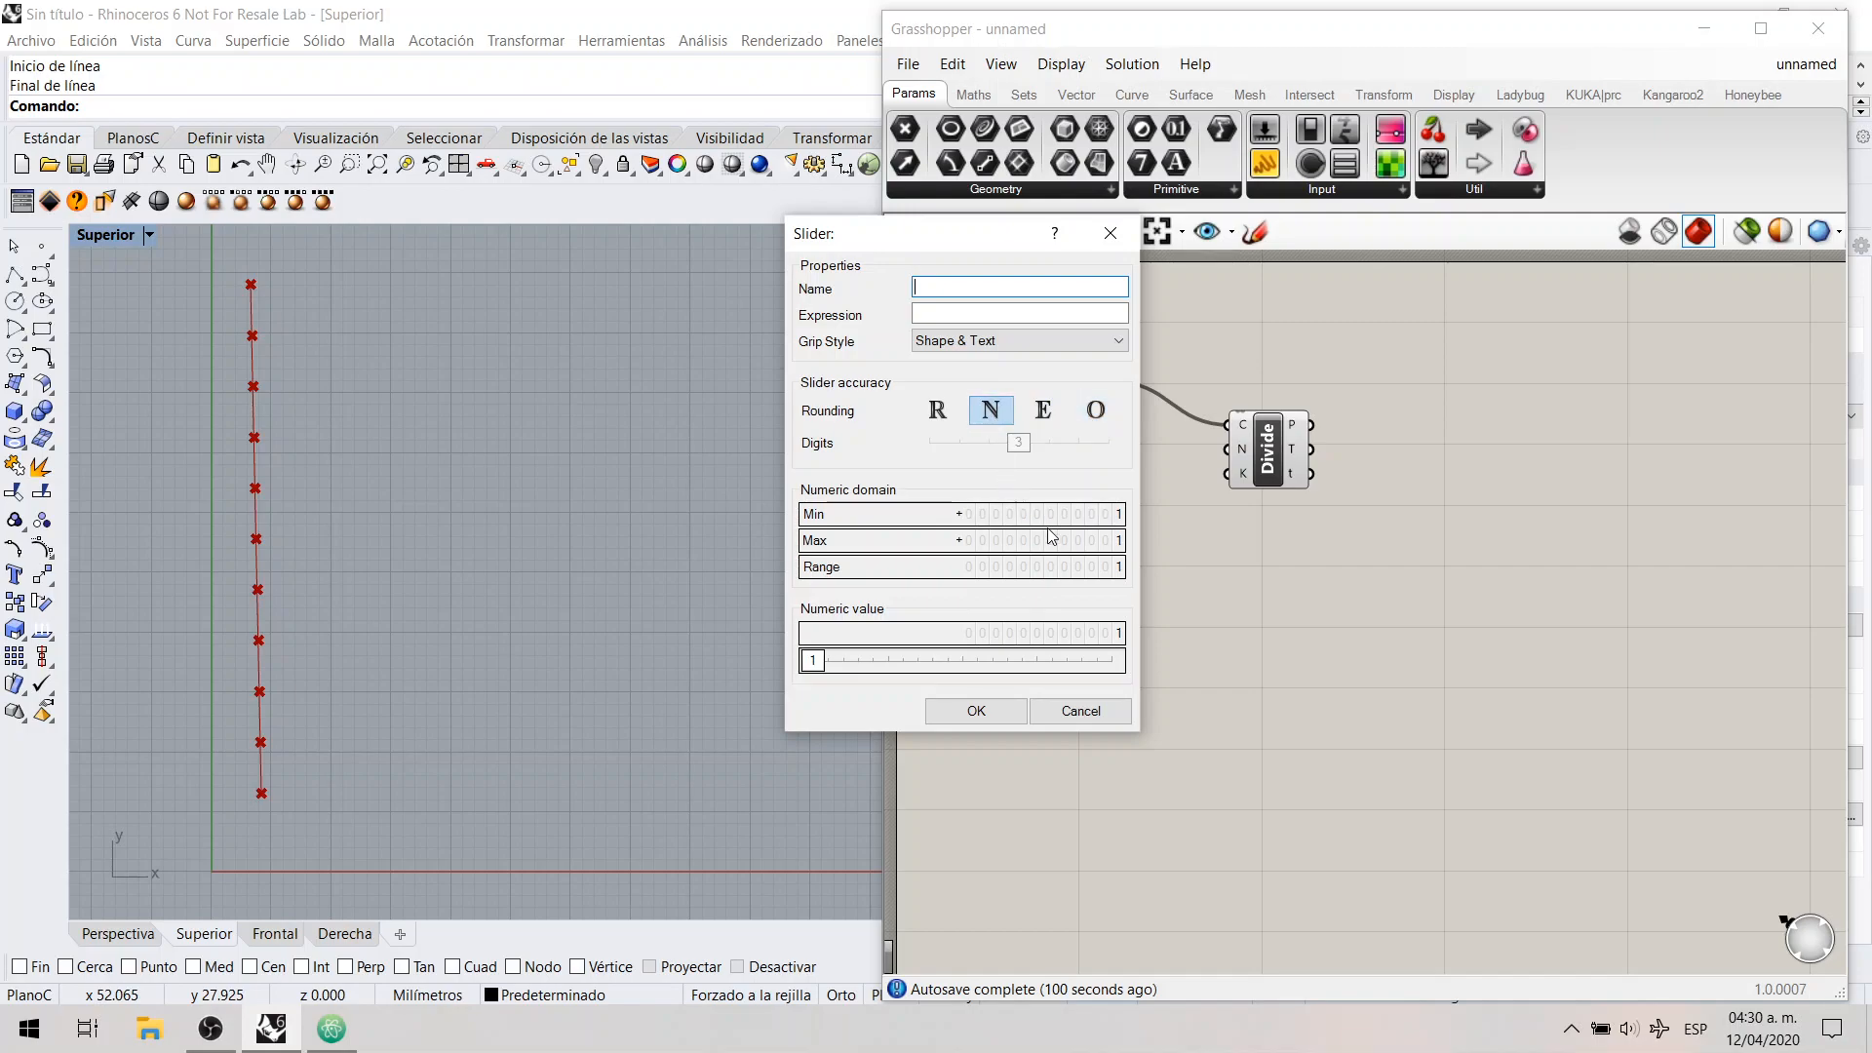
Step: Set the slider's maximum to 10 and apply the slider settings
double_click(1072, 516)
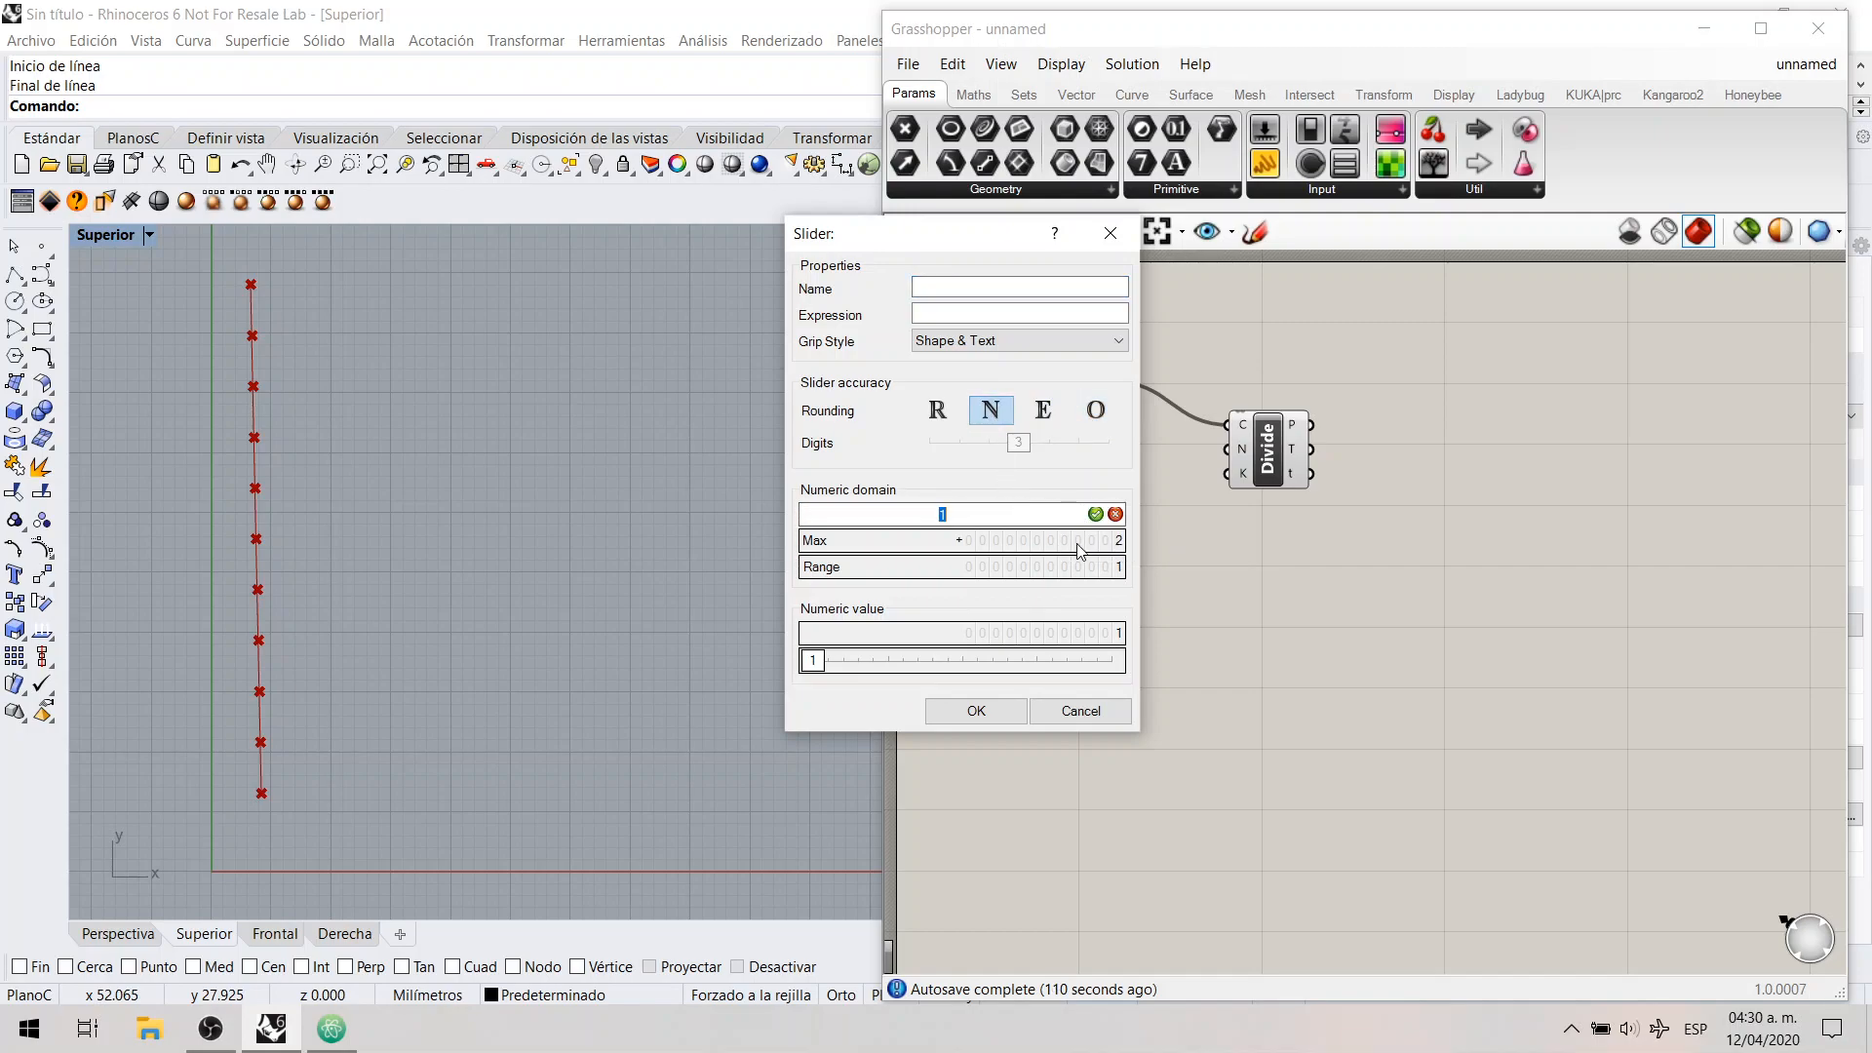
double_click(1078, 542)
type("10")
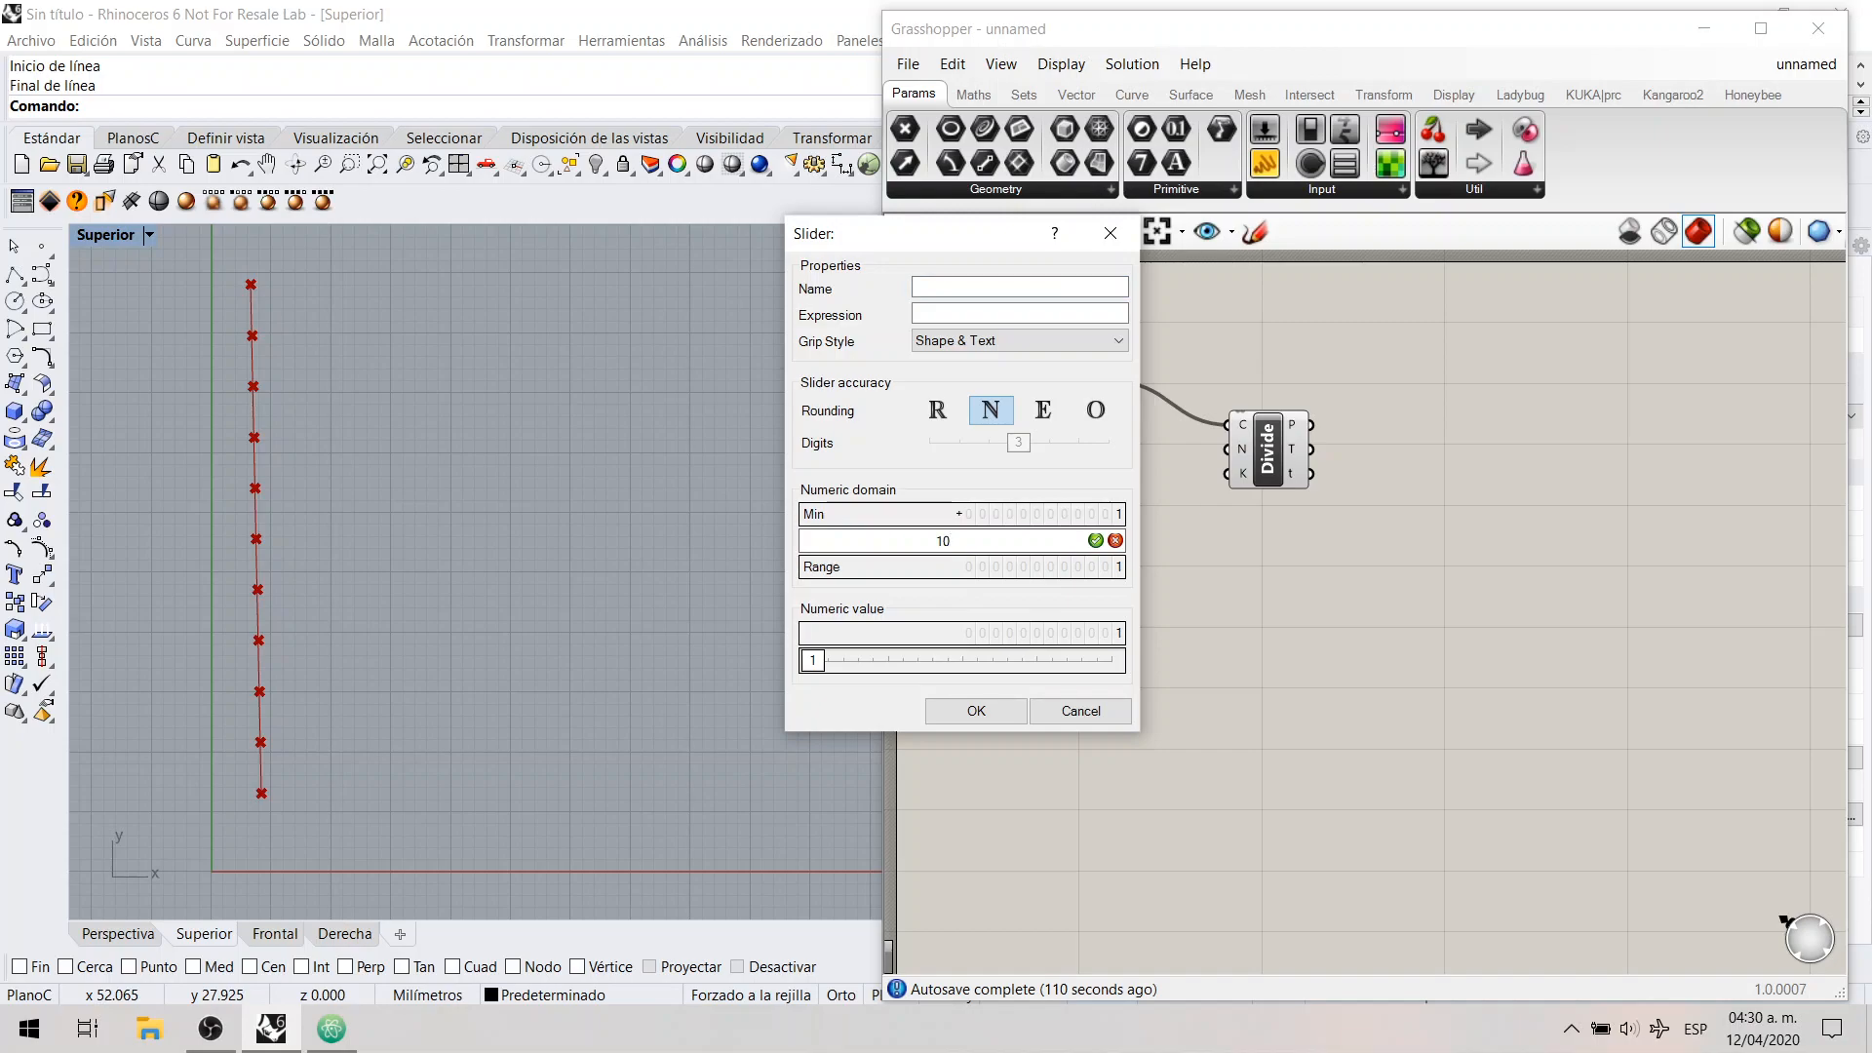
key("Return")
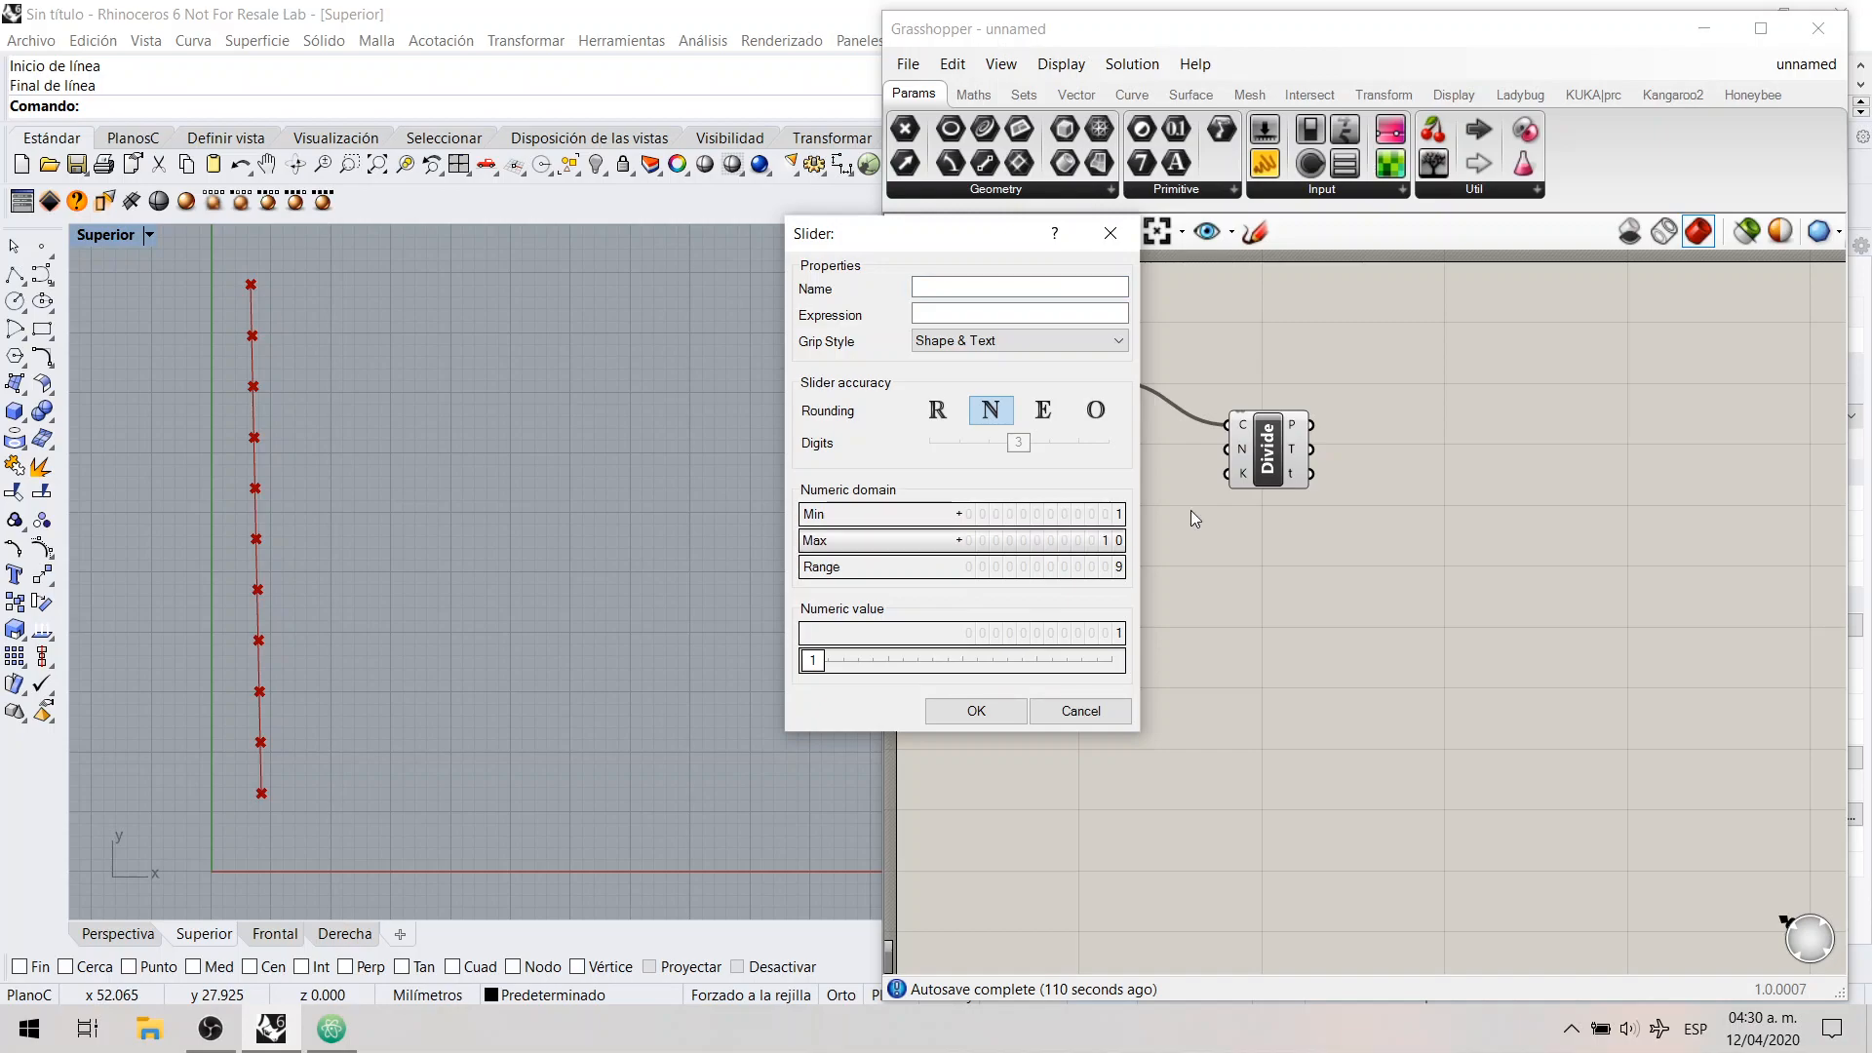
left_click(1014, 710)
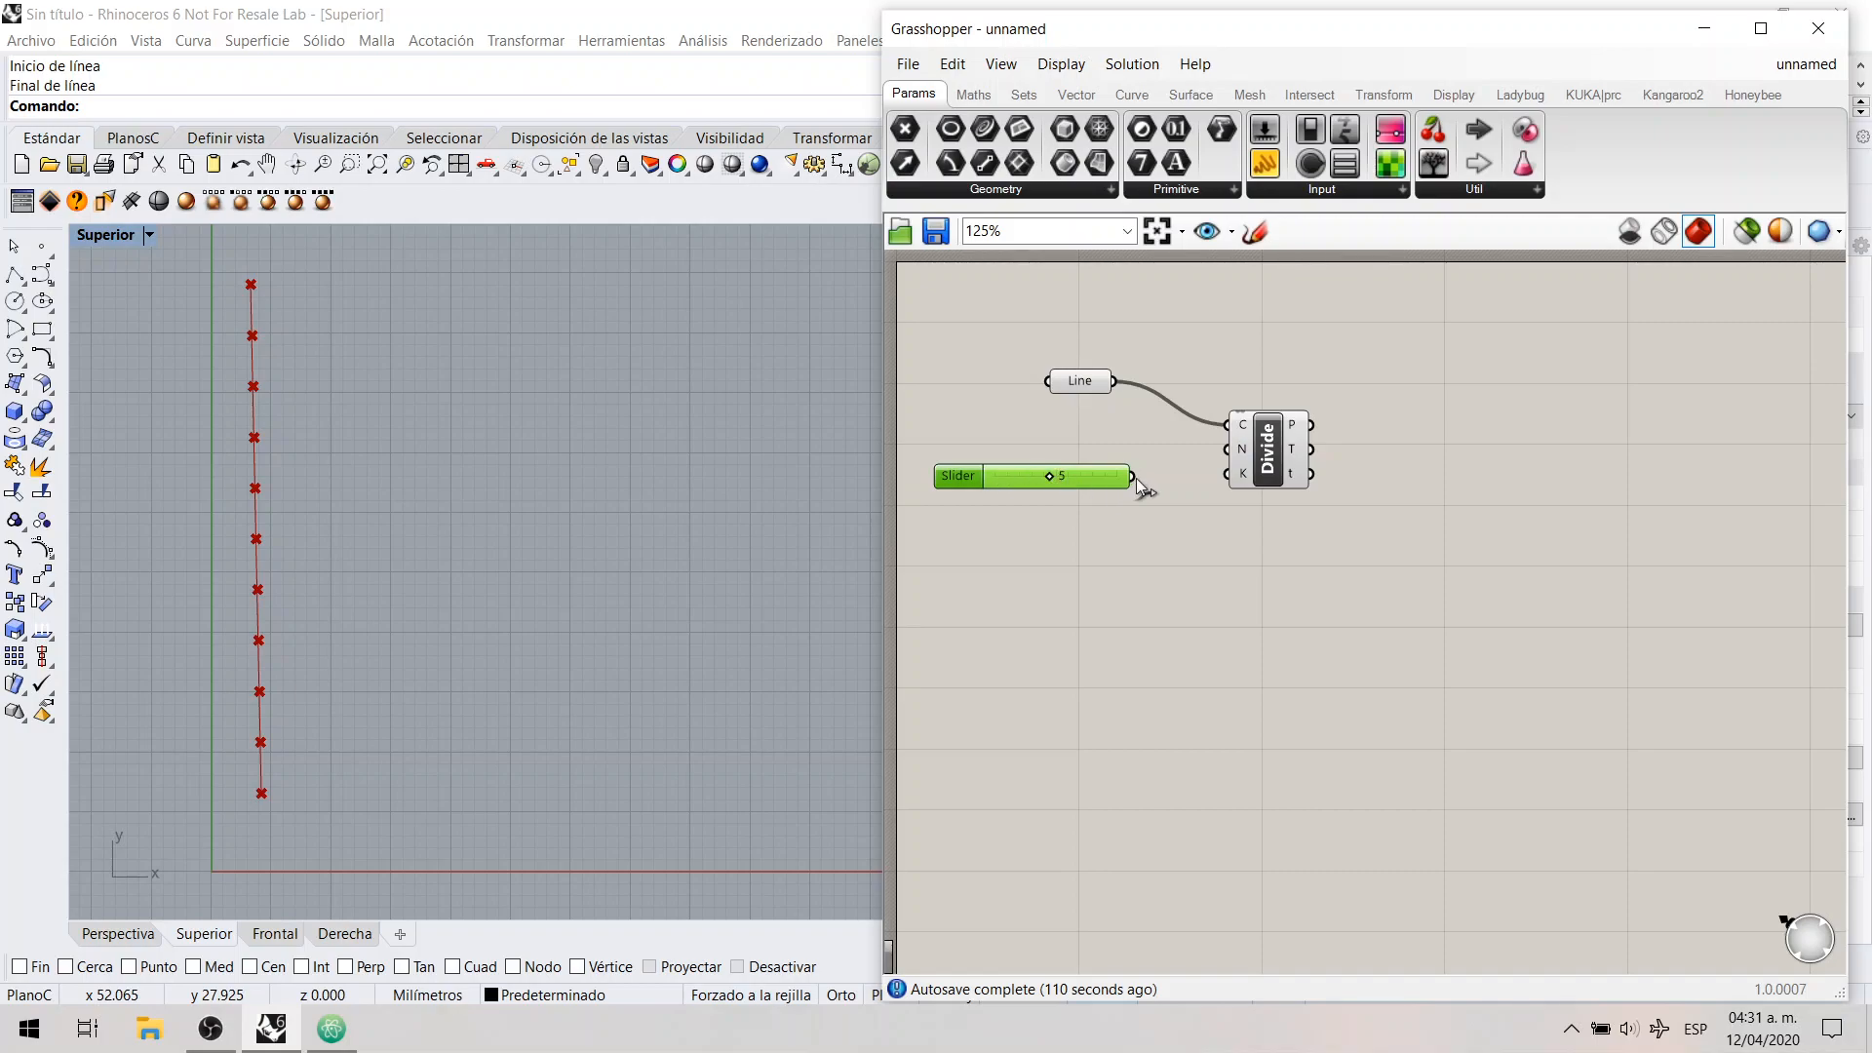
Step: Connect the slider to Divide Curve's count input N and set its value to 2
left_click_drag(1134, 476, 1010, 468)
left_click(1107, 506)
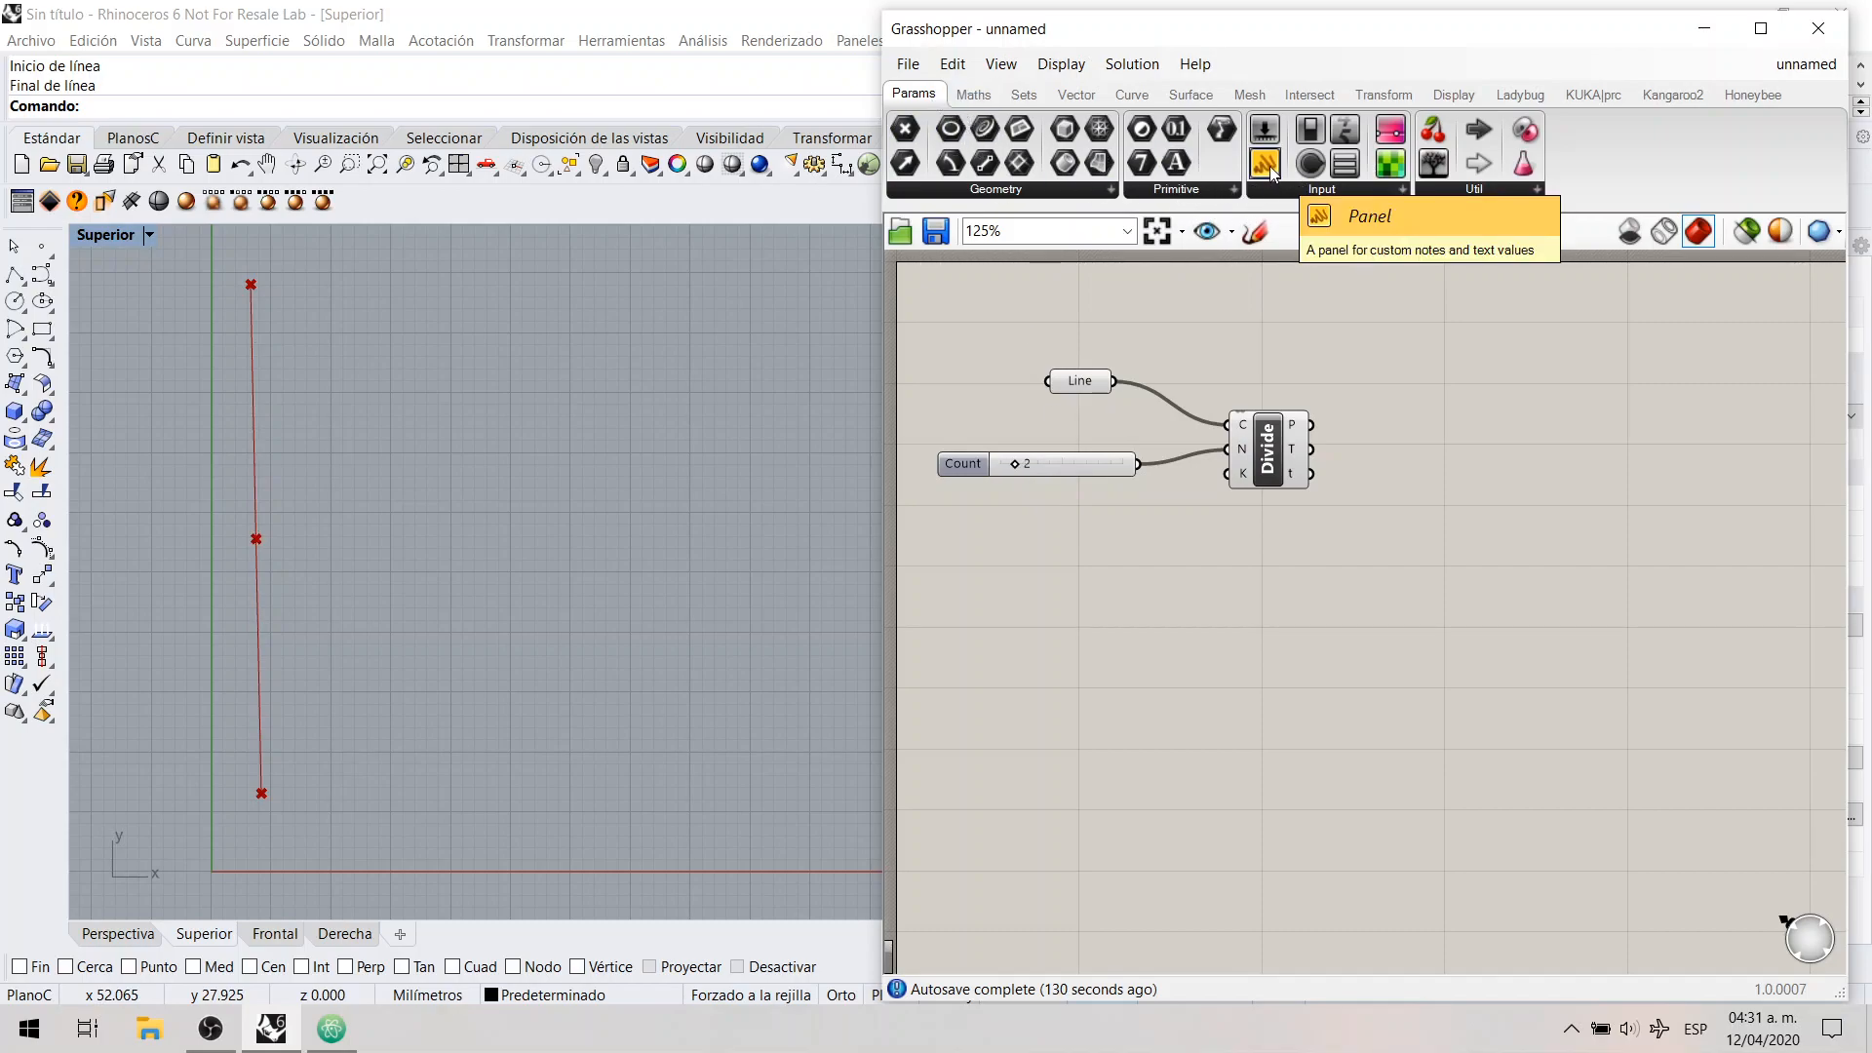
Step: Add a Panel beside Divide Curve, connect the points output P to it, and widen it to fit the coordinates
left_click_drag(1271, 172, 1501, 447)
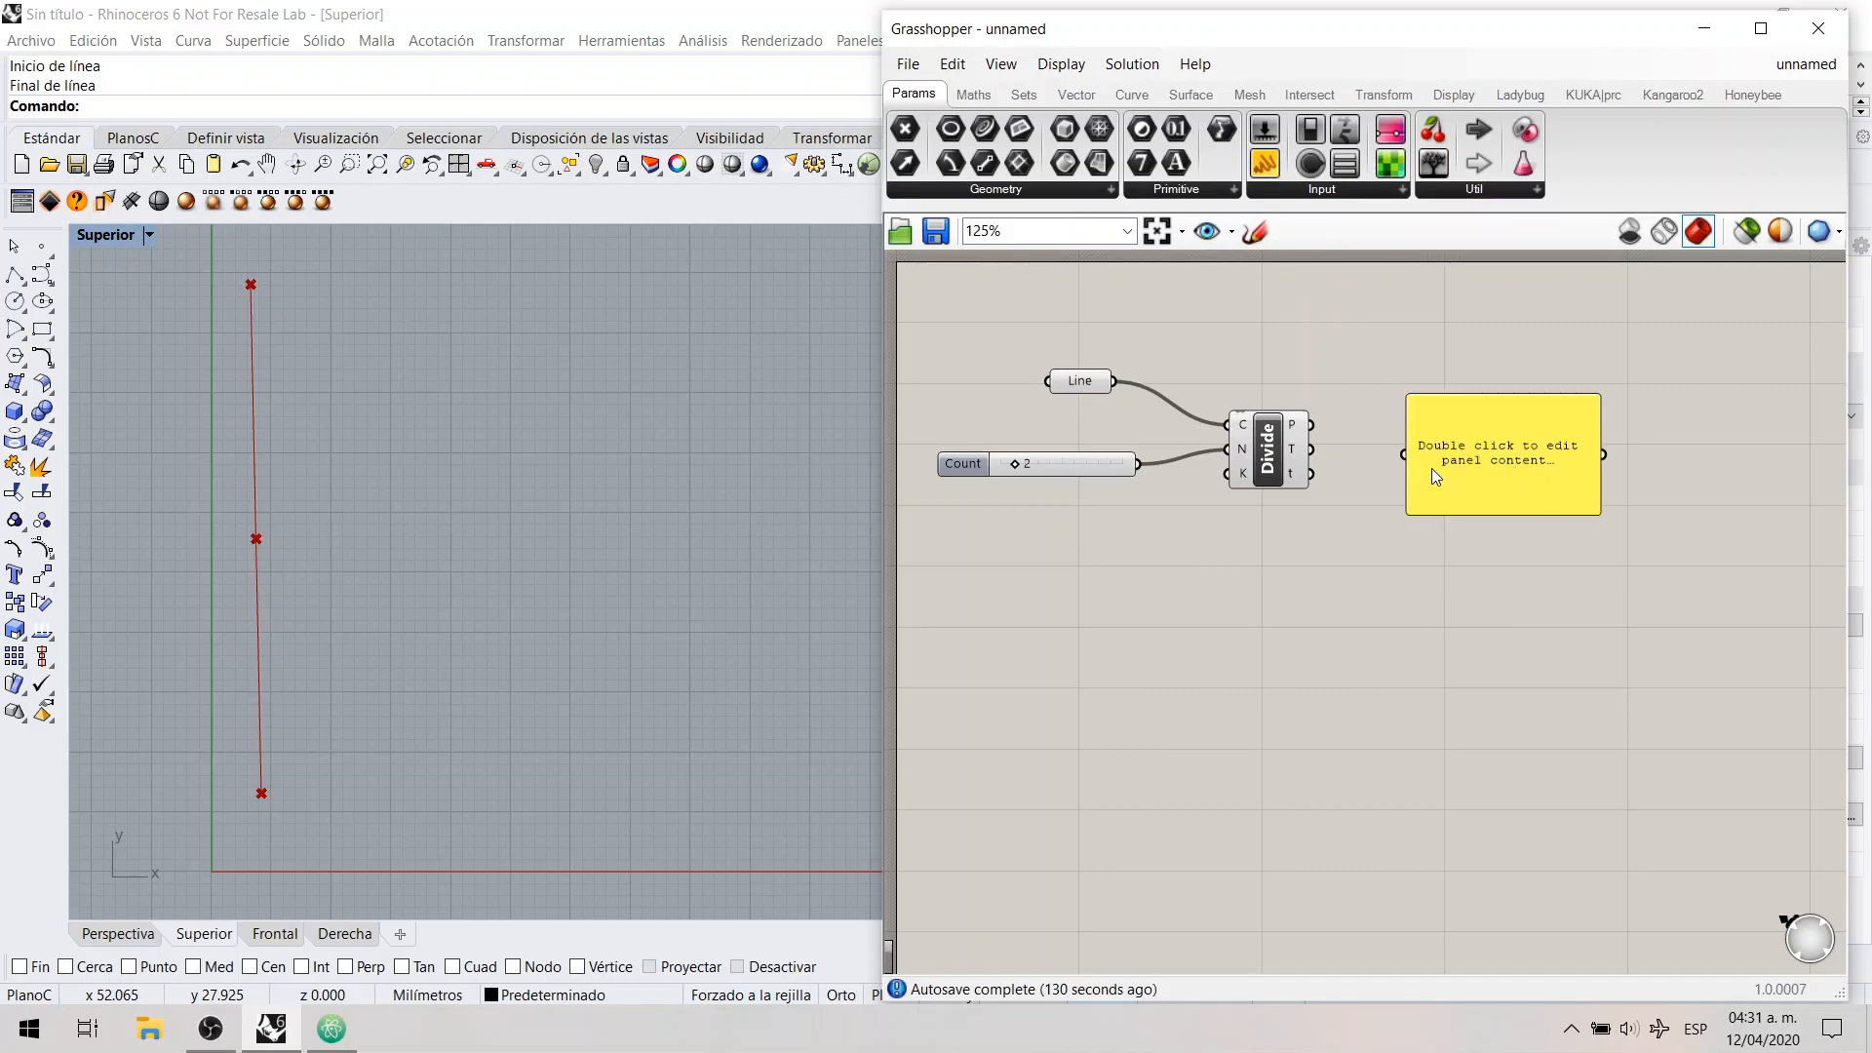
scroll(1433, 458, "up", 3)
left_click(1247, 462)
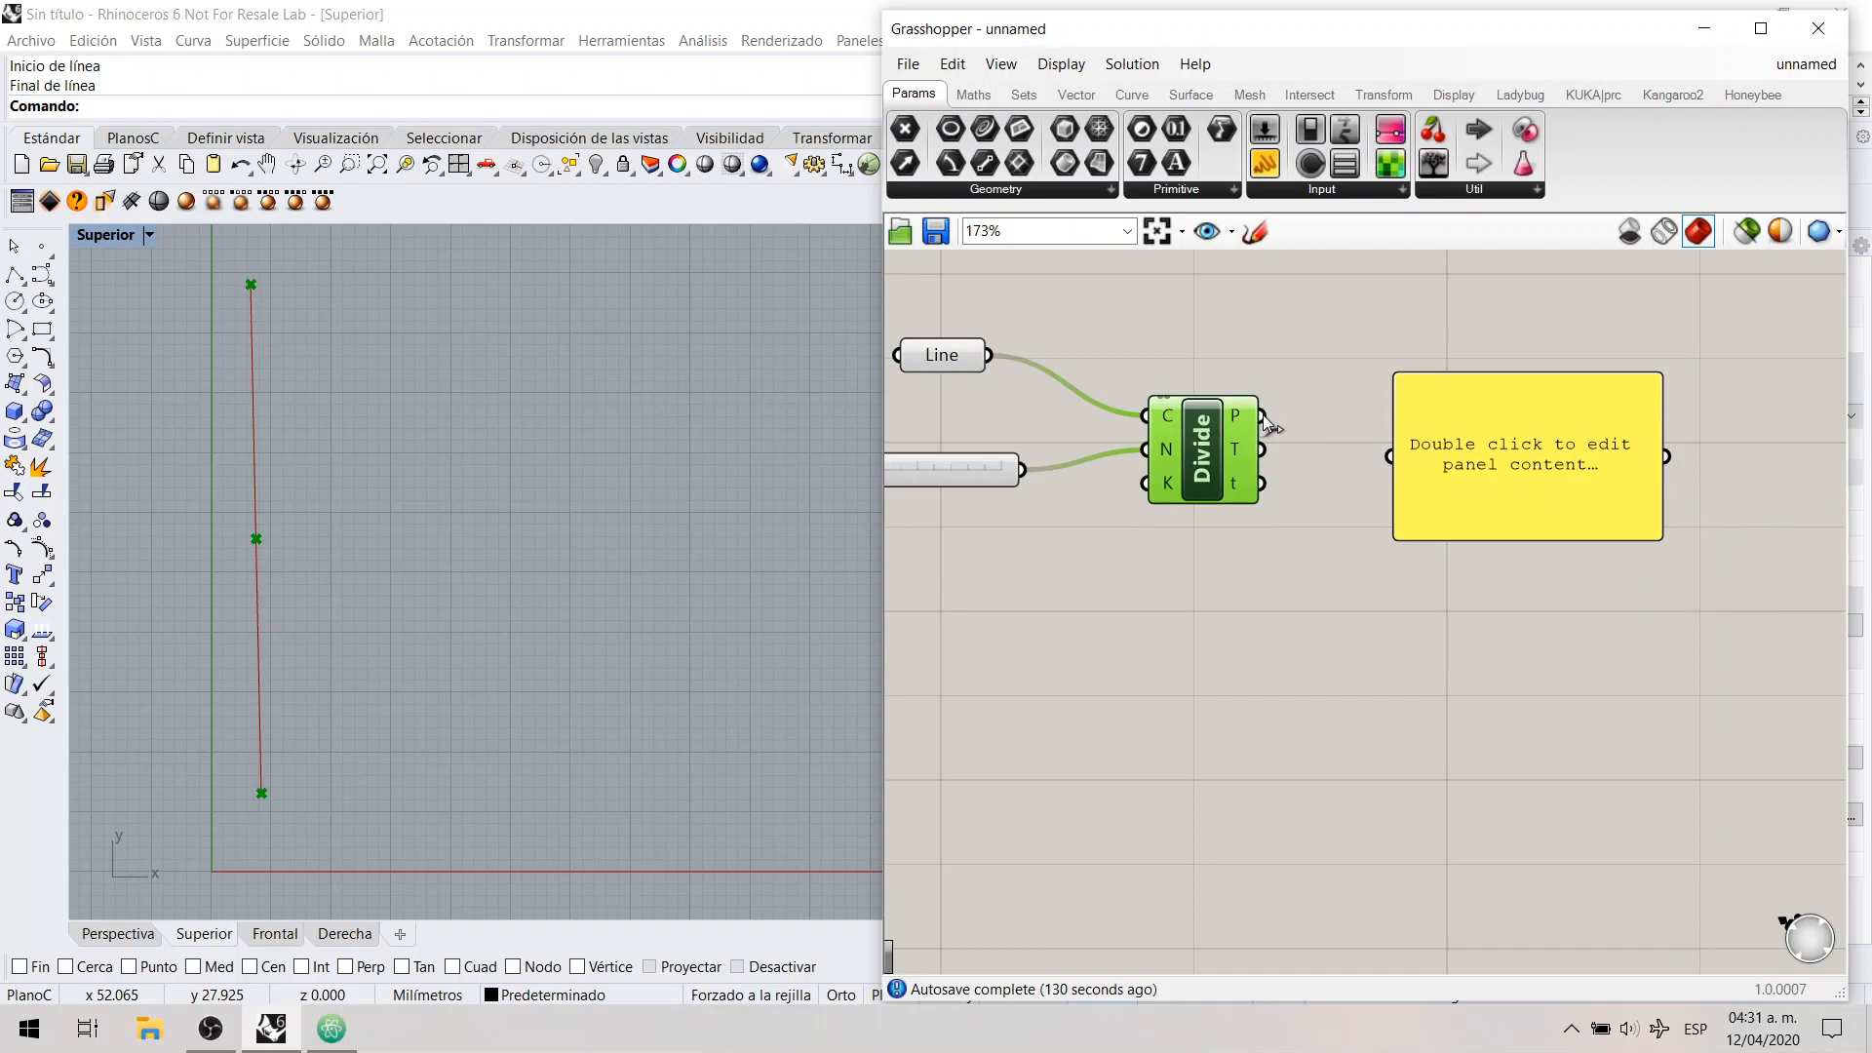
left_click_drag(1263, 416, 1333, 502)
mouse_move(1662, 480)
left_mouse_down()
mouse_move(1693, 480)
mouse_move(1636, 489)
mouse_move(1664, 478)
left_mouse_up()
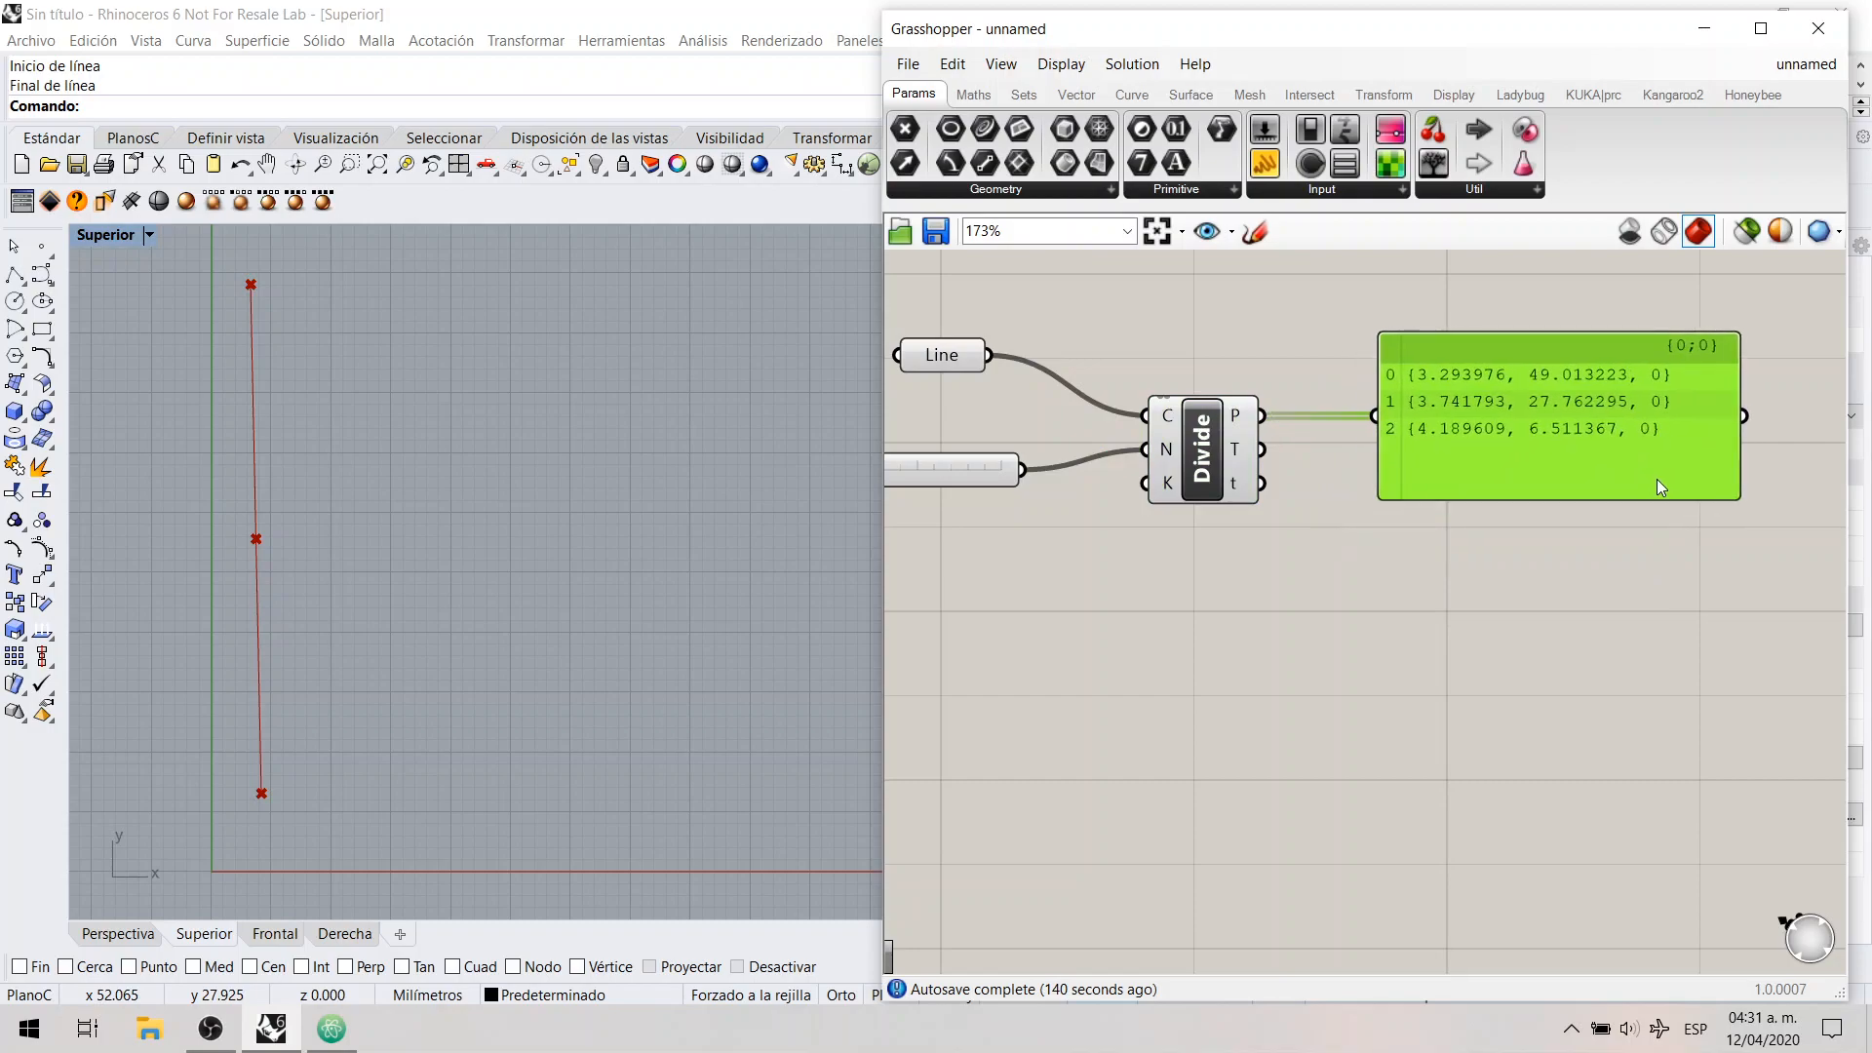
left_click(1615, 552)
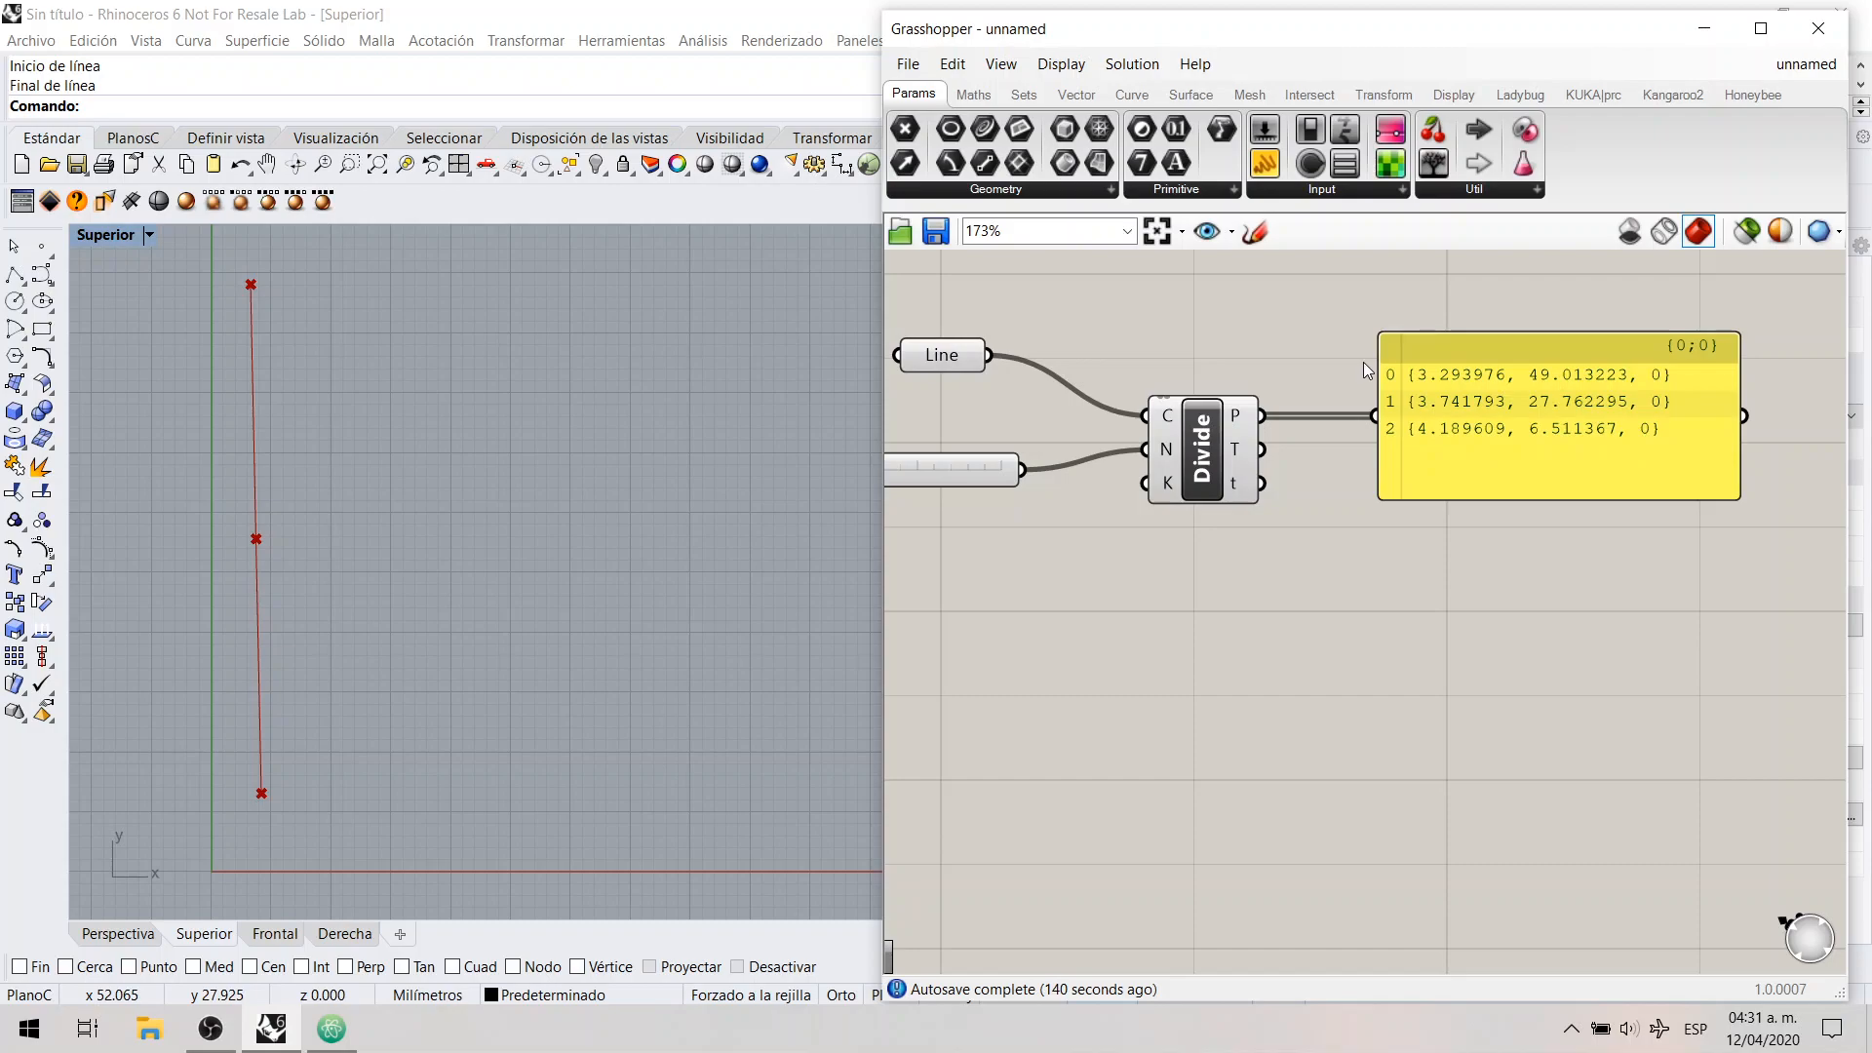
left_click_drag(1383, 406, 1411, 455)
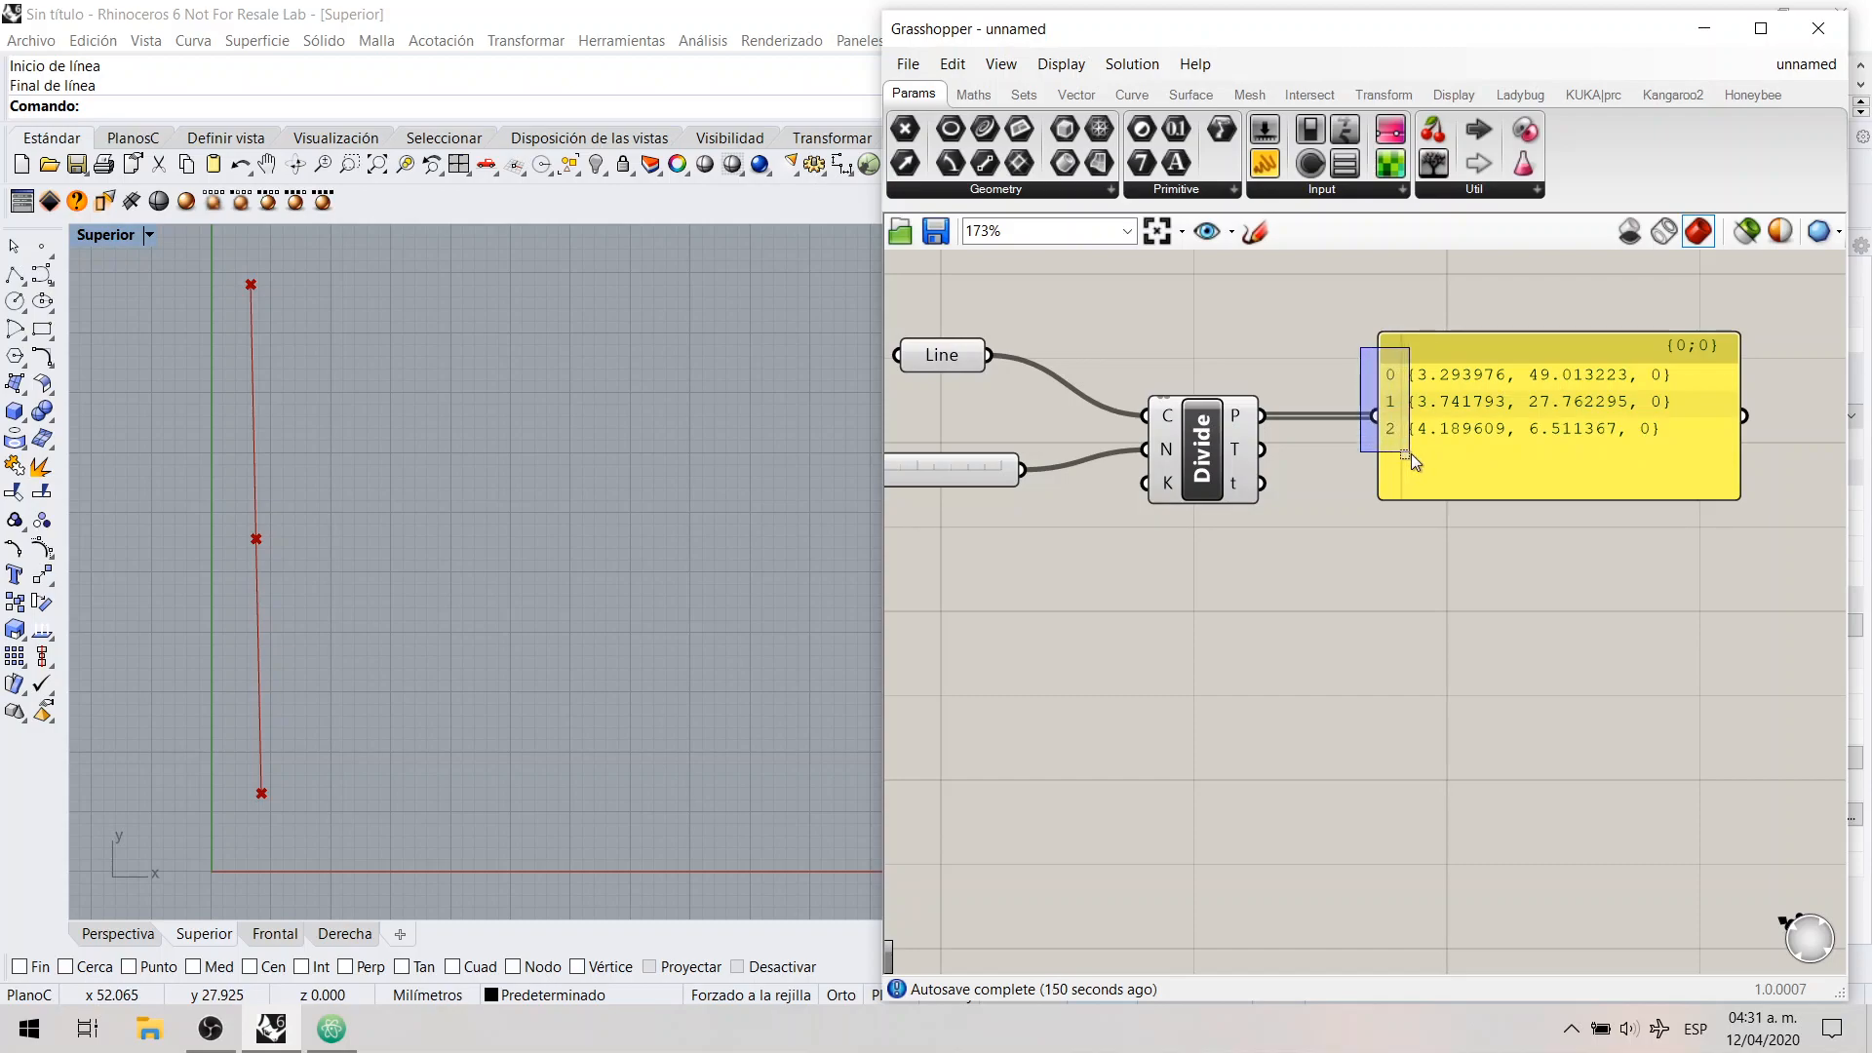
left_click_drag(1412, 453, 1412, 454)
left_click_drag(1366, 359, 1411, 405)
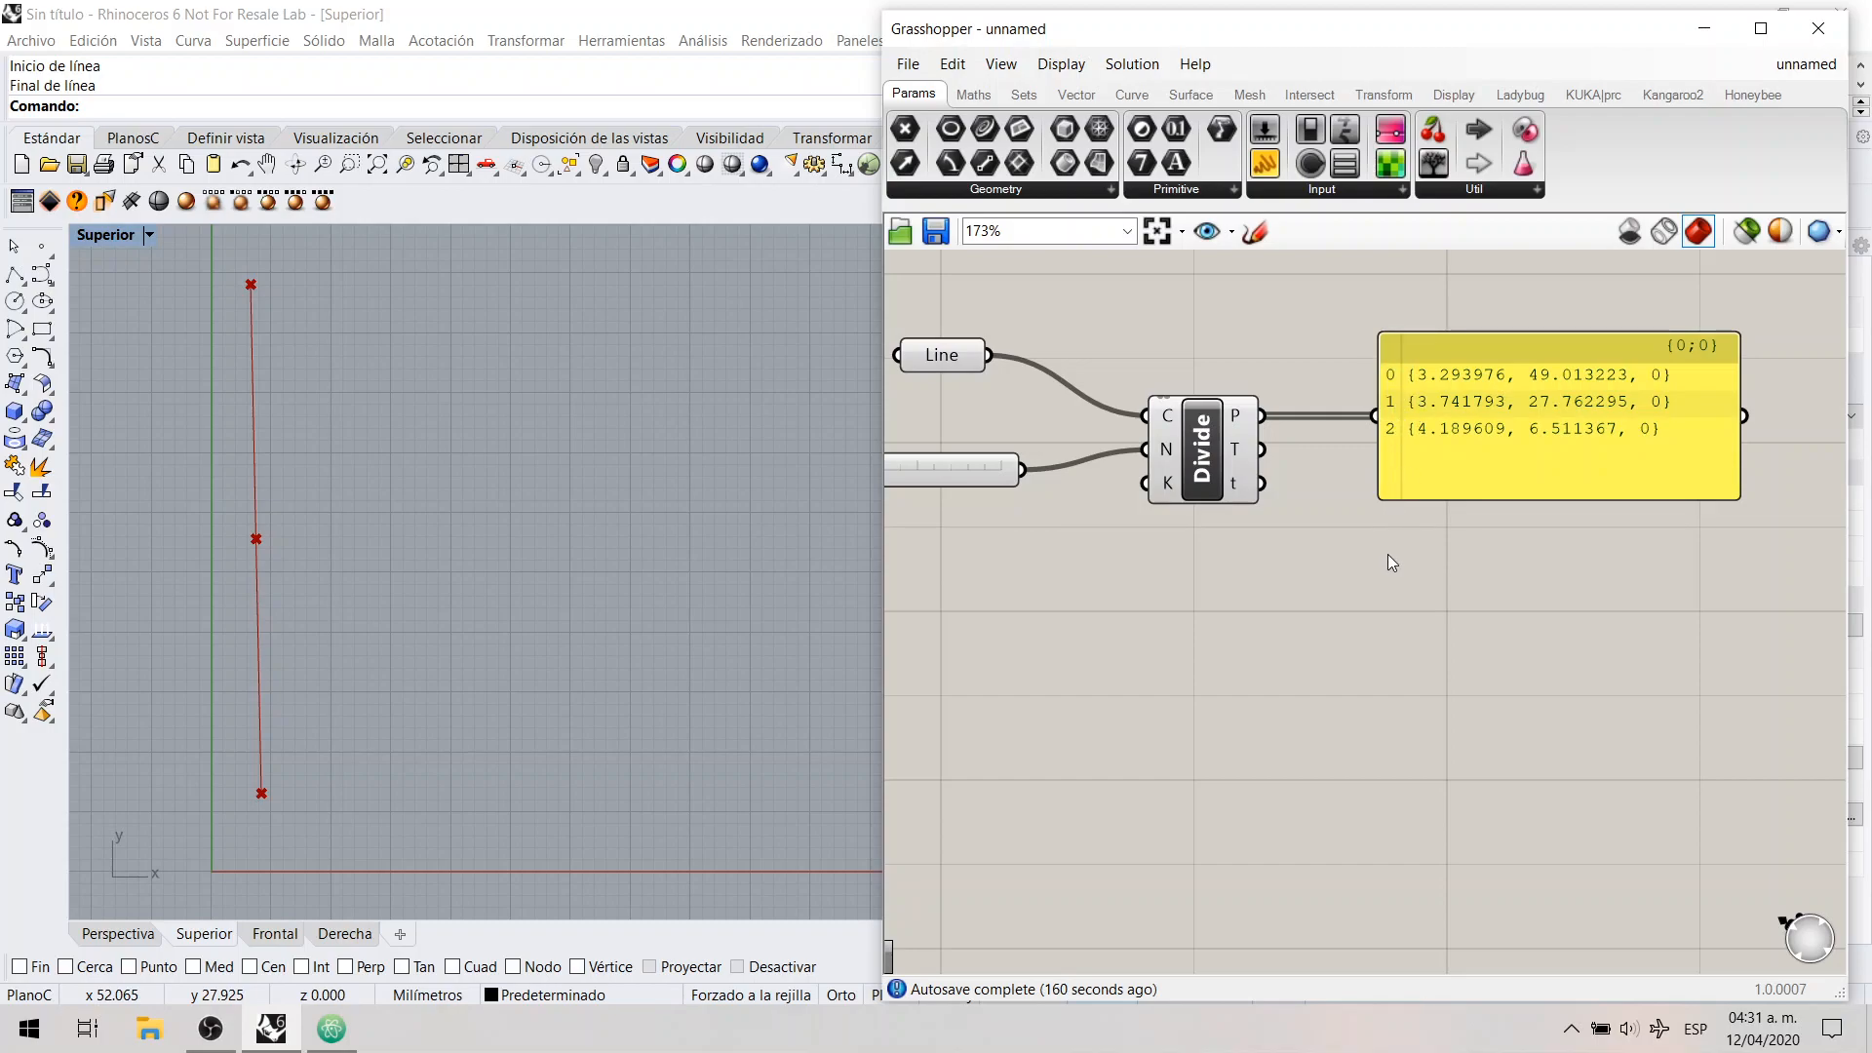
Step: Add a Point List component below Divide Curve and connect Divide Curve's points output P to its P input
left_click(1443, 466)
left_click(1451, 641)
left_click(1454, 93)
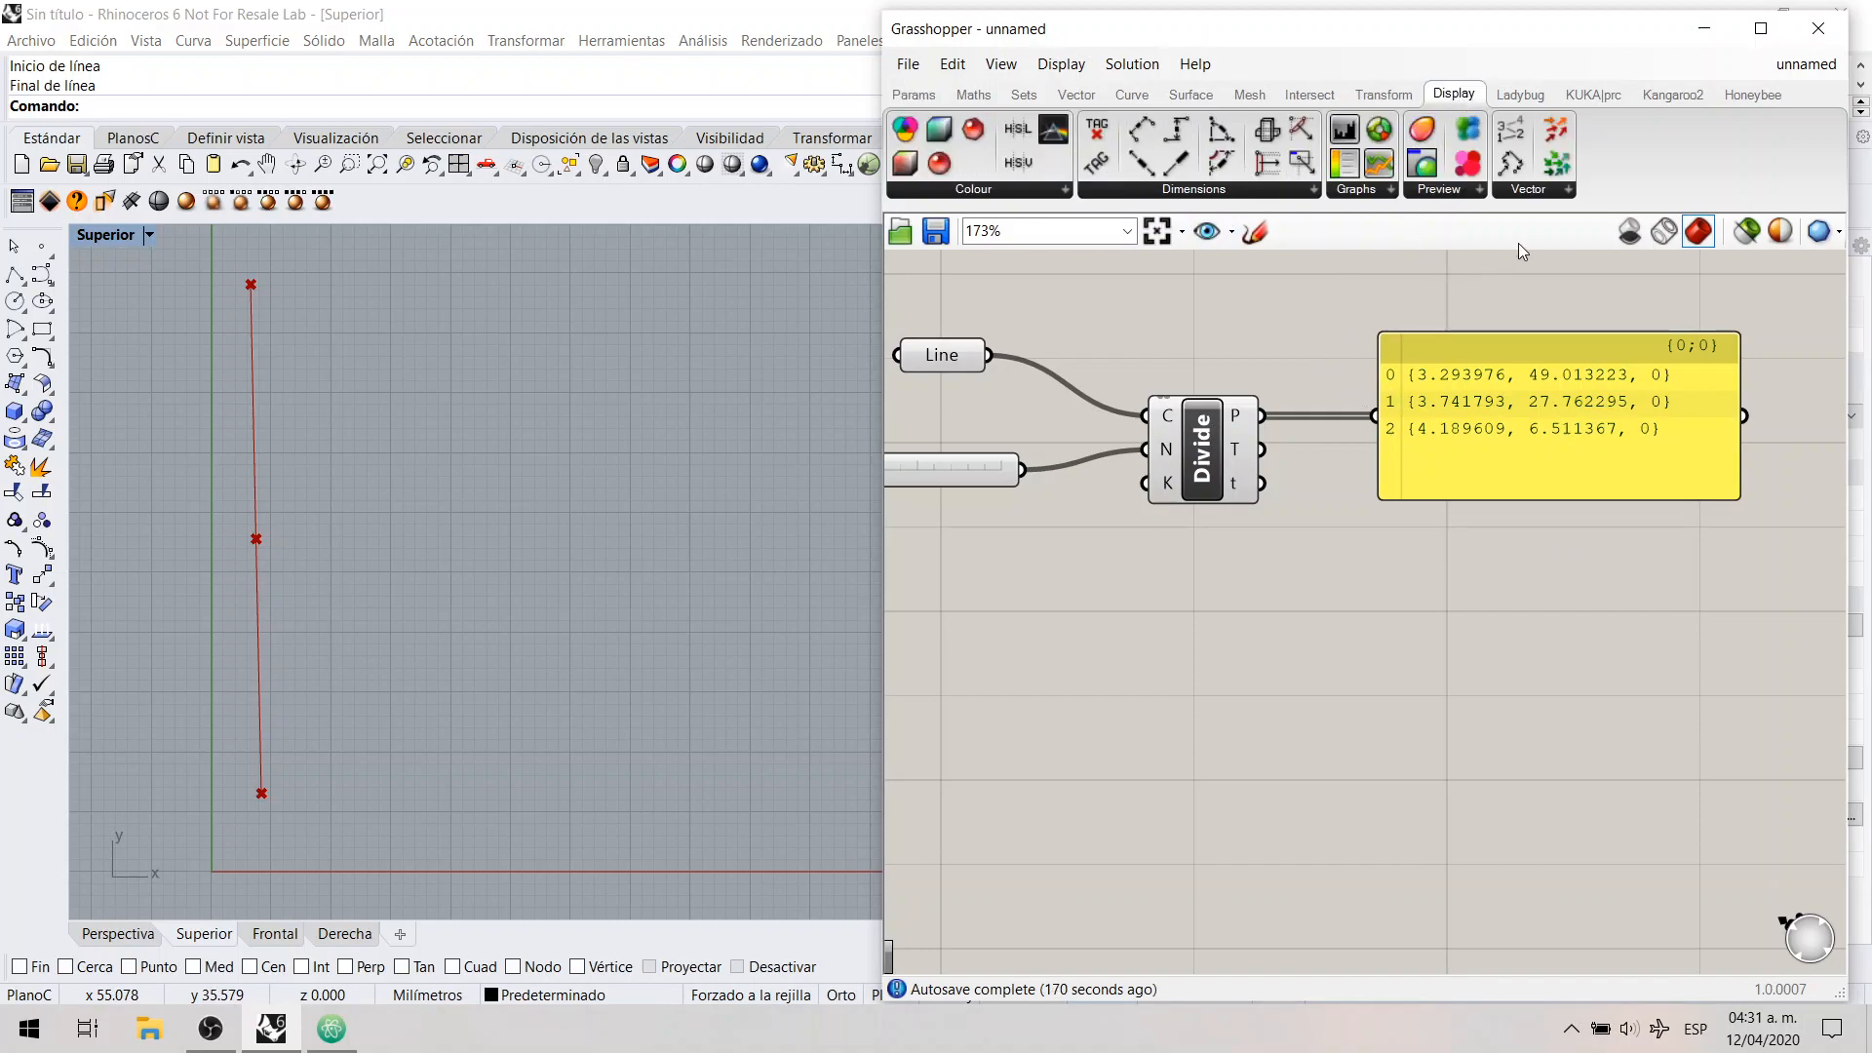
left_click(1528, 189)
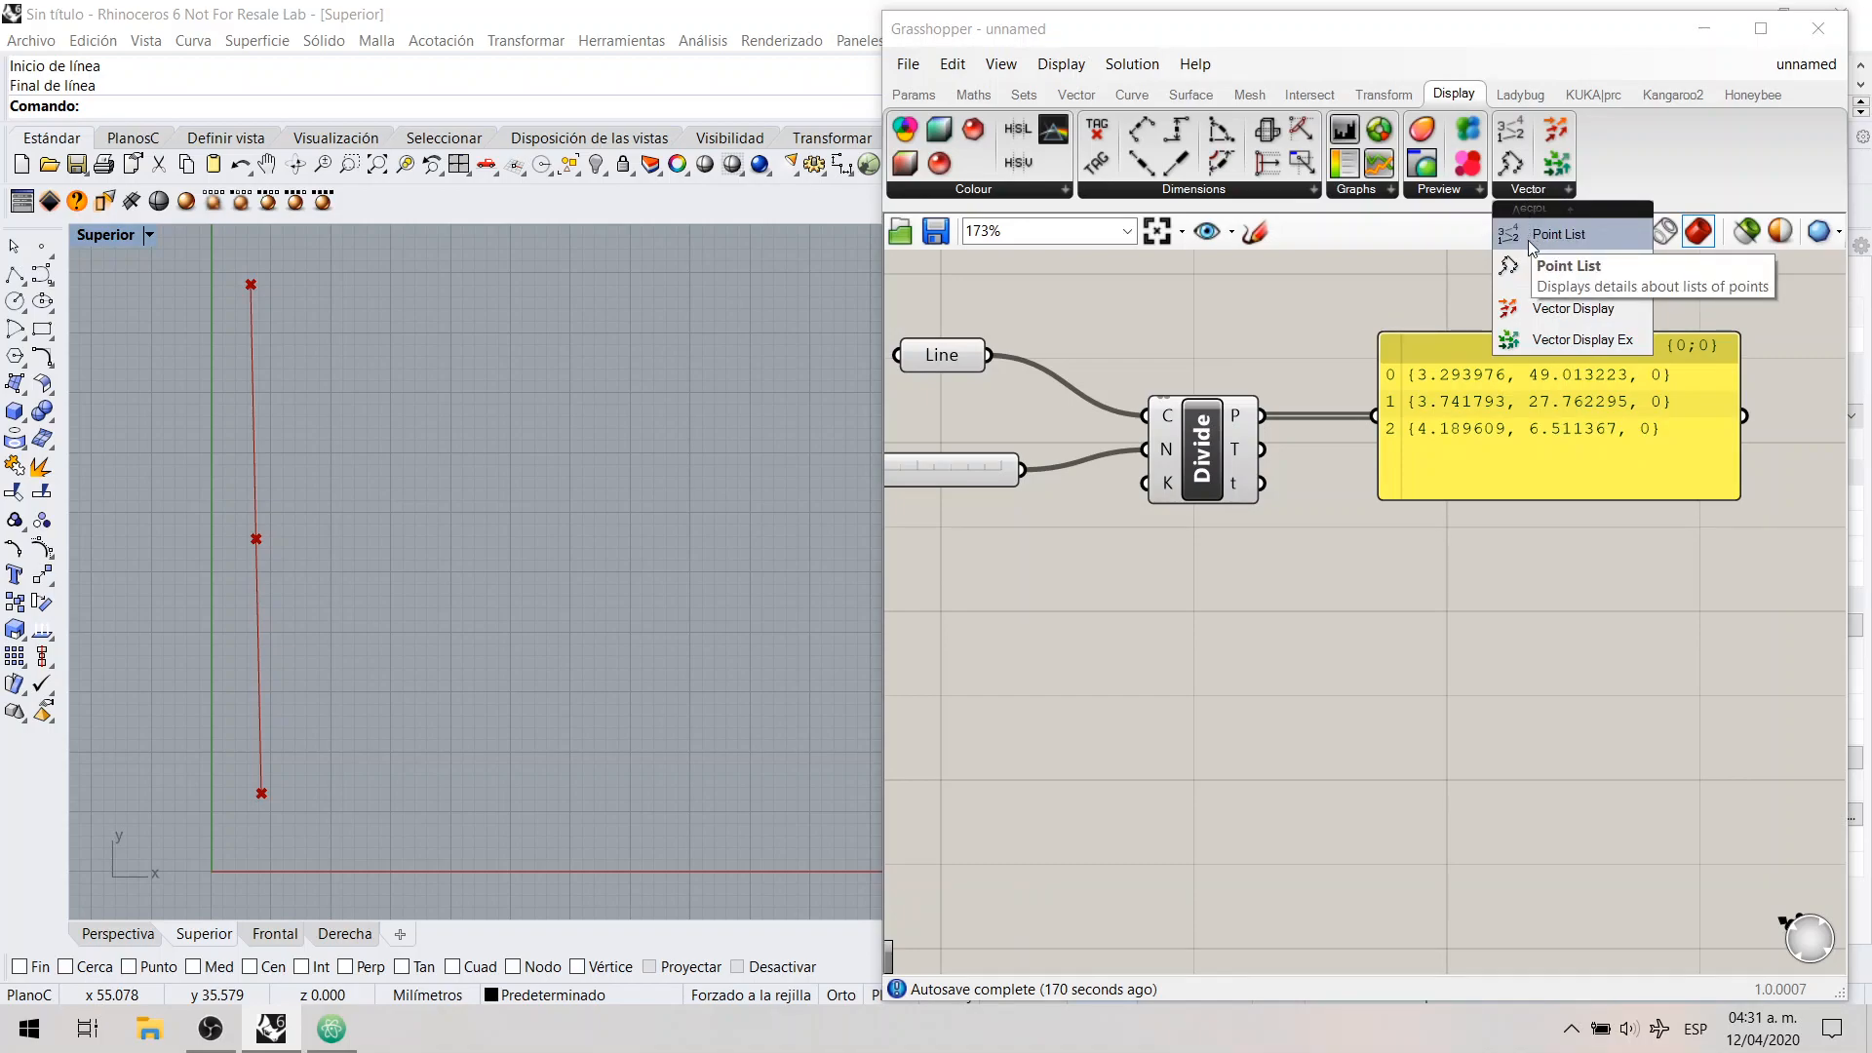
left_click(1541, 236)
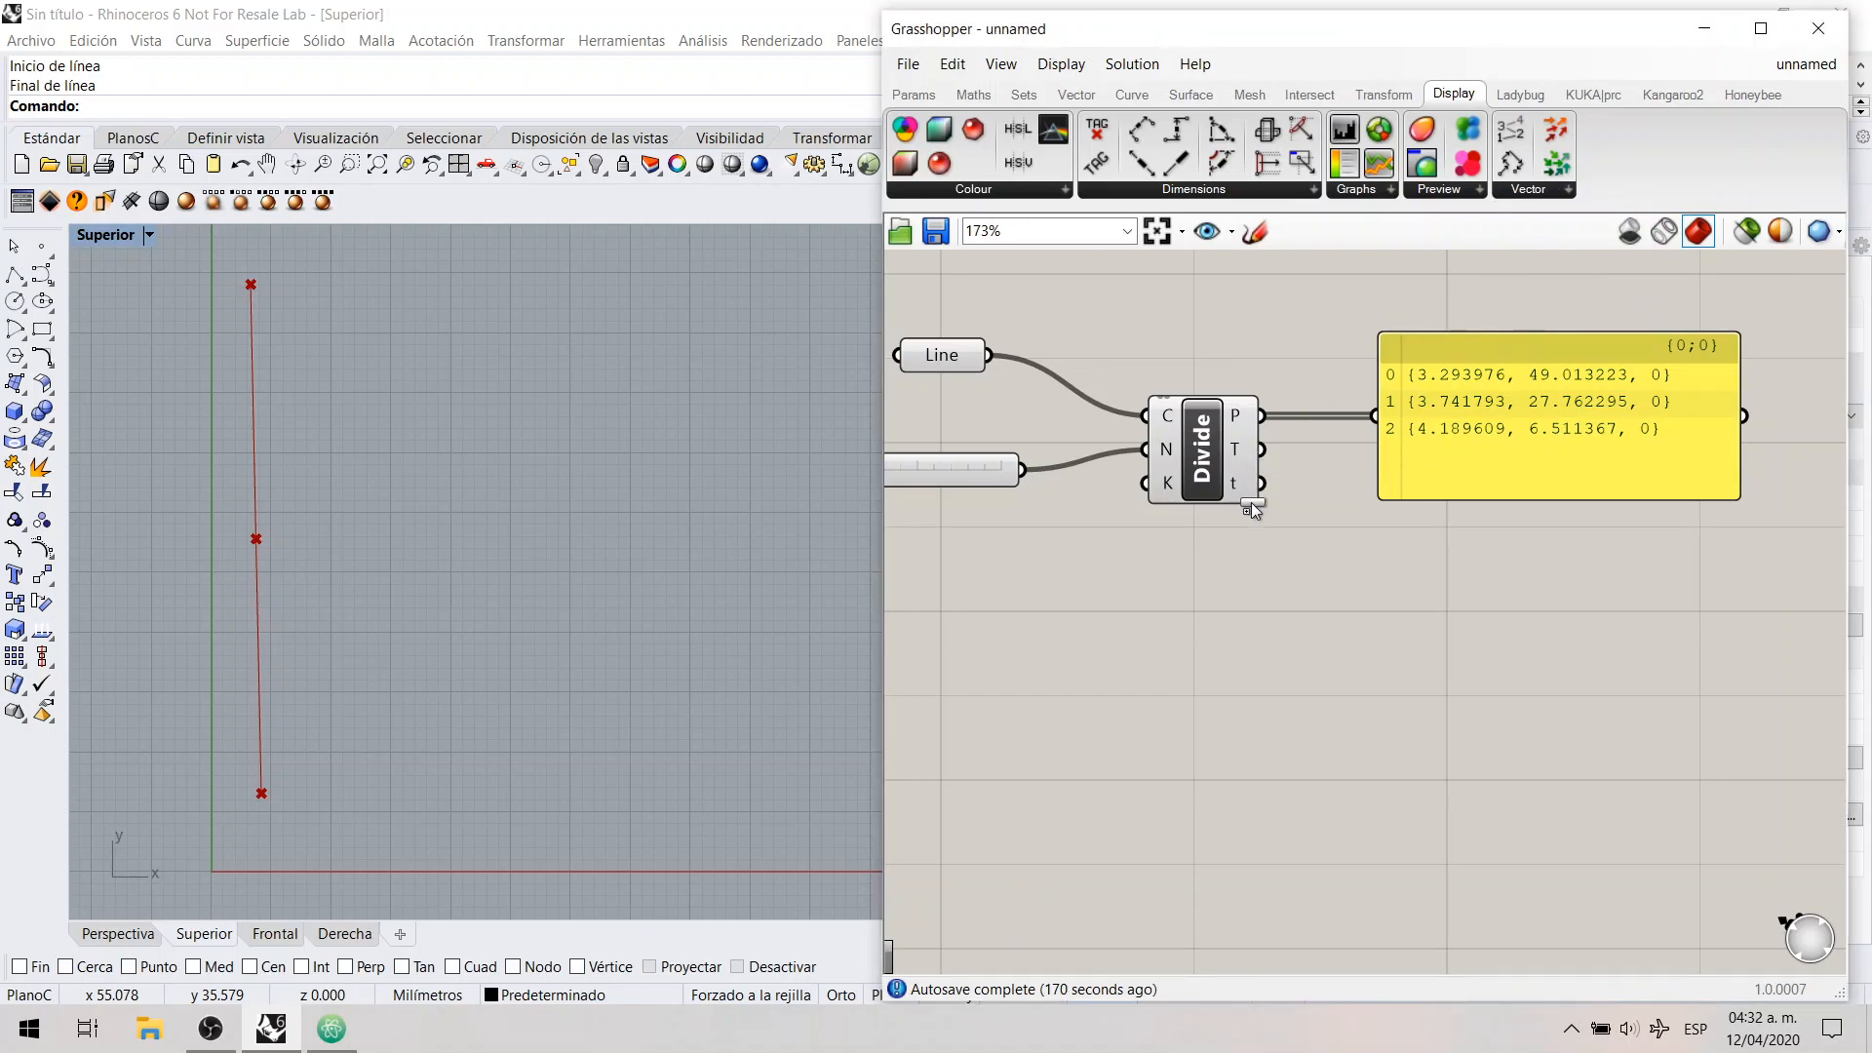
left_click(1258, 651)
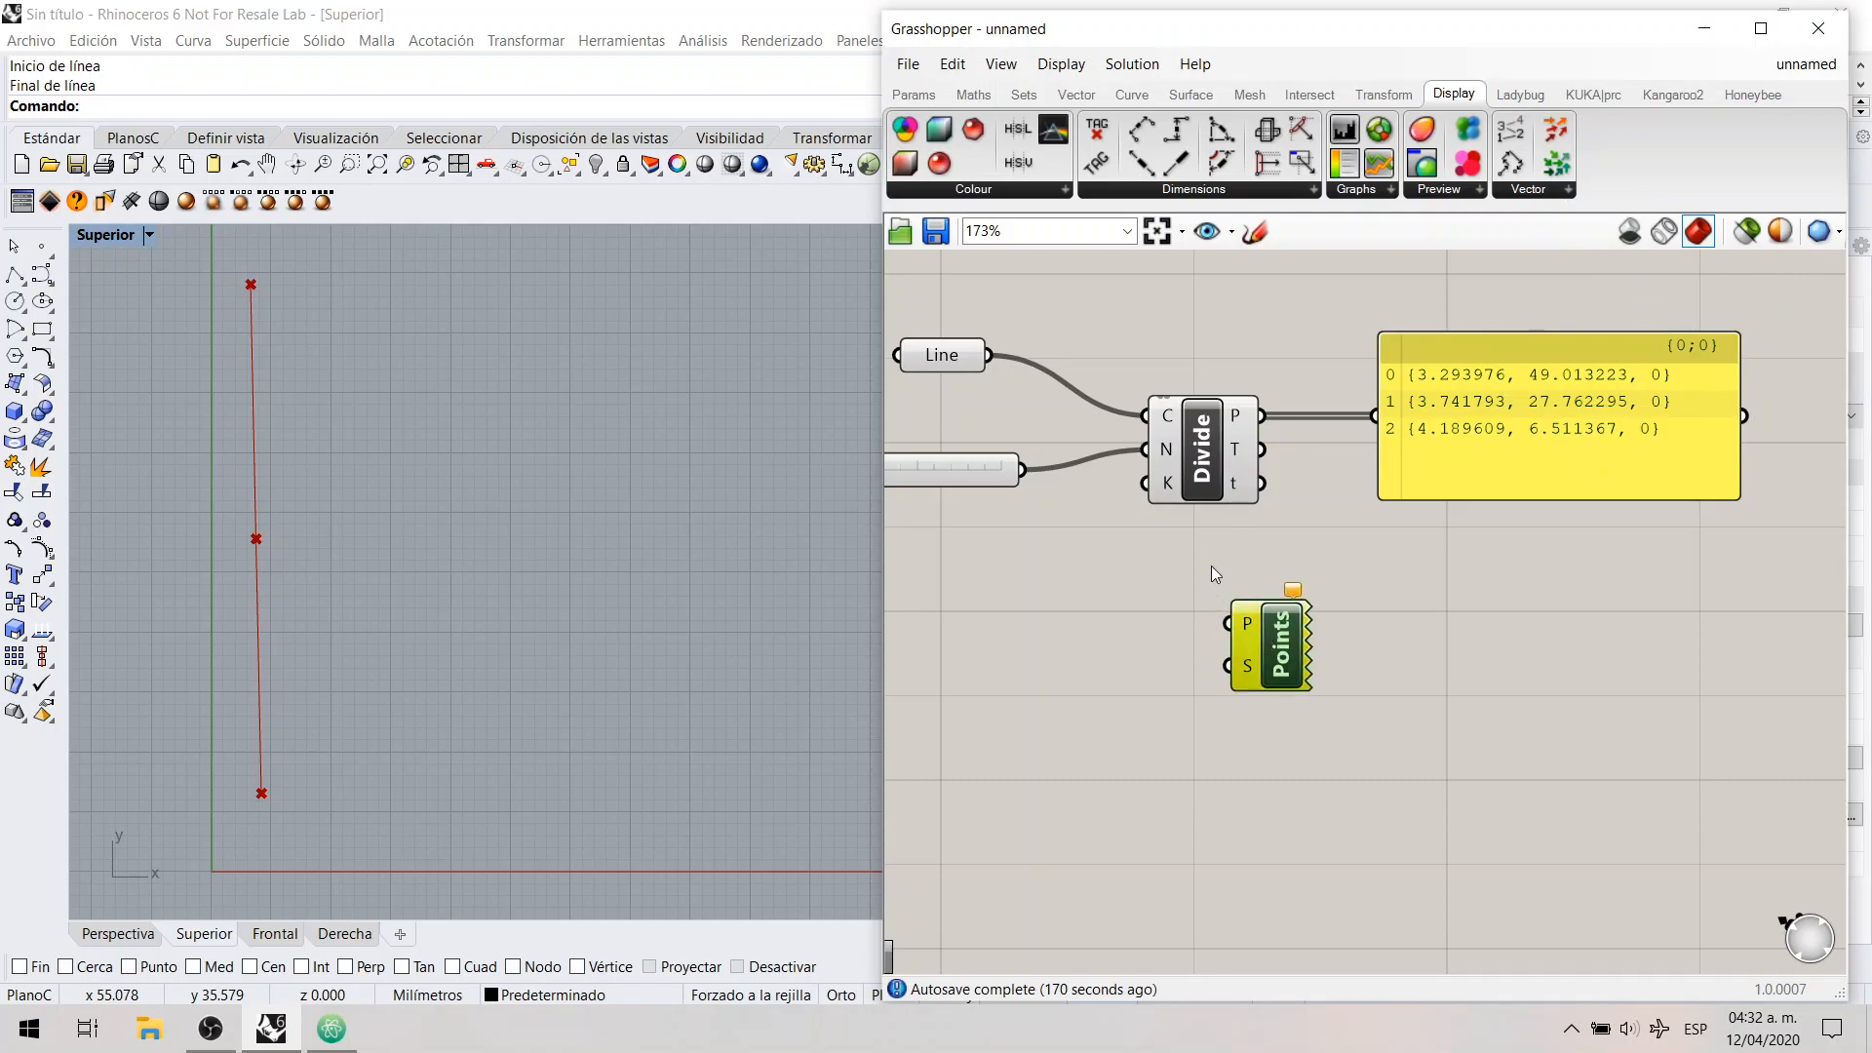
left_click_drag(1263, 416, 1227, 624)
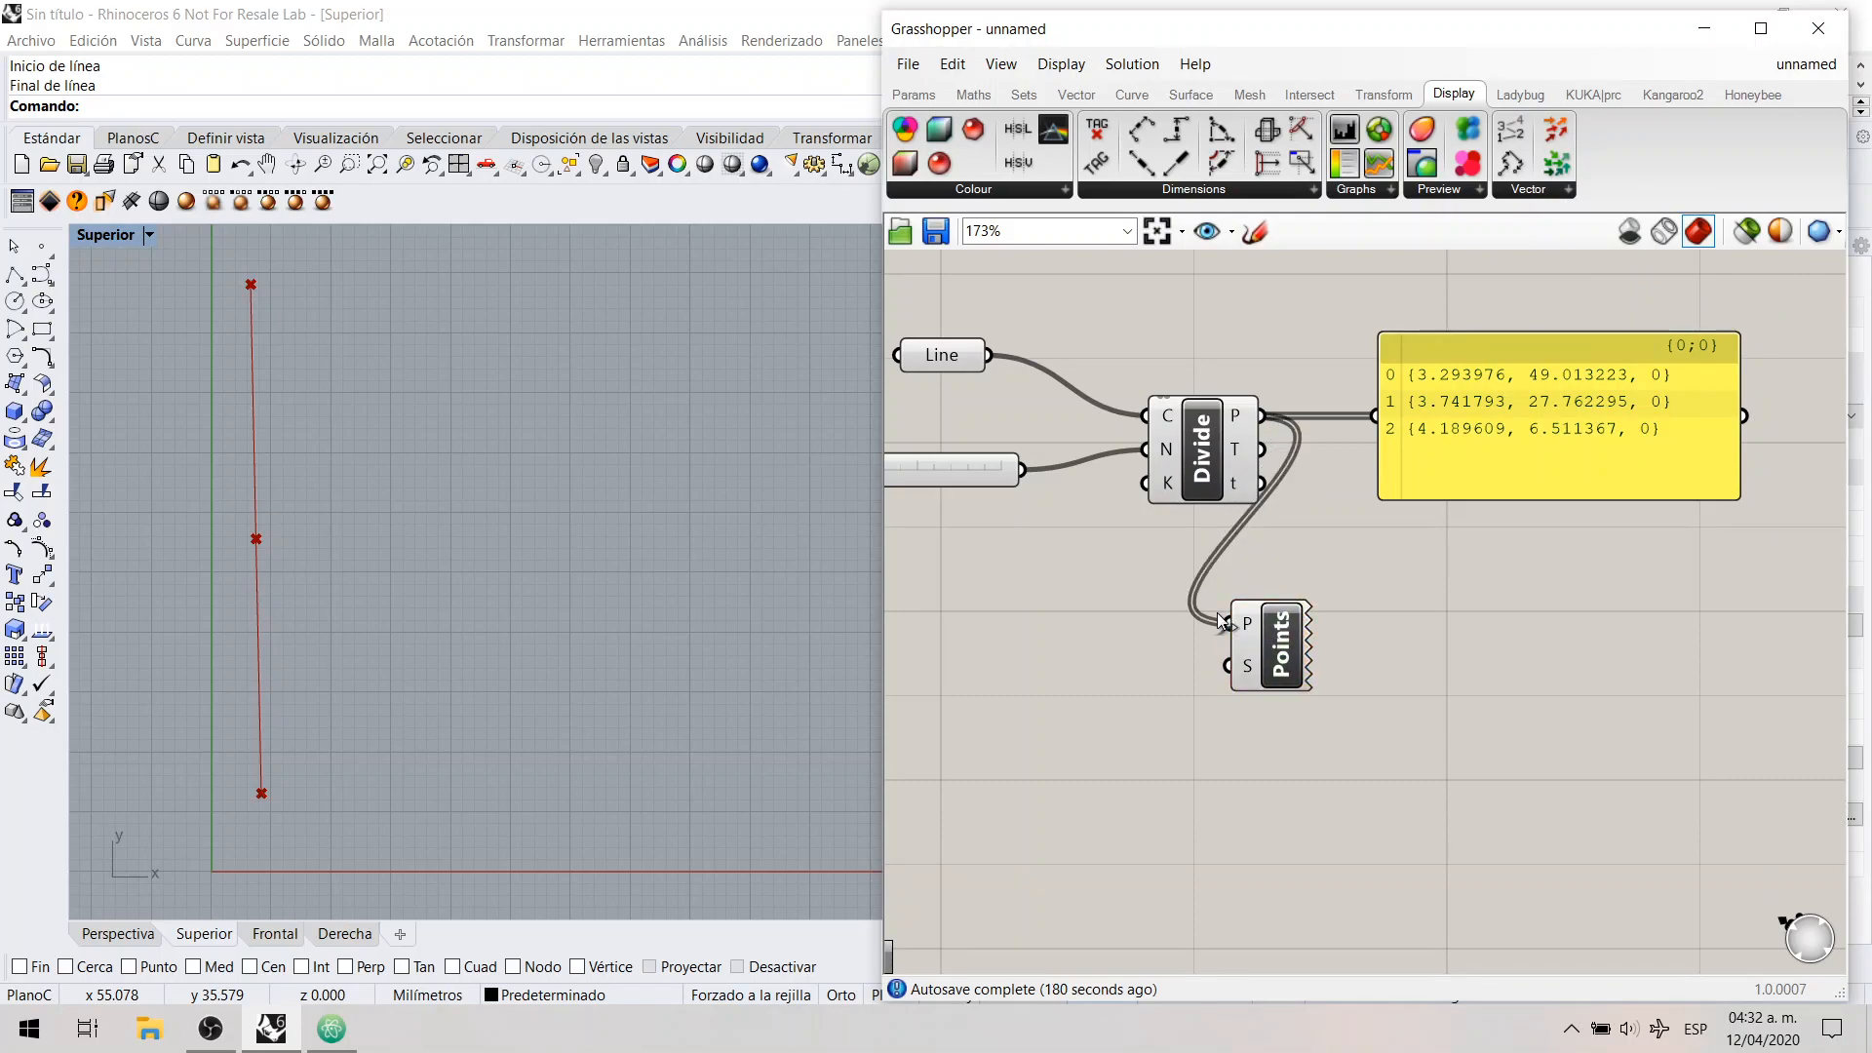
left_click(1267, 660)
left_click_drag(236, 275, 271, 332)
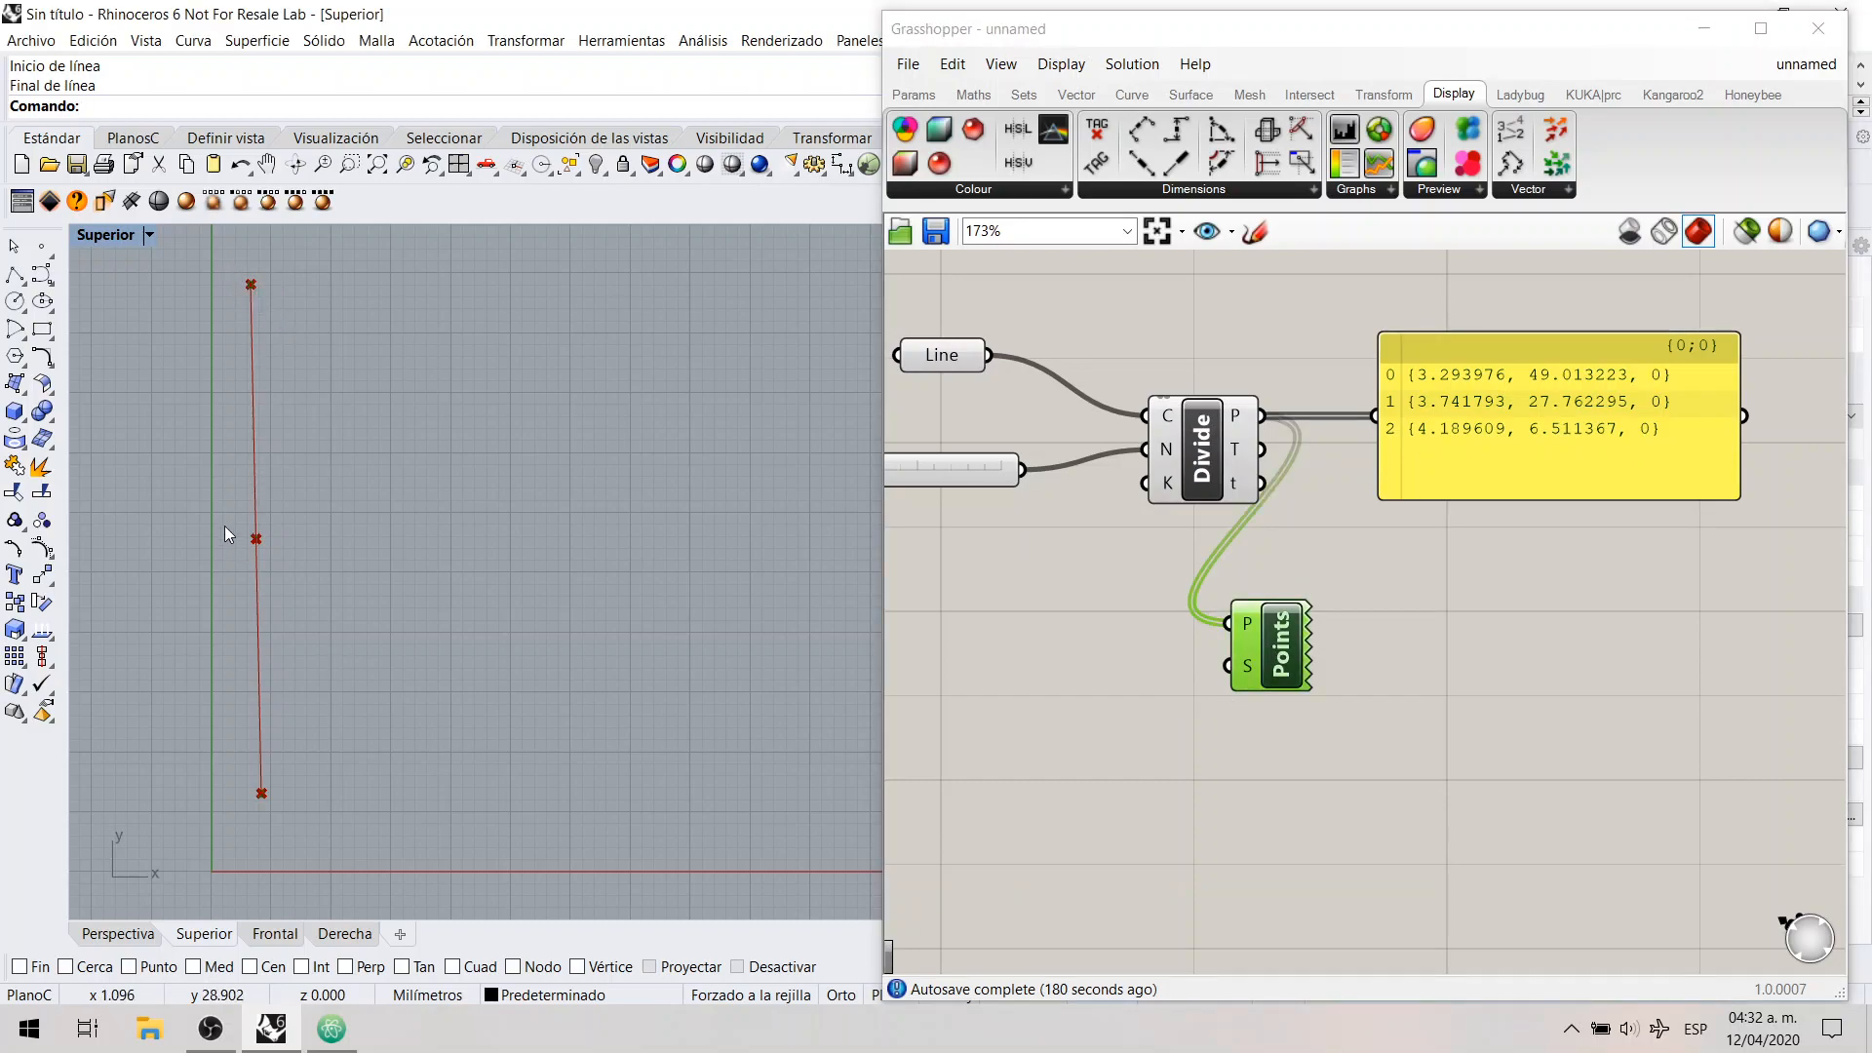
left_click_drag(286, 800, 308, 810)
left_click(1160, 739)
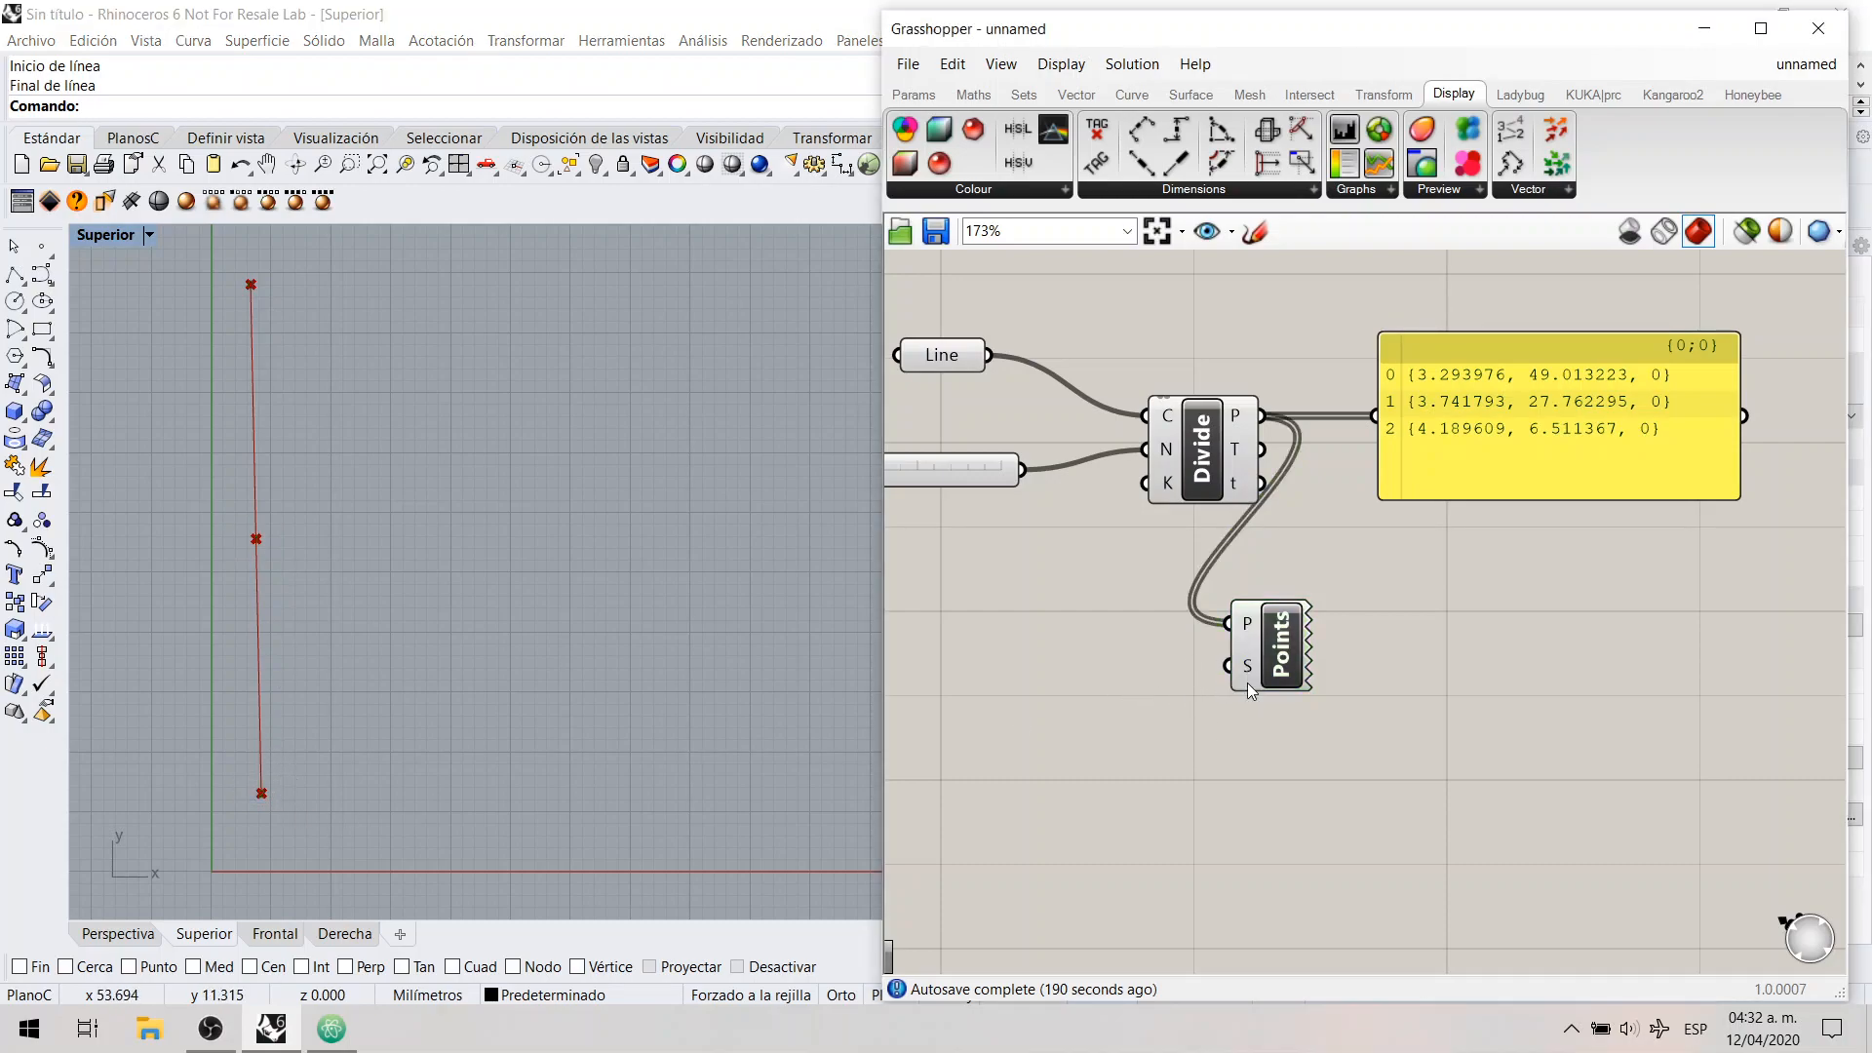
Step: Set the Point List's text size input S to 3
mouse_move(1251, 680)
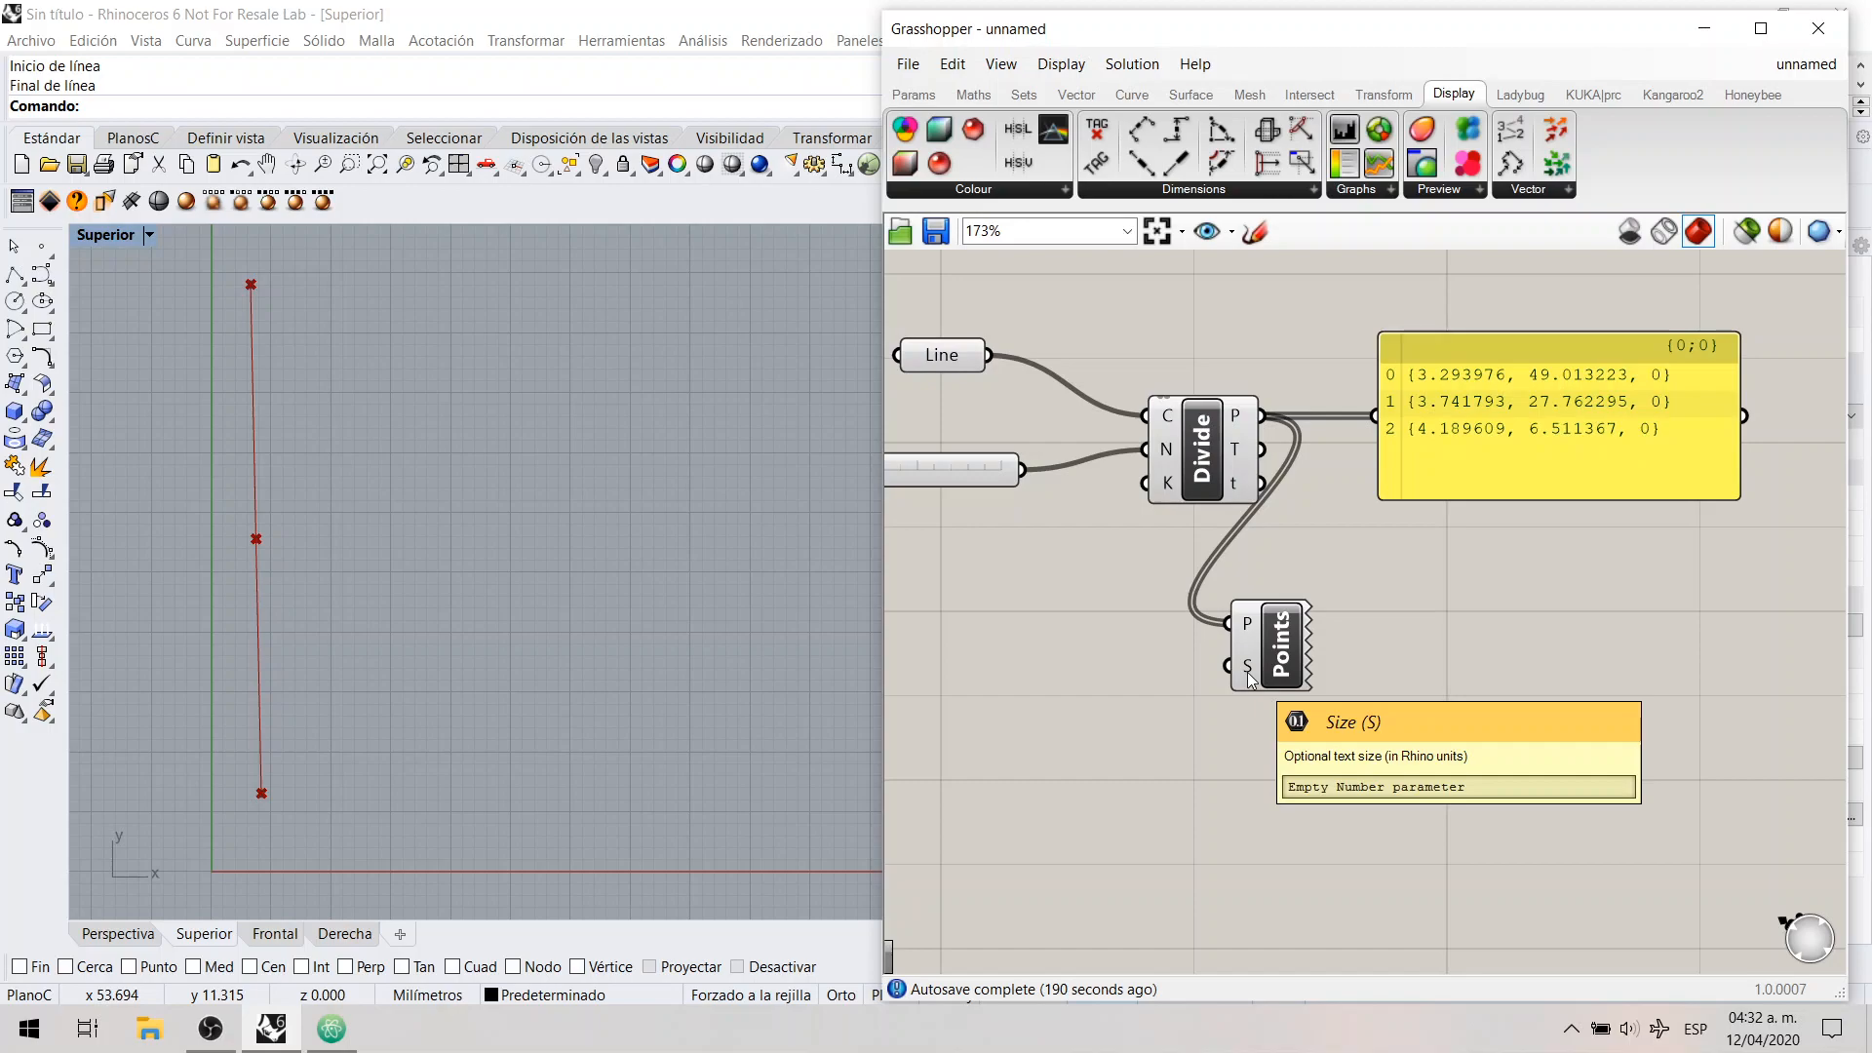
right_click(1249, 674)
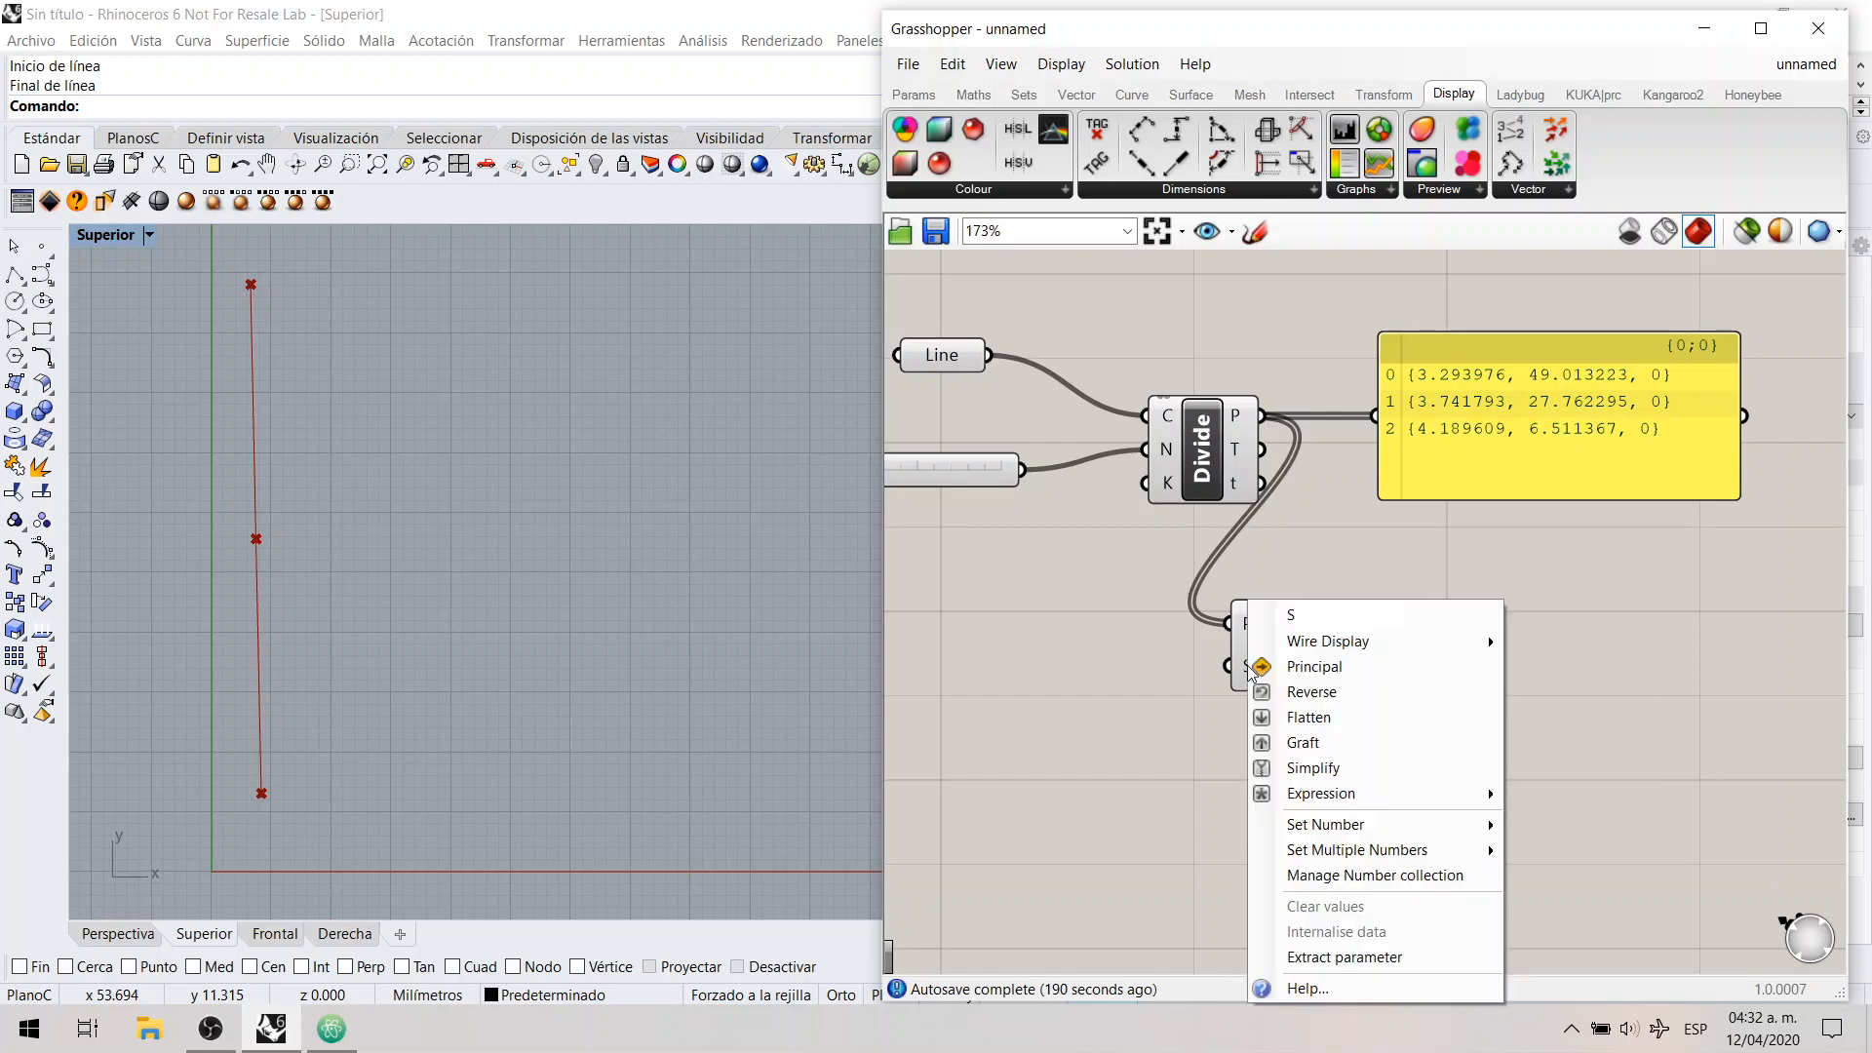
mouse_move(1312, 827)
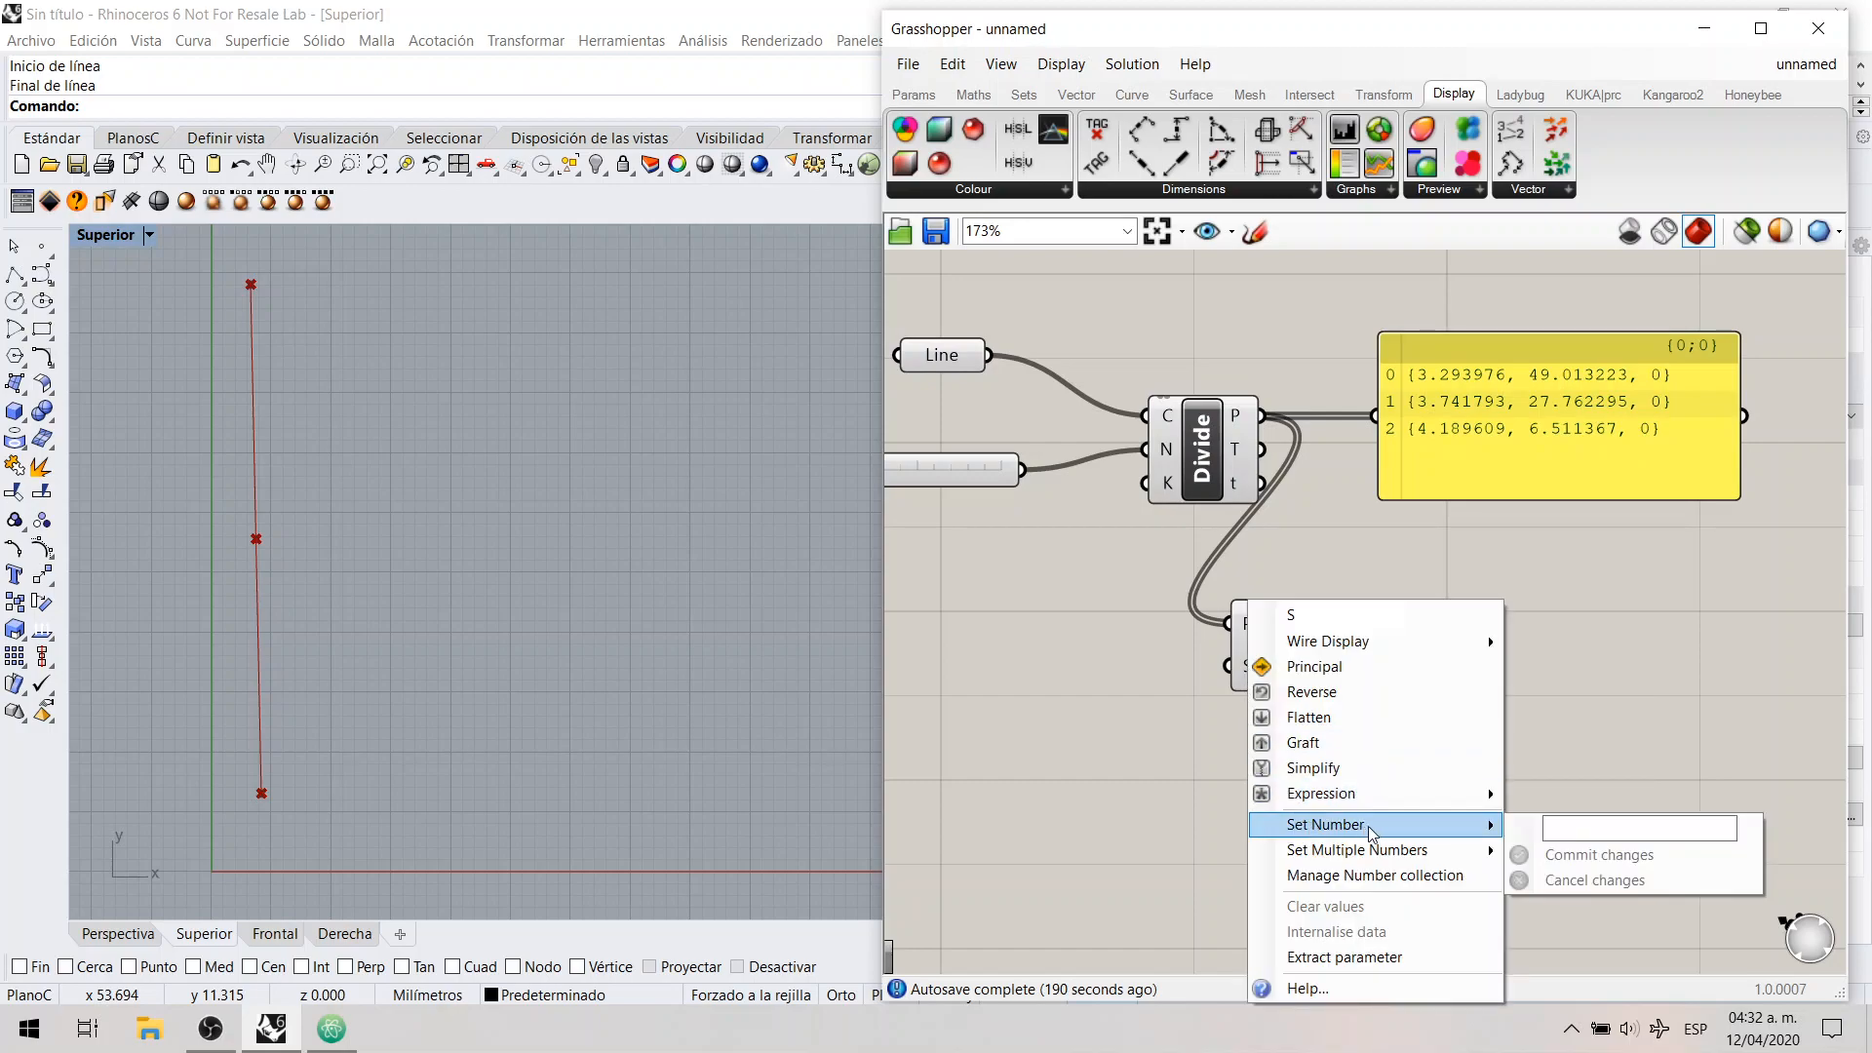
left_click(1586, 830)
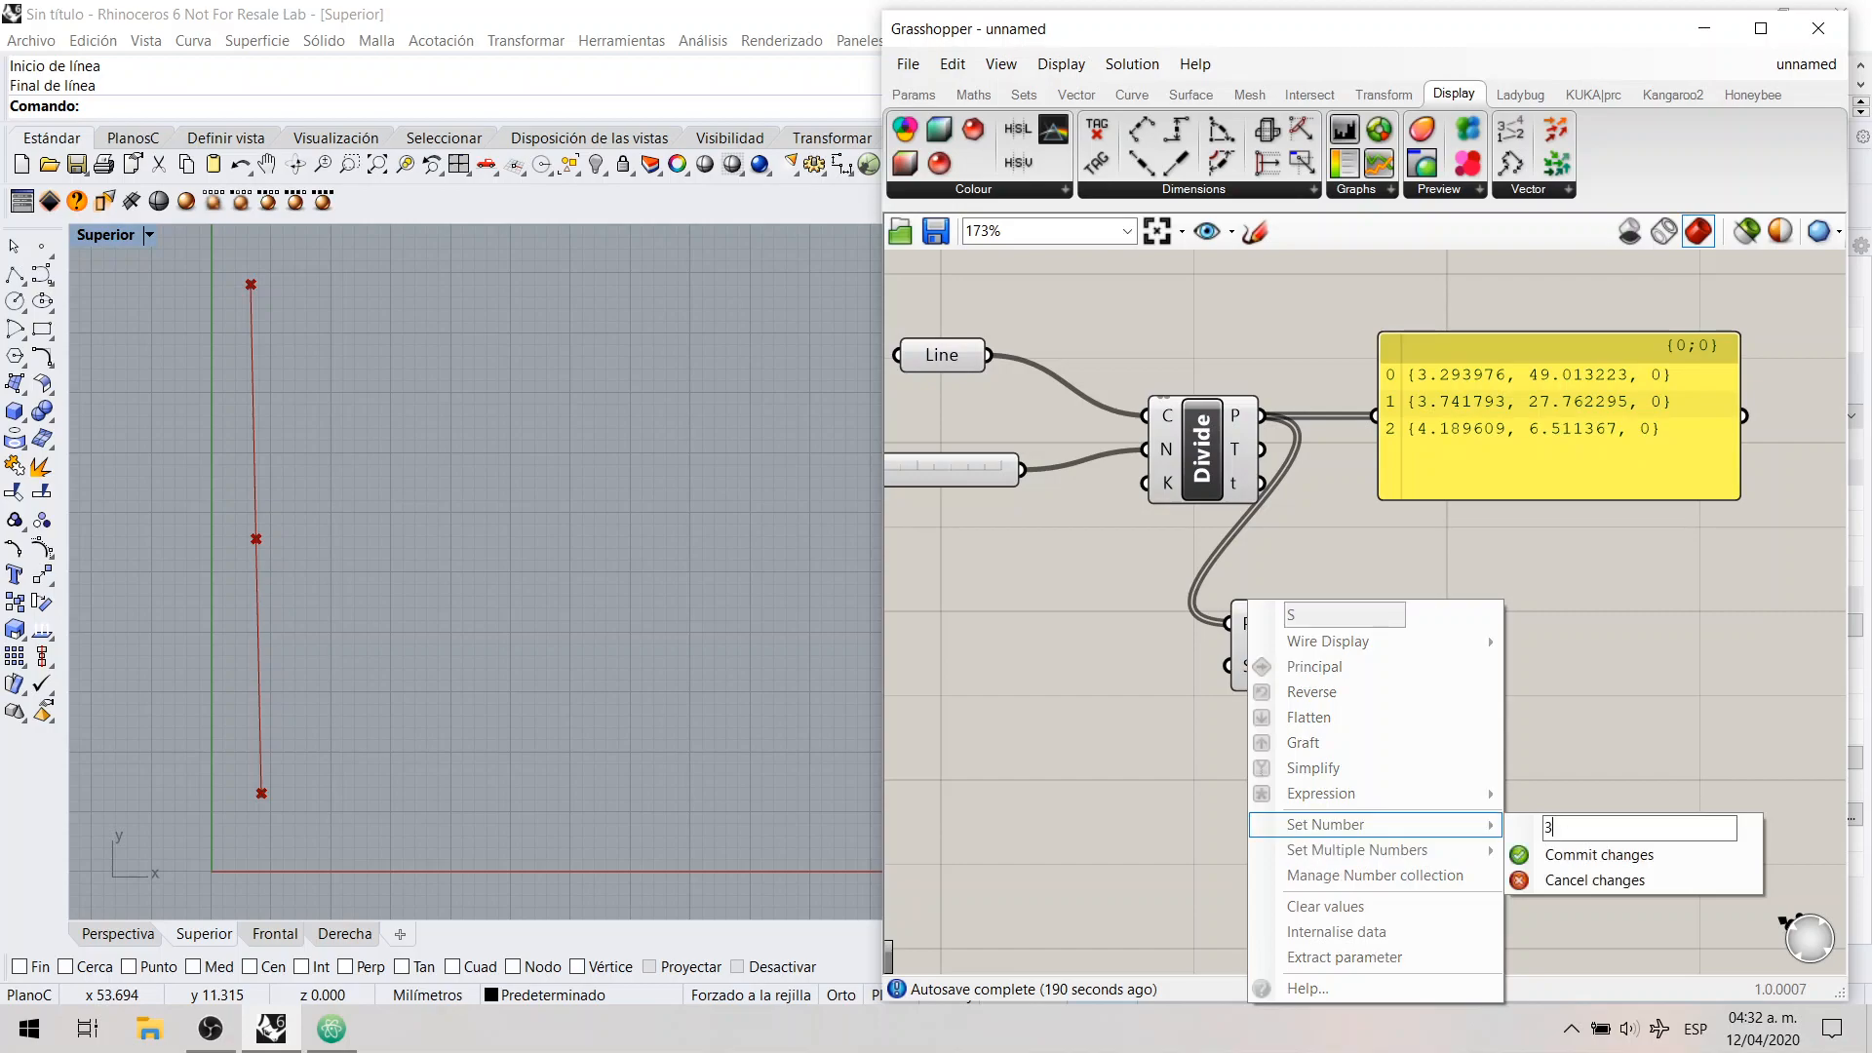
left_click(1597, 856)
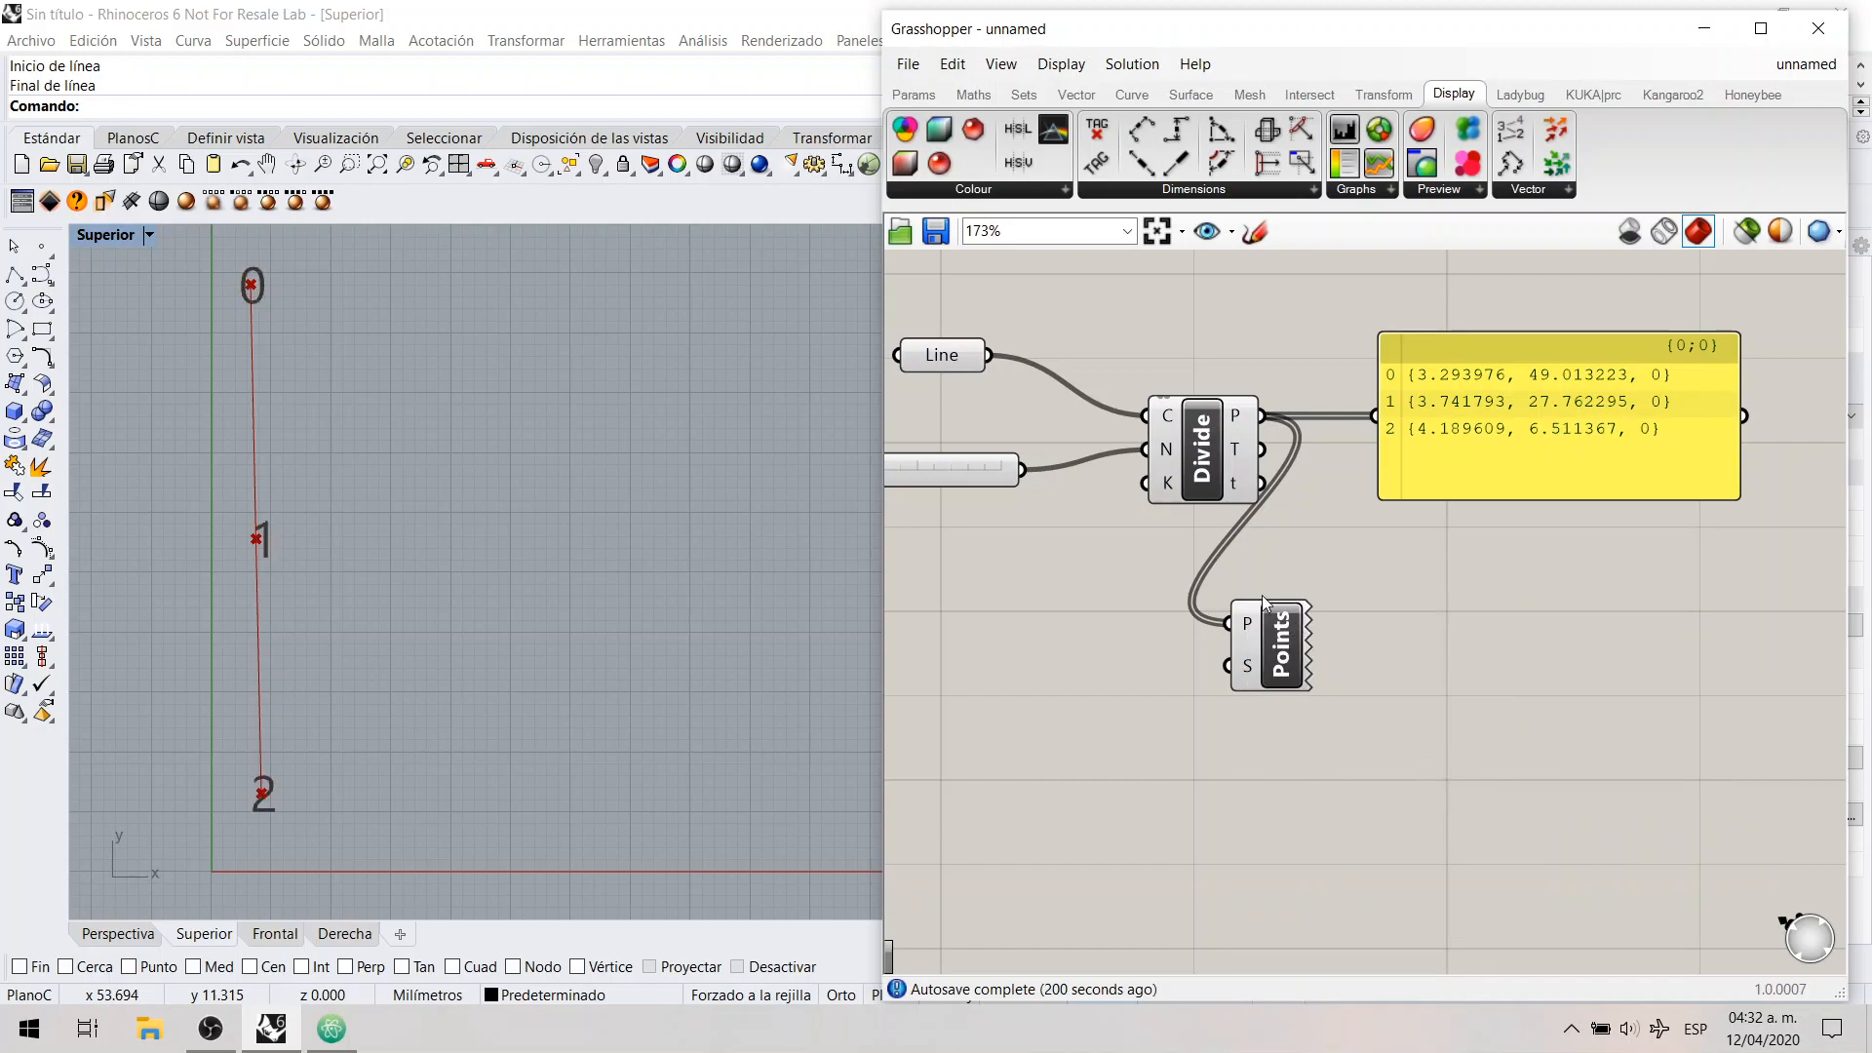
Step: Delete the panel that lists the division point coordinates
left_click(1277, 653)
left_click(1394, 668)
scroll(1389, 644, "down", 1)
left_click(1499, 484)
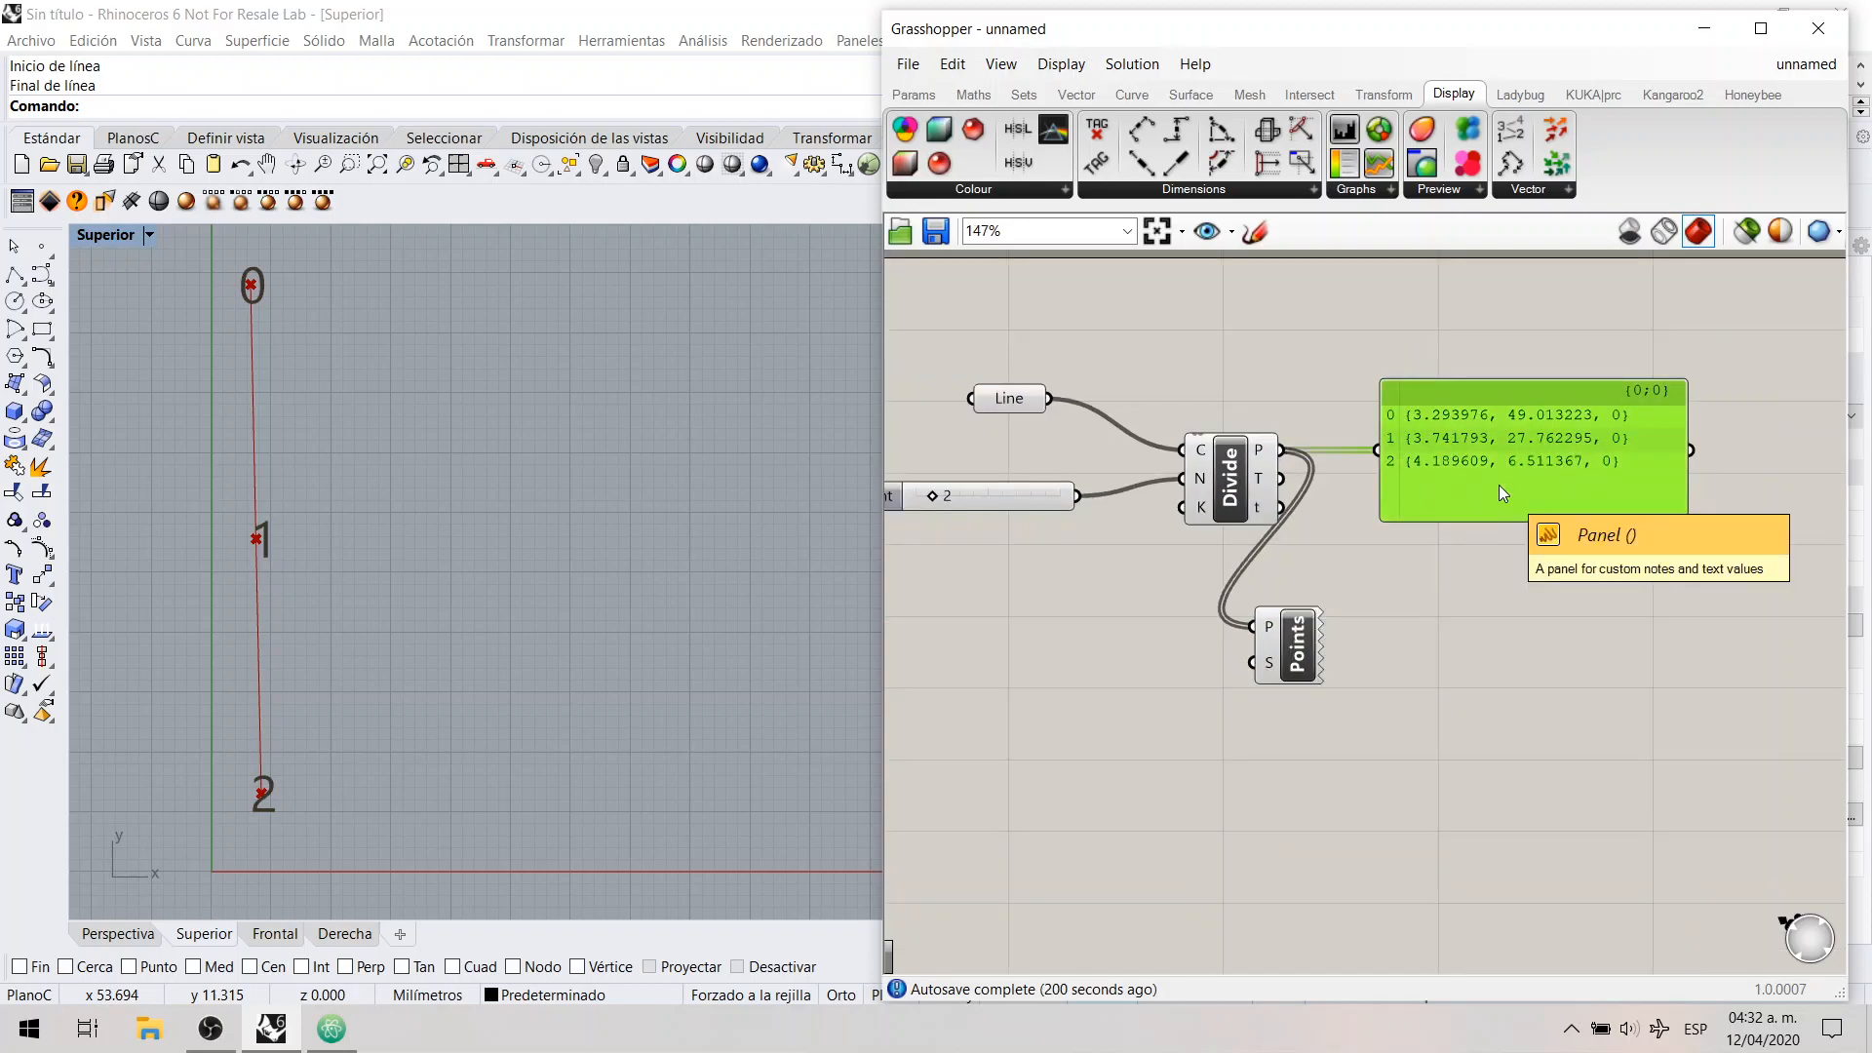
key("Delete")
Step: Duplicate the whole Line, Count slider, Divide Curve and Point List group and place the copy directly below the original
scroll(1599, 488, "down", 2)
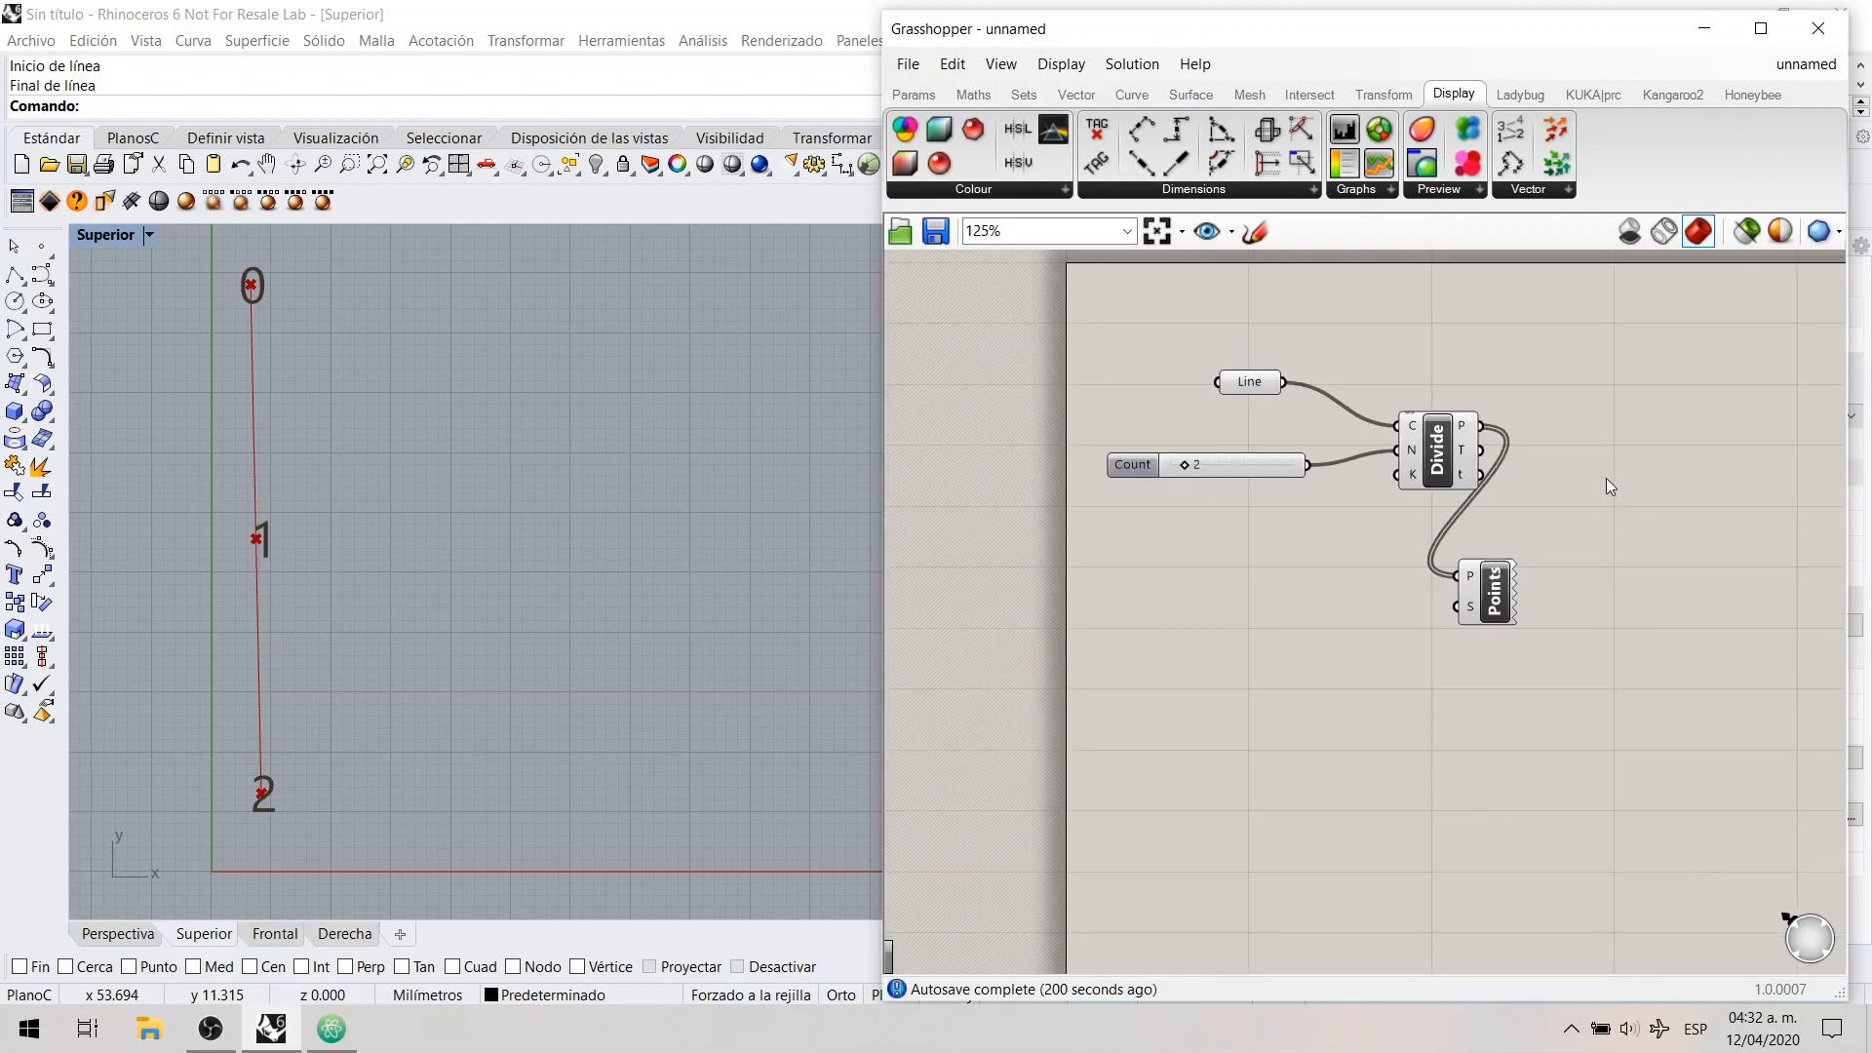
left_click_drag(1453, 617, 1442, 597)
left_click_drag(1528, 326, 1030, 686)
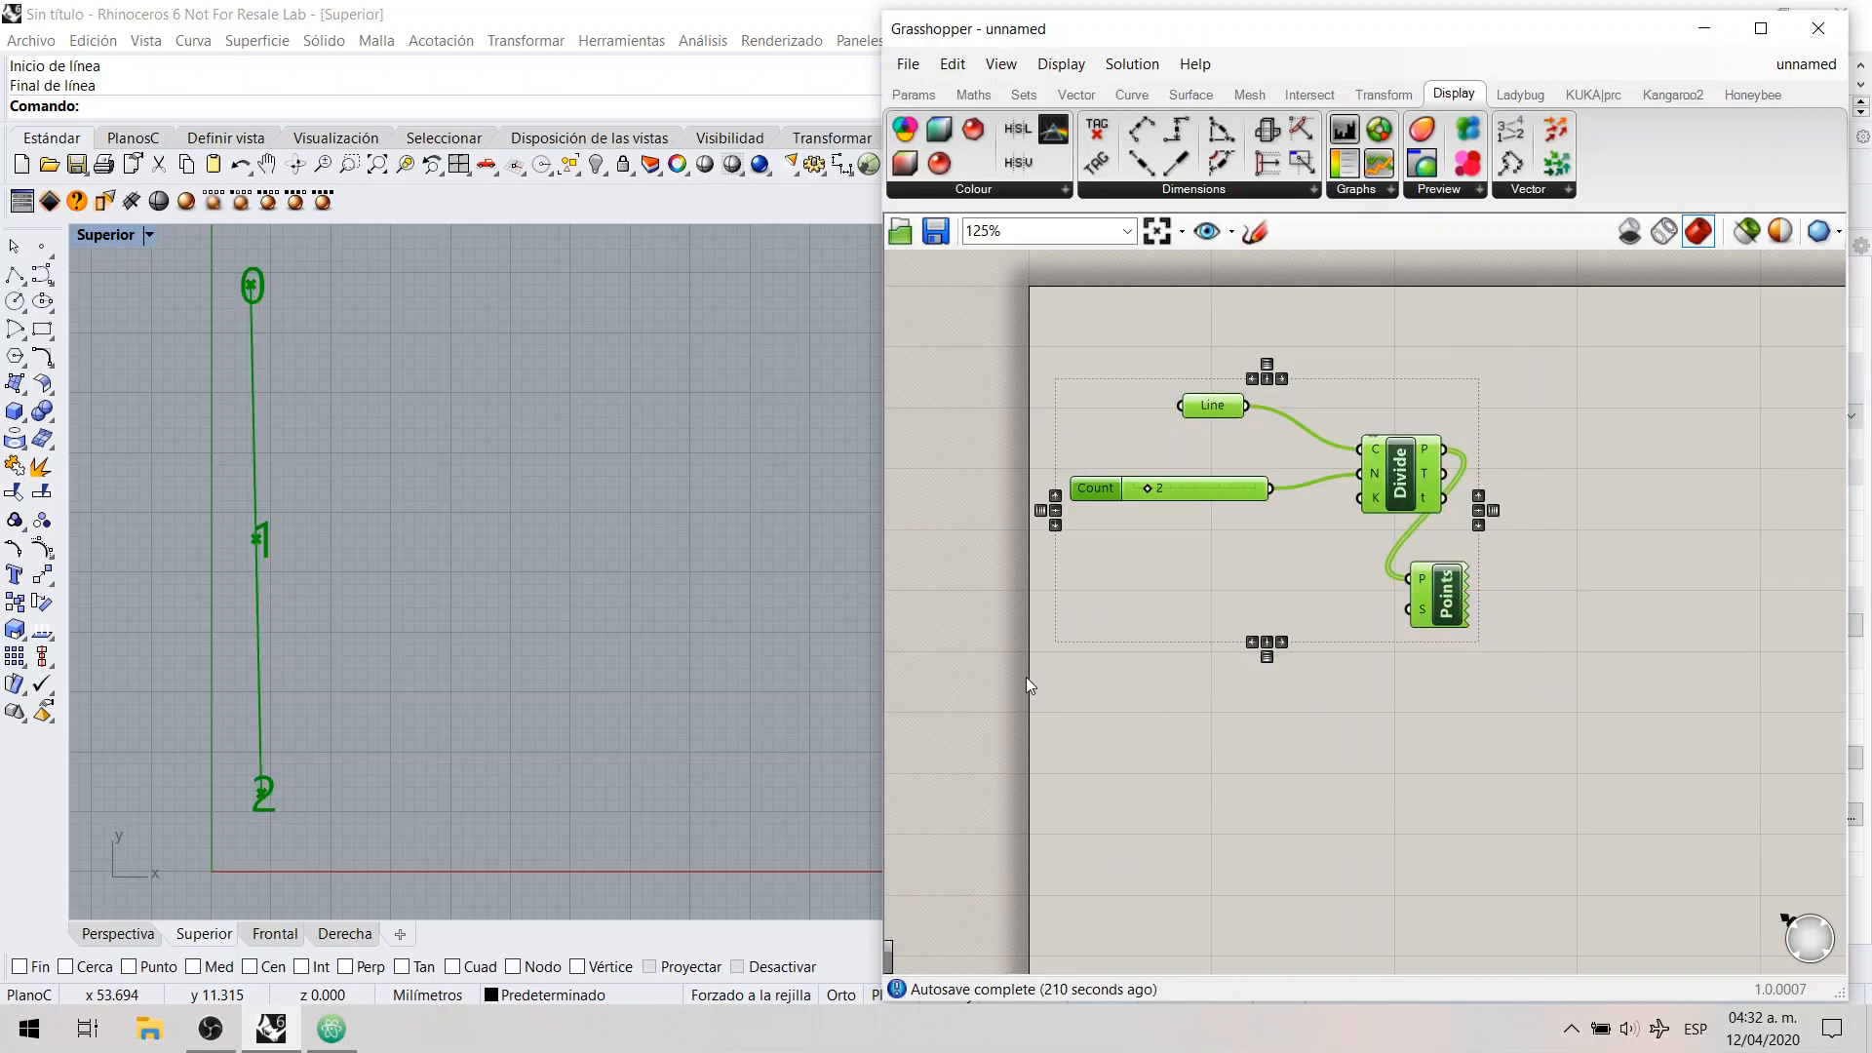
key("ctrl+c")
key("ctrl+v")
left_click_drag(1411, 480, 1422, 741)
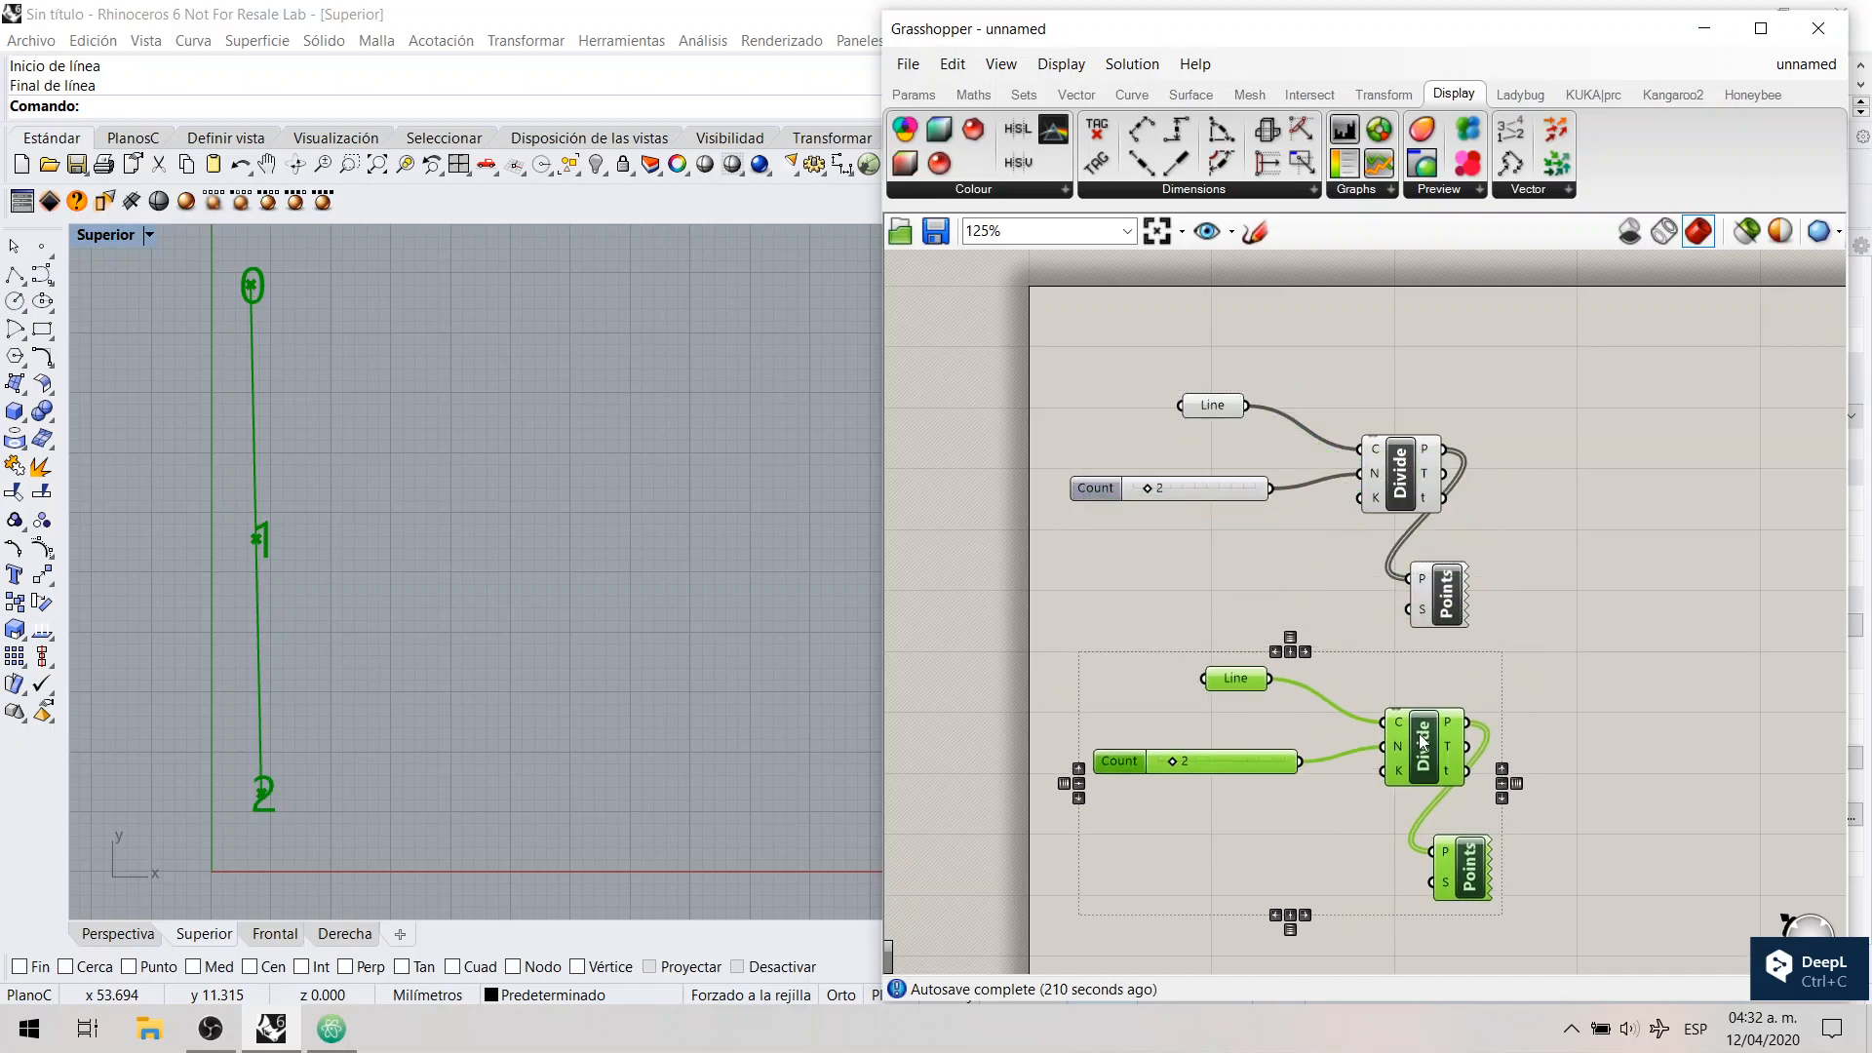
left_click(1402, 657)
Step: Assign a new line to the copied Line parameter, drawn nearly vertical, about 40 mm long, to the right of the first line in the Superior view
right_click_drag(1385, 671, 1421, 535)
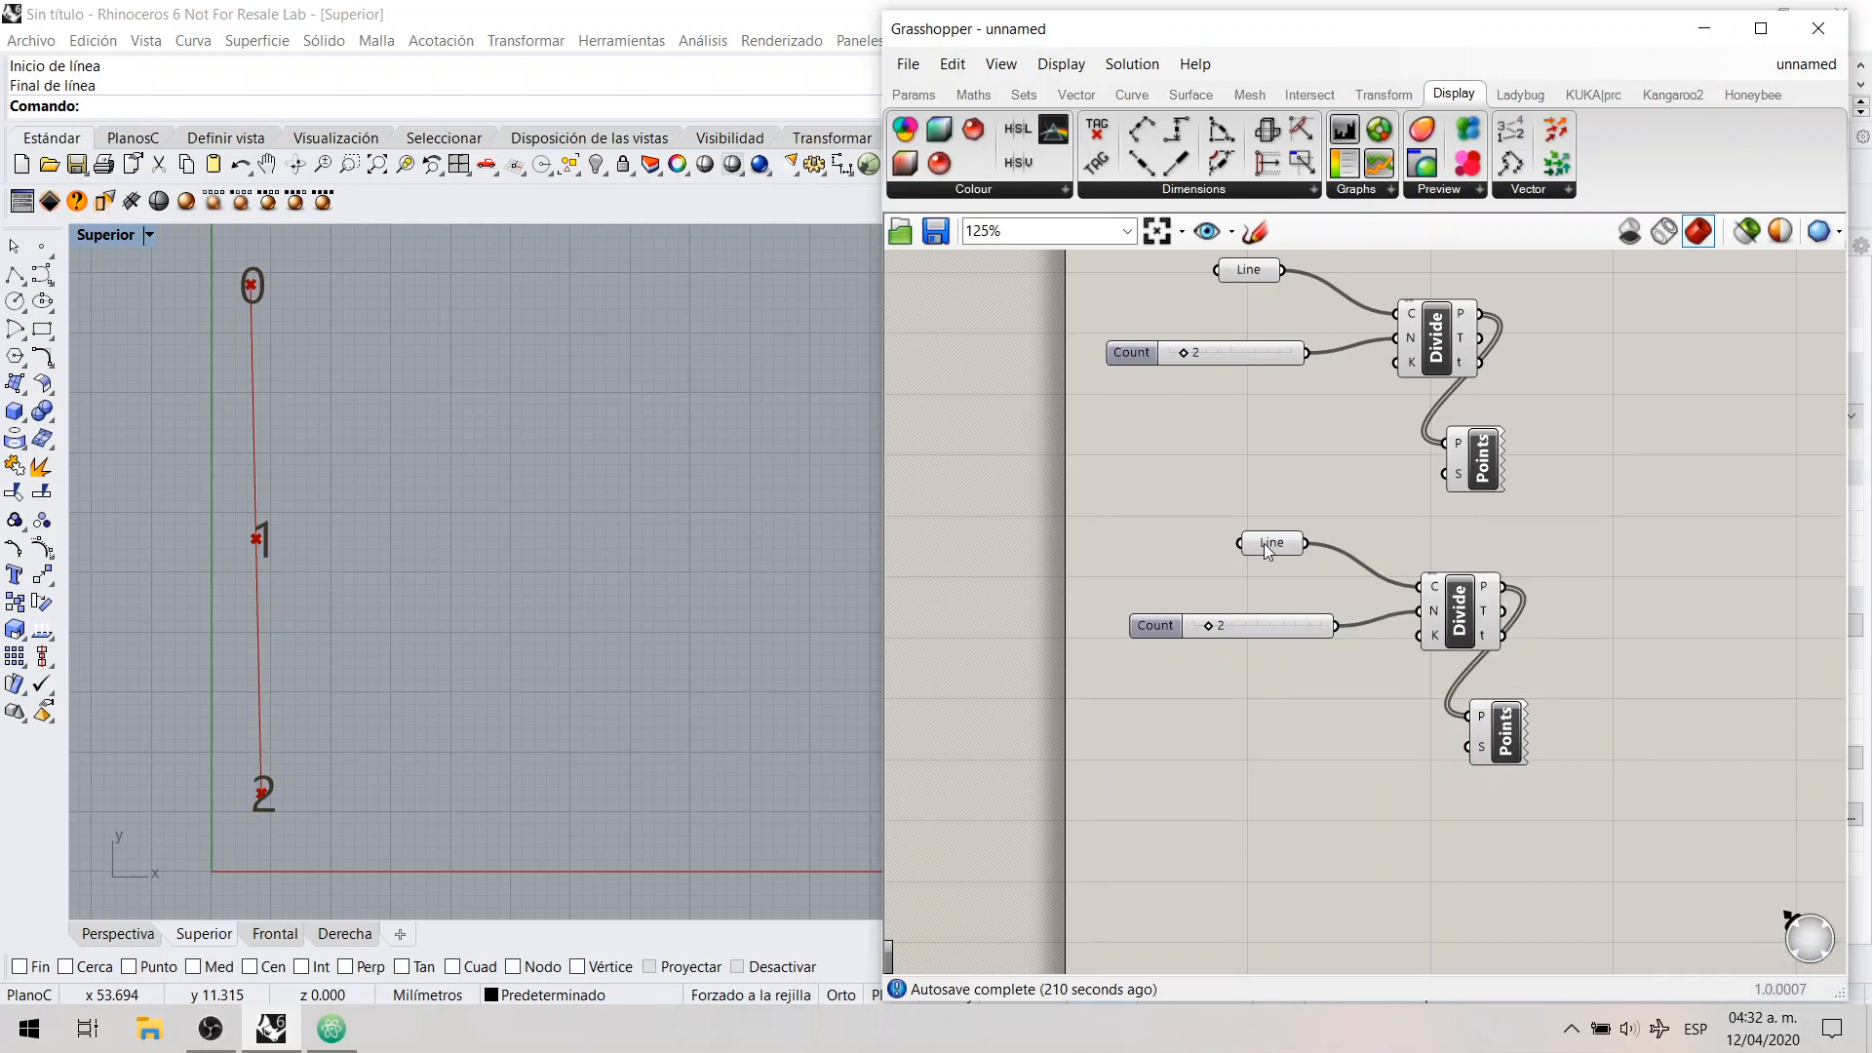
right_click(1266, 546)
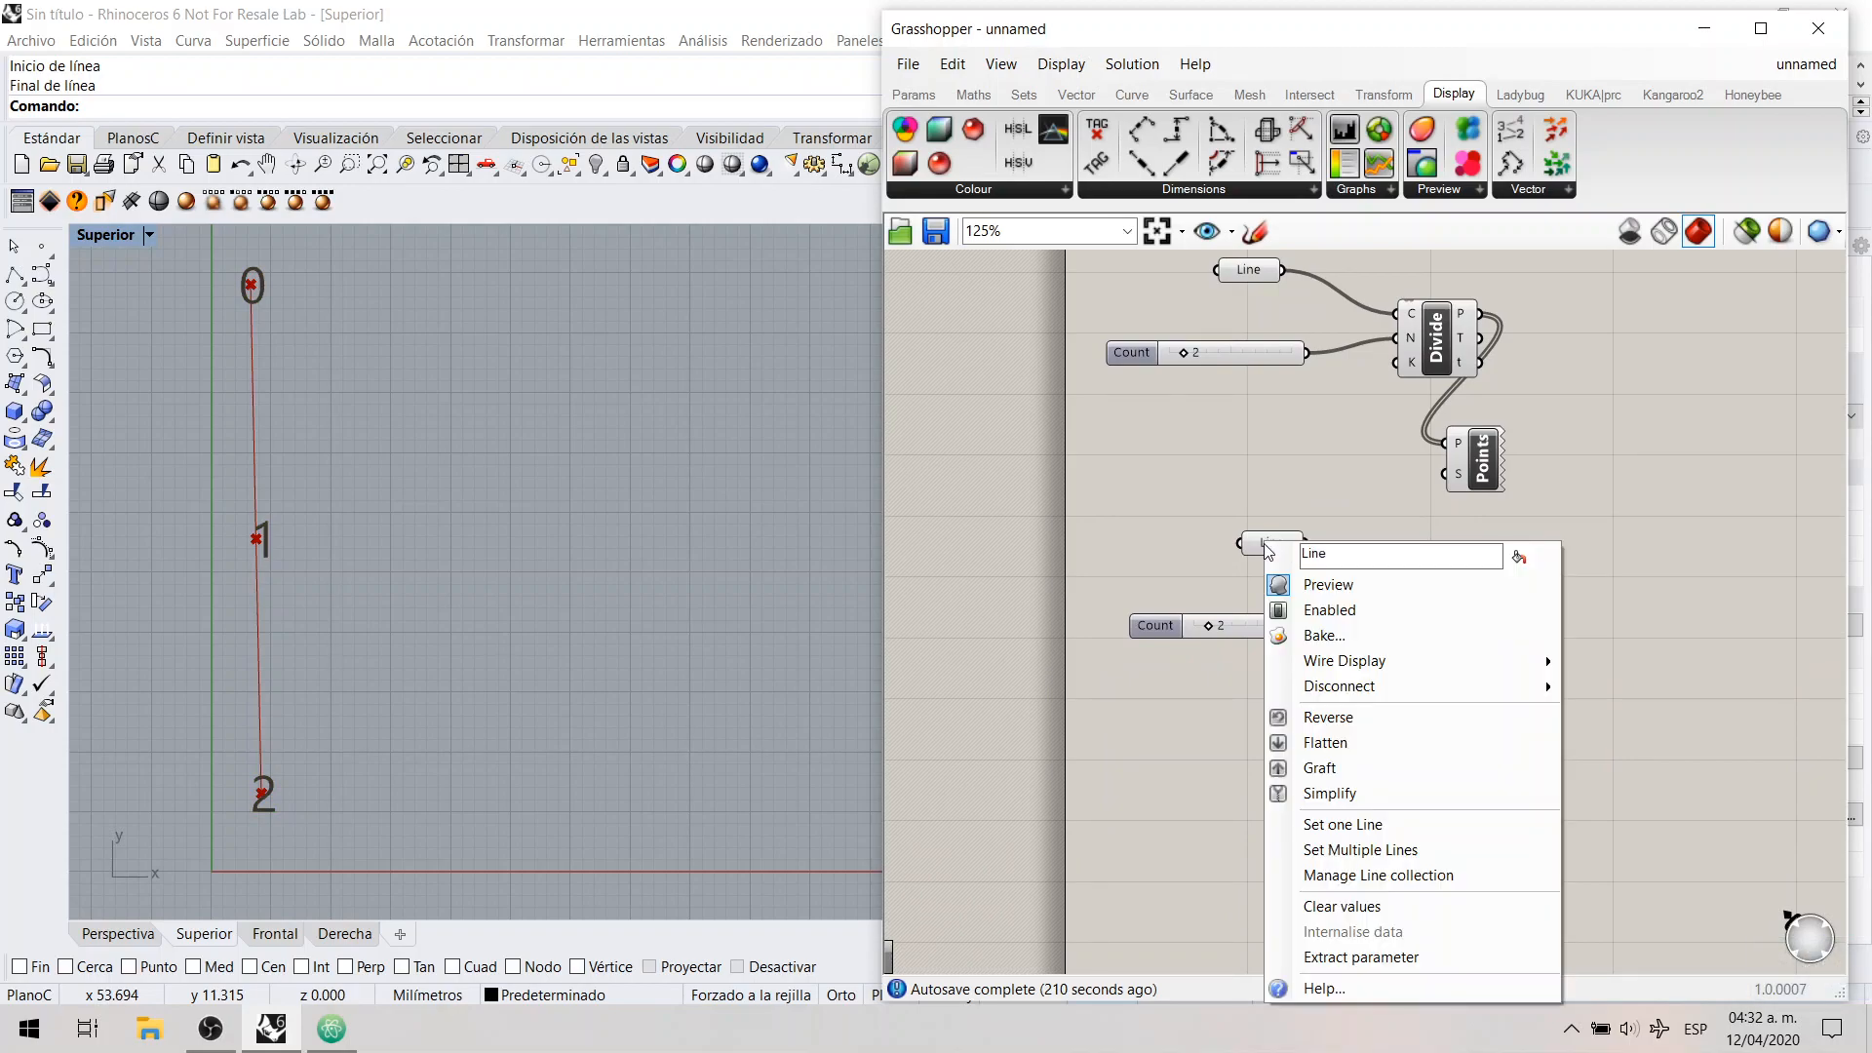
left_click(1355, 827)
left_click(443, 288)
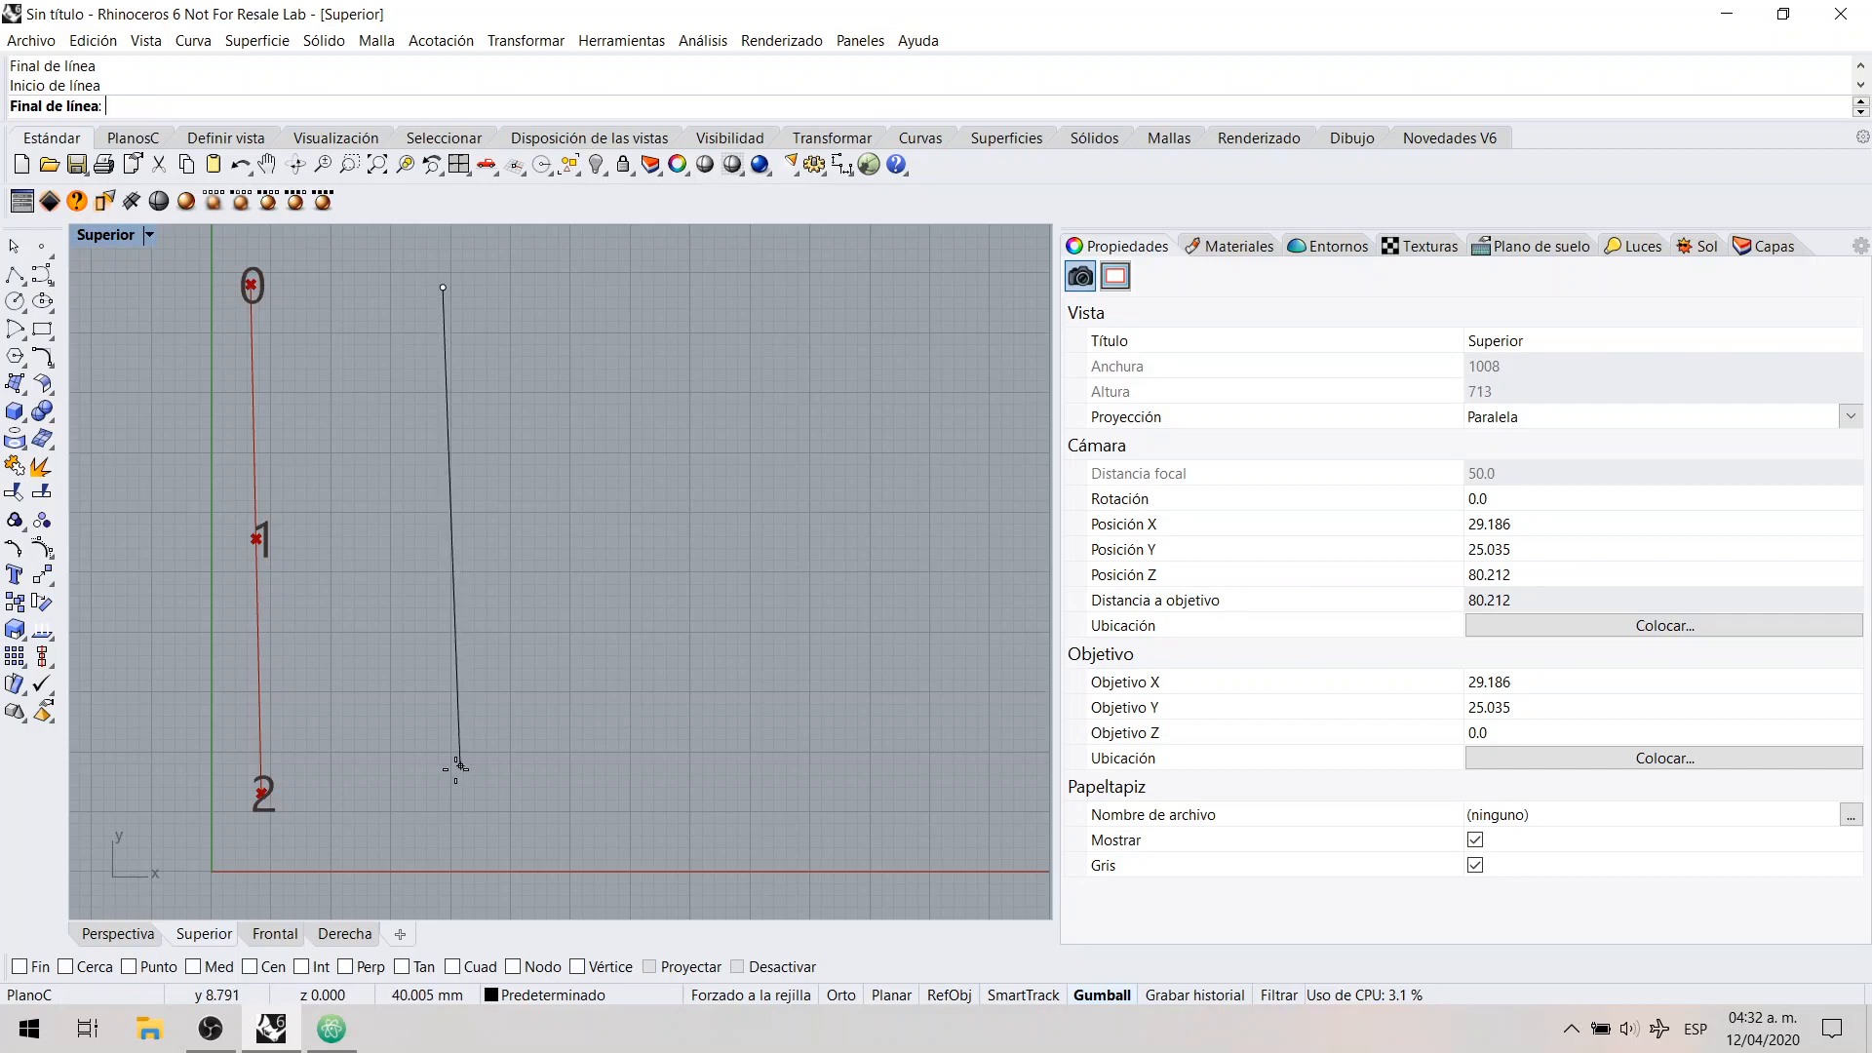
left_click(436, 778)
Step: Duplicate the second Line, Count slider, Divide Curve and Point List group and place the new copy below it
left_click_drag(1550, 770, 1146, 439)
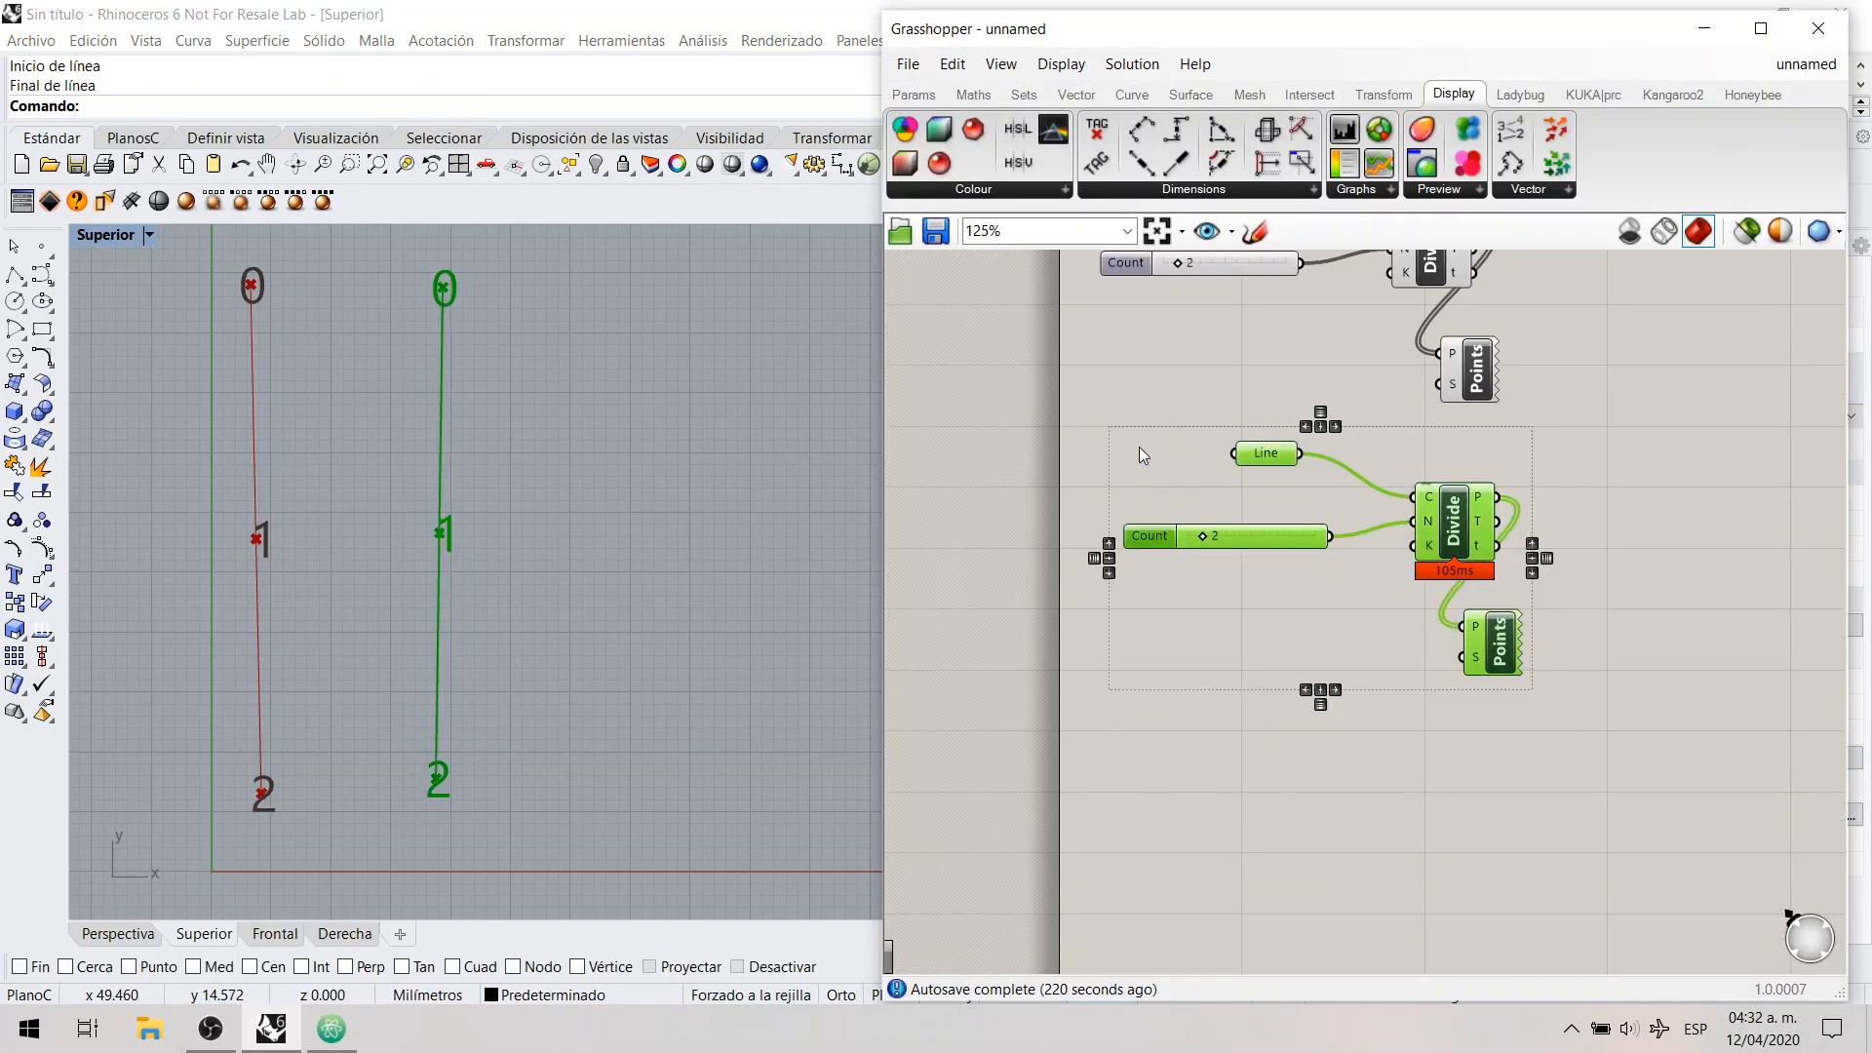
key("ctrl+c")
key("ctrl+v")
left_click_drag(1453, 531, 1447, 757)
left_click(1357, 698)
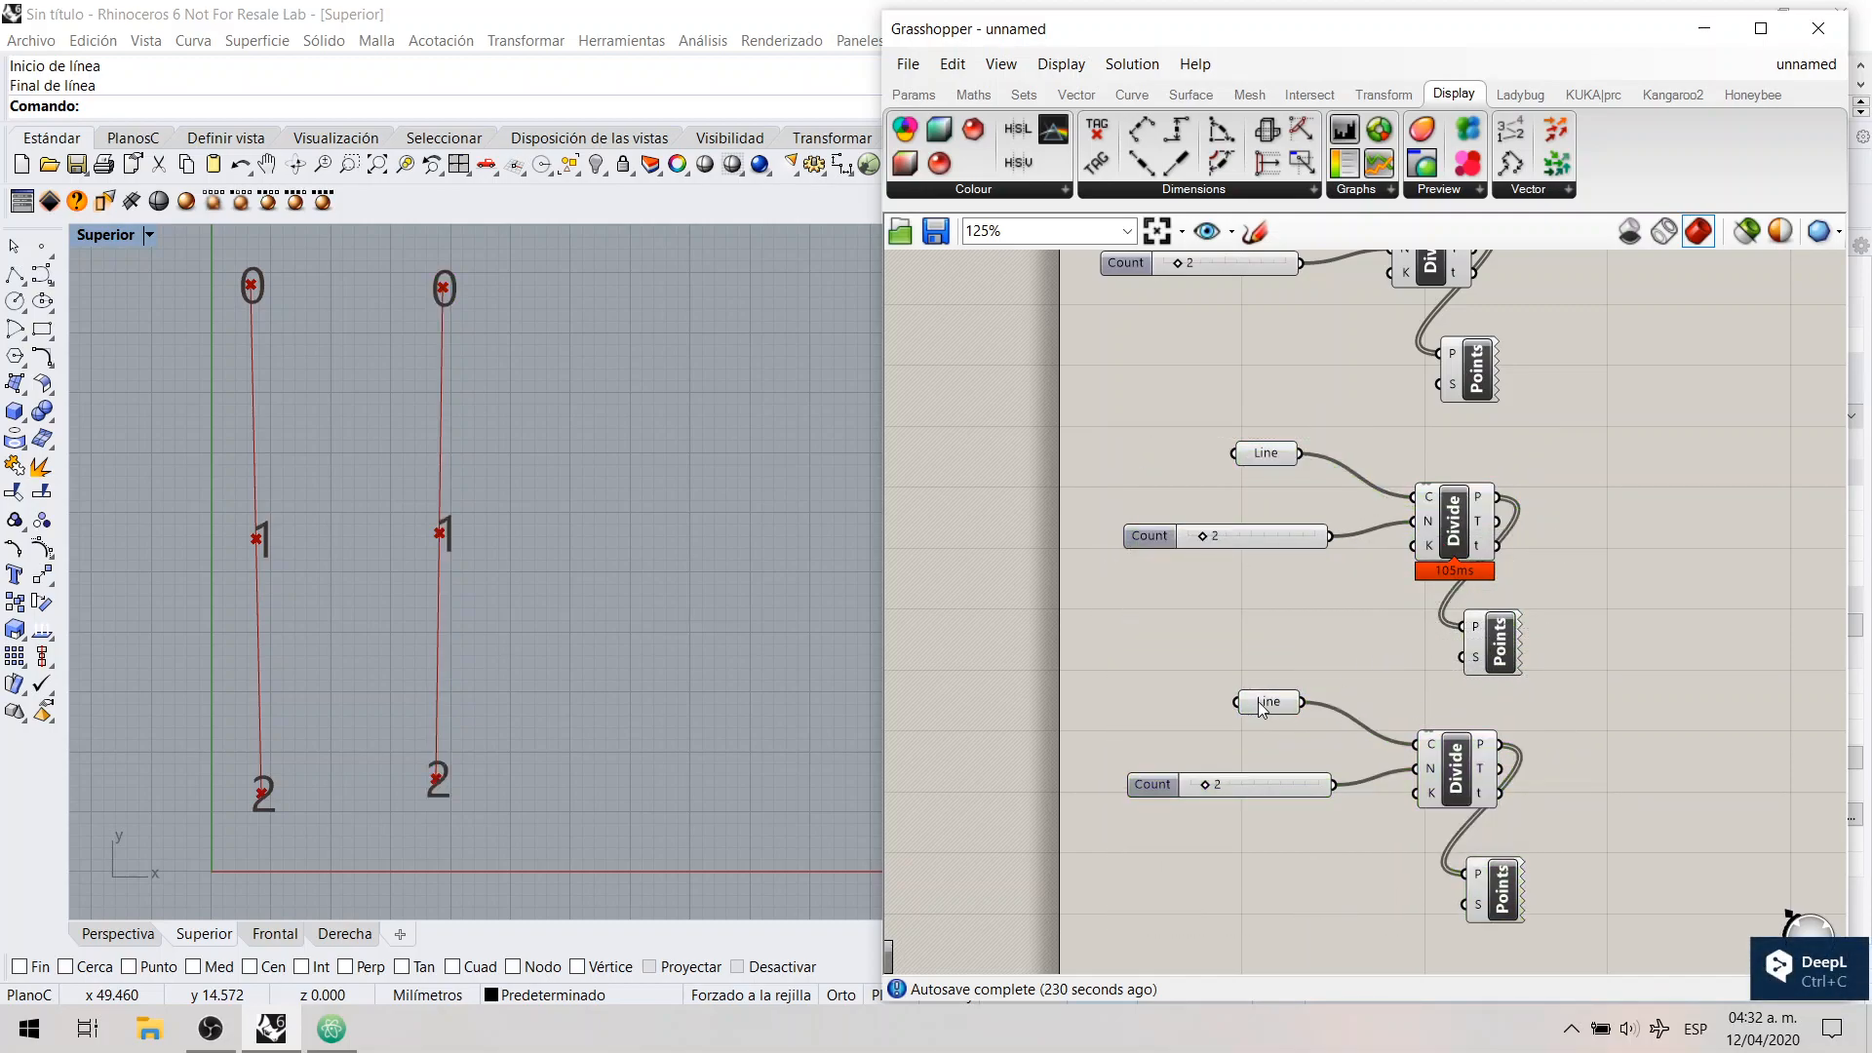
Step: Assign a new line to the third Line parameter, drawn vertically to the right of the second line in the Superior view
right_click(1260, 702)
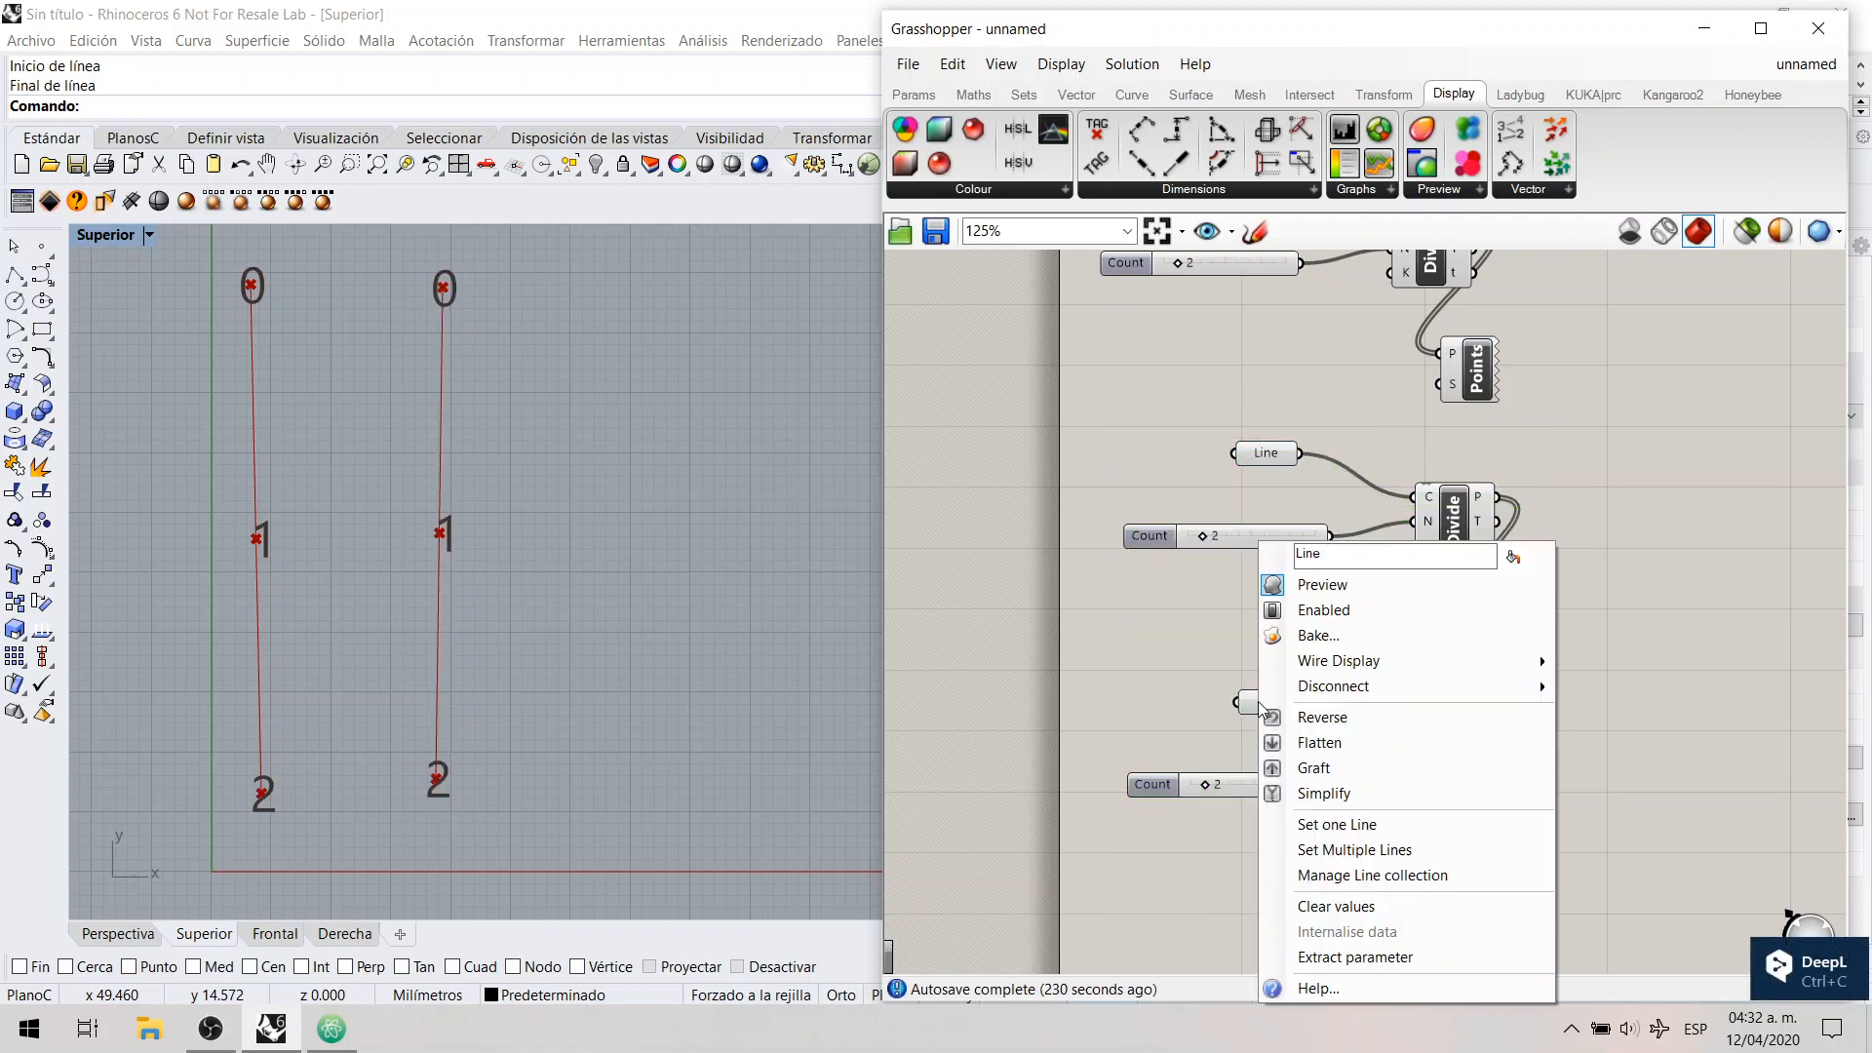
left_click(1341, 826)
left_click(599, 292)
left_click(600, 758)
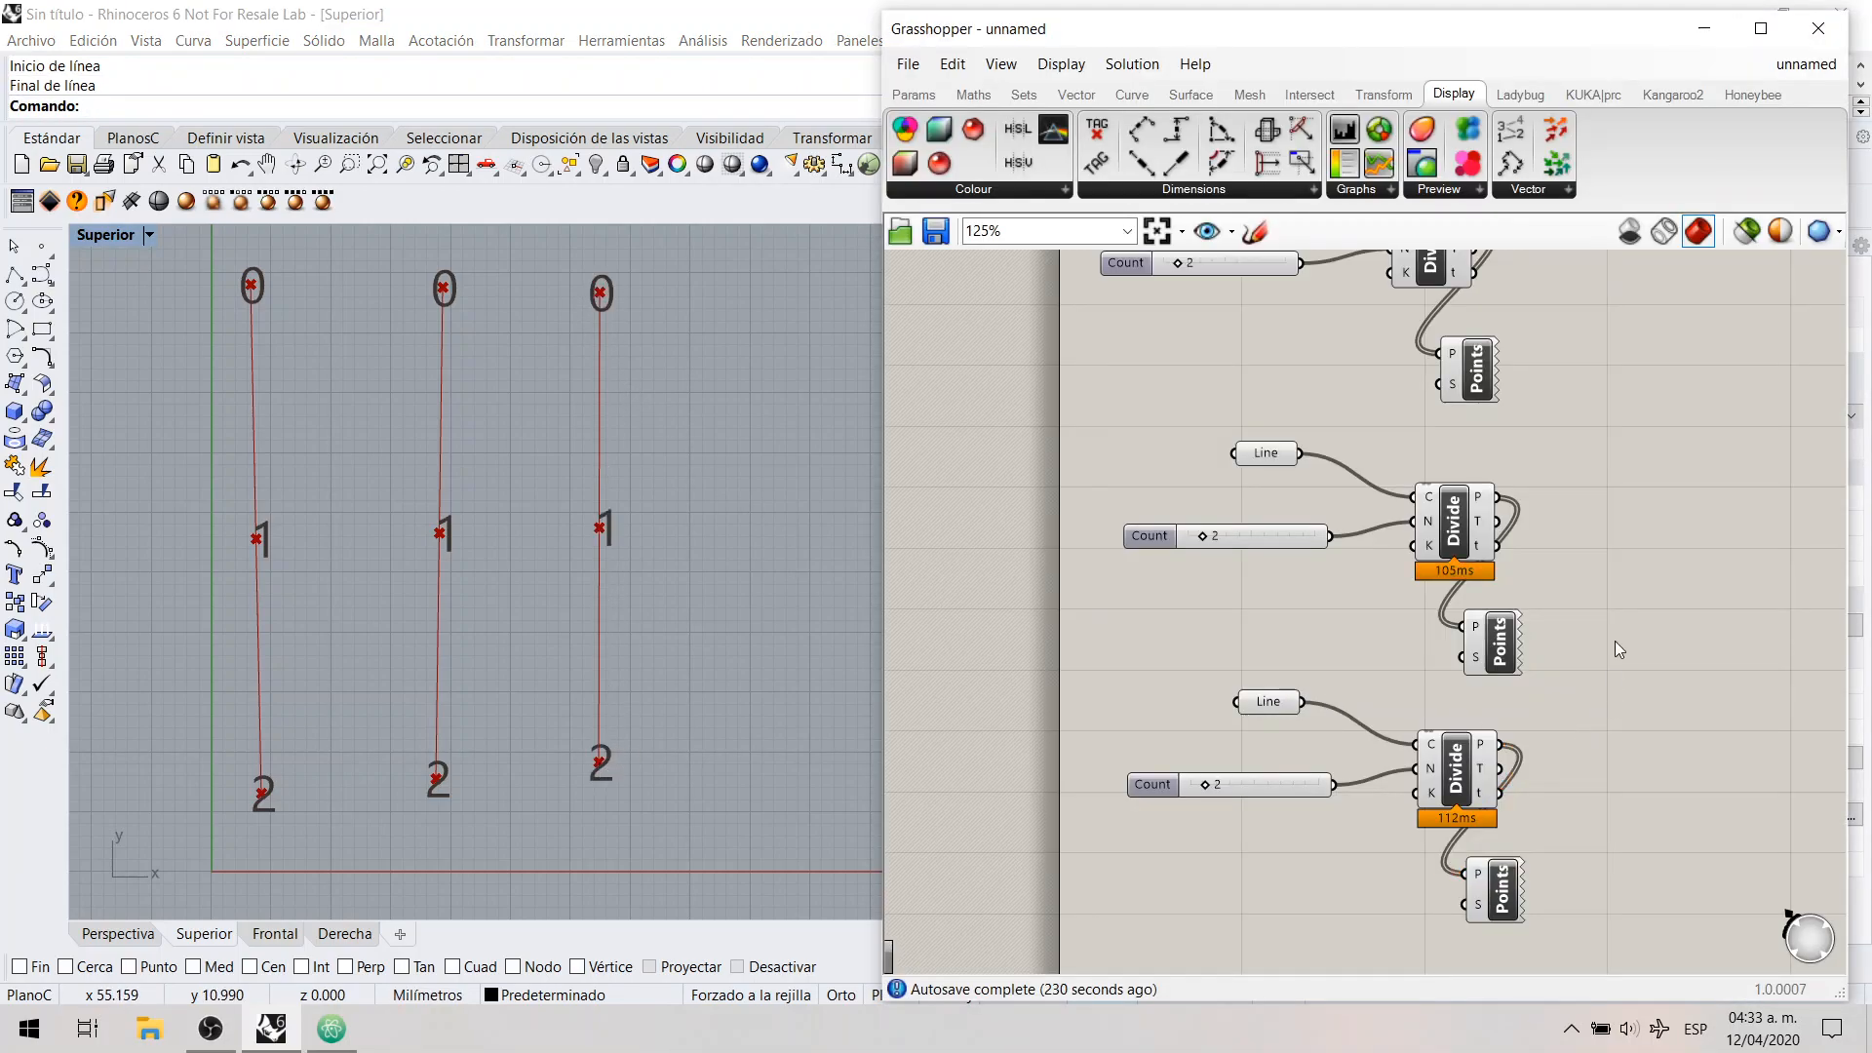
Step: Select the three Divide Curve components in turn to examine which line's points each one produces
right_click_drag(1614, 641, 1468, 760)
left_click(1281, 387)
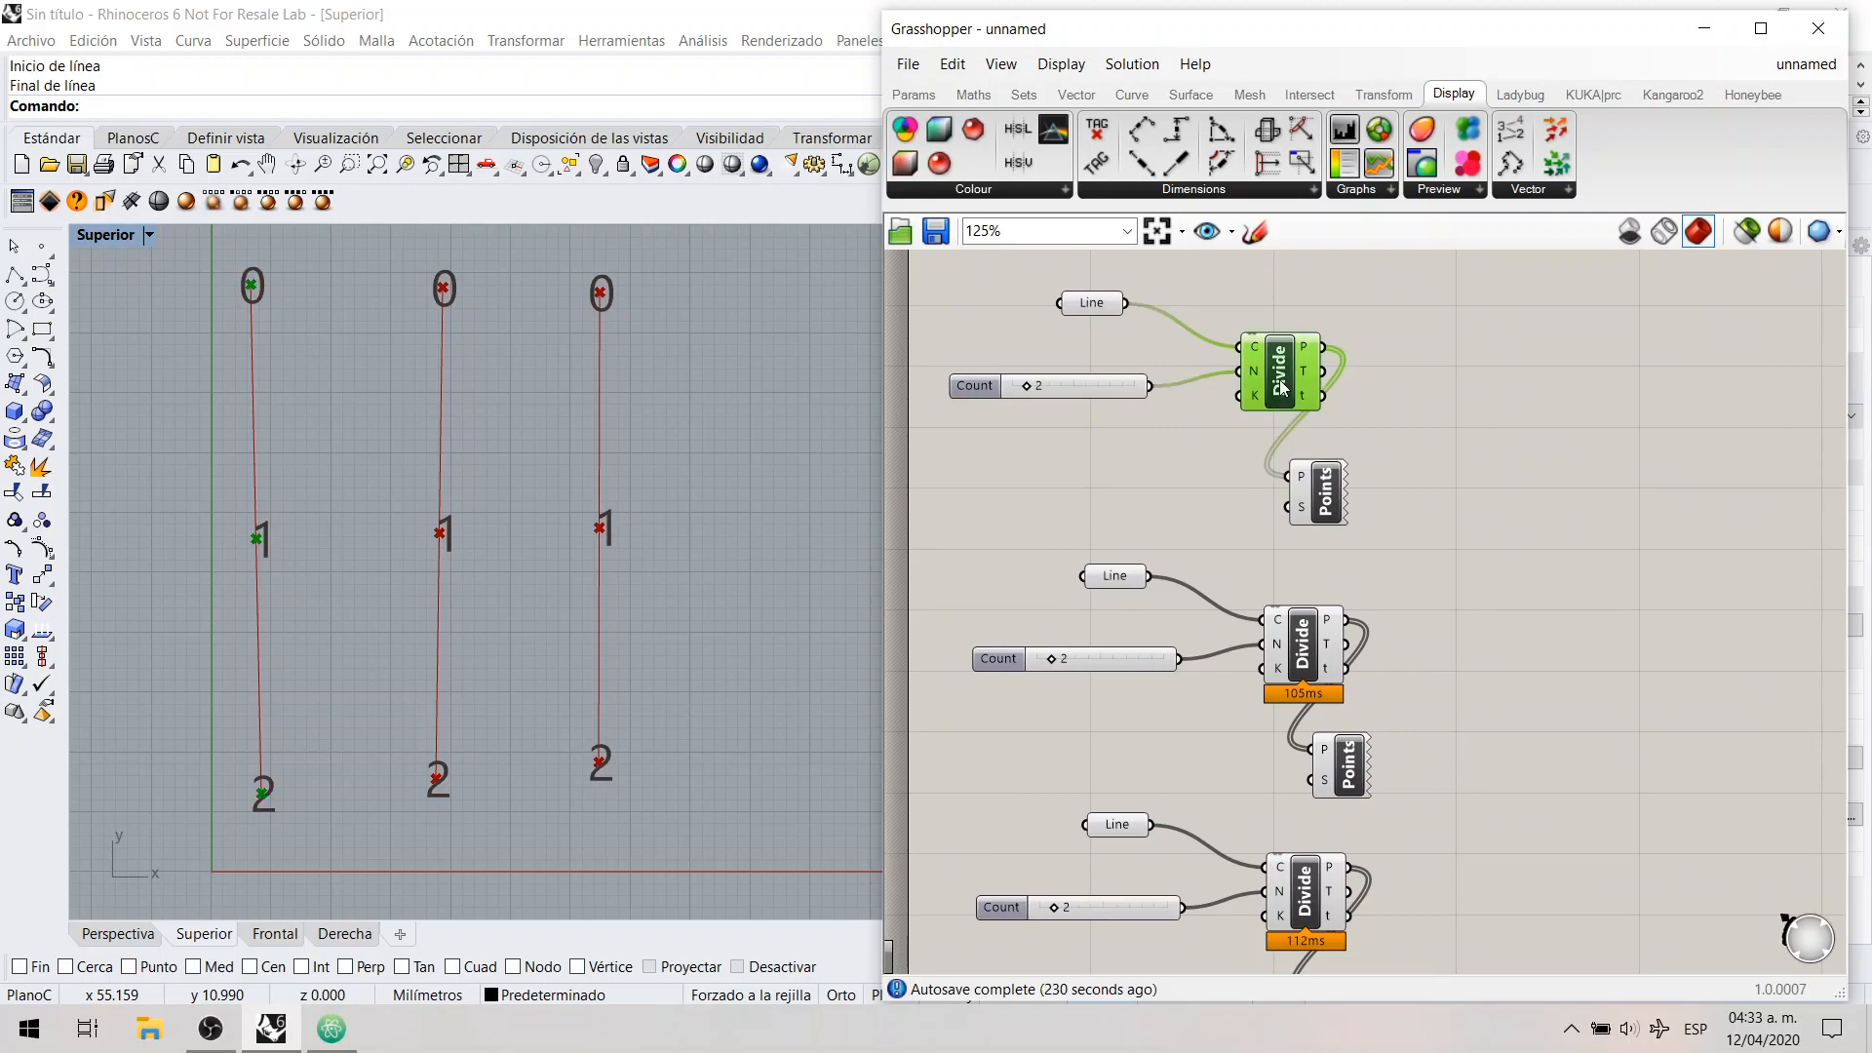
left_click(1307, 658)
left_click(1305, 892)
left_click(1574, 682)
Step: Add an Arc 3Pt component to the right of the three Divide Curve groups
right_click_drag(1472, 541, 1434, 493)
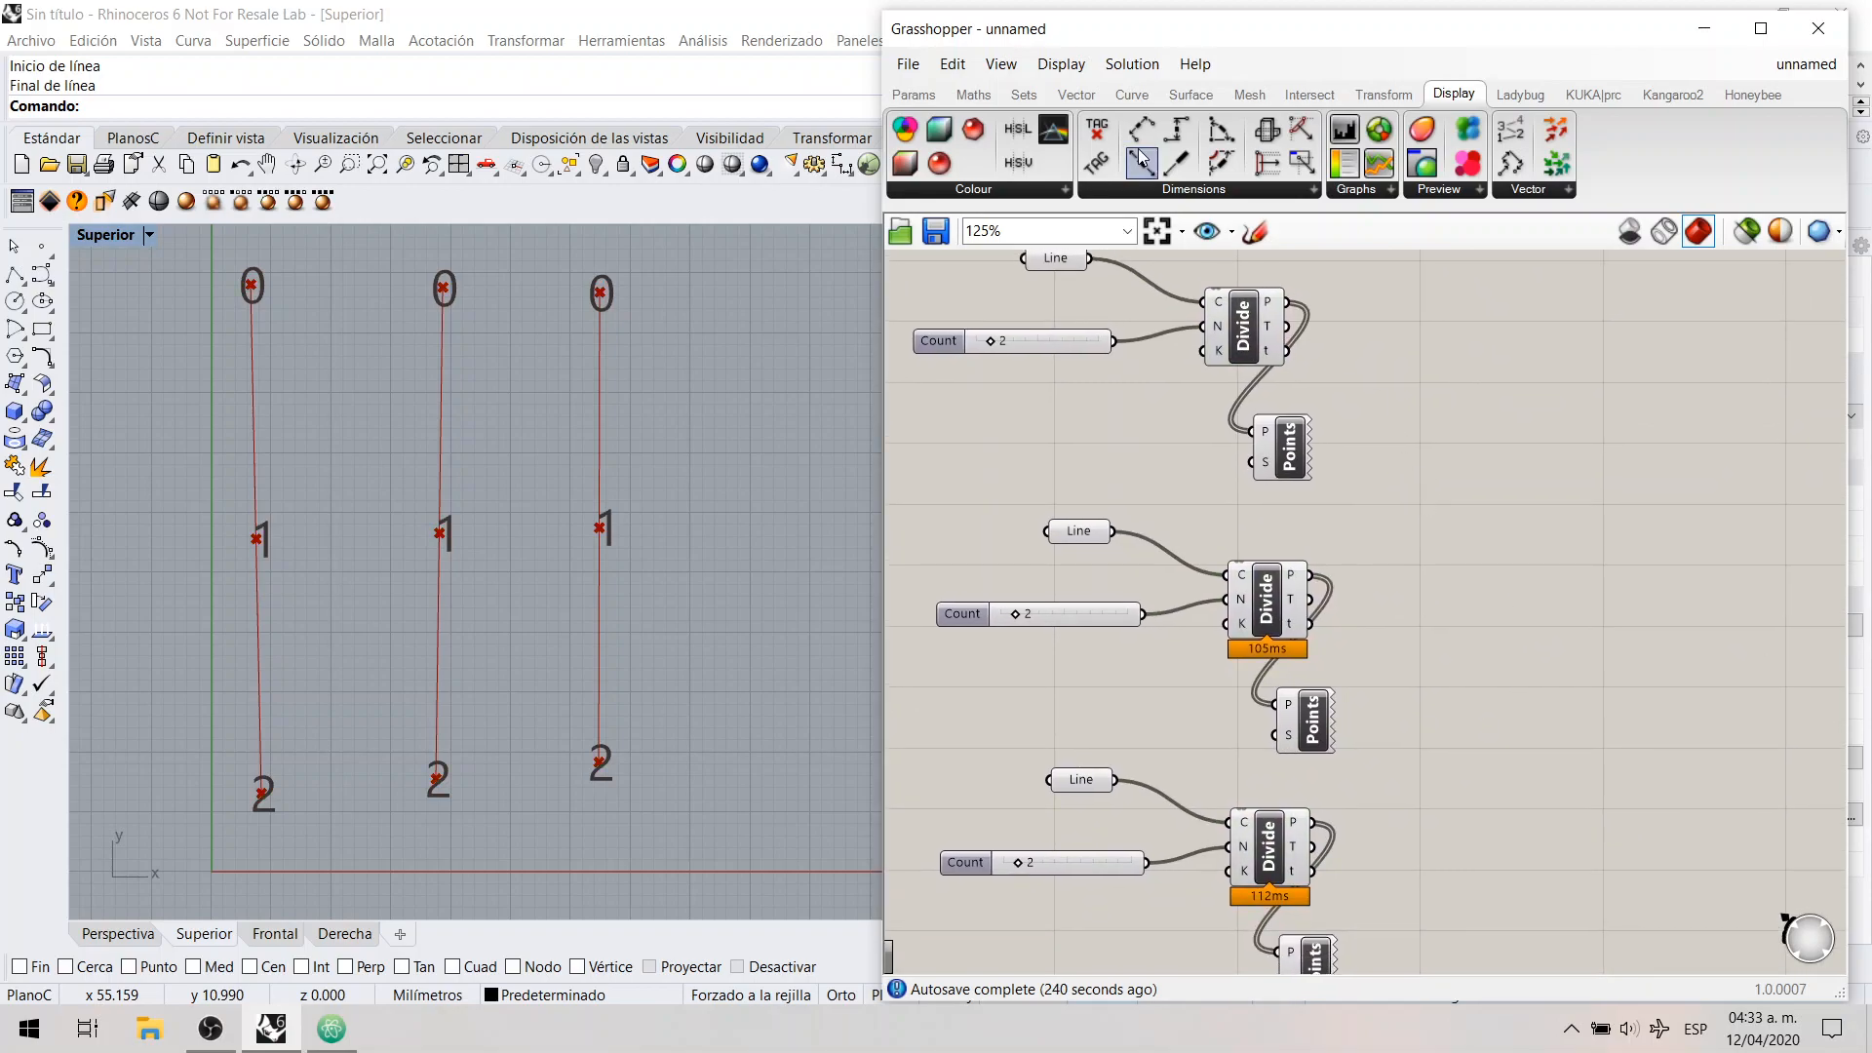
left_click(1127, 98)
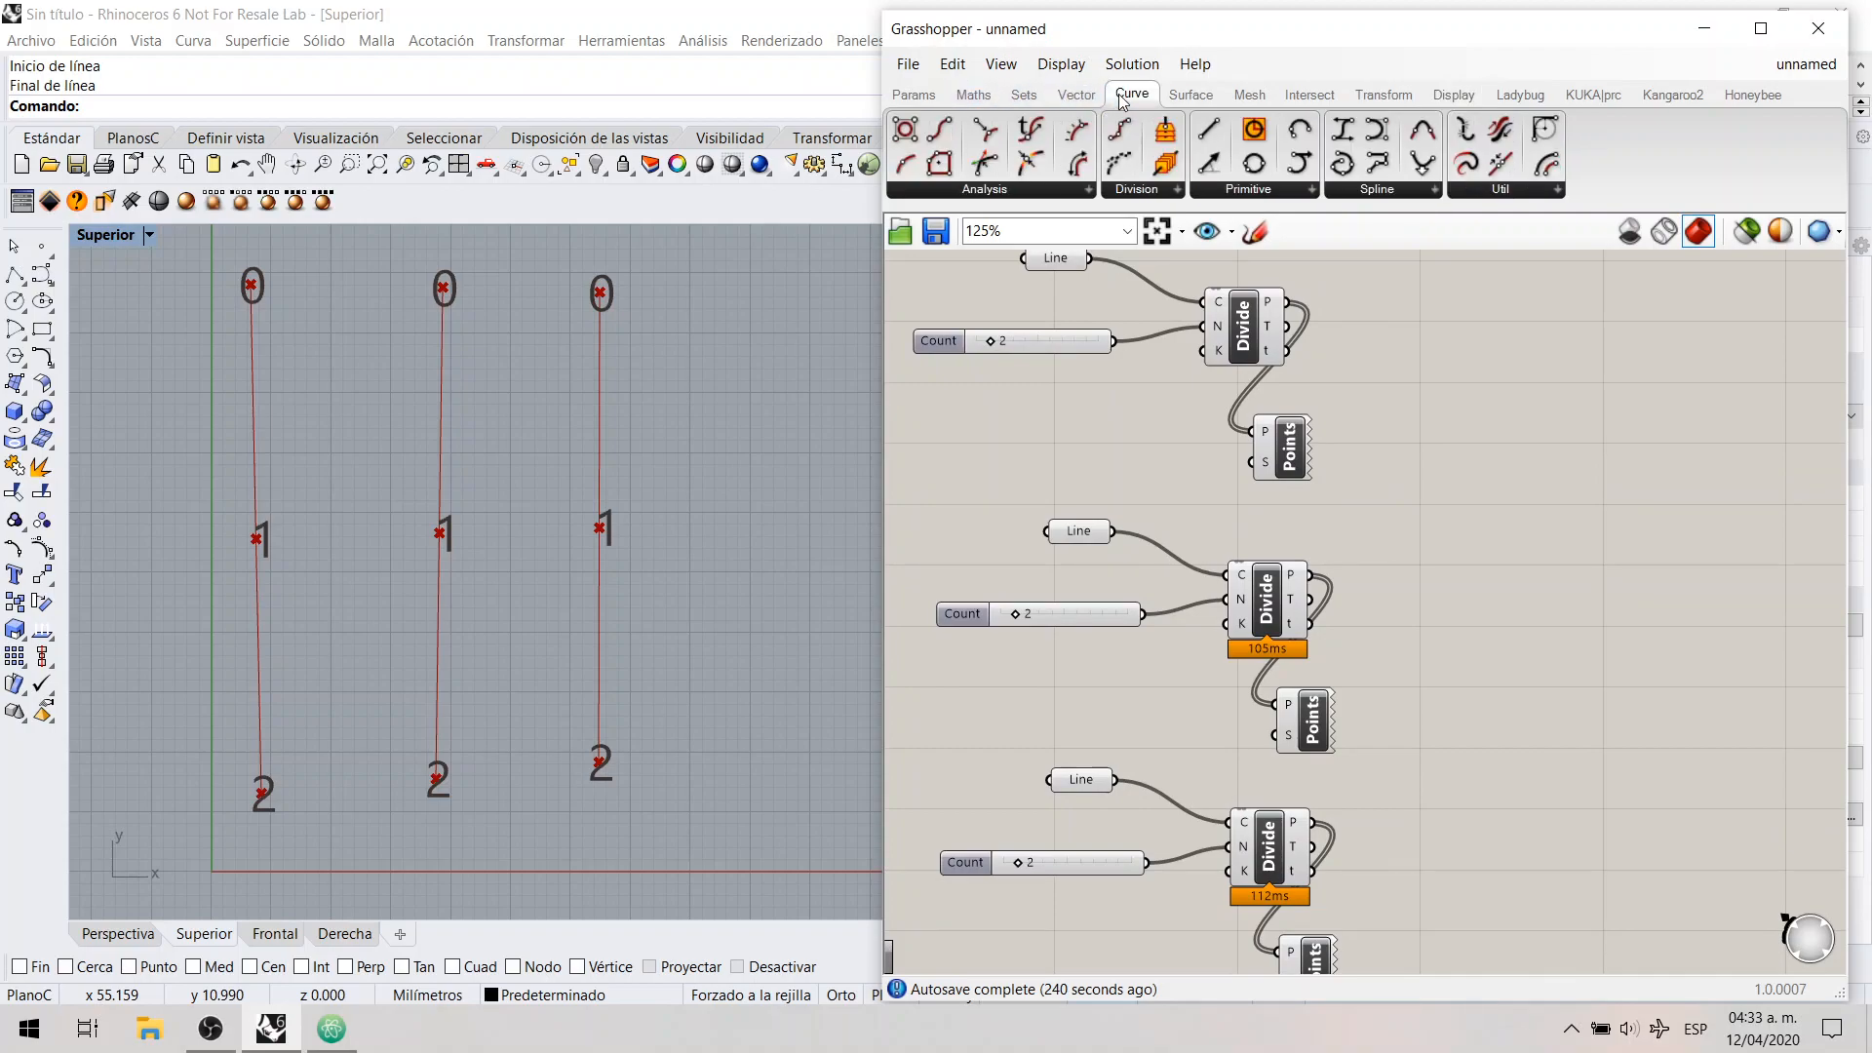
left_click(1250, 190)
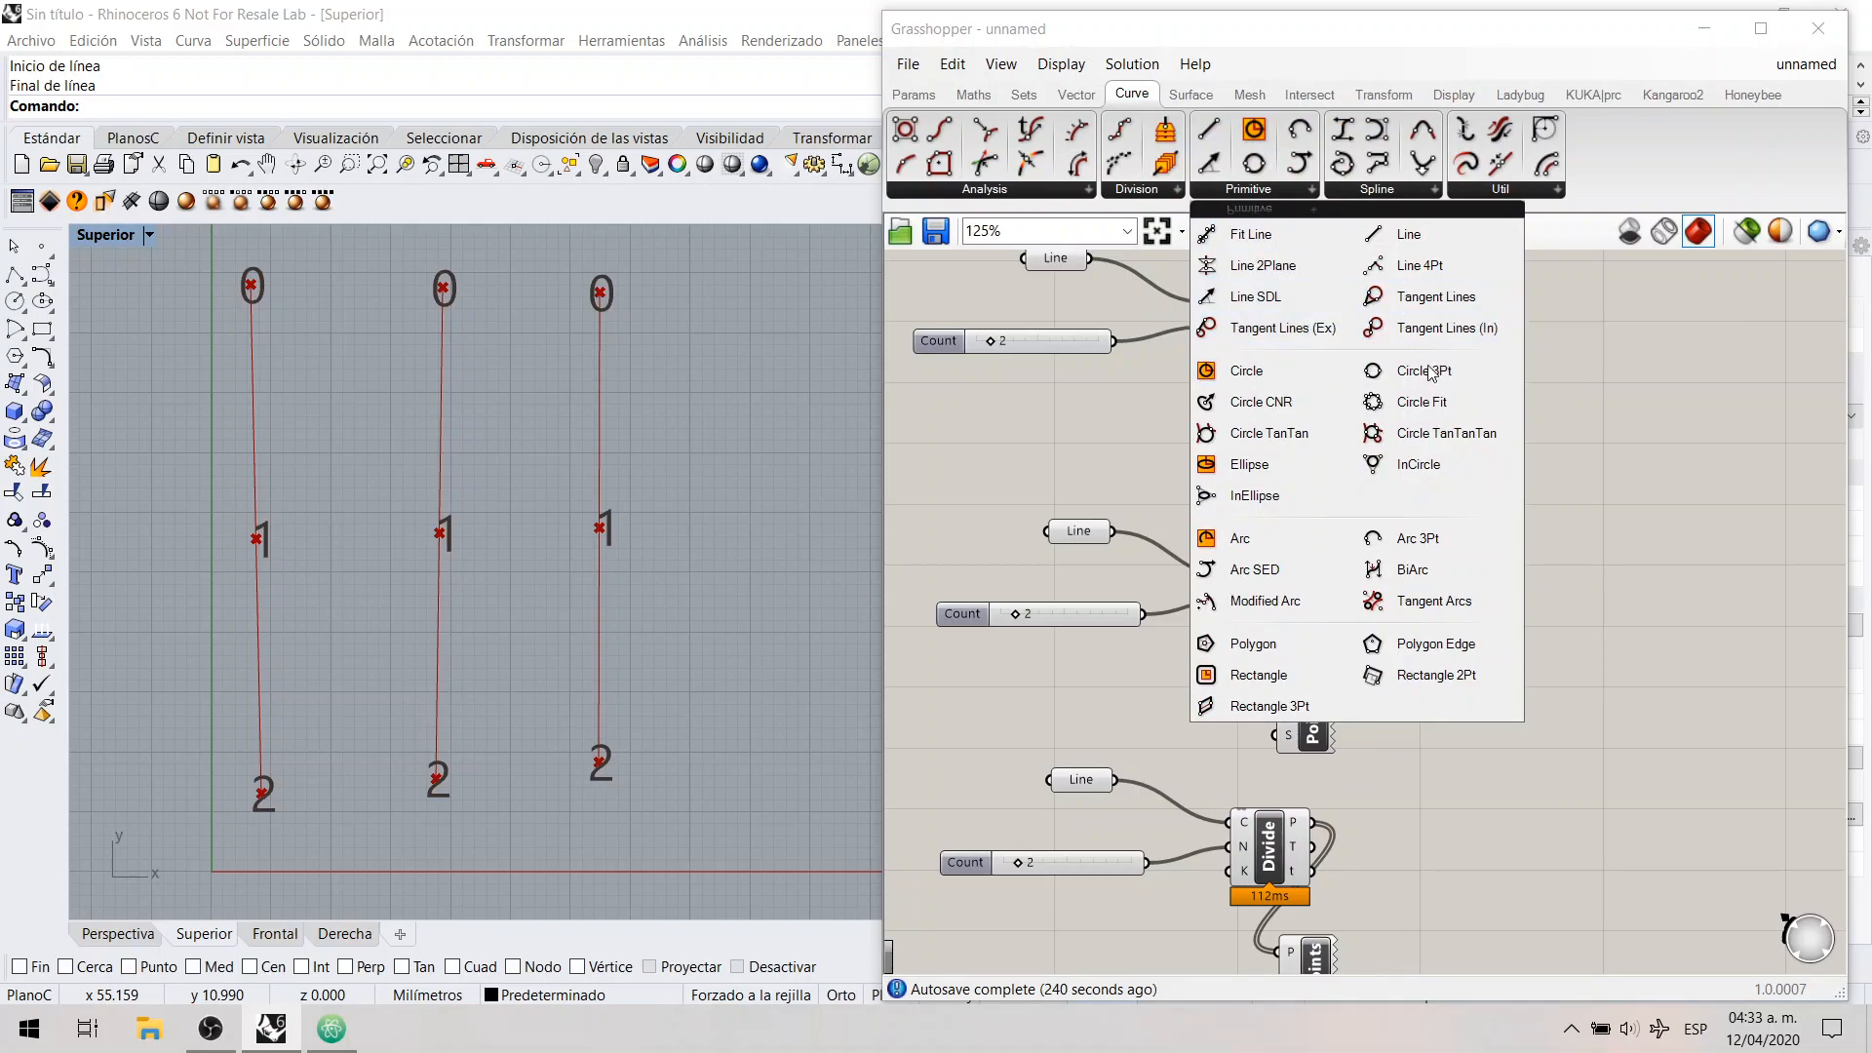
left_click(1441, 540)
left_click_drag(1558, 563, 1547, 567)
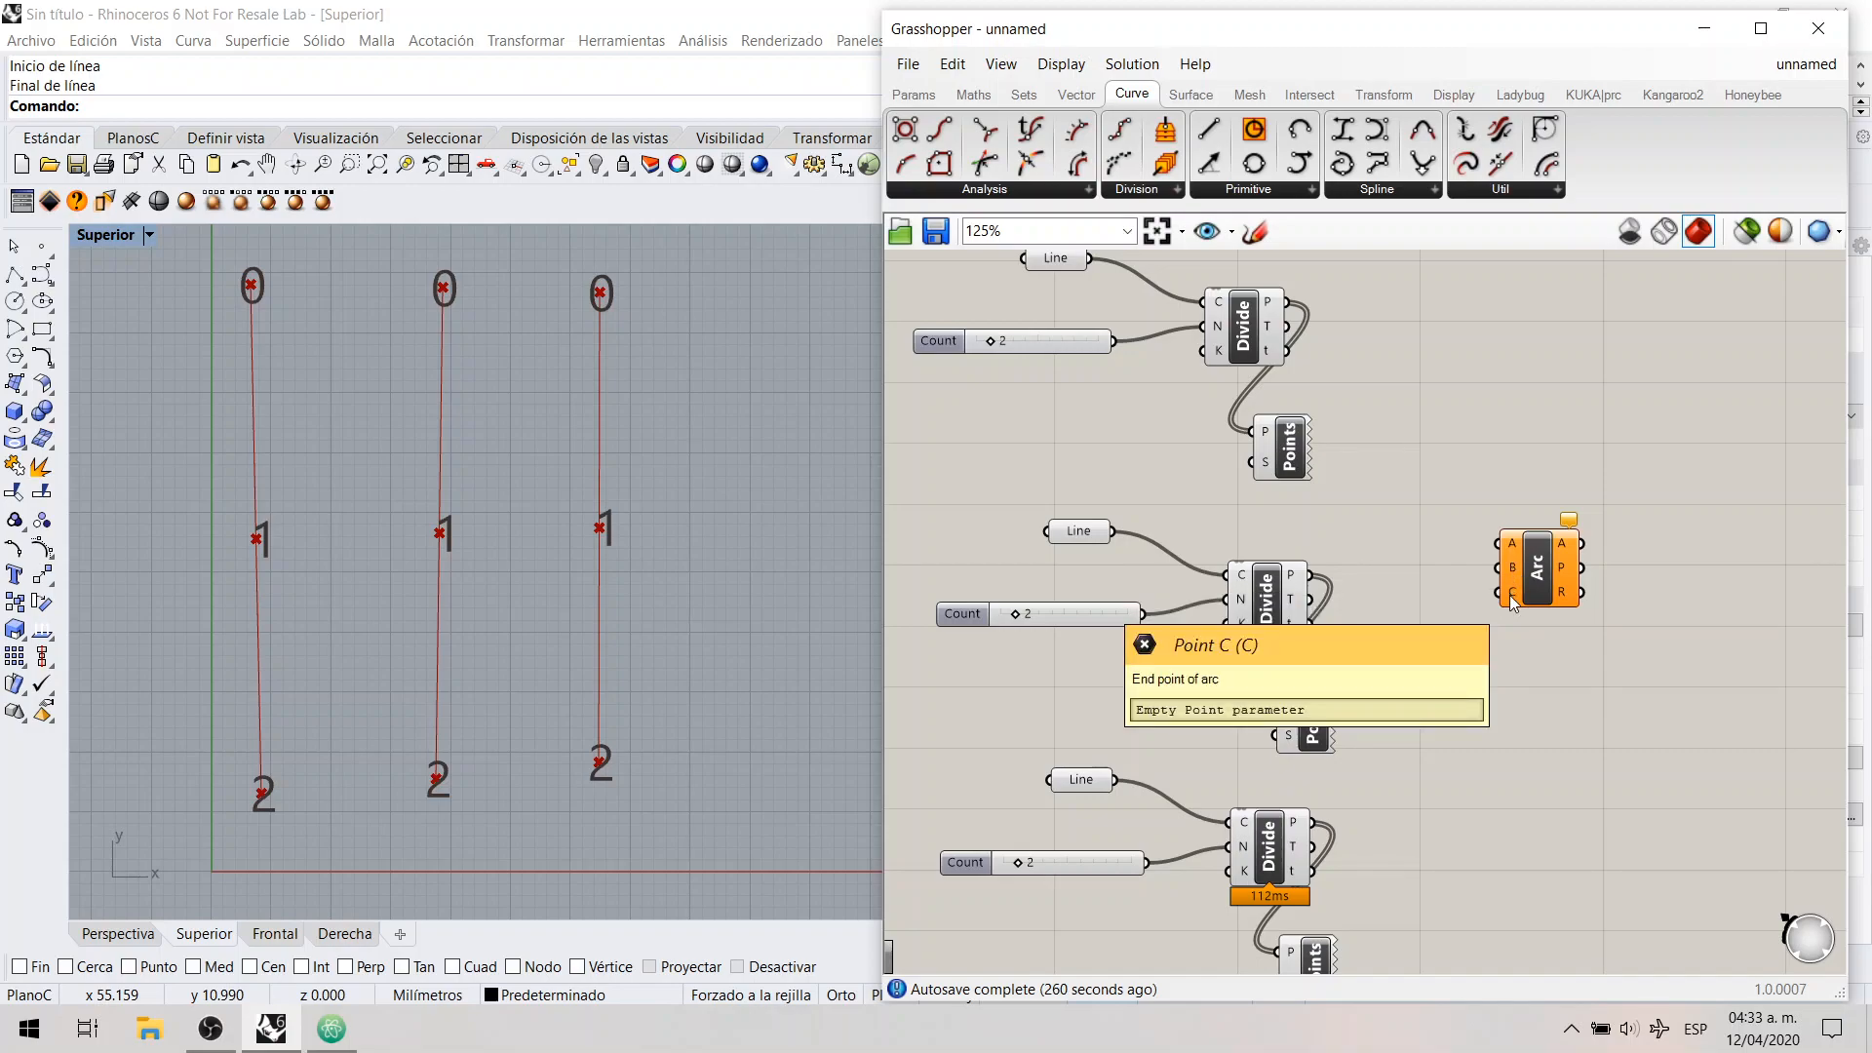
Step: Connect the points outputs P of the first, second and third Divide Curve to the Arc's inputs A, B and C respectively
left_click(1241, 342)
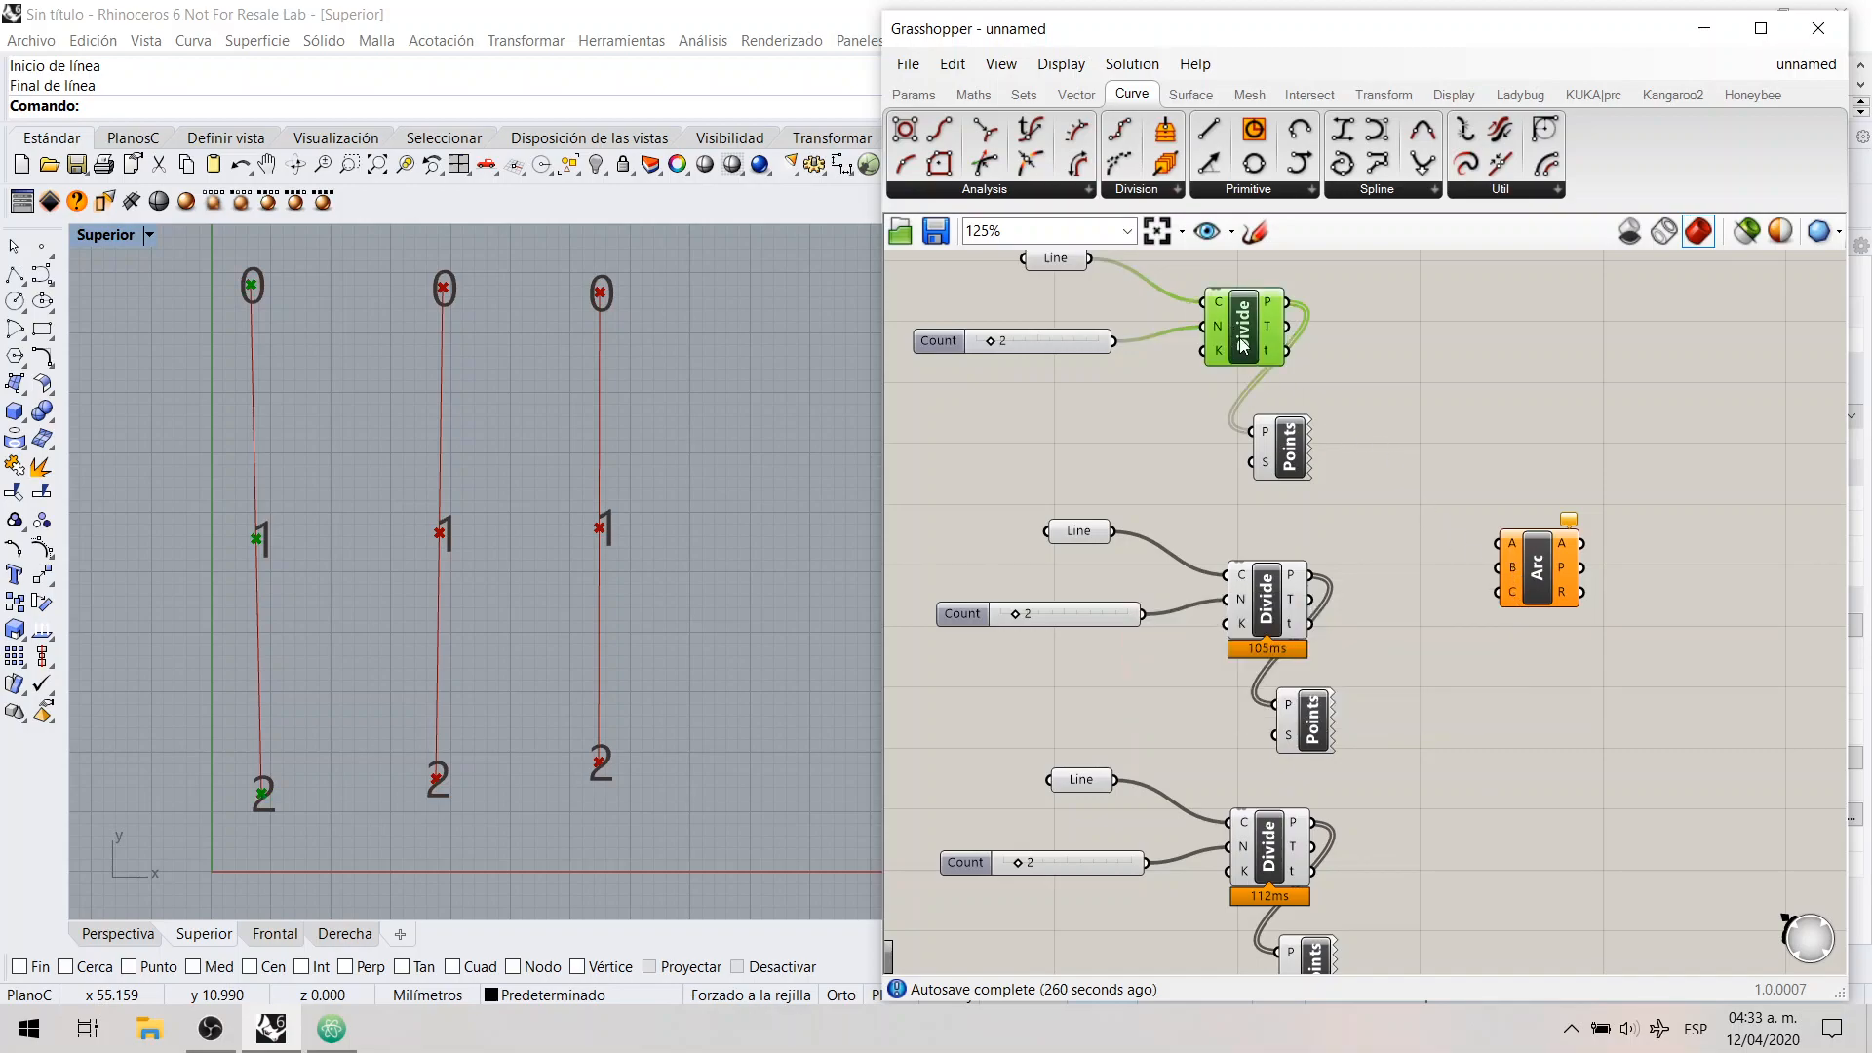
left_click_drag(1289, 302, 1495, 548)
left_click(1279, 598)
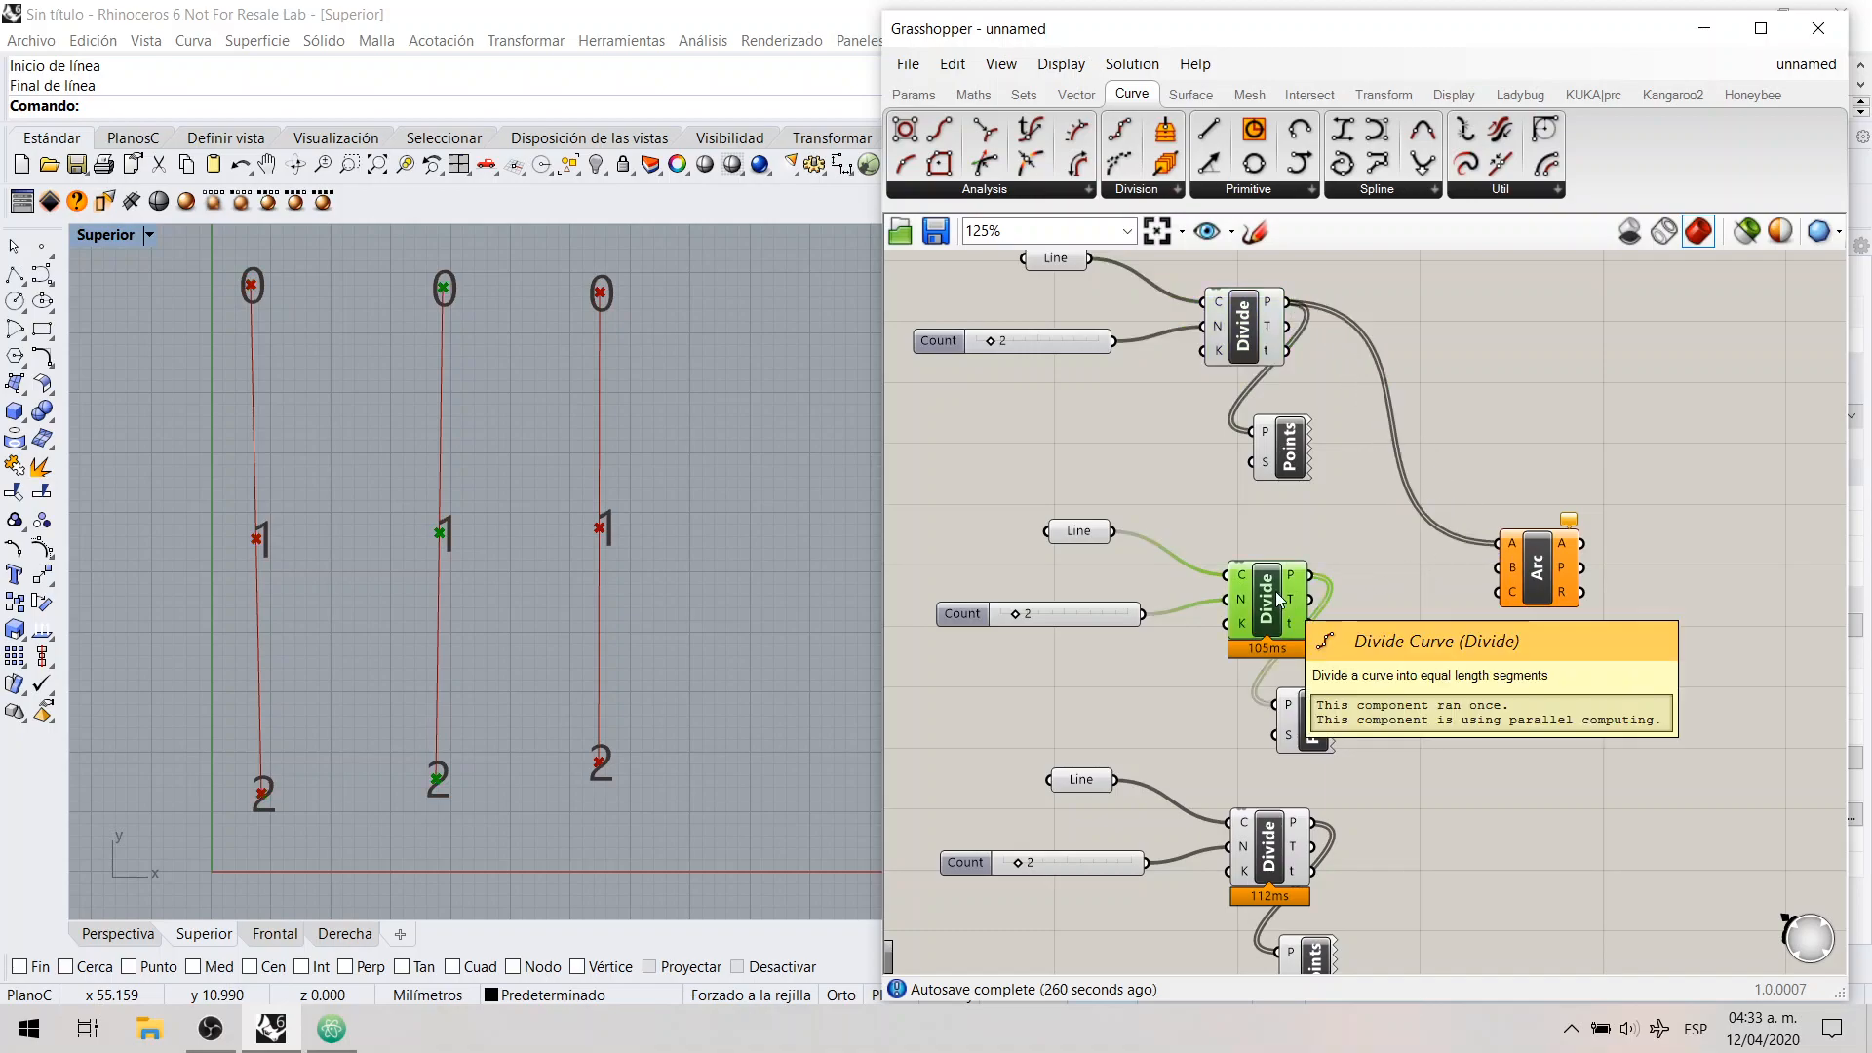
left_click_drag(1310, 575, 1498, 569)
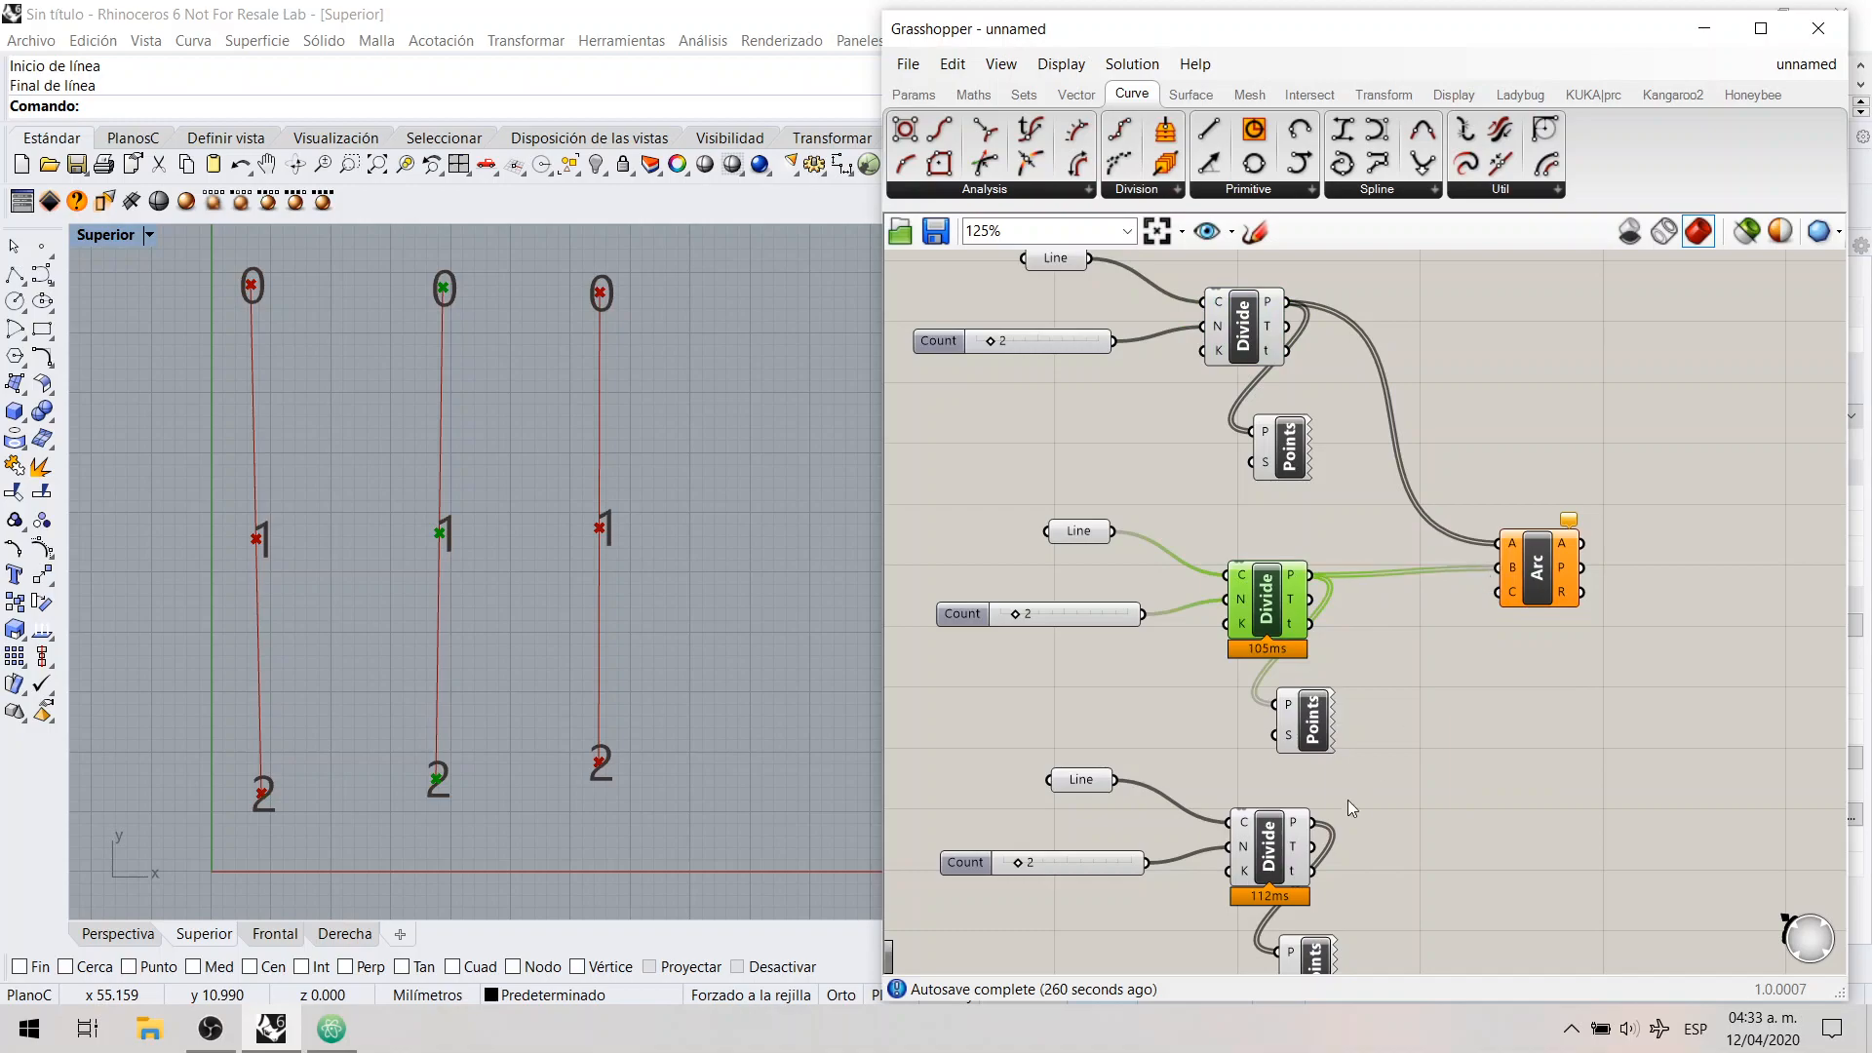
left_click(1278, 854)
left_click_drag(1313, 822, 1499, 592)
Step: Select the Arc 3Pt component to examine which curves it draws across the three lines
left_click(1536, 574)
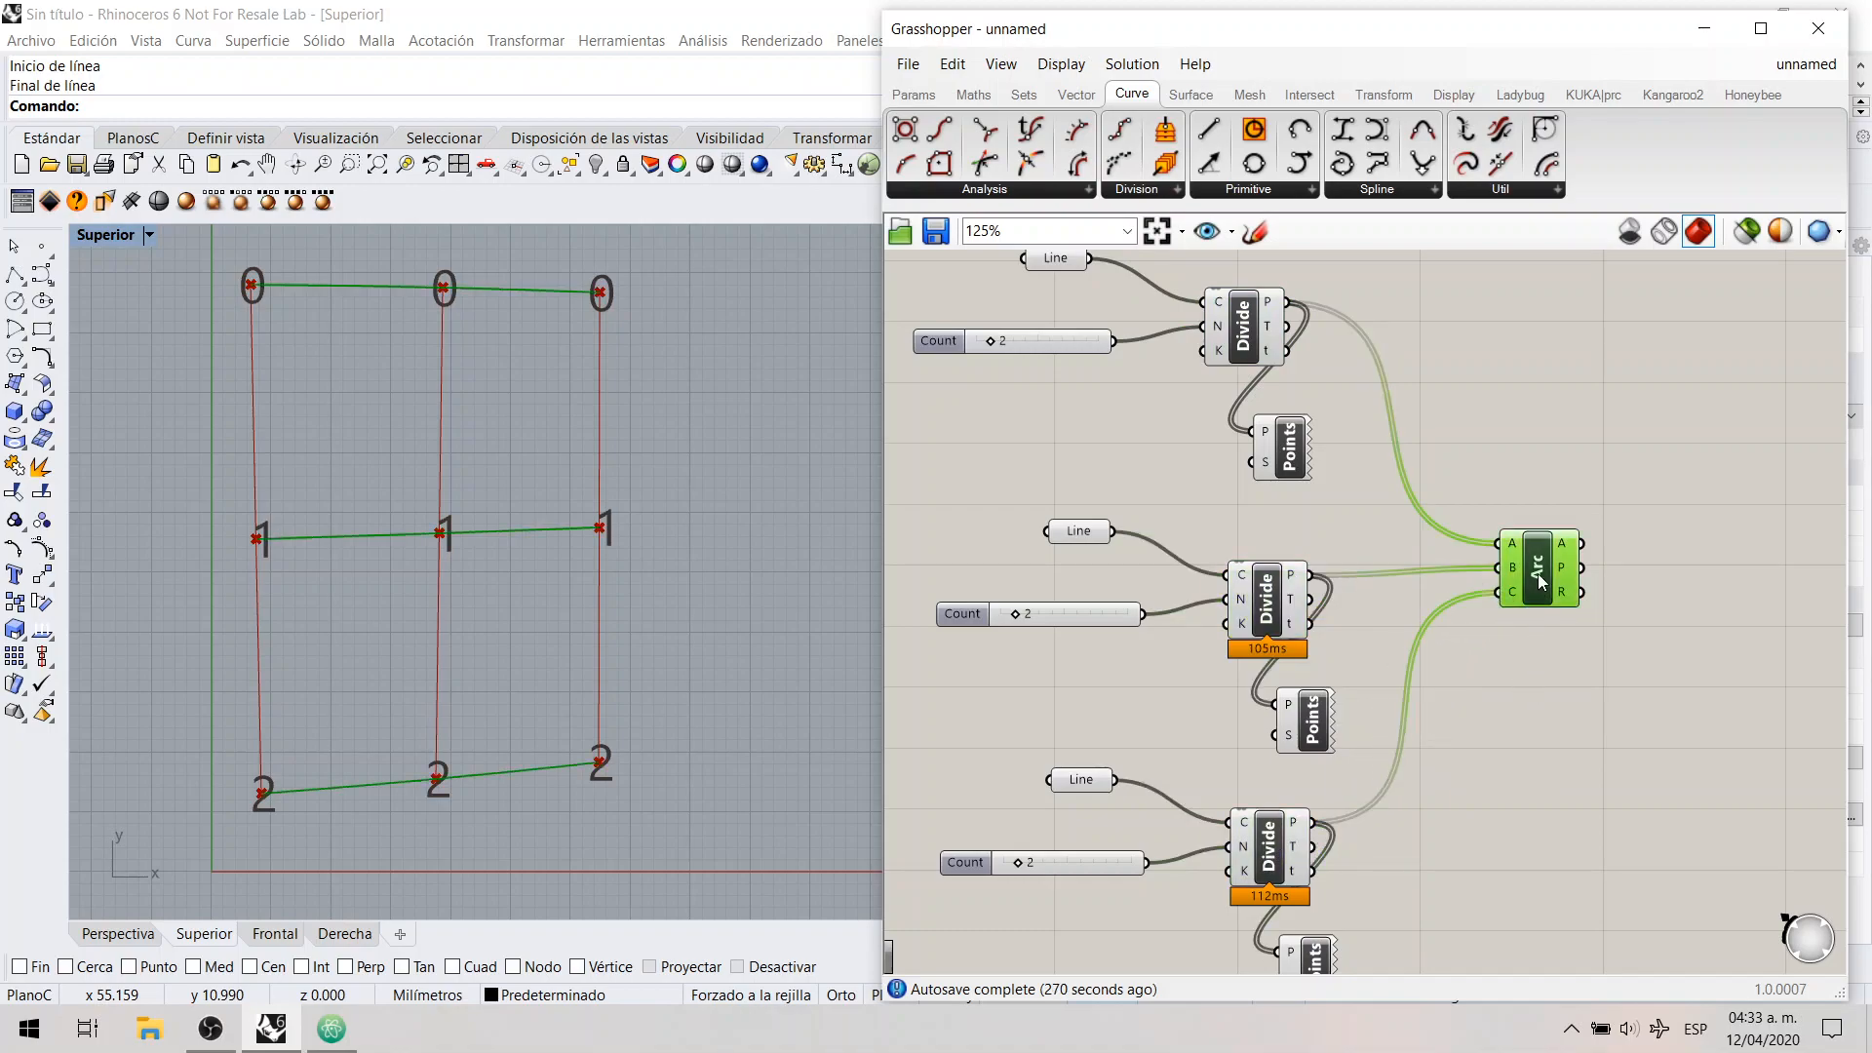
left_click(1545, 717)
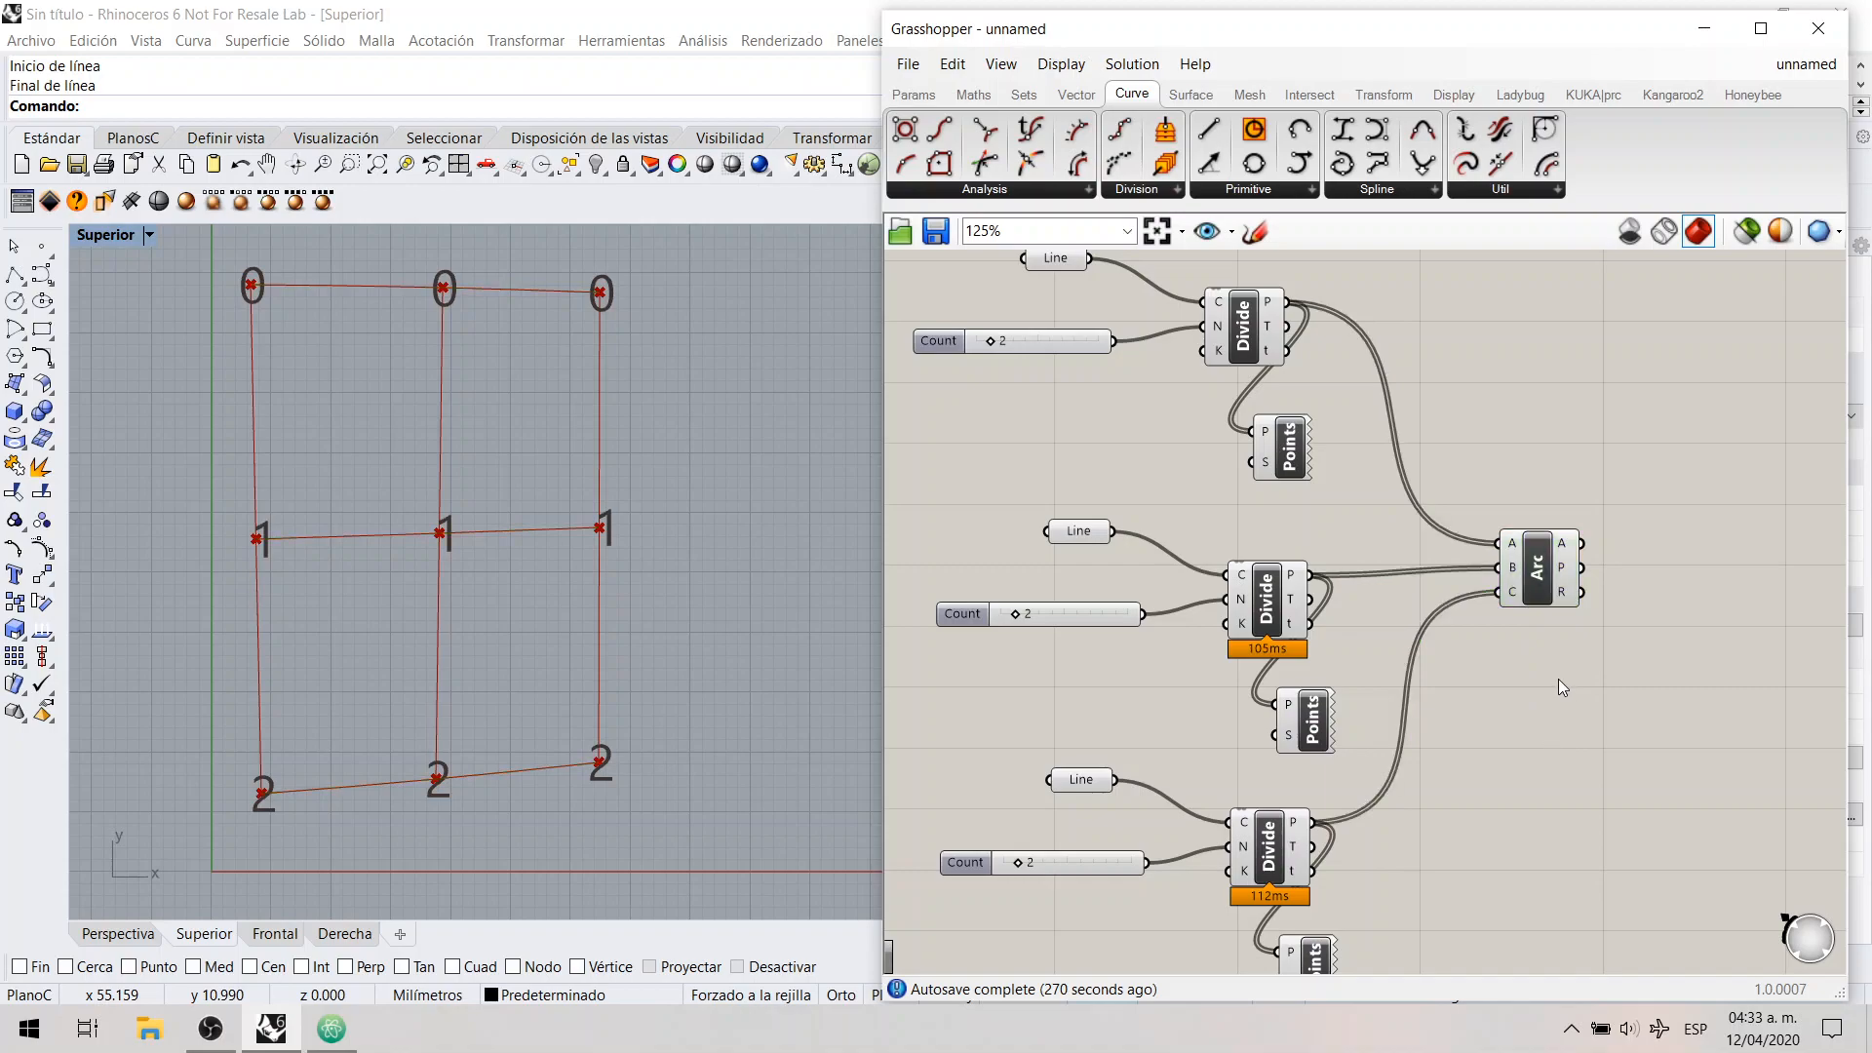
left_click(1542, 575)
left_click(1508, 501)
Step: Select the three Divide Curve components in turn to examine which index 0 point each supplies to the Arc's inputs A, B and C
left_click(1271, 324)
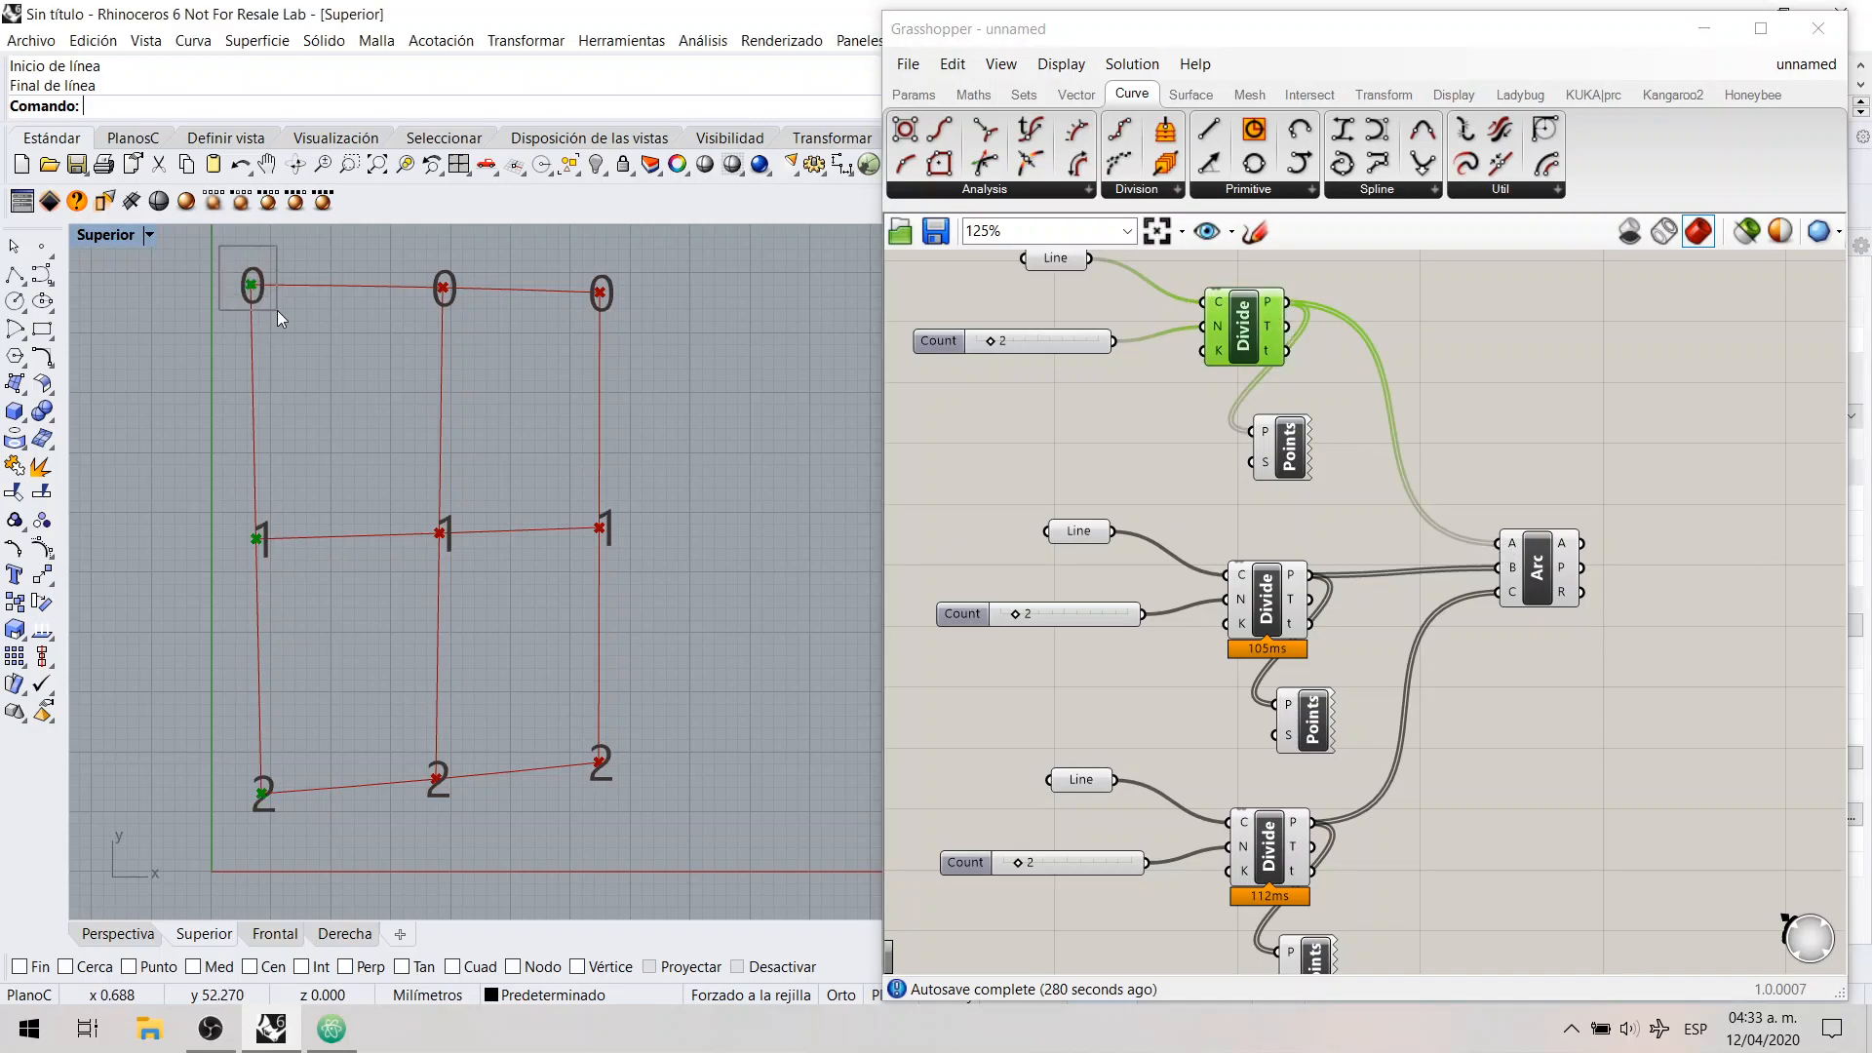
left_click_drag(1487, 517, 1527, 558)
left_click(1270, 615)
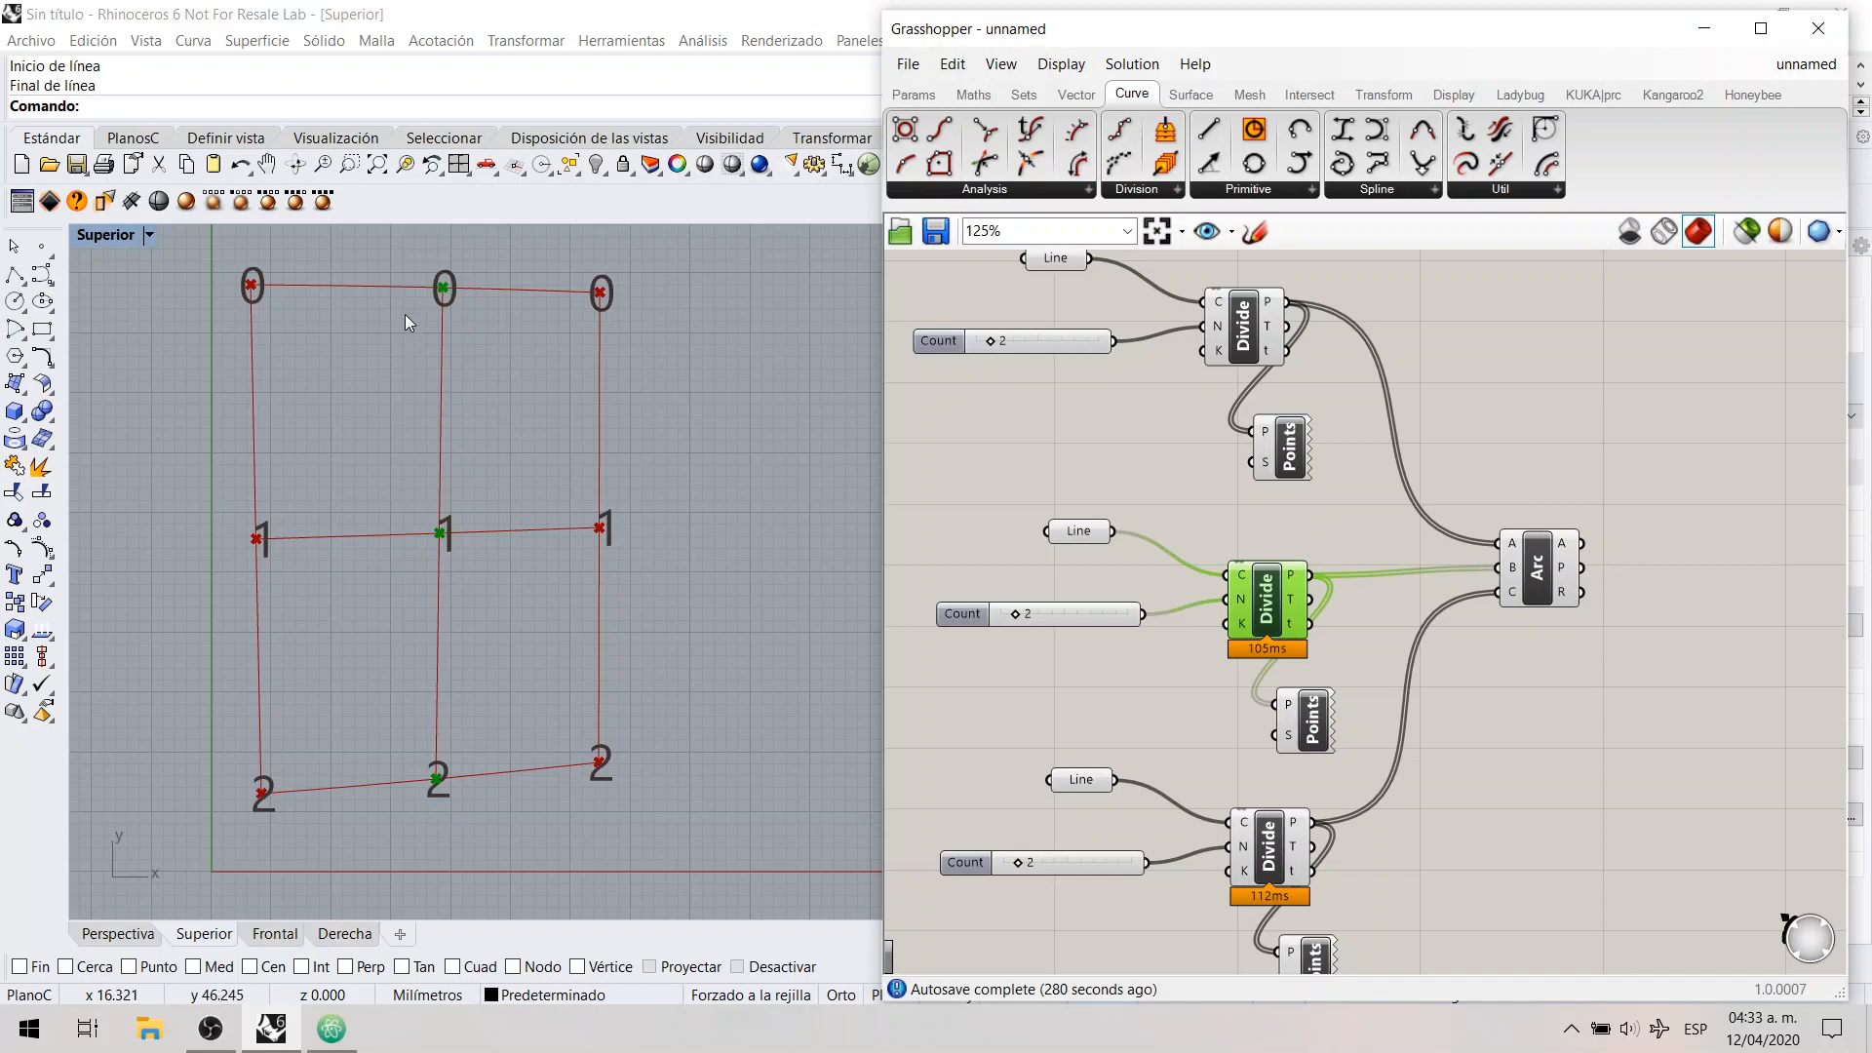
left_click_drag(406, 255, 483, 311)
left_click_drag(1472, 554, 1527, 583)
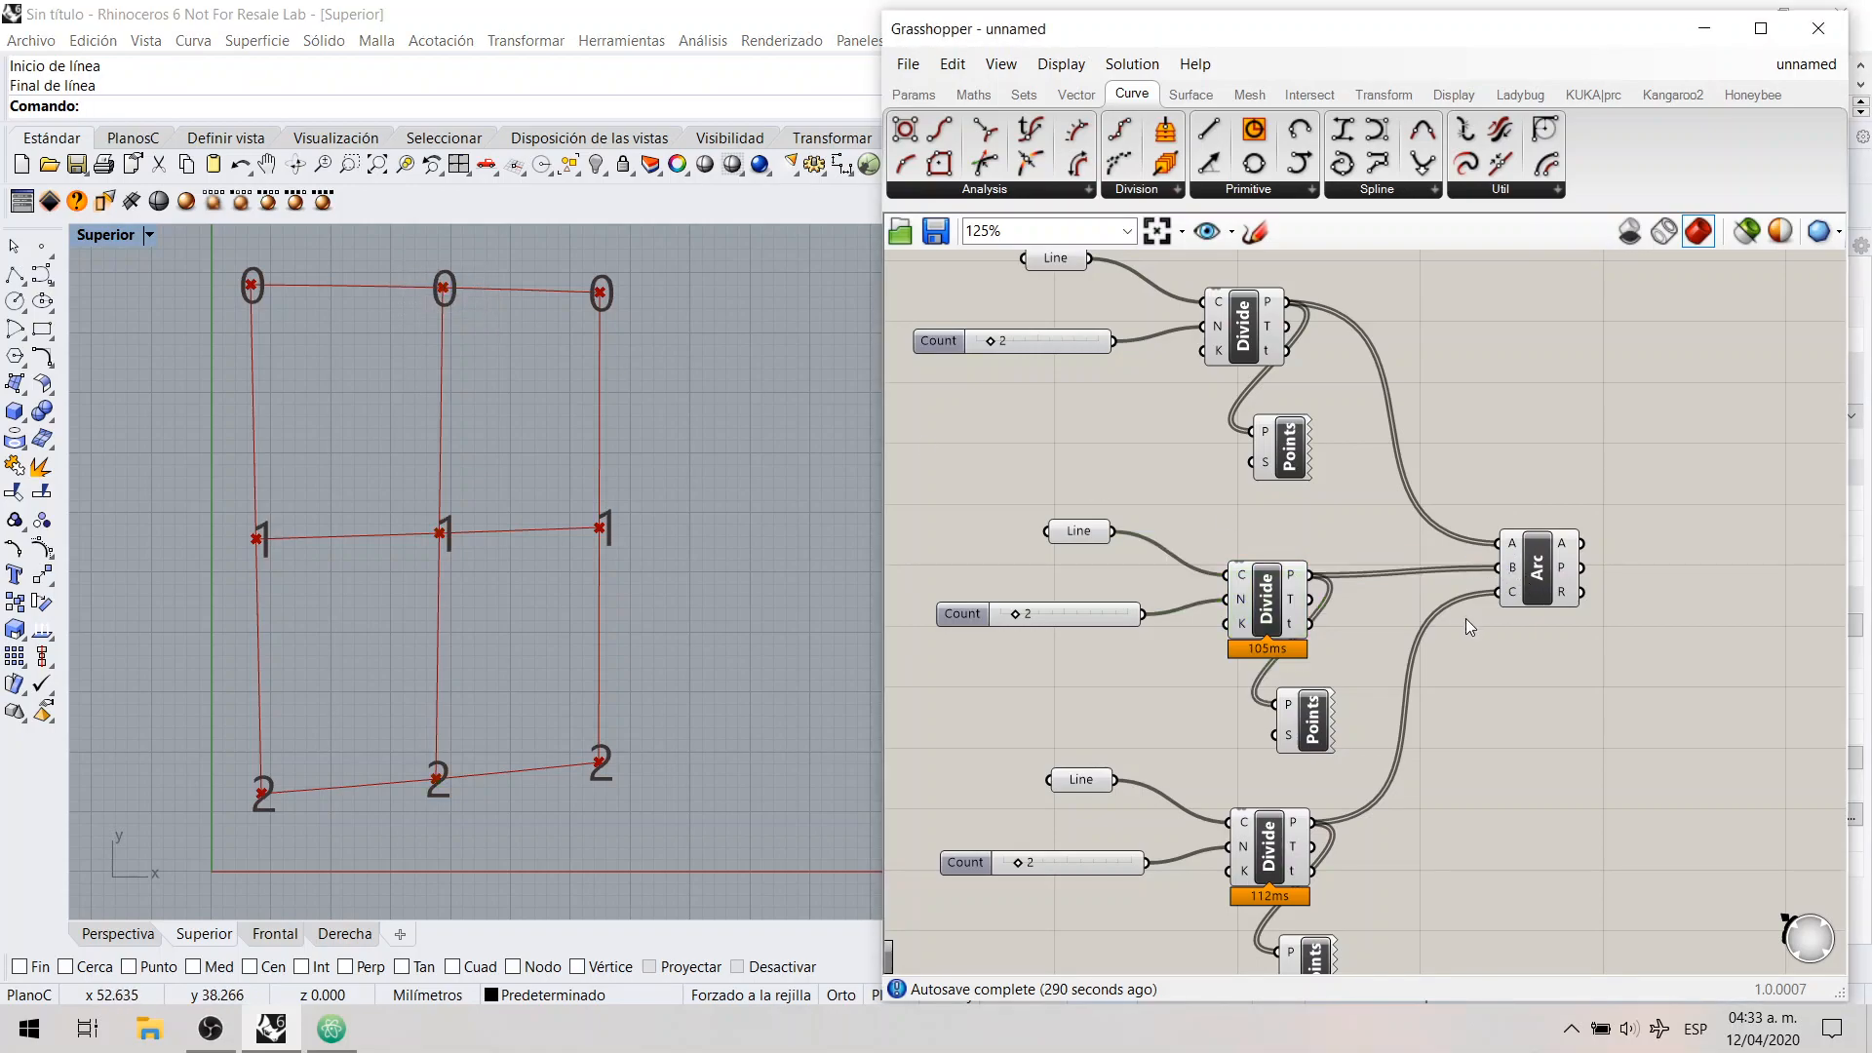
left_click(1267, 856)
left_click_drag(575, 254, 630, 329)
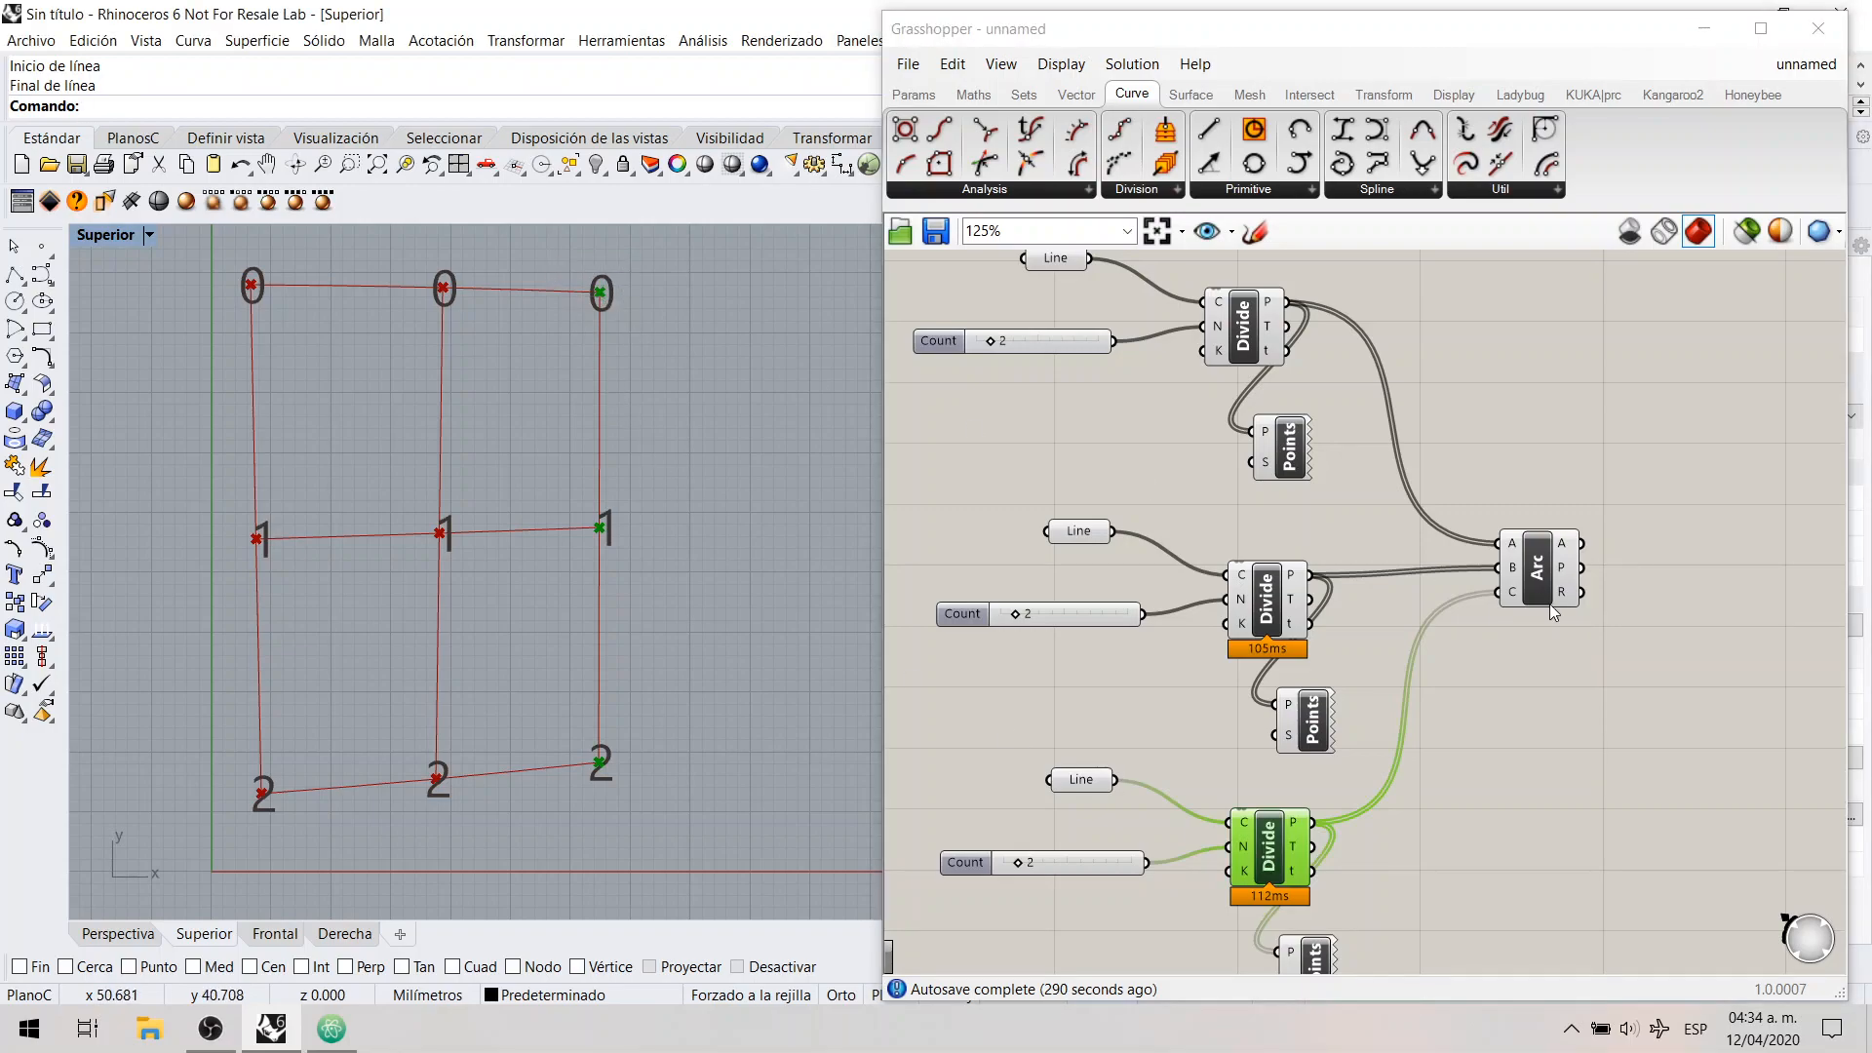
left_click(1502, 617)
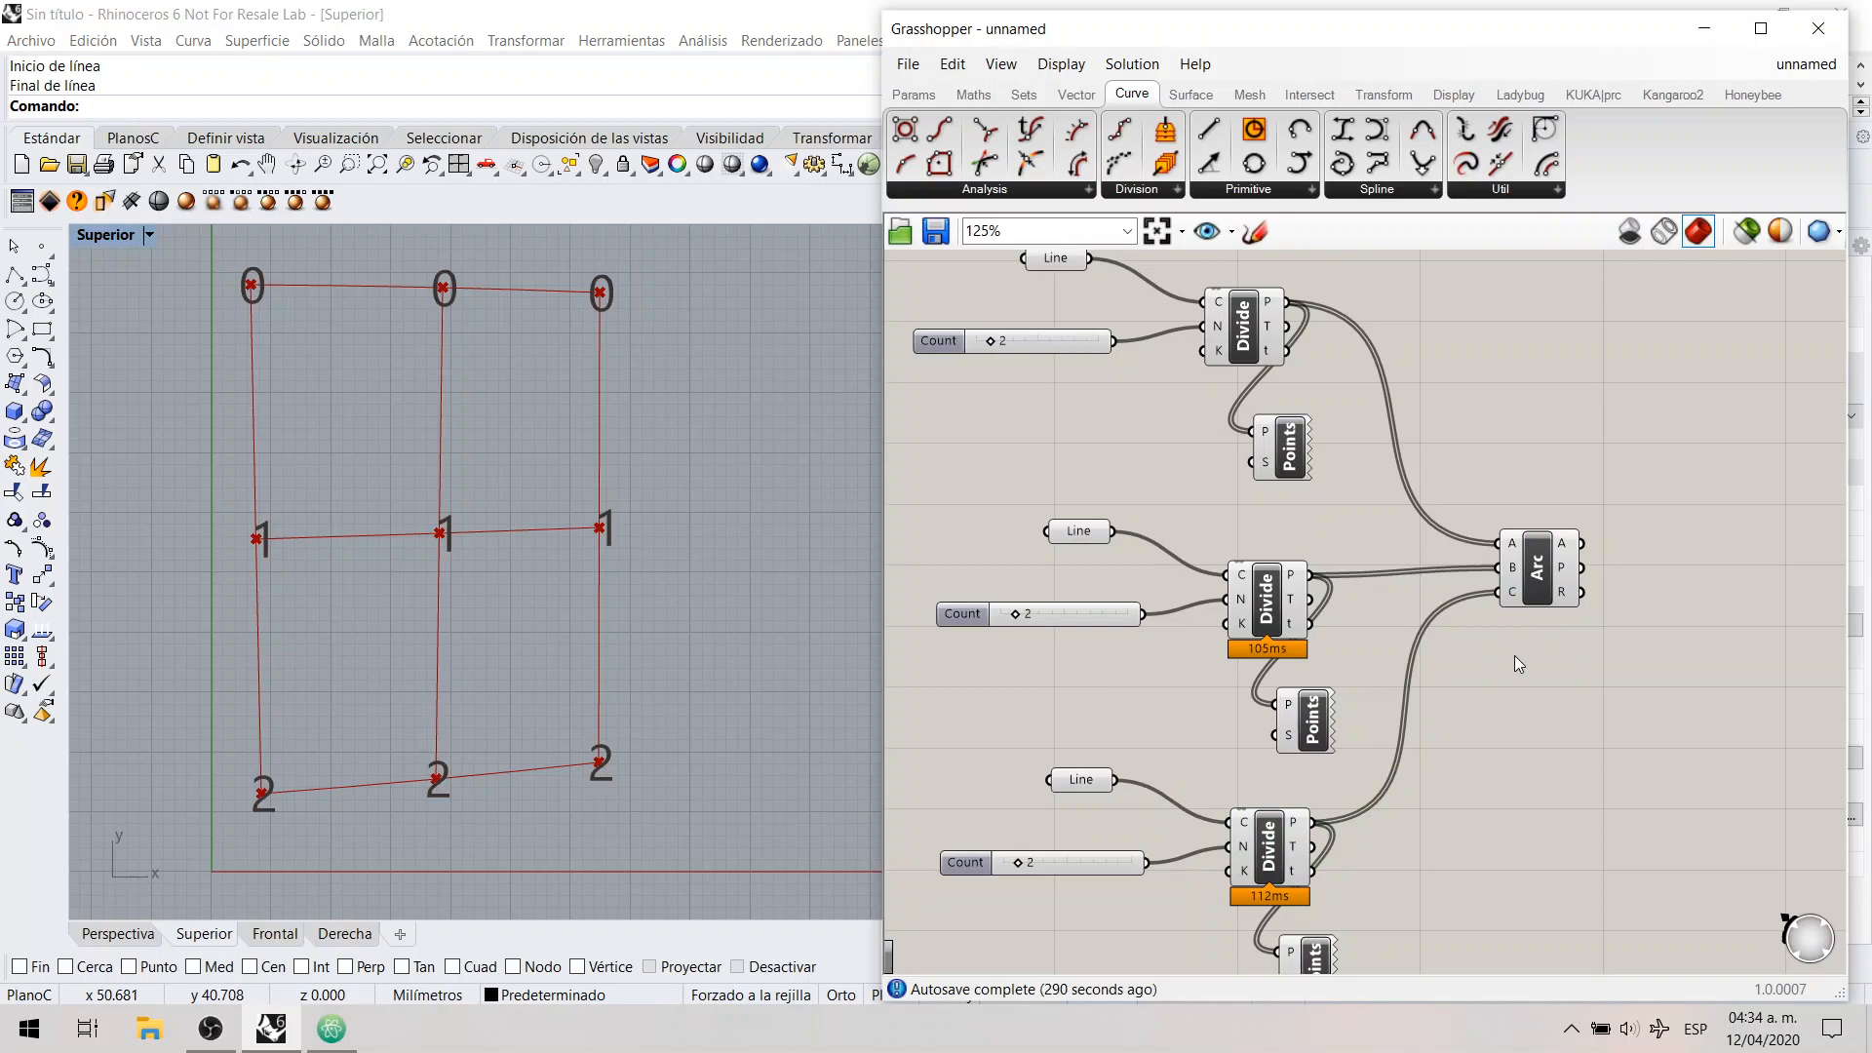
Step: Examine how the points numbered 0 and 1 on the three lines are matched by the Arc's three inputs
left_click_drag(1479, 498, 1522, 630)
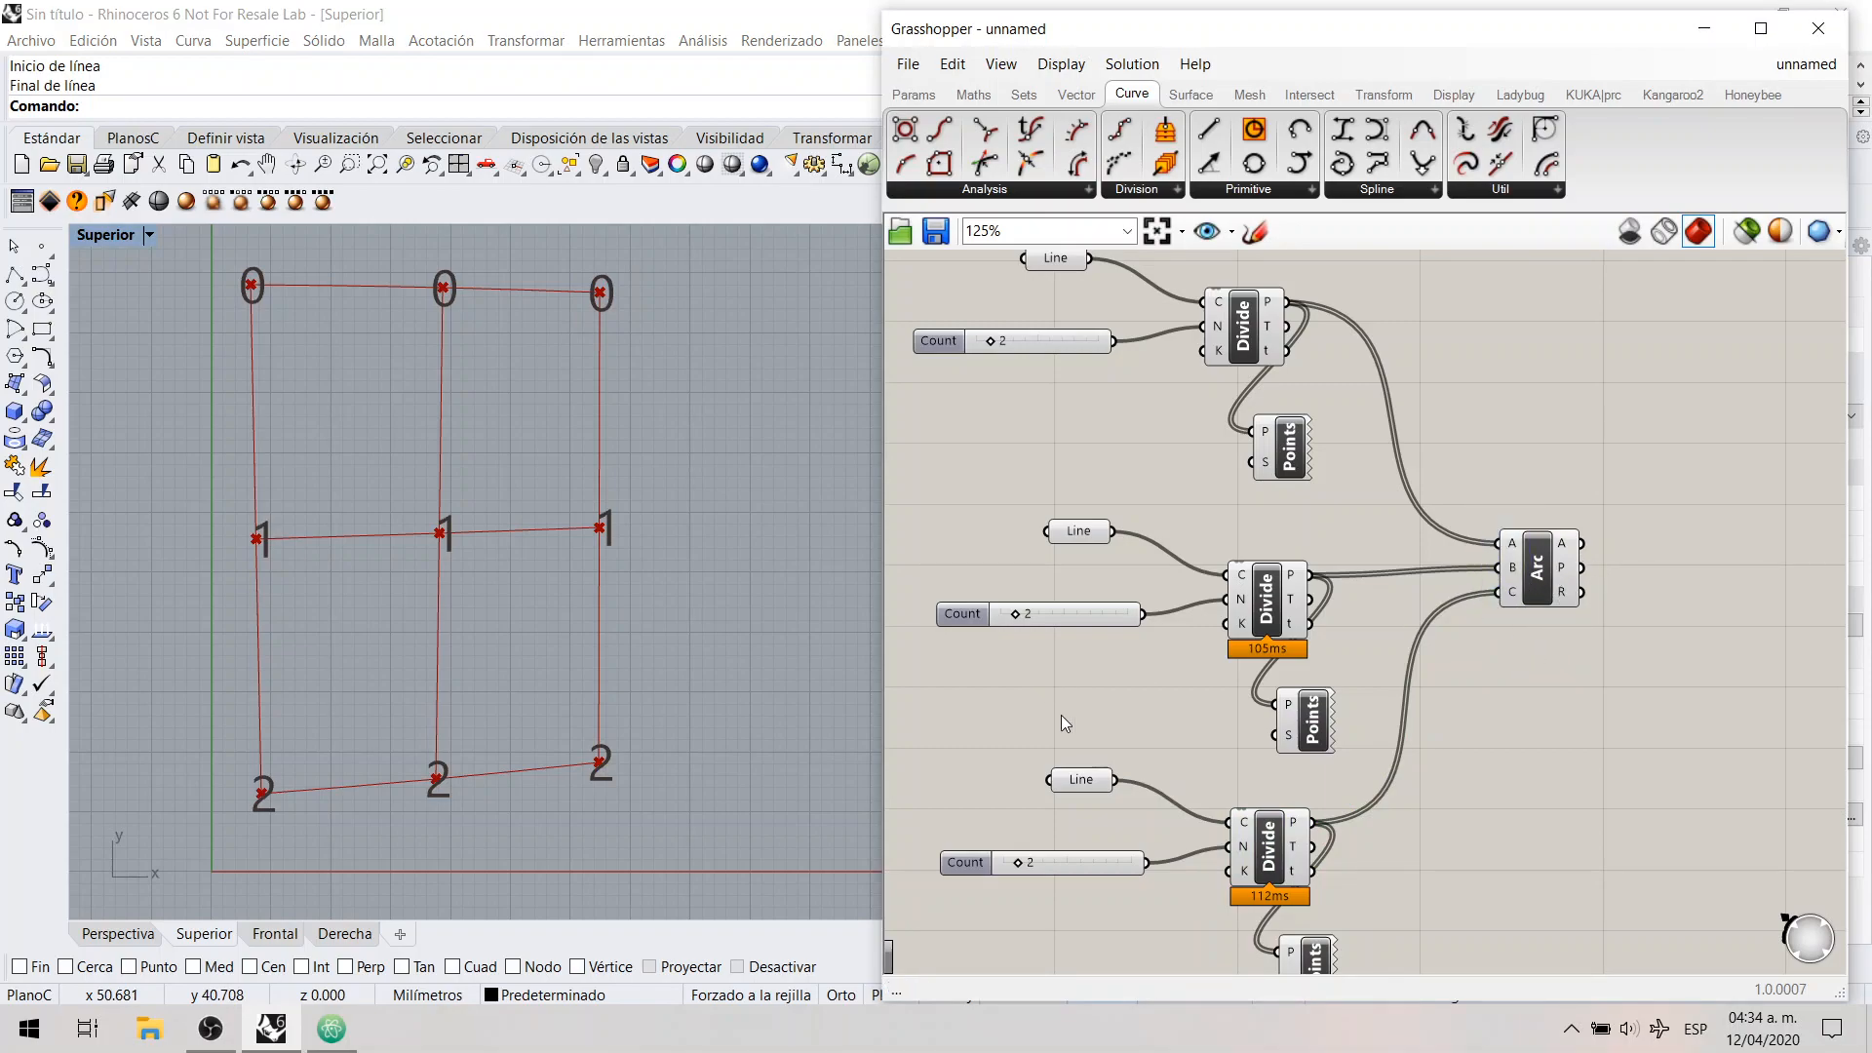
left_click_drag(234, 262, 657, 325)
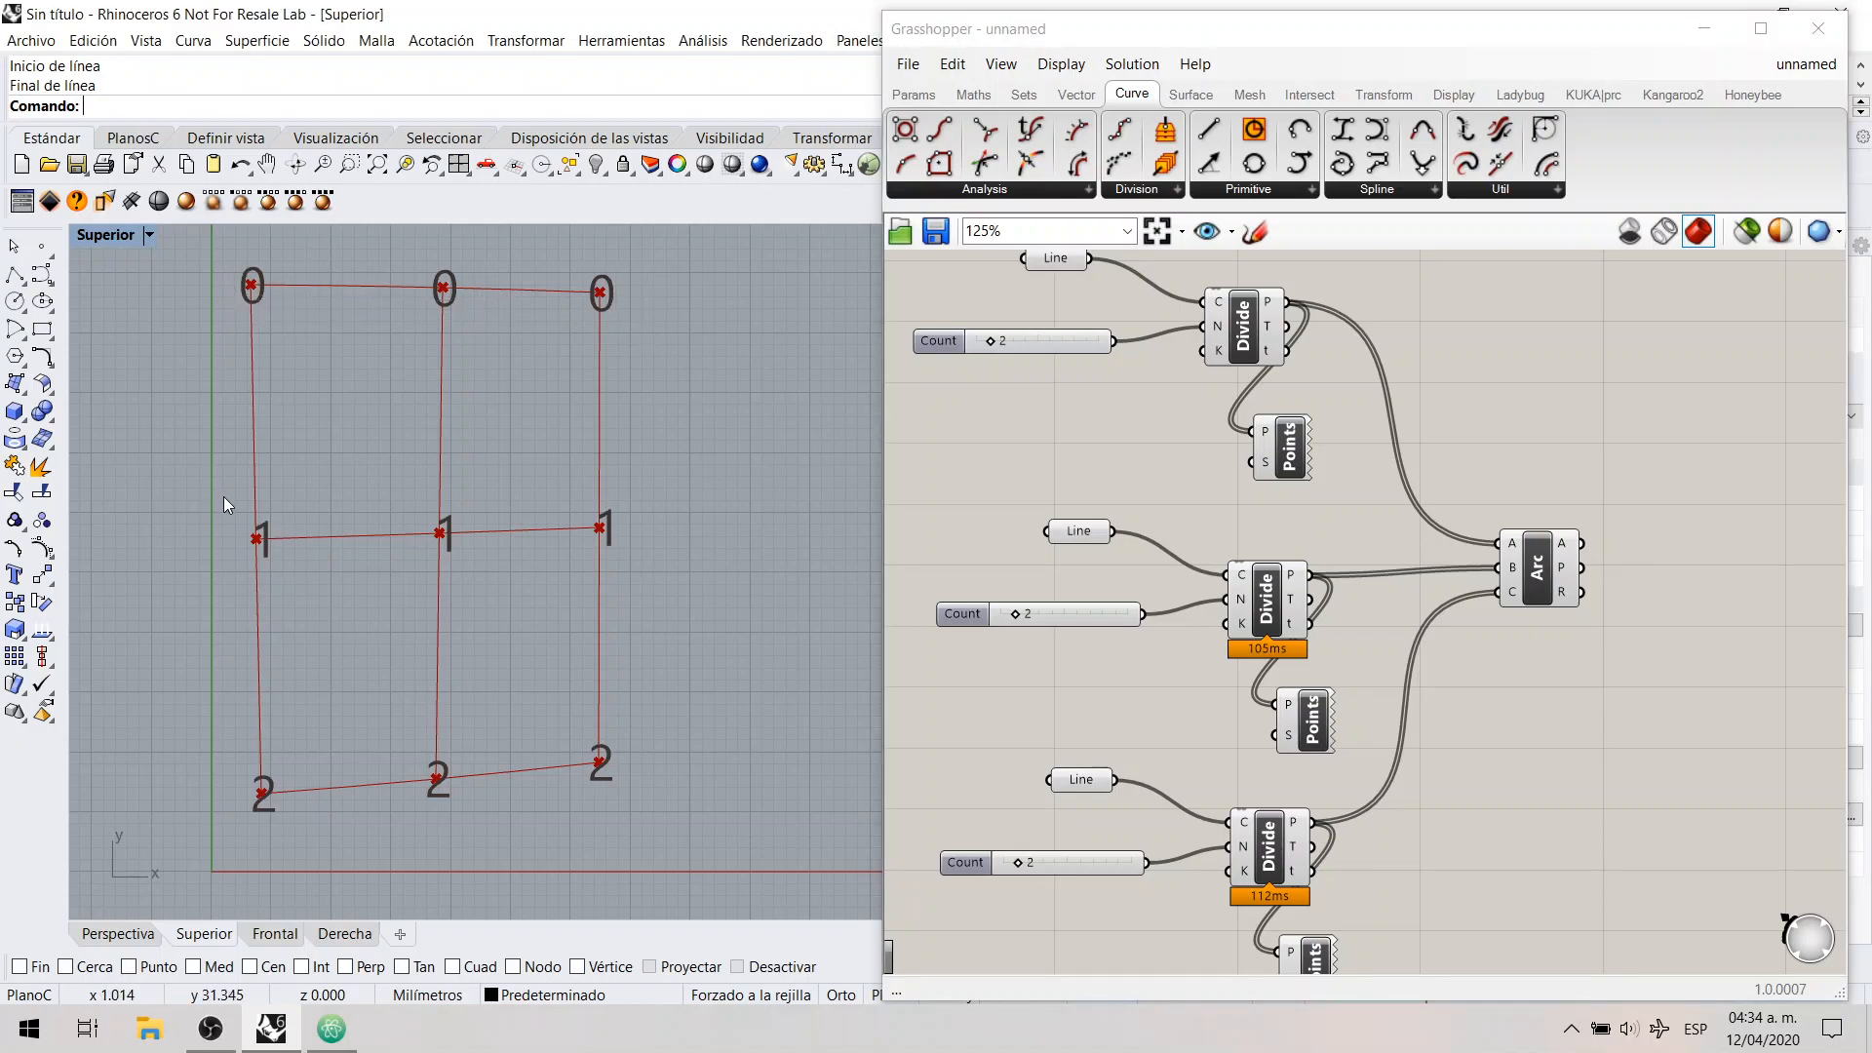
left_click_drag(314, 585, 499, 498)
left_click_drag(1485, 551, 1524, 575)
left_click_drag(560, 563, 652, 495)
left_click_drag(1498, 616, 1512, 599)
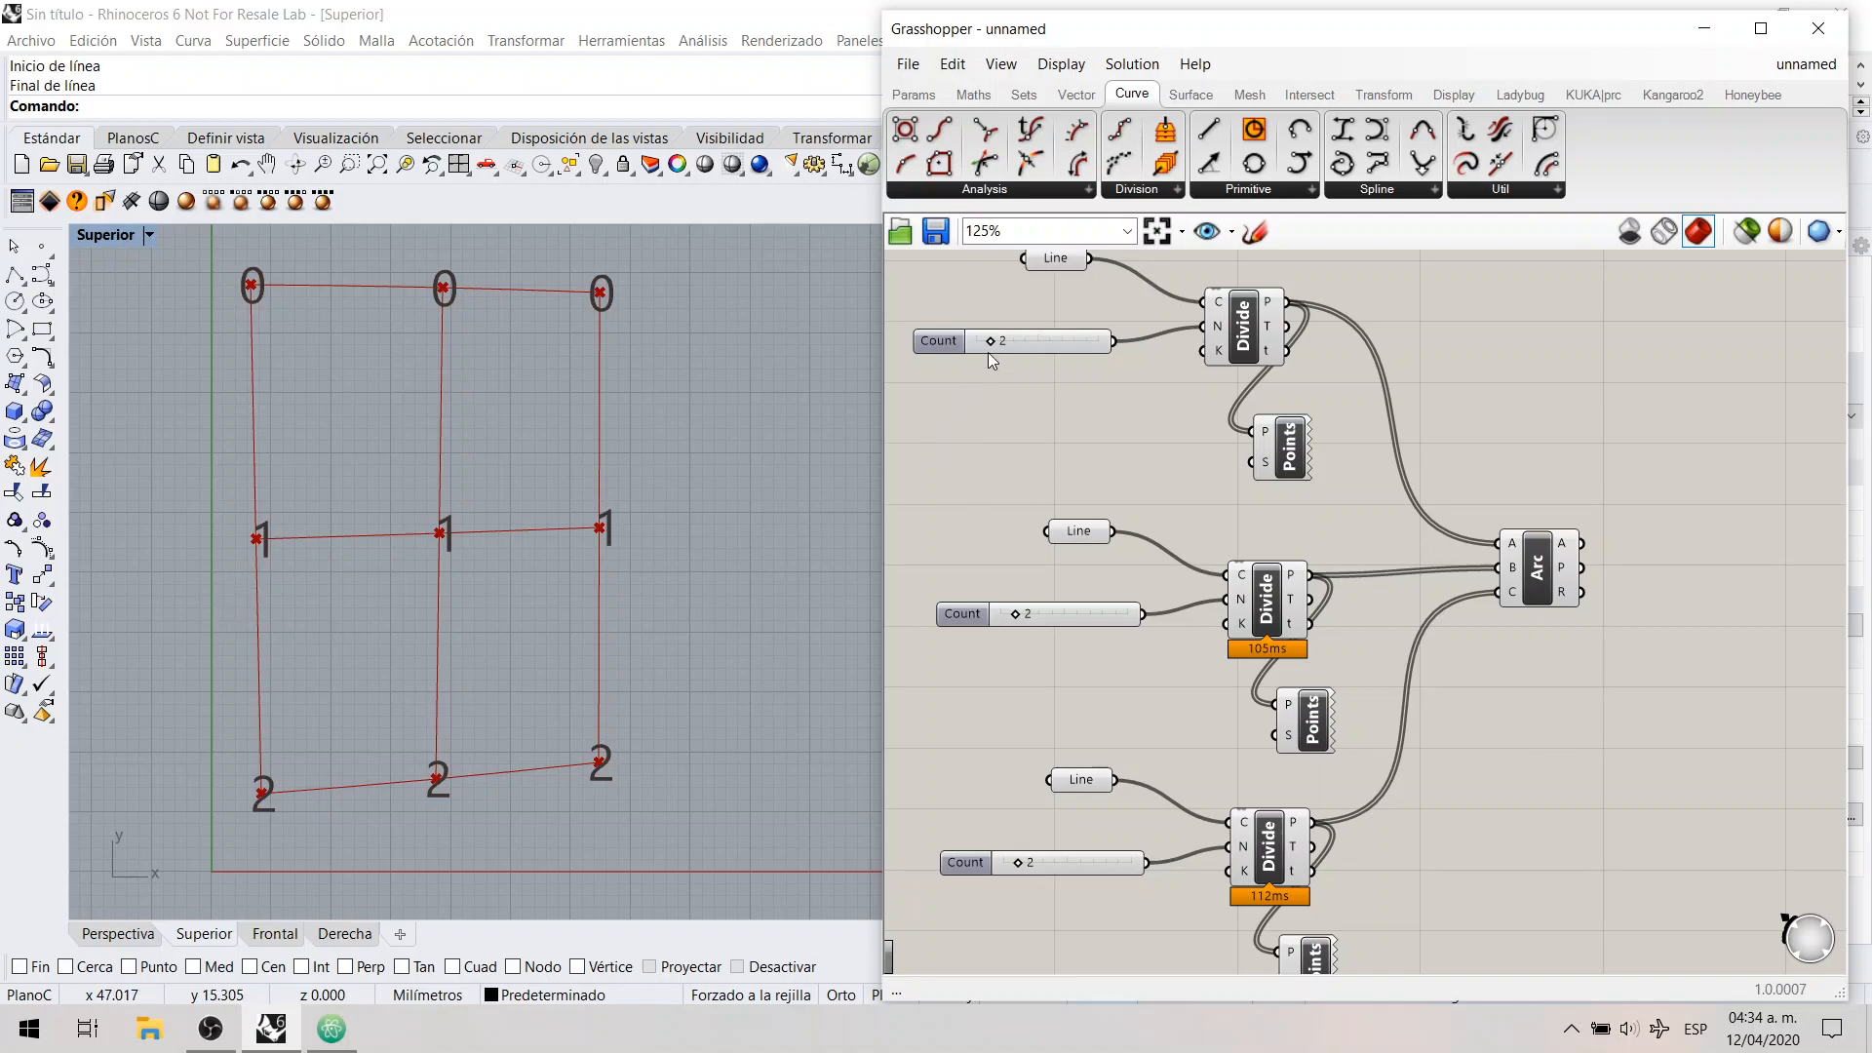
Step: Set the first Divide Curve's Count to 4 and examine how the arcs match the uneven point lists
left_click(1239, 332)
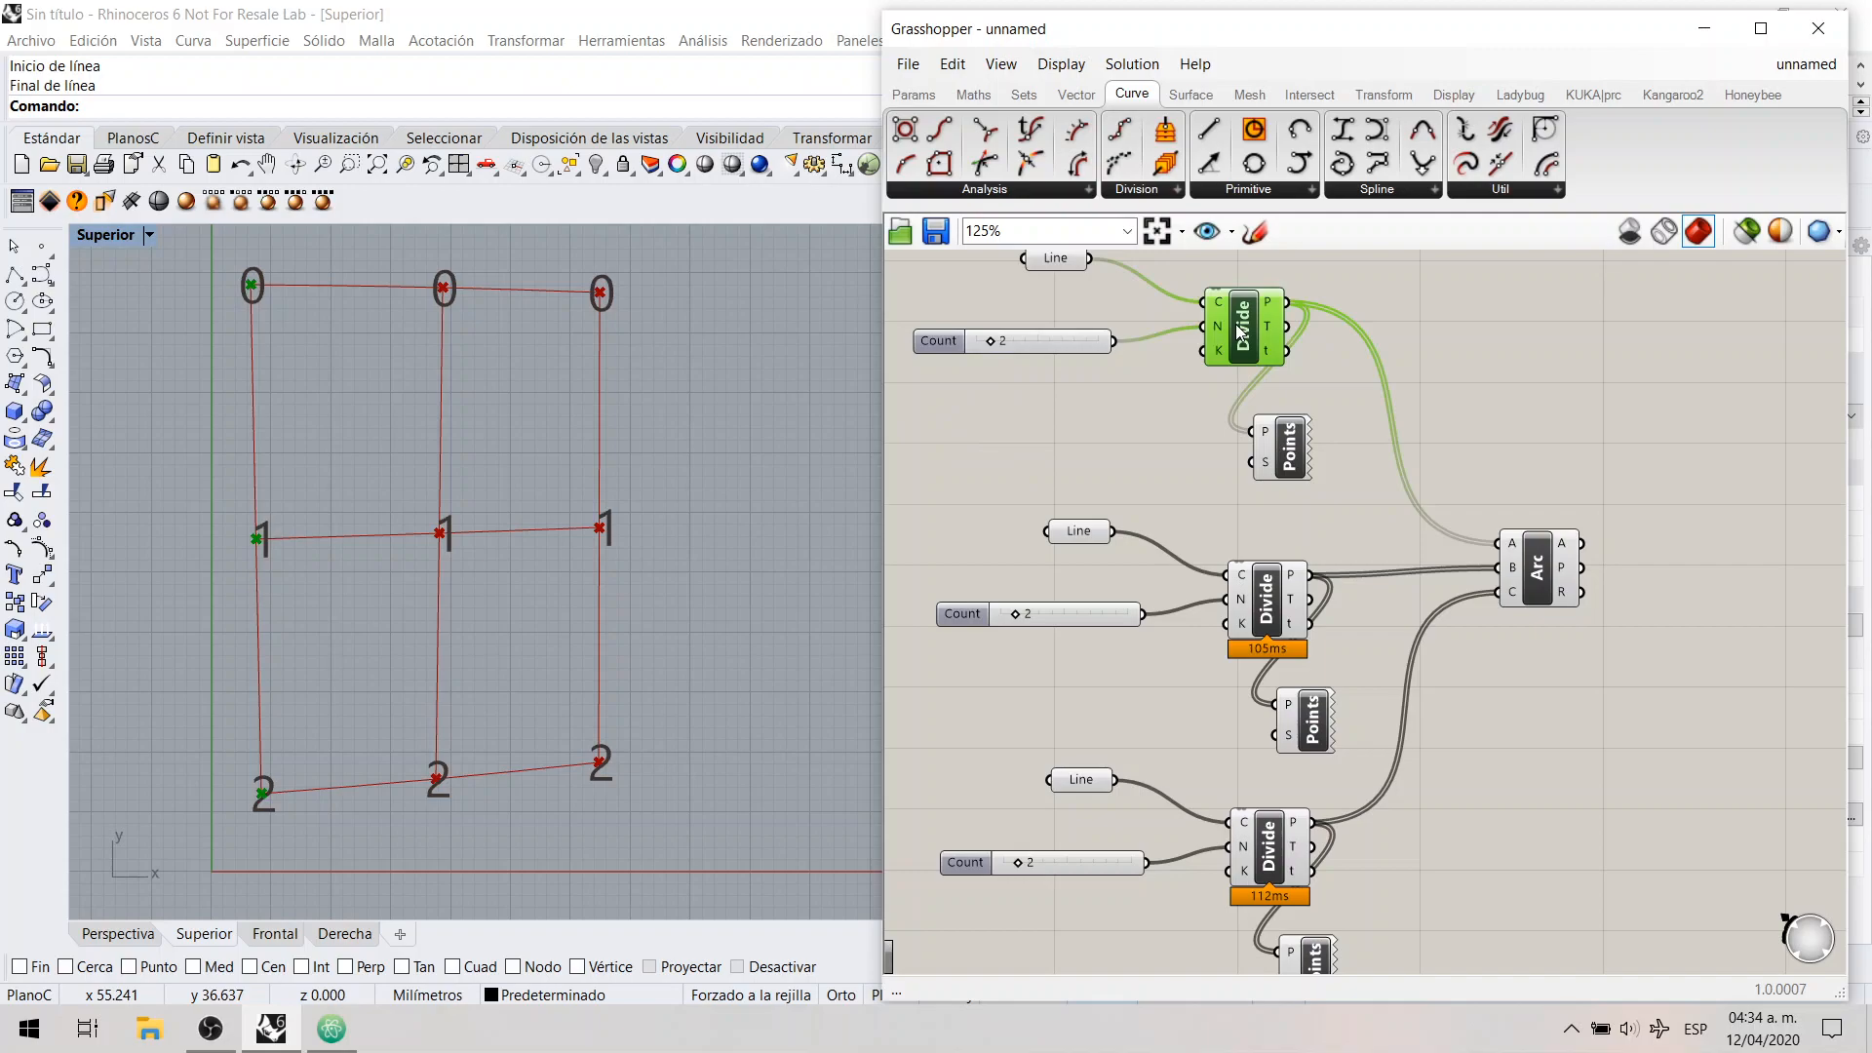
left_click_drag(991, 341, 1021, 341)
left_click(1037, 414)
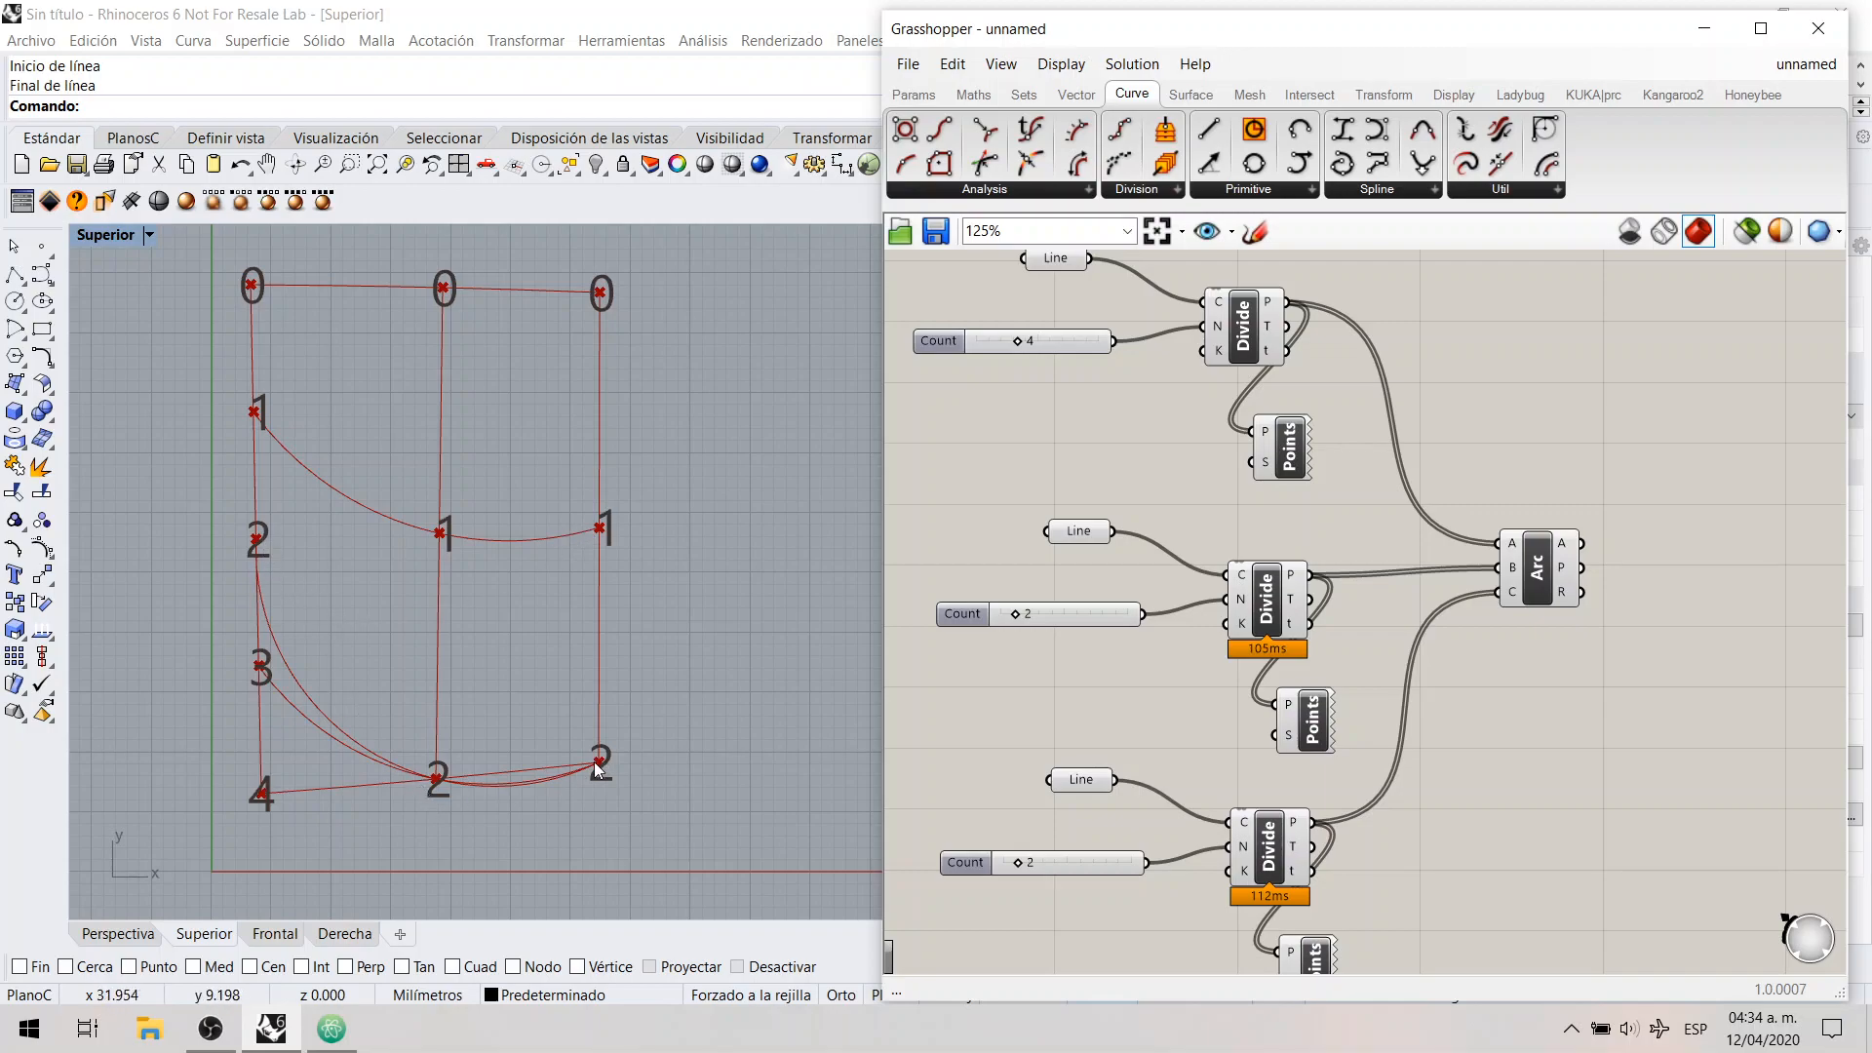
left_click_drag(400, 860, 653, 242)
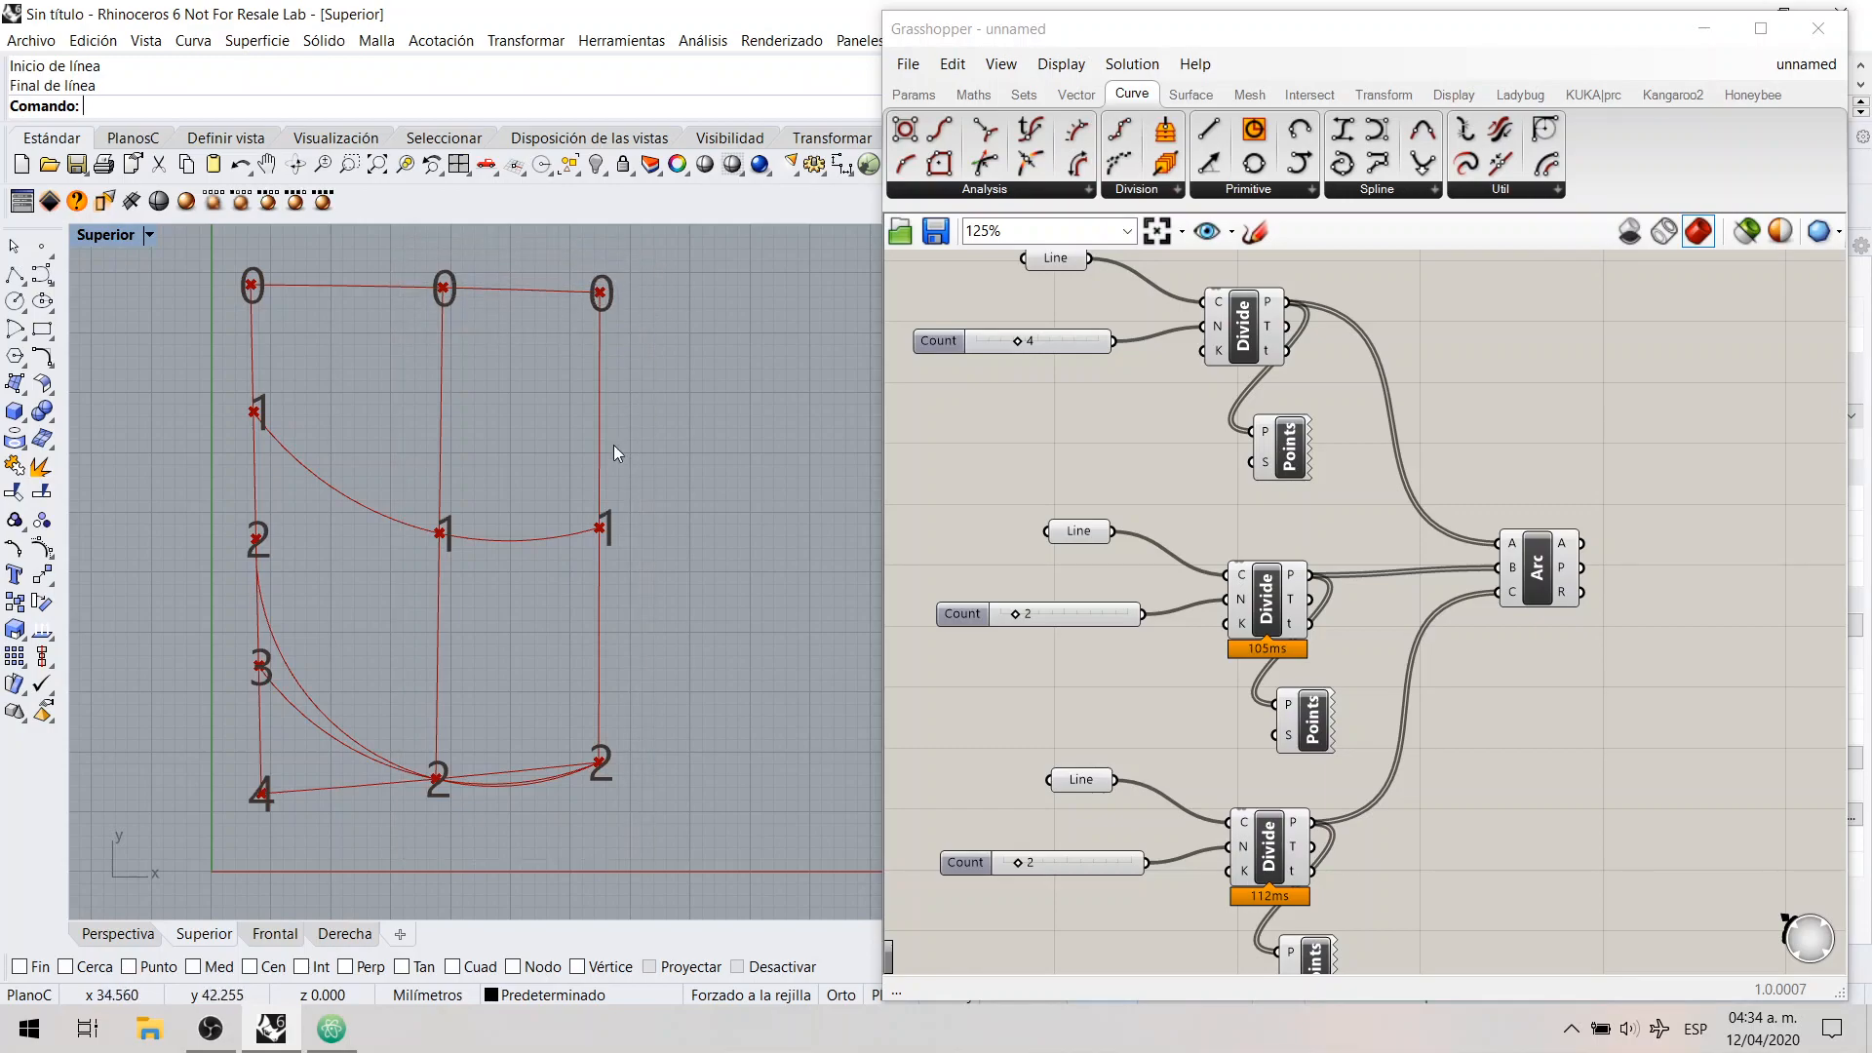
left_click_drag(447, 741, 465, 731)
left_click_drag(589, 823, 634, 712)
Step: Set the third Divide Curve's Count slider to 6
left_click(1307, 784)
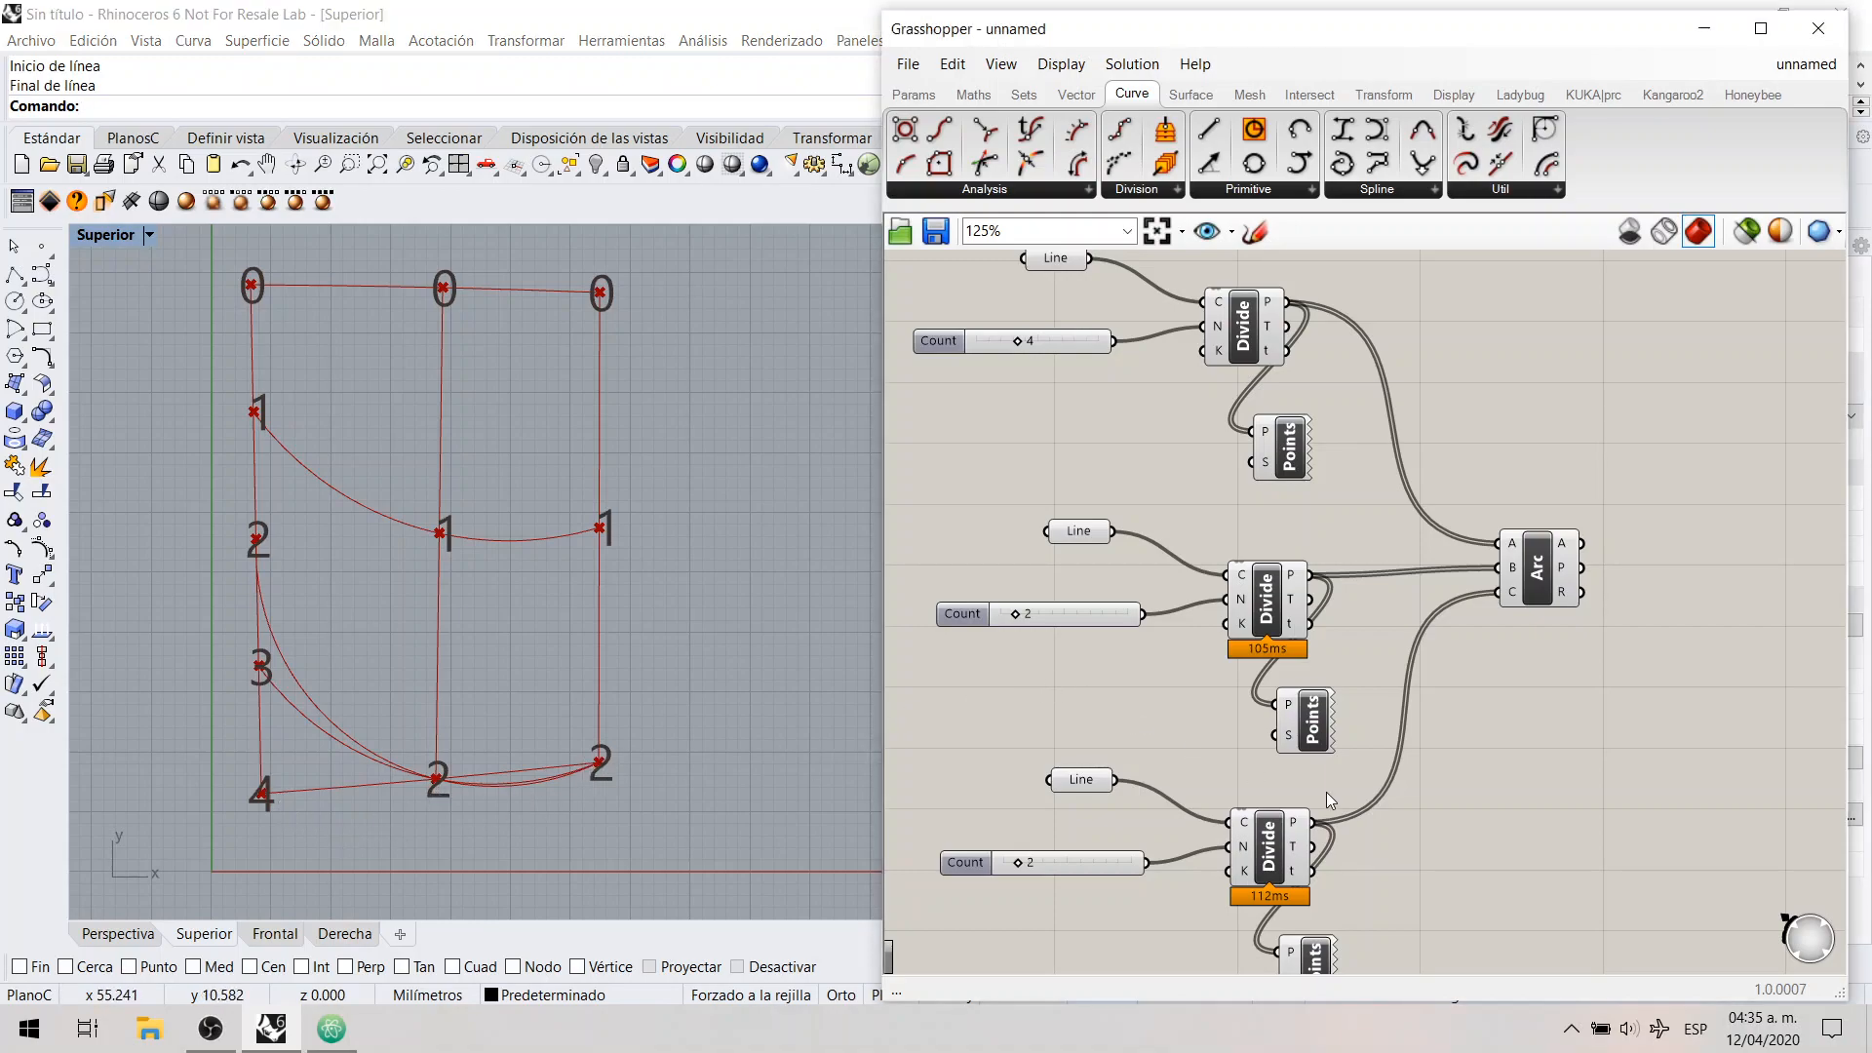
left_click(1276, 849)
left_click_drag(1016, 864, 1074, 866)
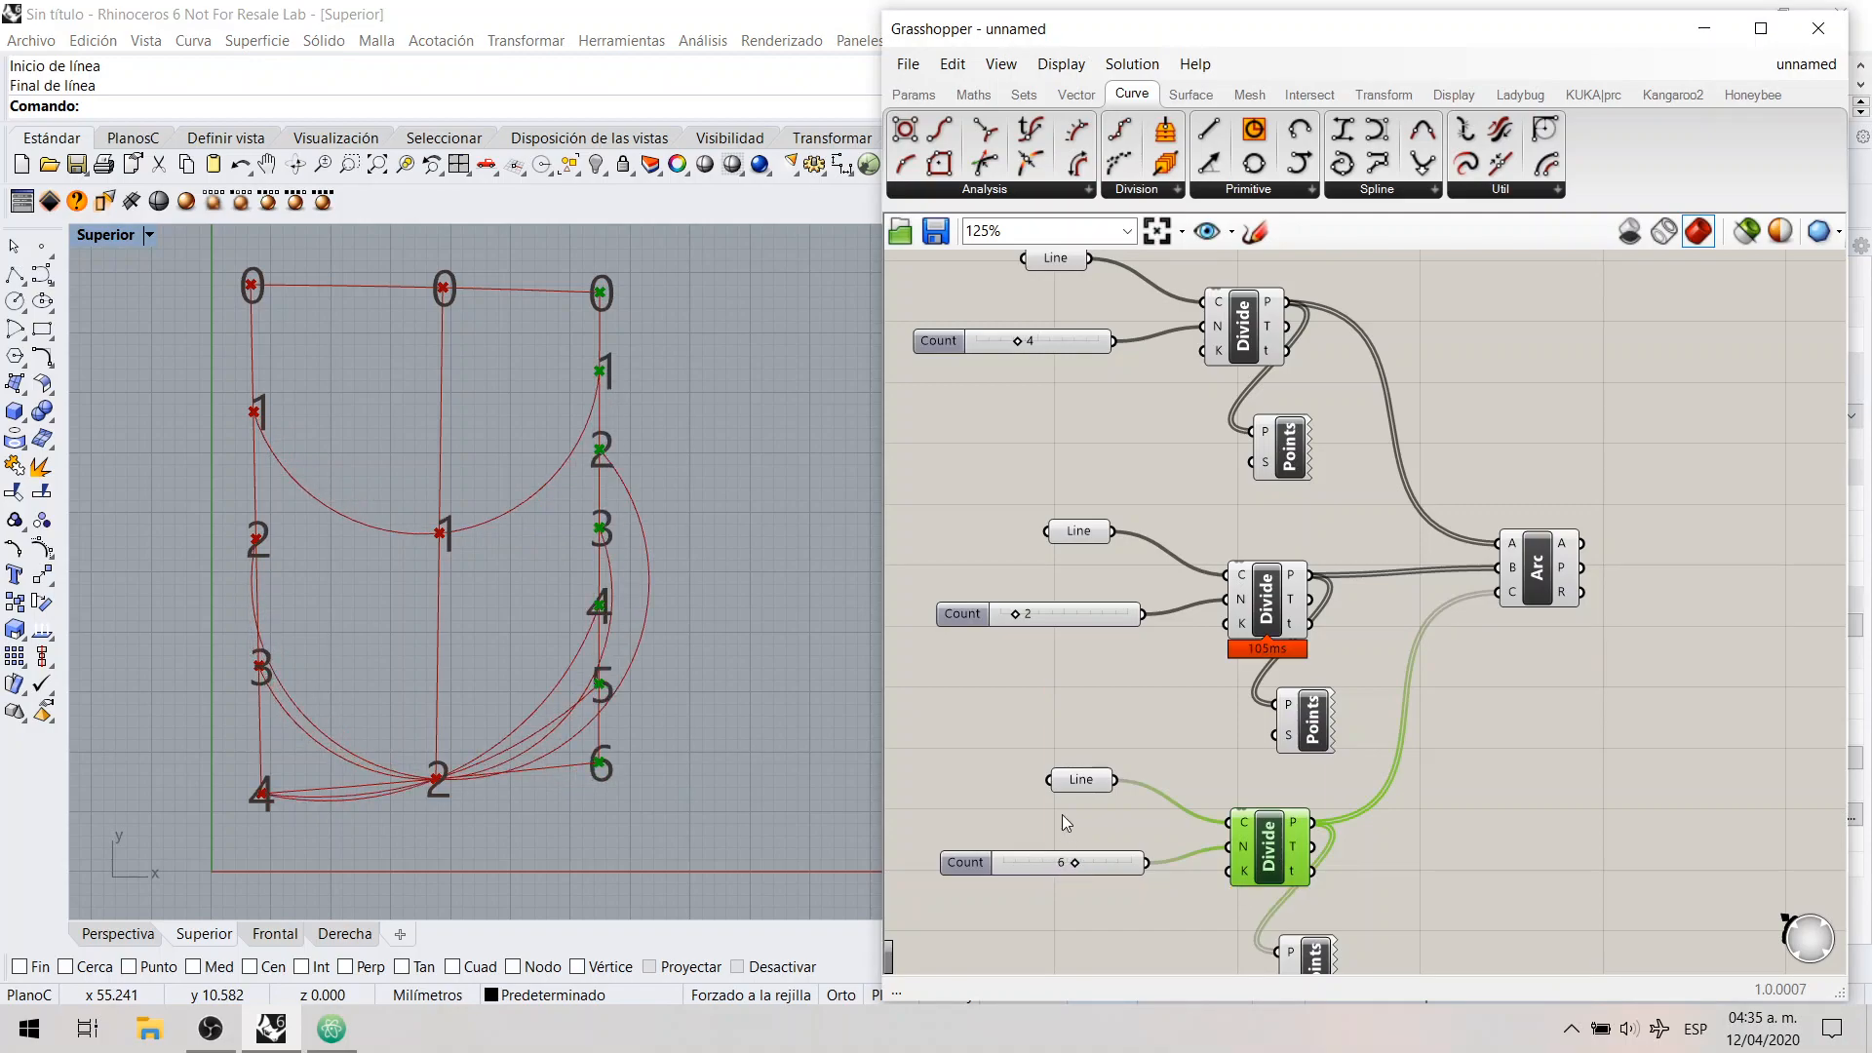
left_click(1010, 739)
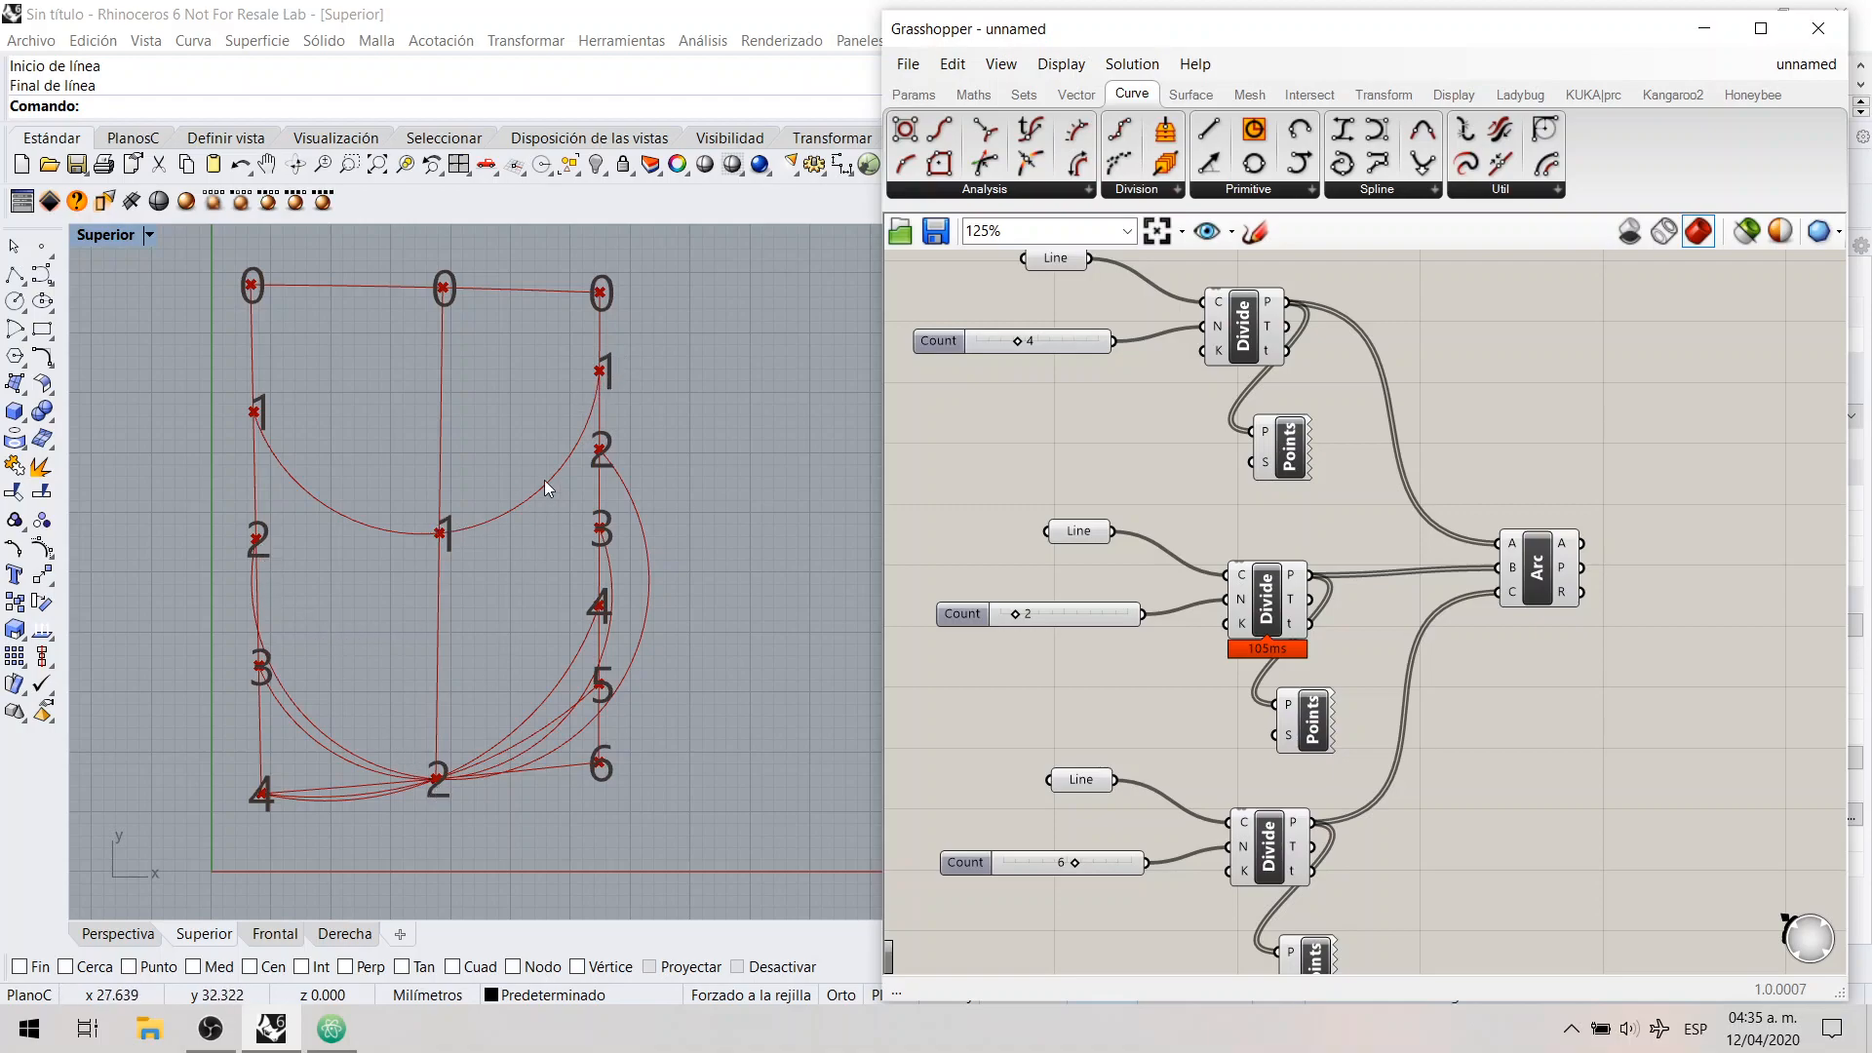
Step: Examine the arcs through the middle line's points and delete the Arc 3Pt component
left_click_drag(414, 832, 495, 267)
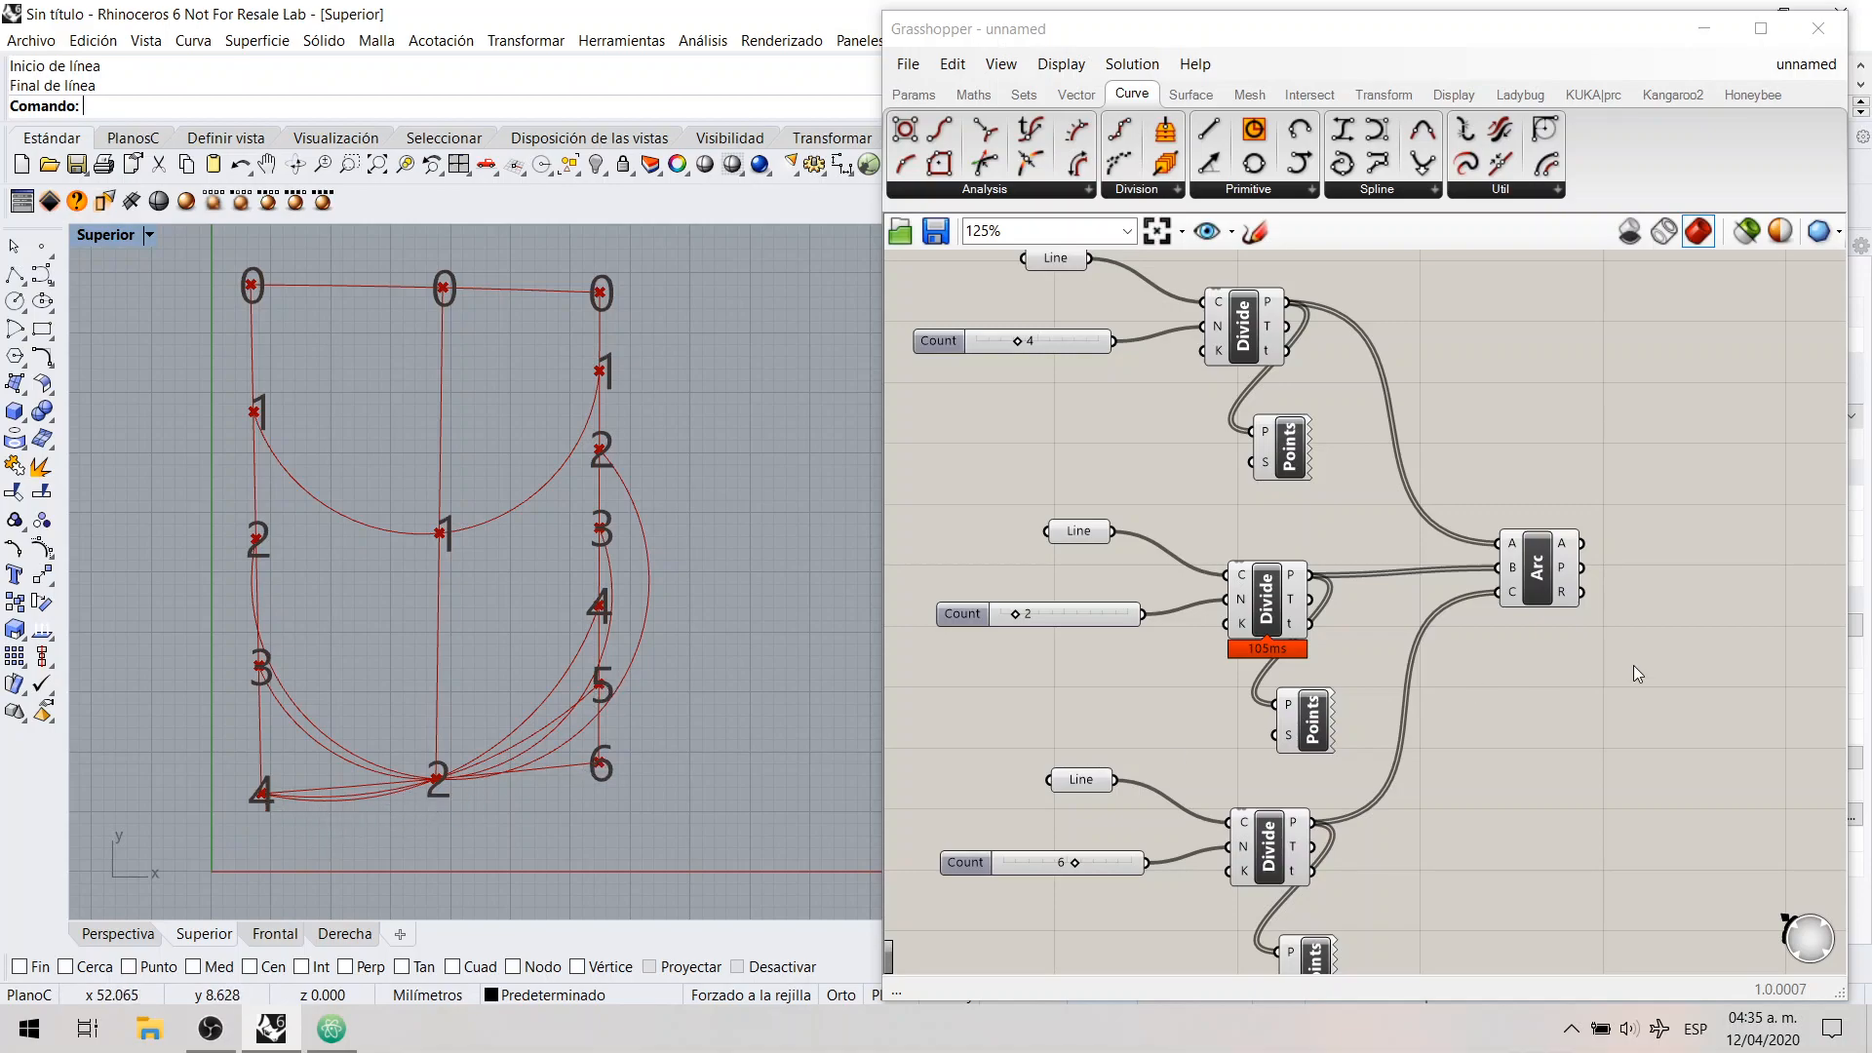
left_click(1575, 754)
mouse_move(1021, 343)
left_mouse_down()
mouse_move(1042, 349)
mouse_move(1021, 347)
left_mouse_up()
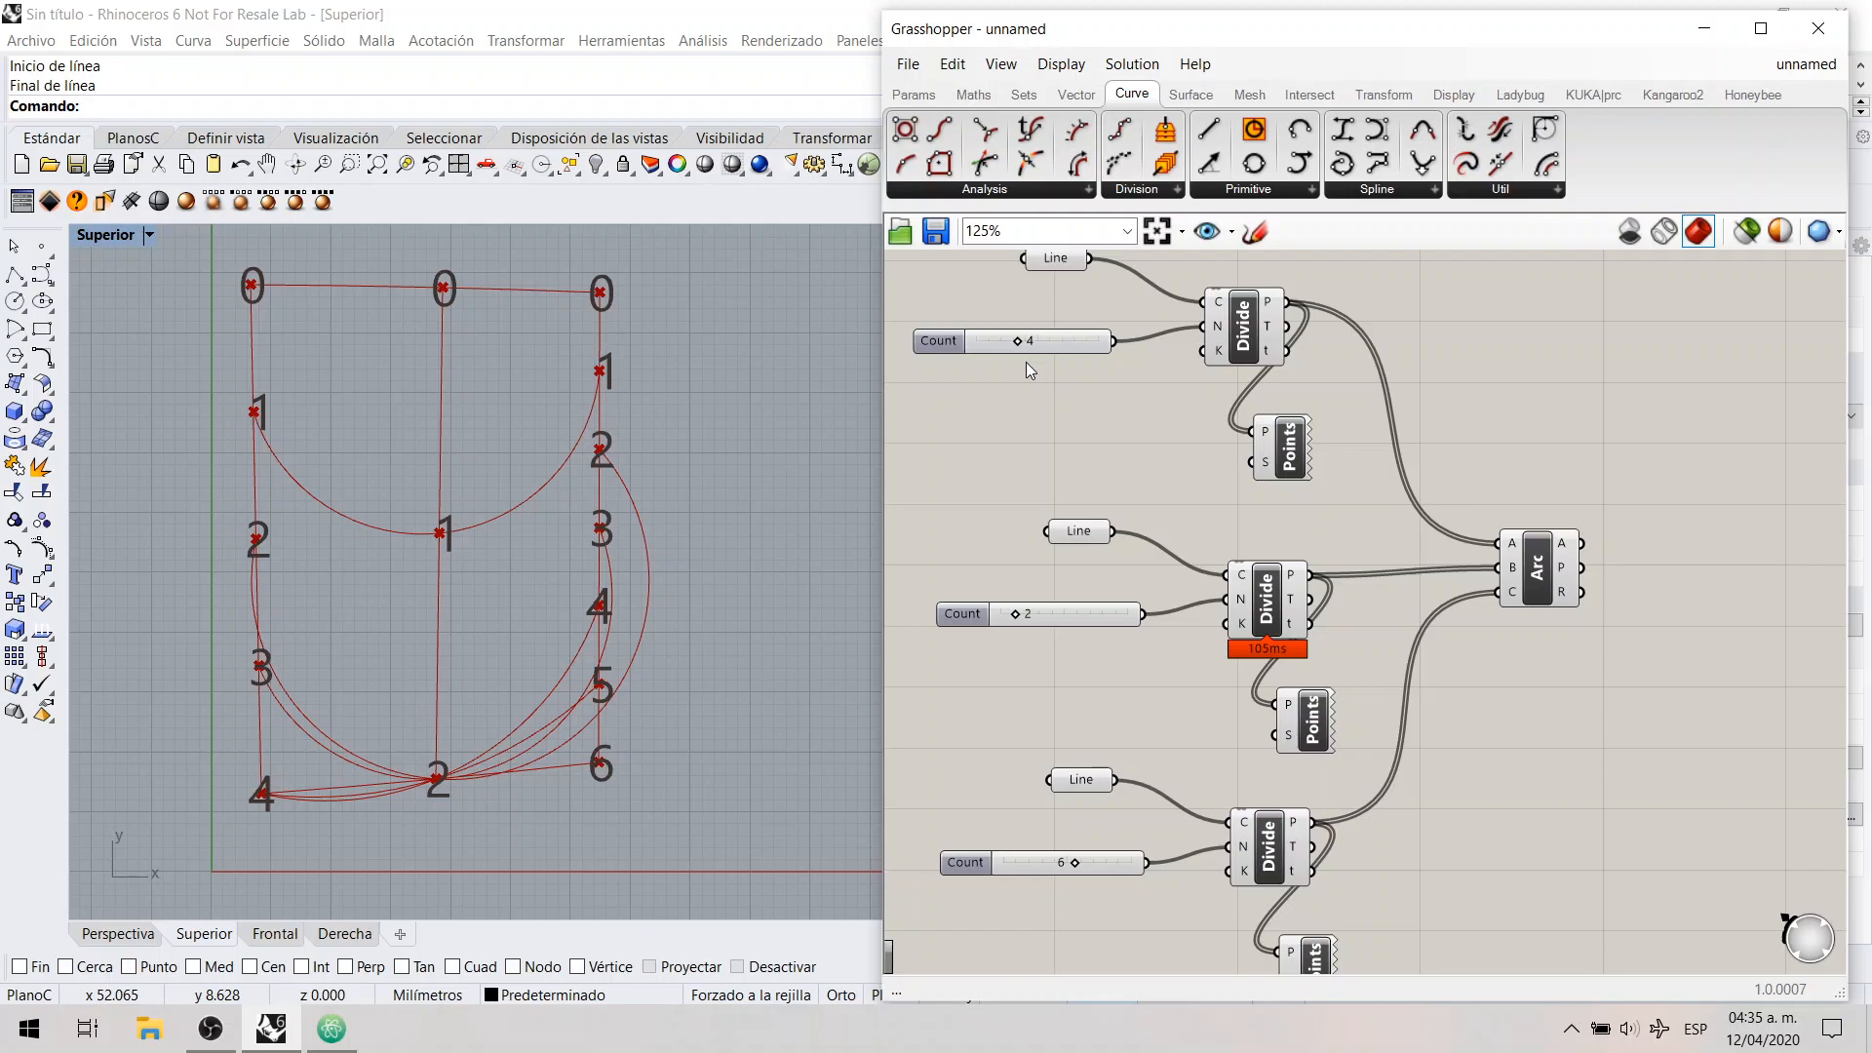
left_click(1540, 574)
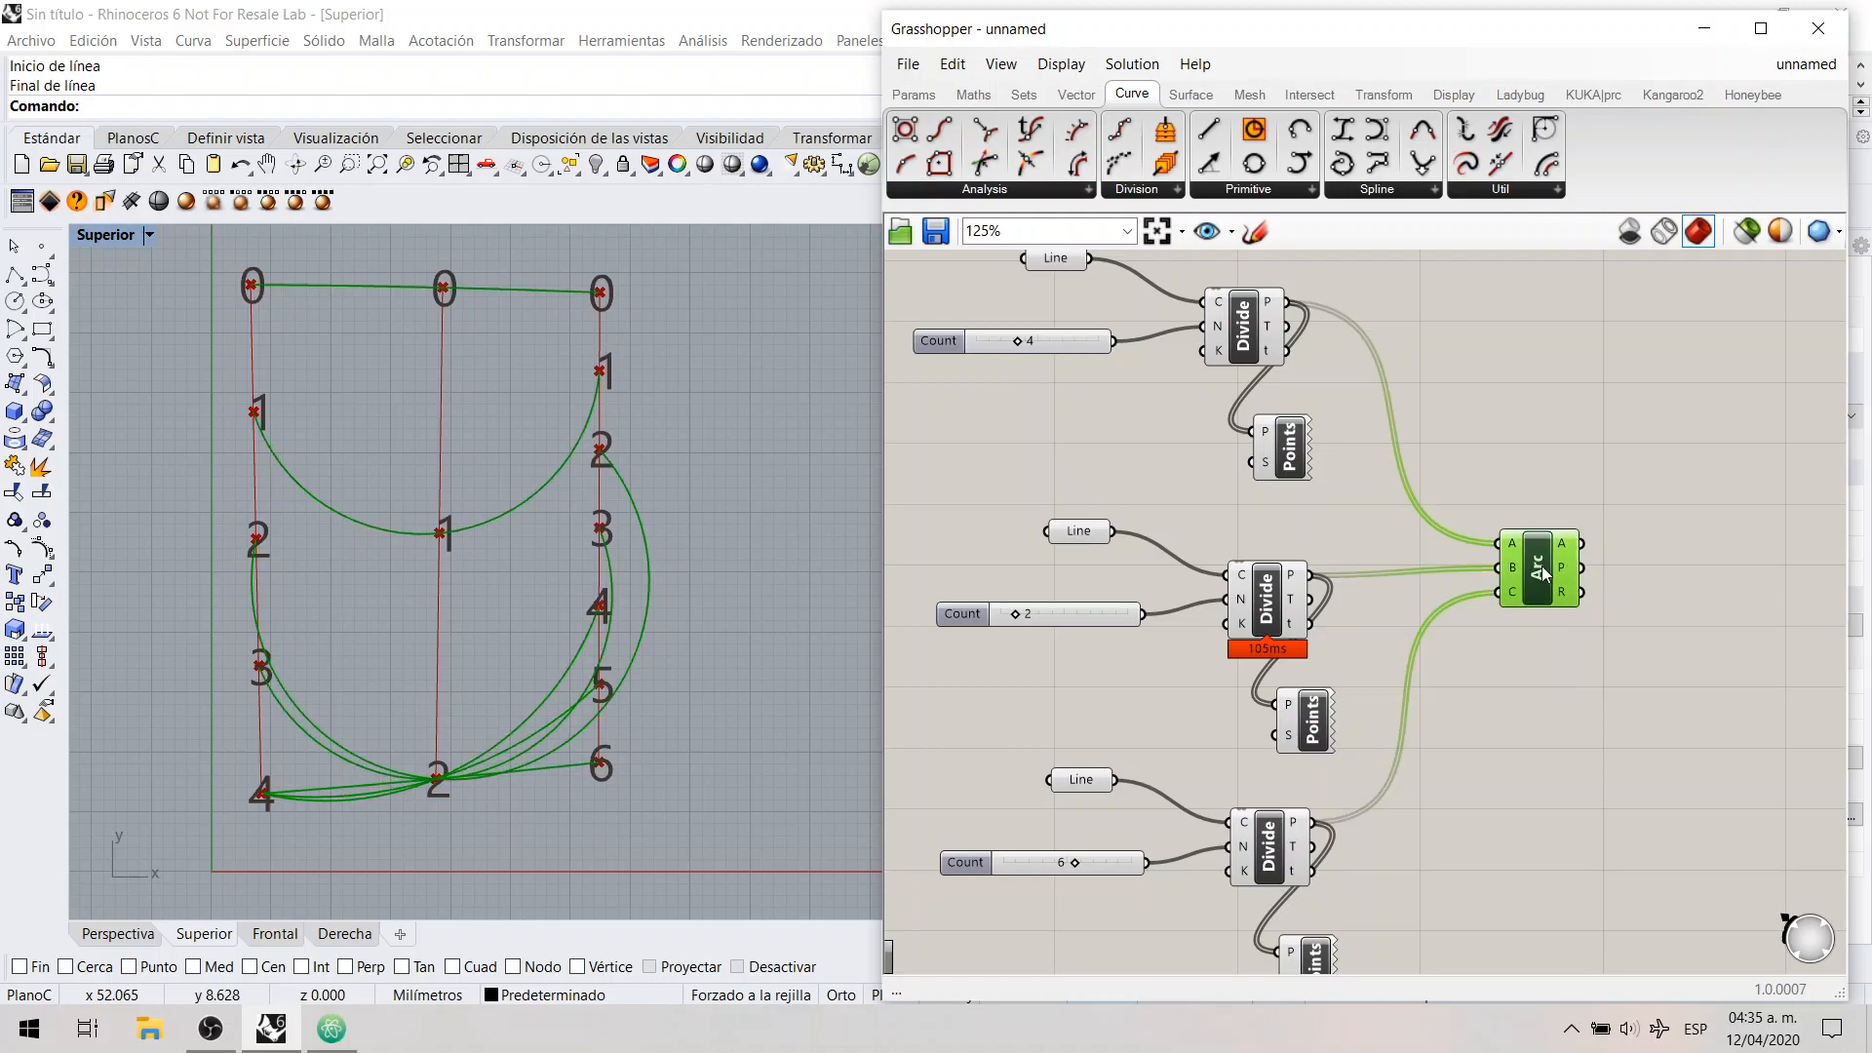
key("Delete")
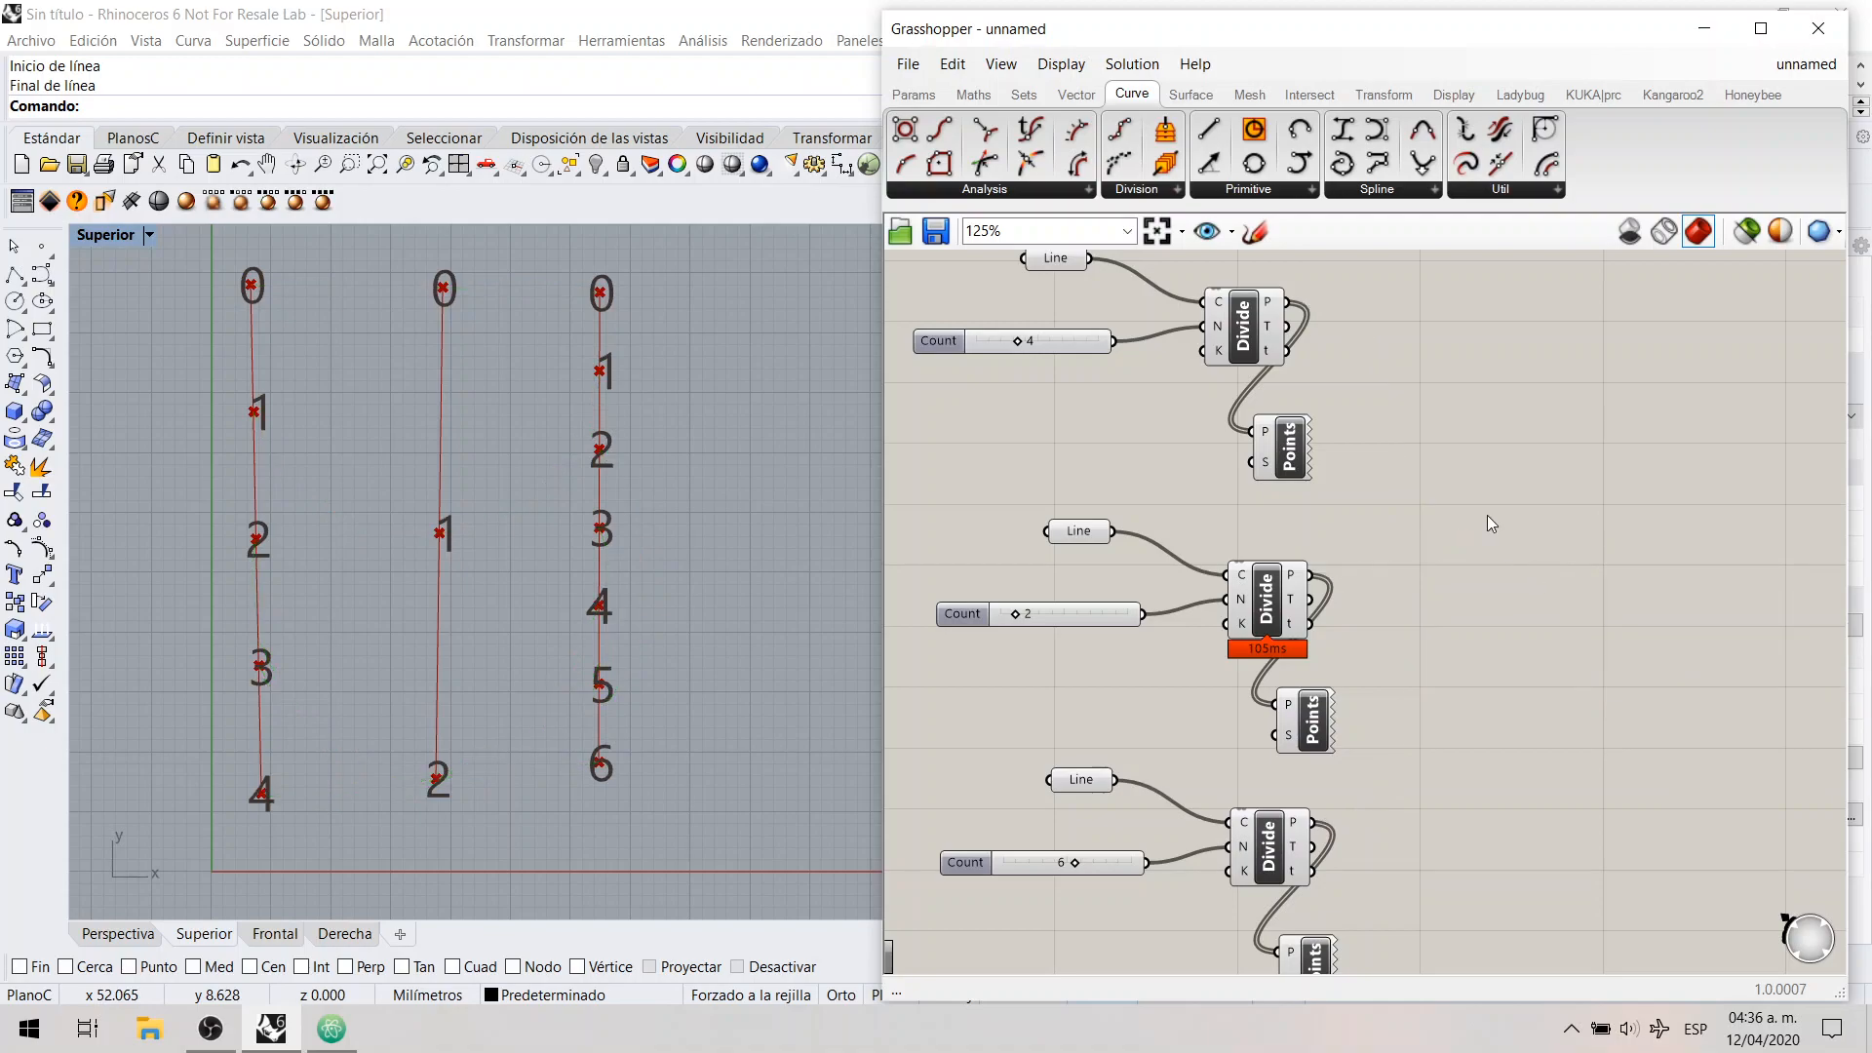
Step: Add a Point parameter to the right of the second Divide Curve component
left_click(928, 99)
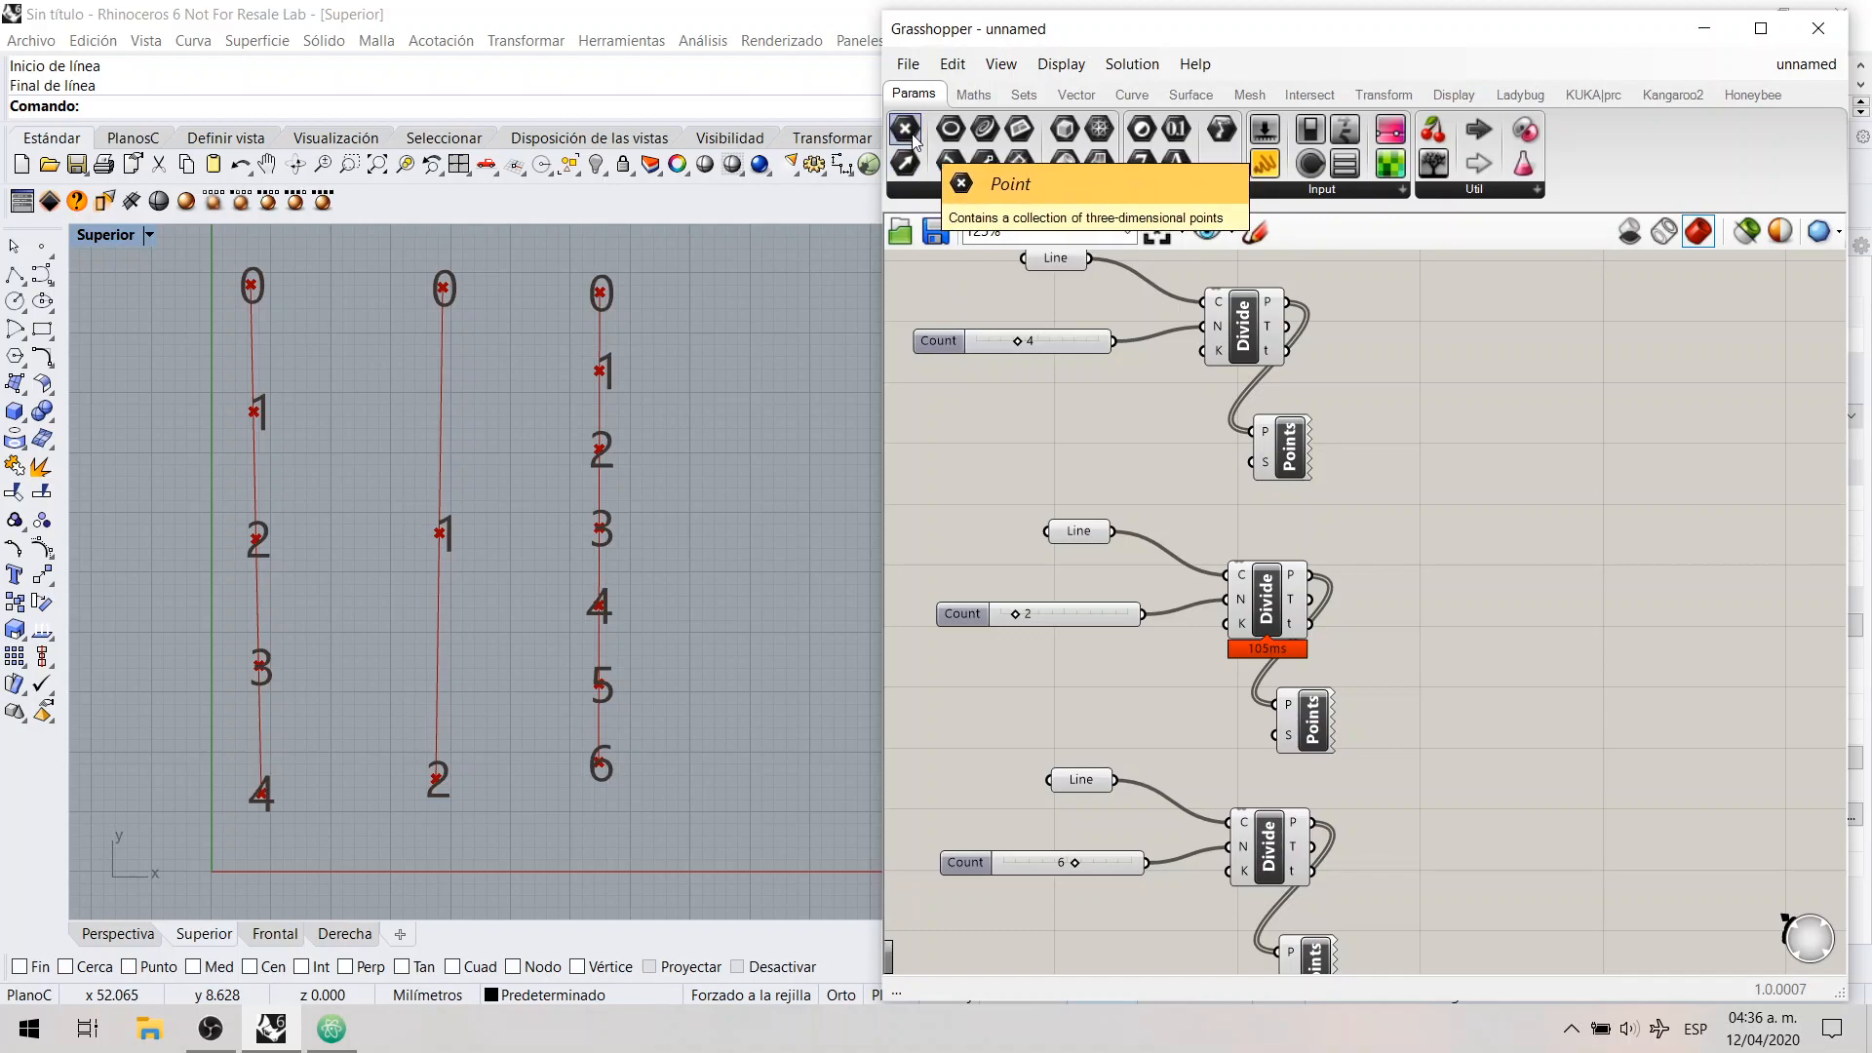
left_click_drag(914, 140, 1467, 582)
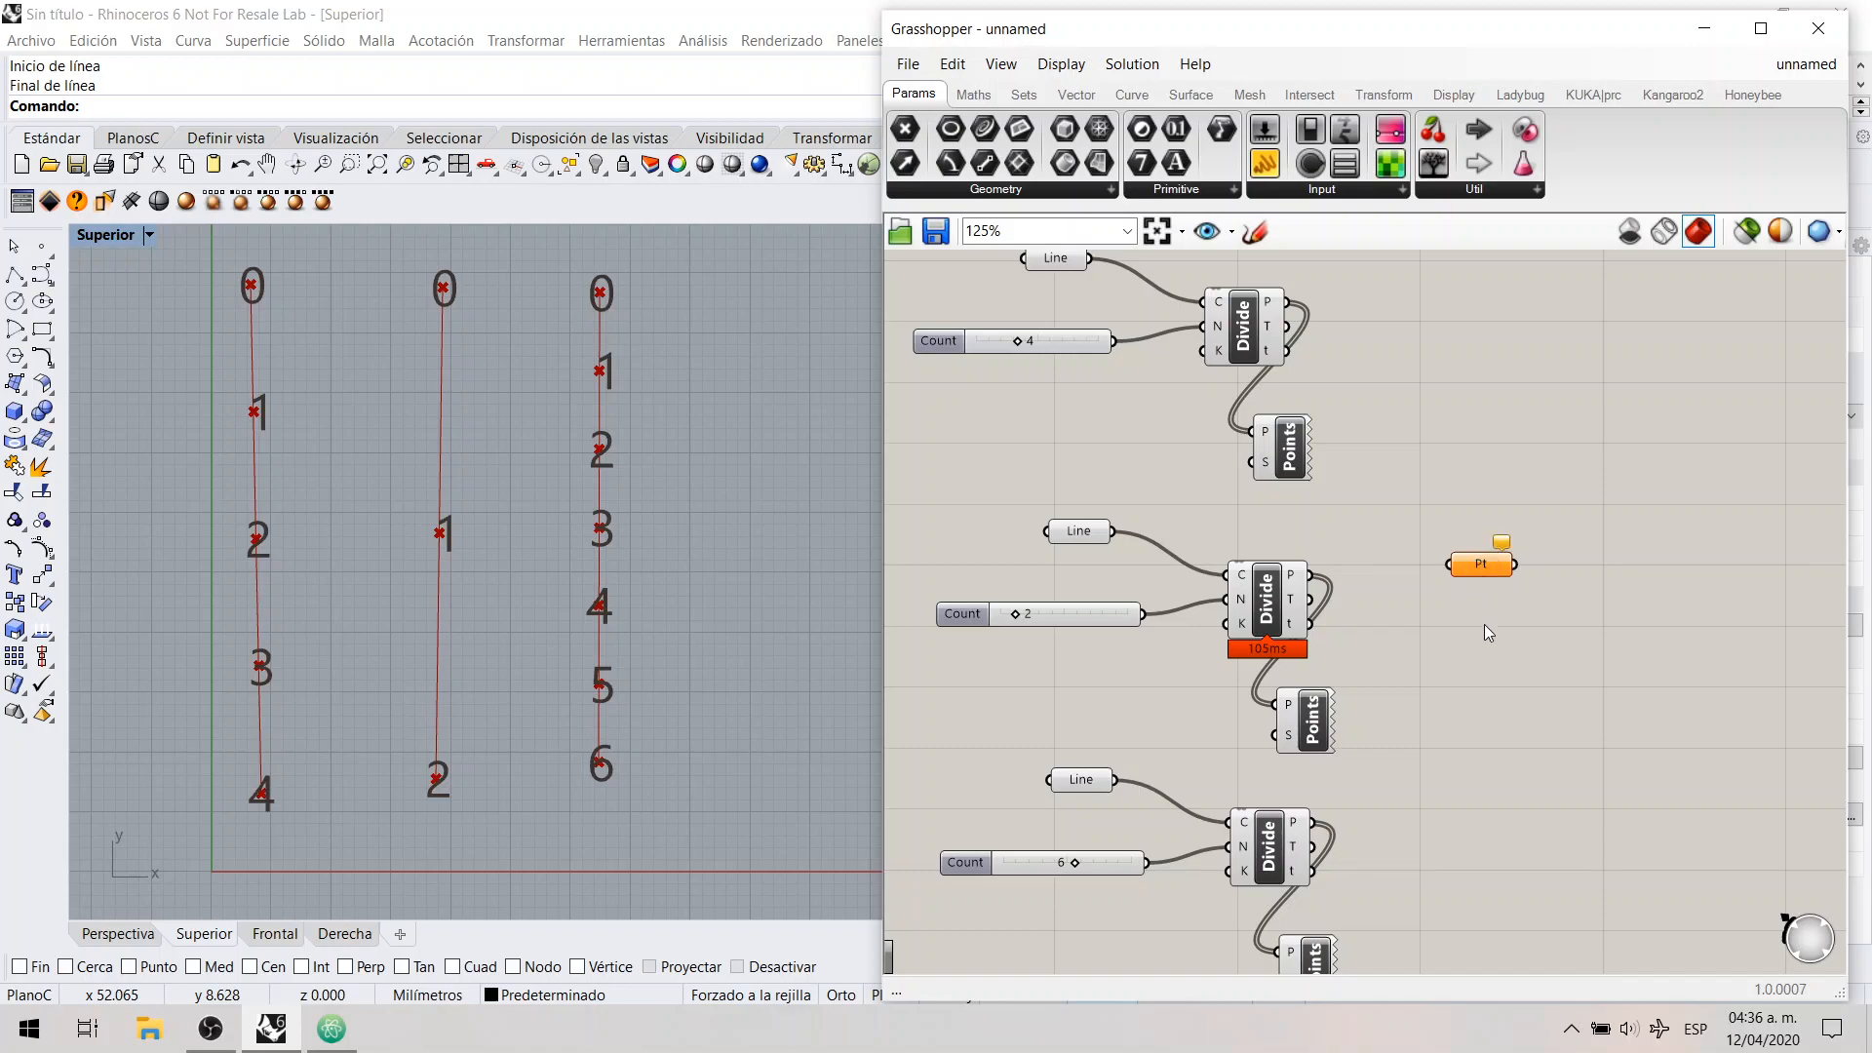
left_click(1428, 540)
Step: Assign one point to the Point parameter, placed just left of the second line's middle at about (16.3, 29.1) in the Superior view
right_click(1473, 564)
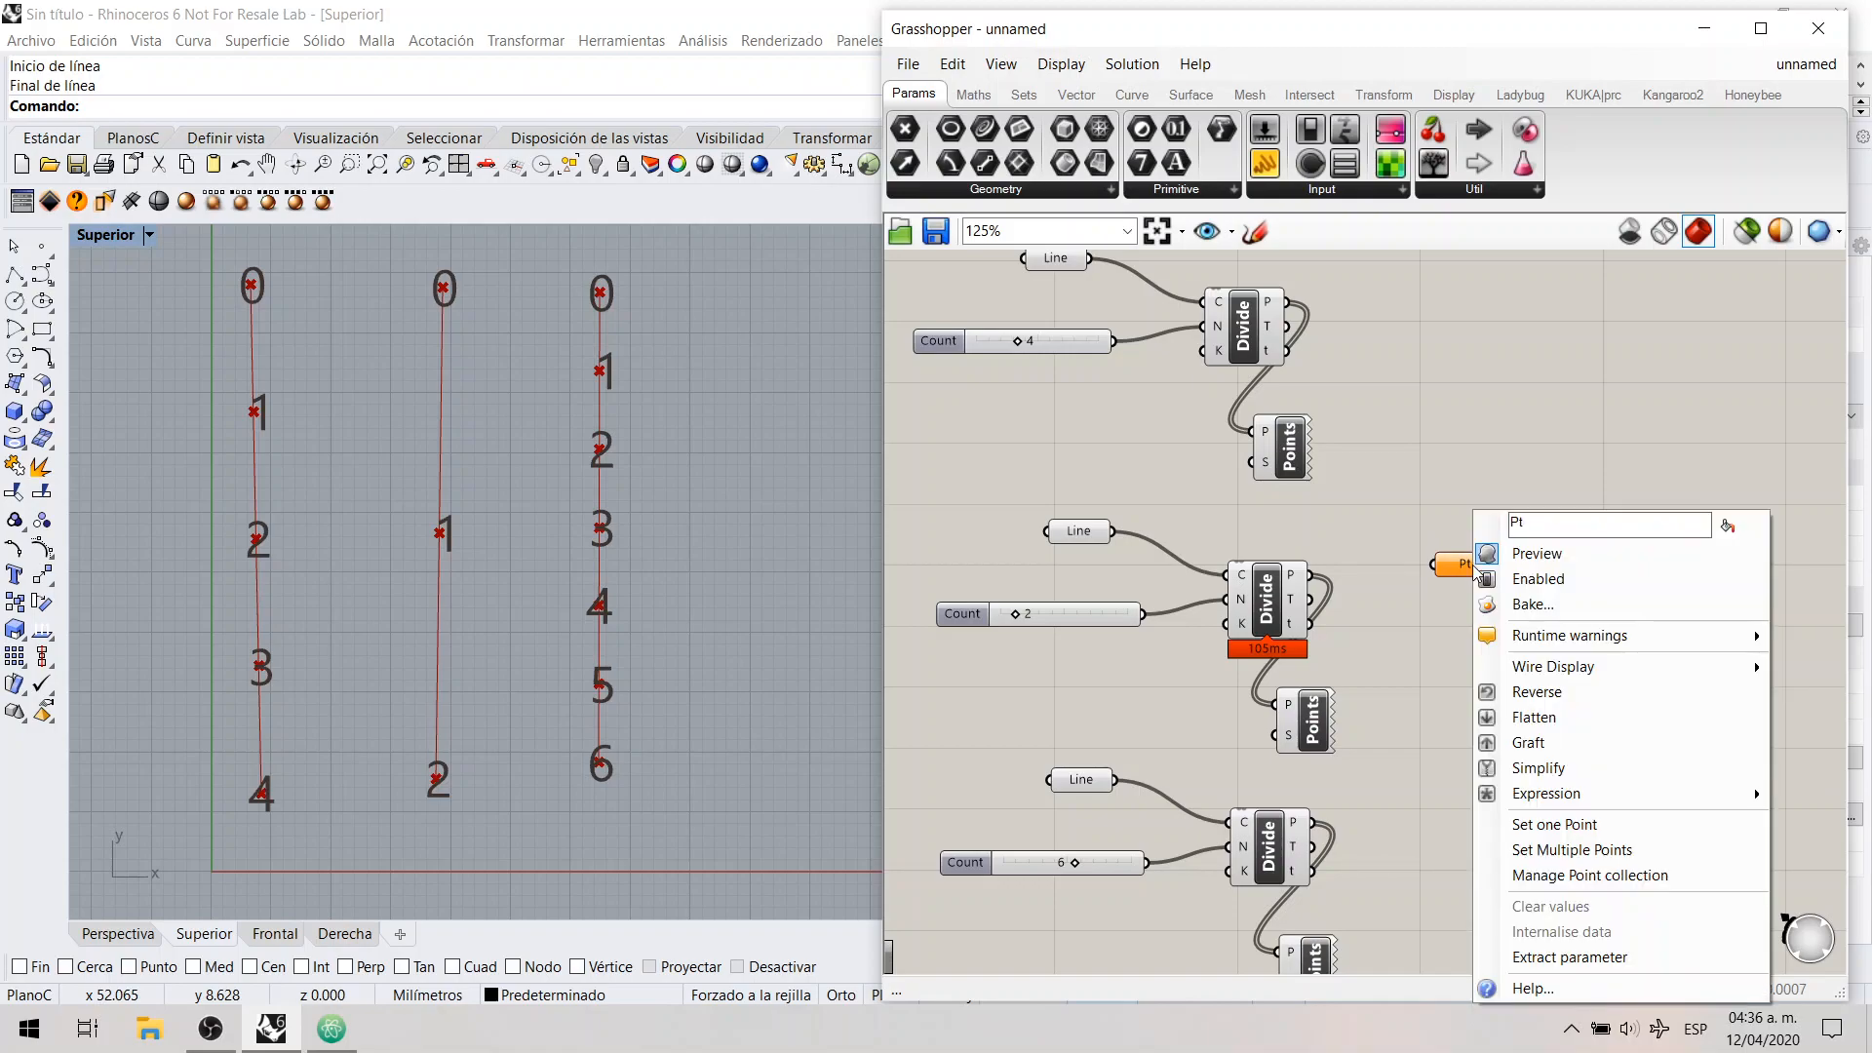
left_click(1551, 825)
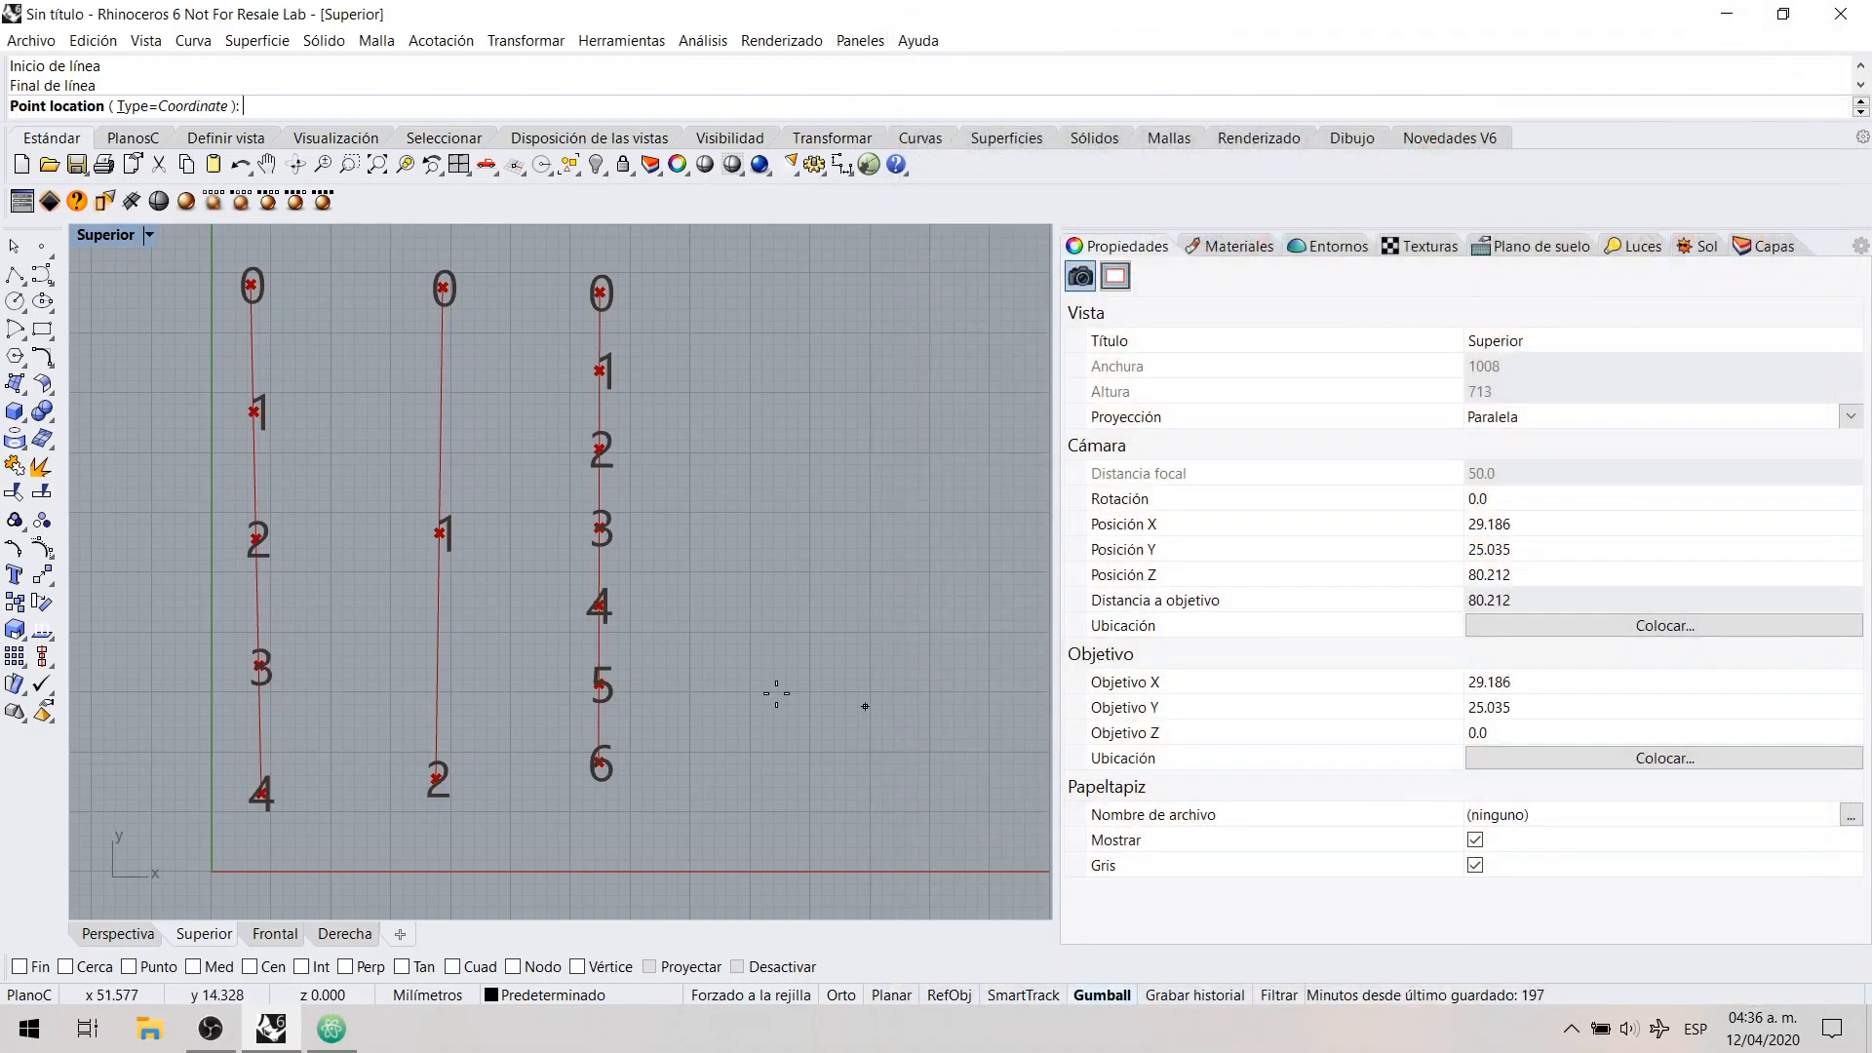
left_click(408, 518)
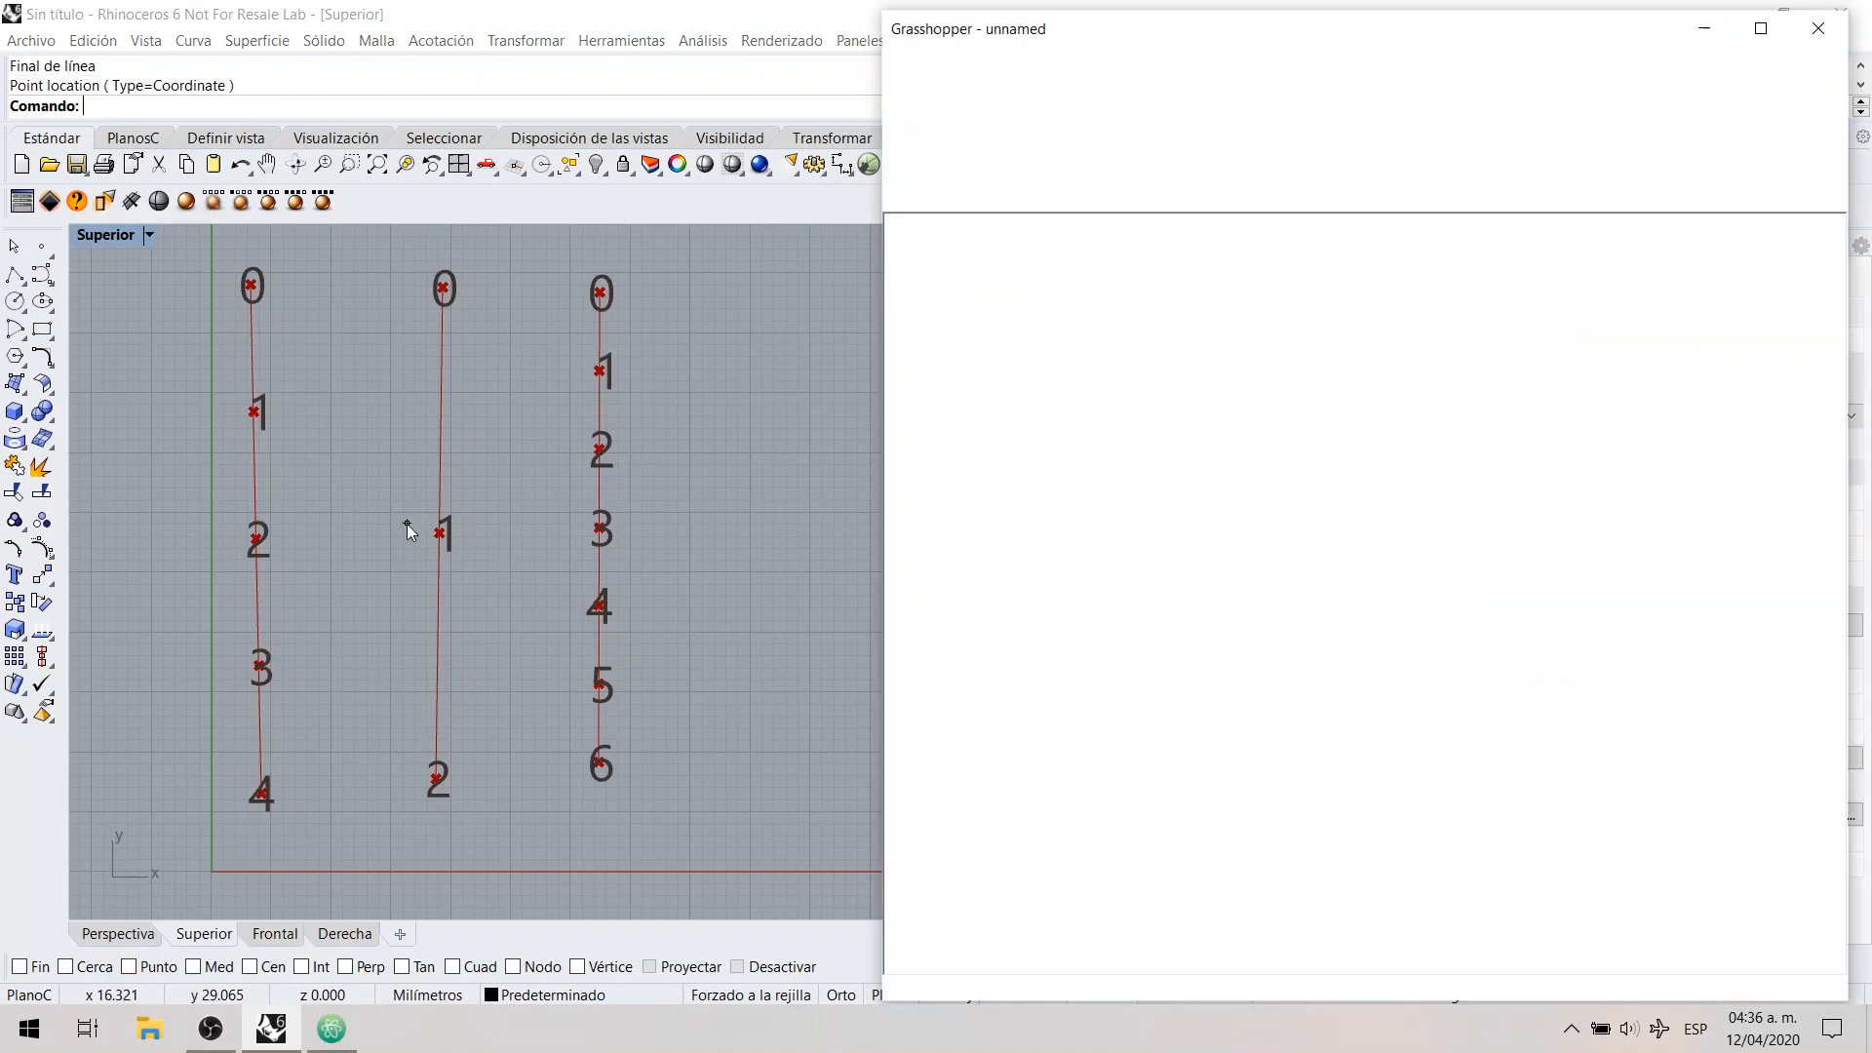
left_click_drag(1454, 575, 1446, 569)
left_click(1461, 621)
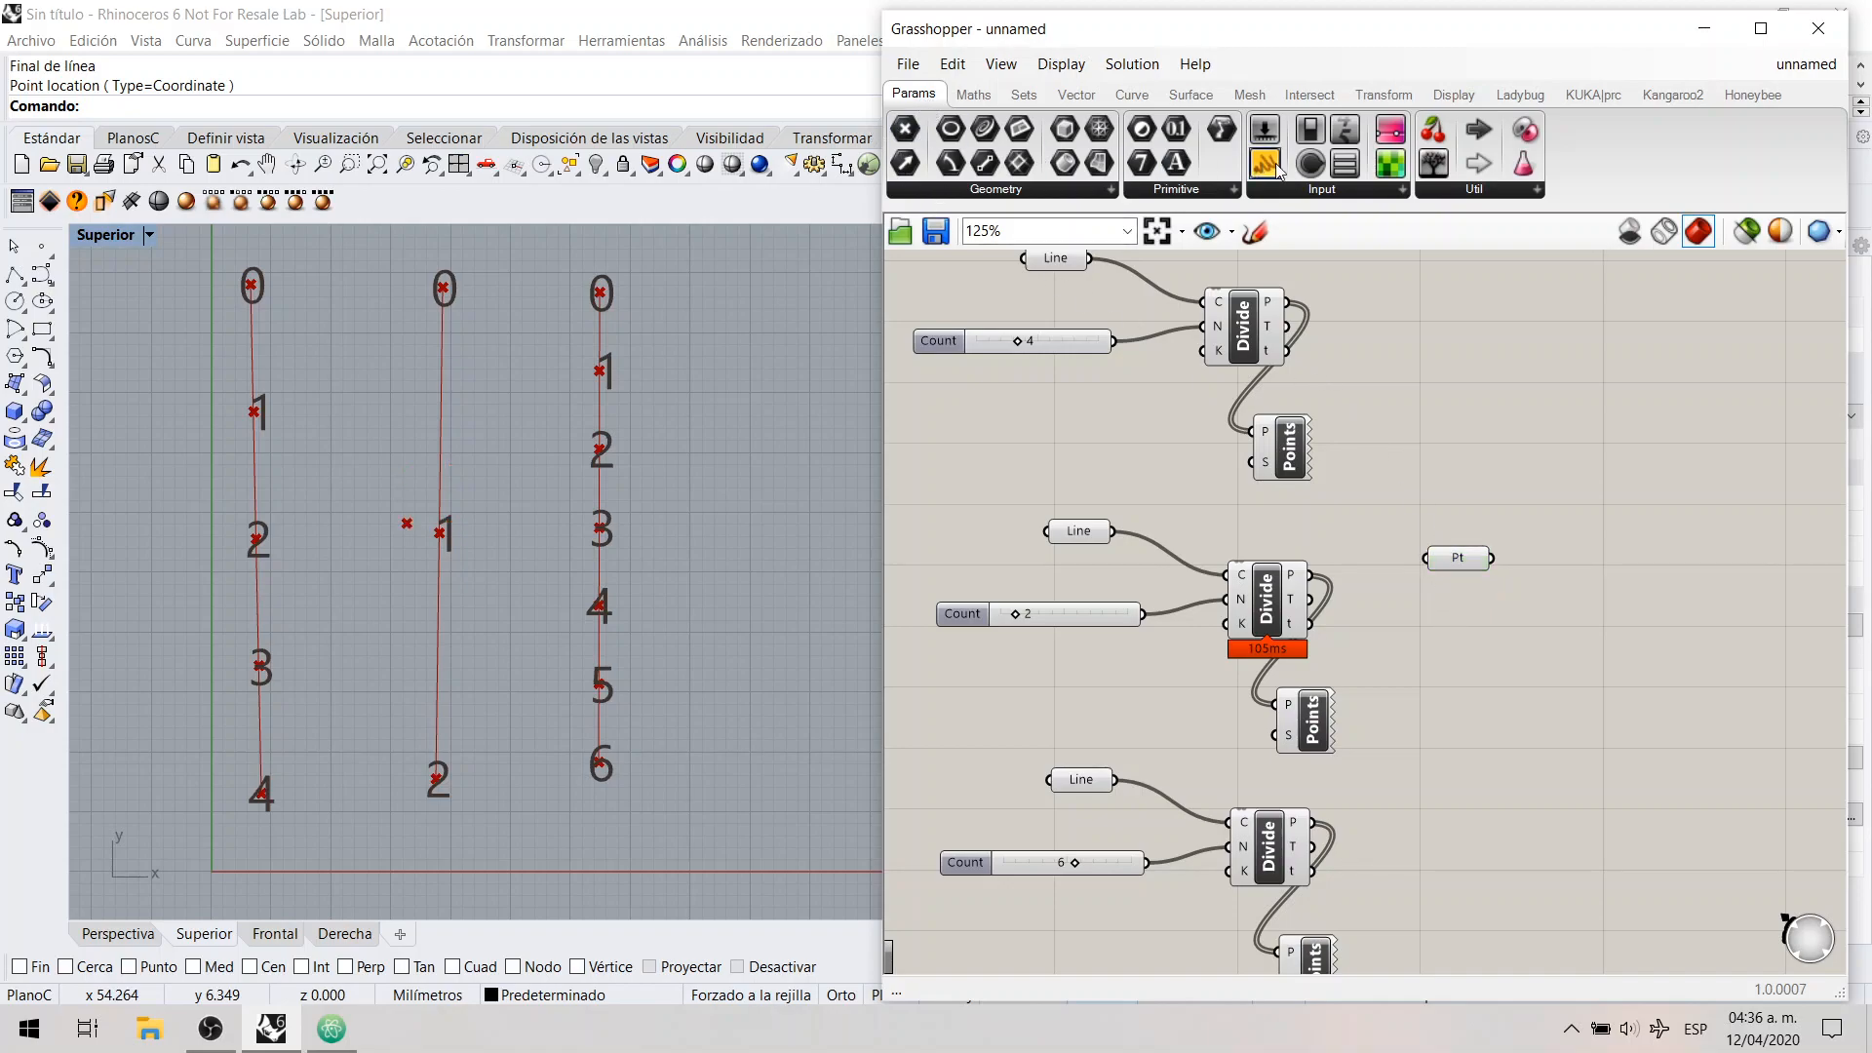
Step: Add a Panel beside the Point parameter, connect the point to it and widen the panel to read the coordinates on one line
left_click_drag(1281, 171, 1604, 579)
left_click_drag(1492, 558, 1583, 571)
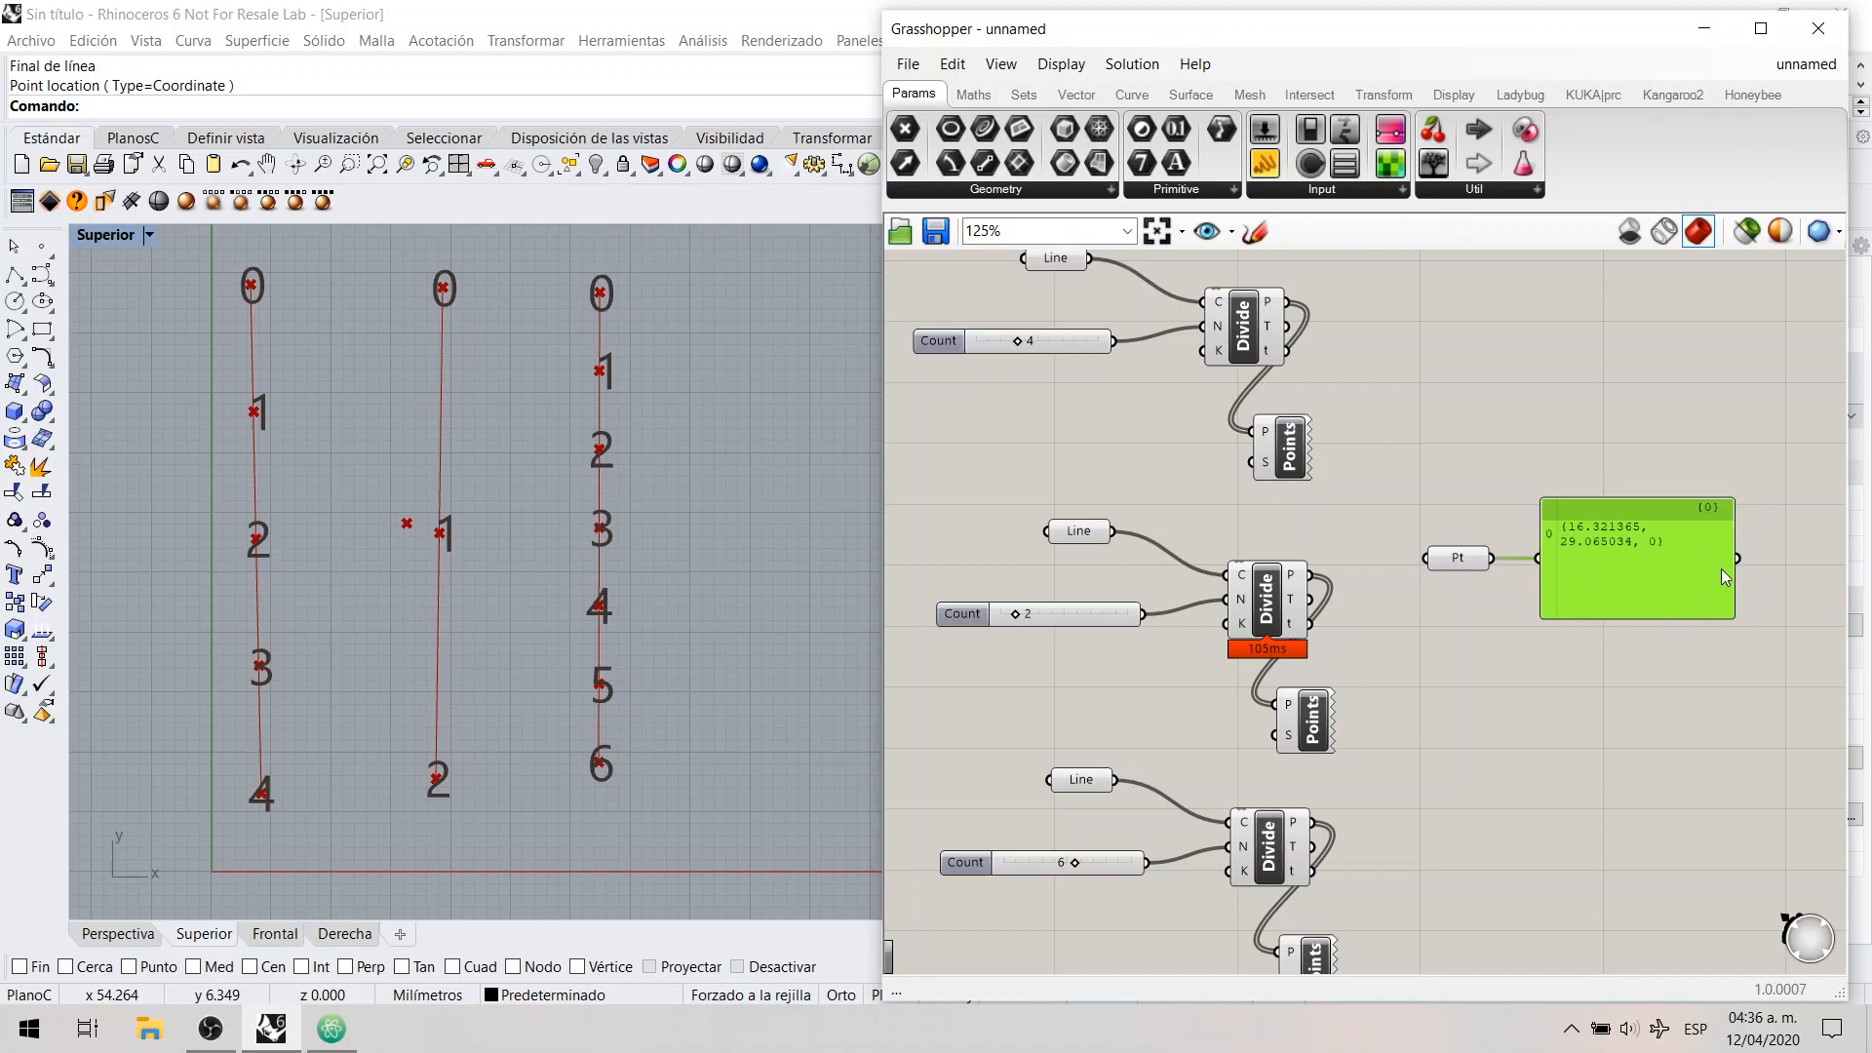
left_click_drag(1734, 577, 1780, 575)
scroll(1741, 561, "up", 2)
left_click_drag(1435, 490, 1783, 546)
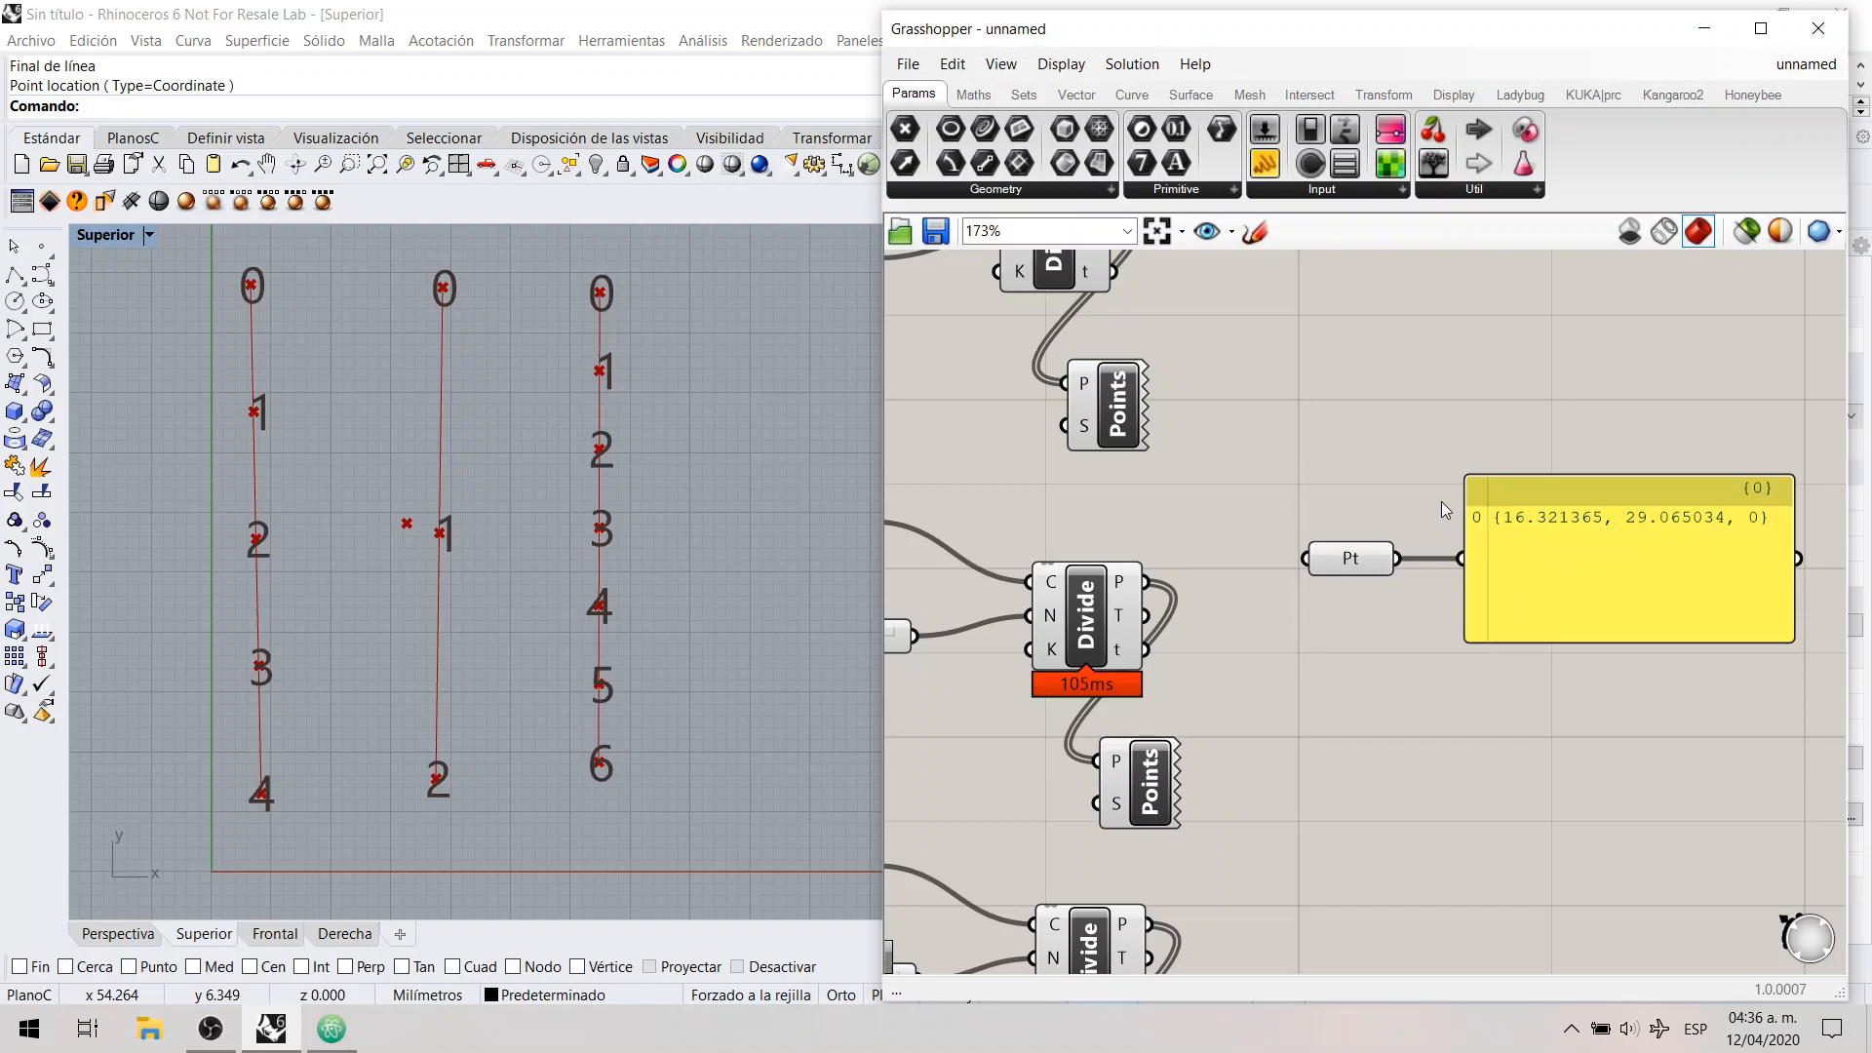
left_click_drag(1454, 493, 1496, 537)
left_click(1348, 570)
left_click(1418, 517)
left_click_drag(1443, 499, 1479, 518)
left_click_drag(1435, 499, 1799, 546)
Step: Move the second Divide Curve's Point List below the Point parameter and feed its P input from that parameter instead
right_click_drag(1340, 465, 1371, 553)
left_click_drag(1160, 902, 1344, 883)
left_click_drag(1425, 672, 1308, 854)
left_click(1267, 817)
left_click(1346, 875)
left_click(1246, 830)
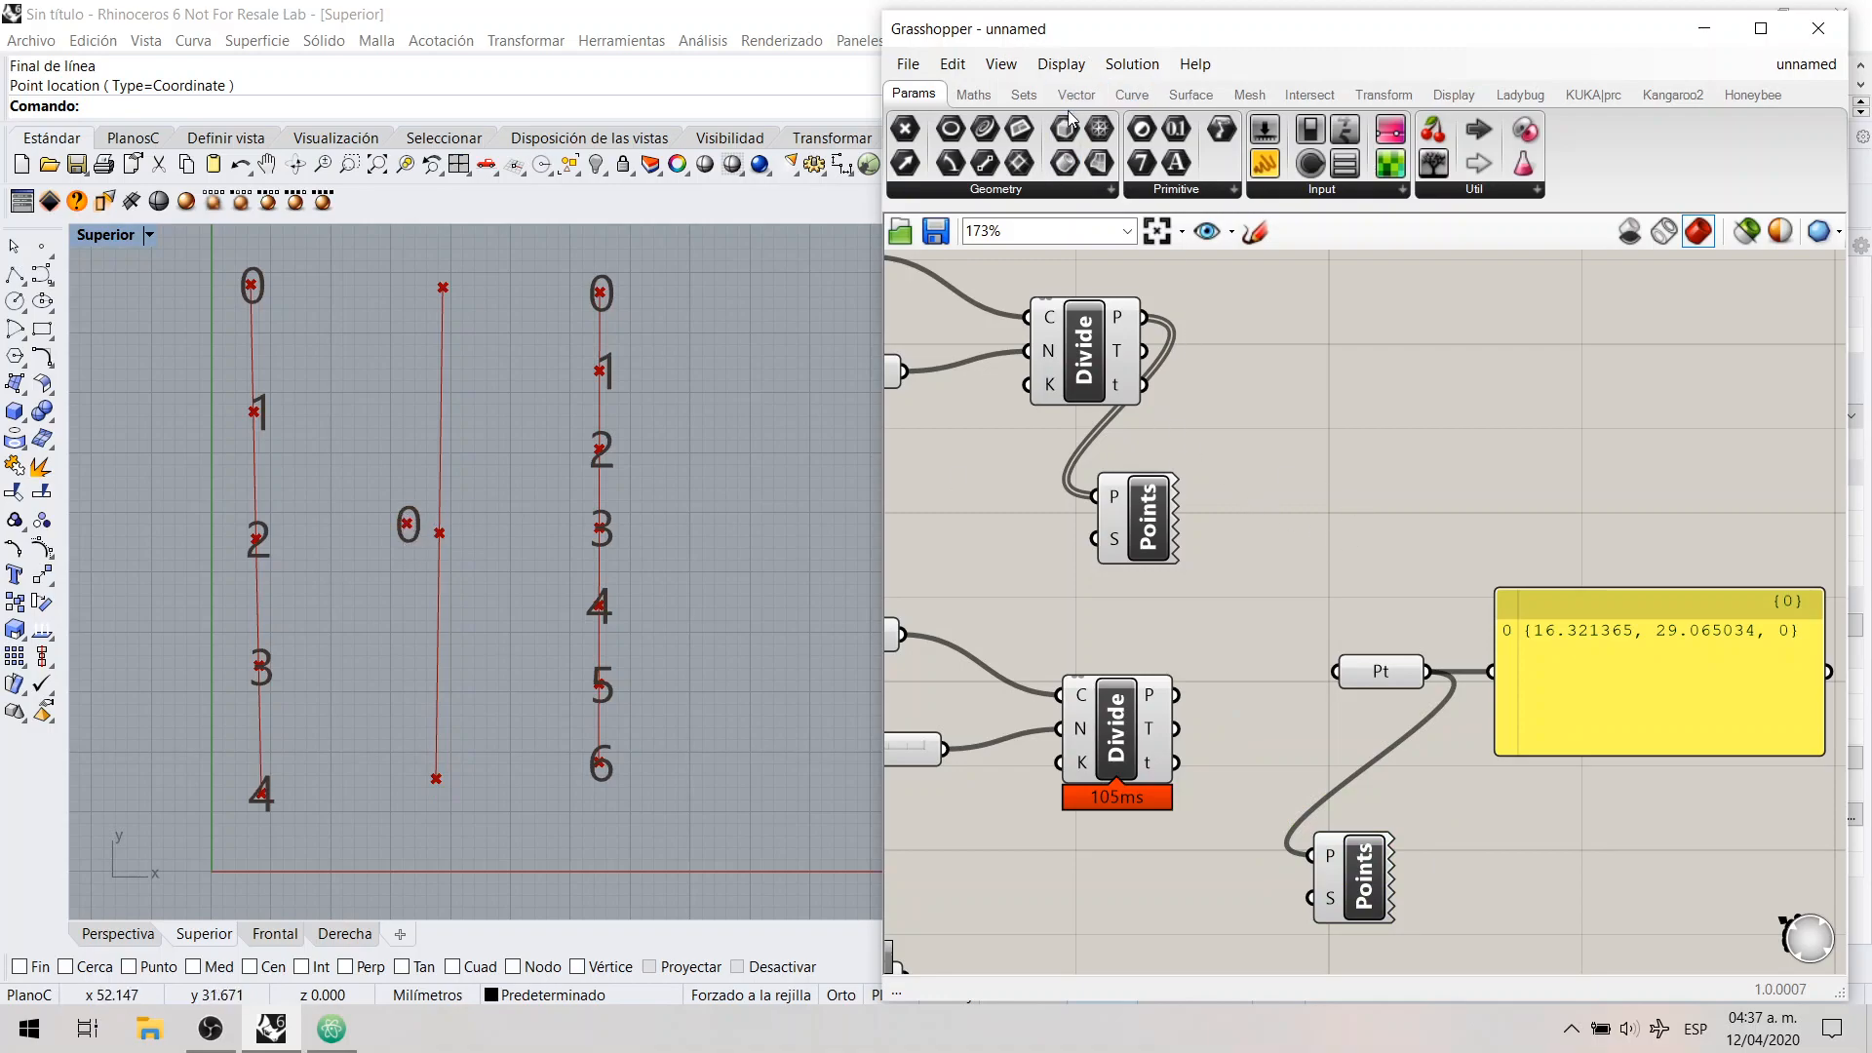
Step: Add a Line component that joins two points, placed above the Panel
left_click(1130, 97)
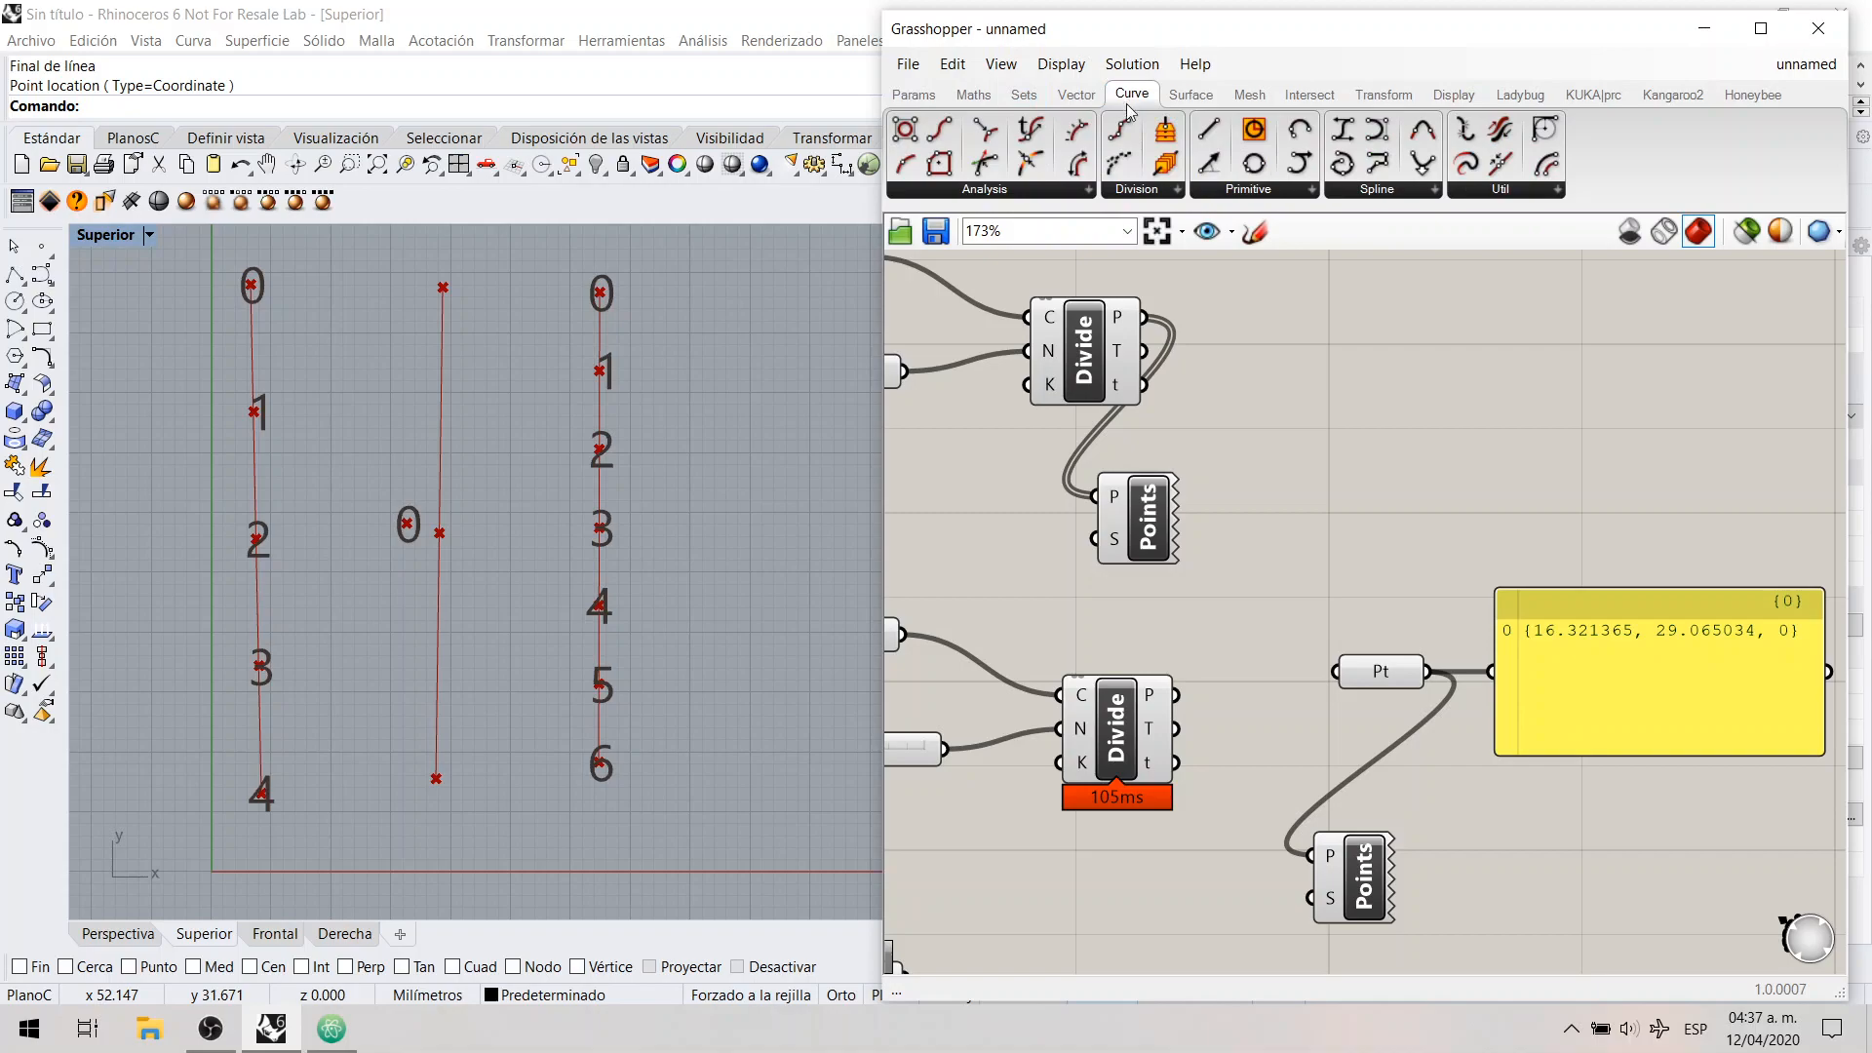
left_click(1228, 190)
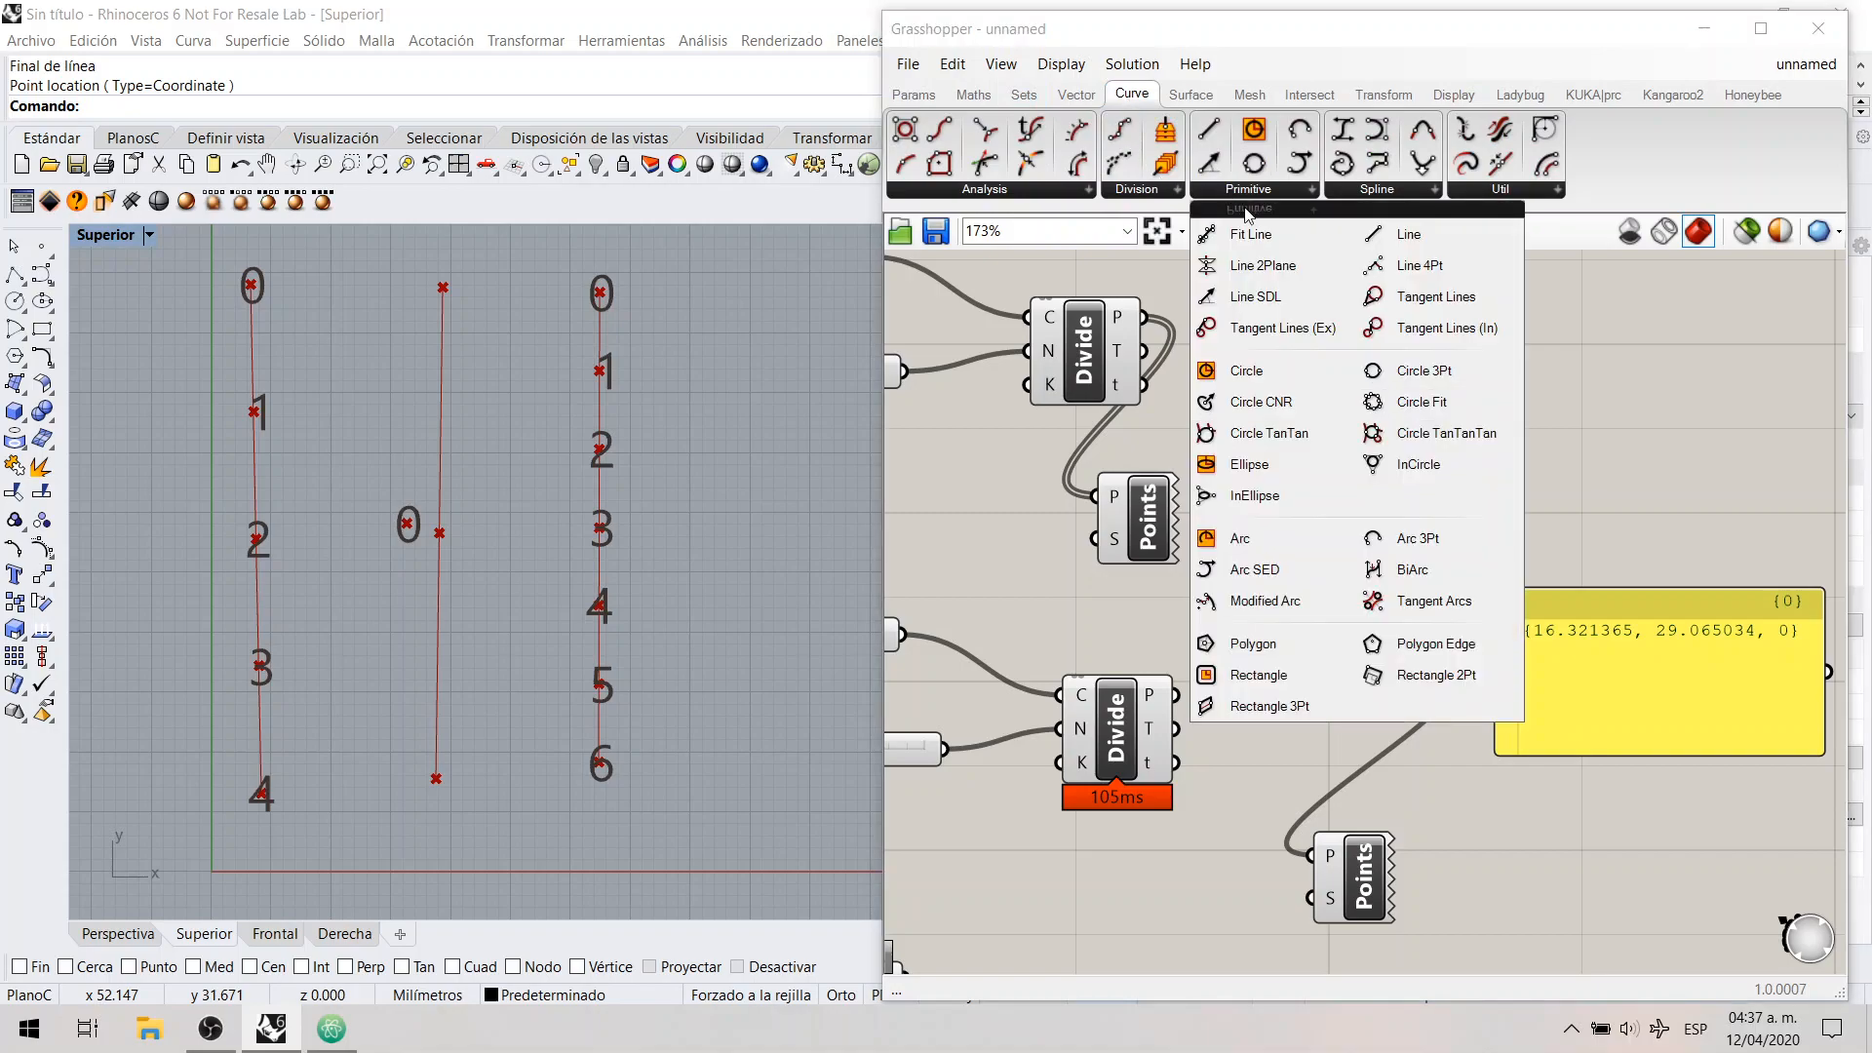
left_click(1407, 242)
left_click(1513, 396)
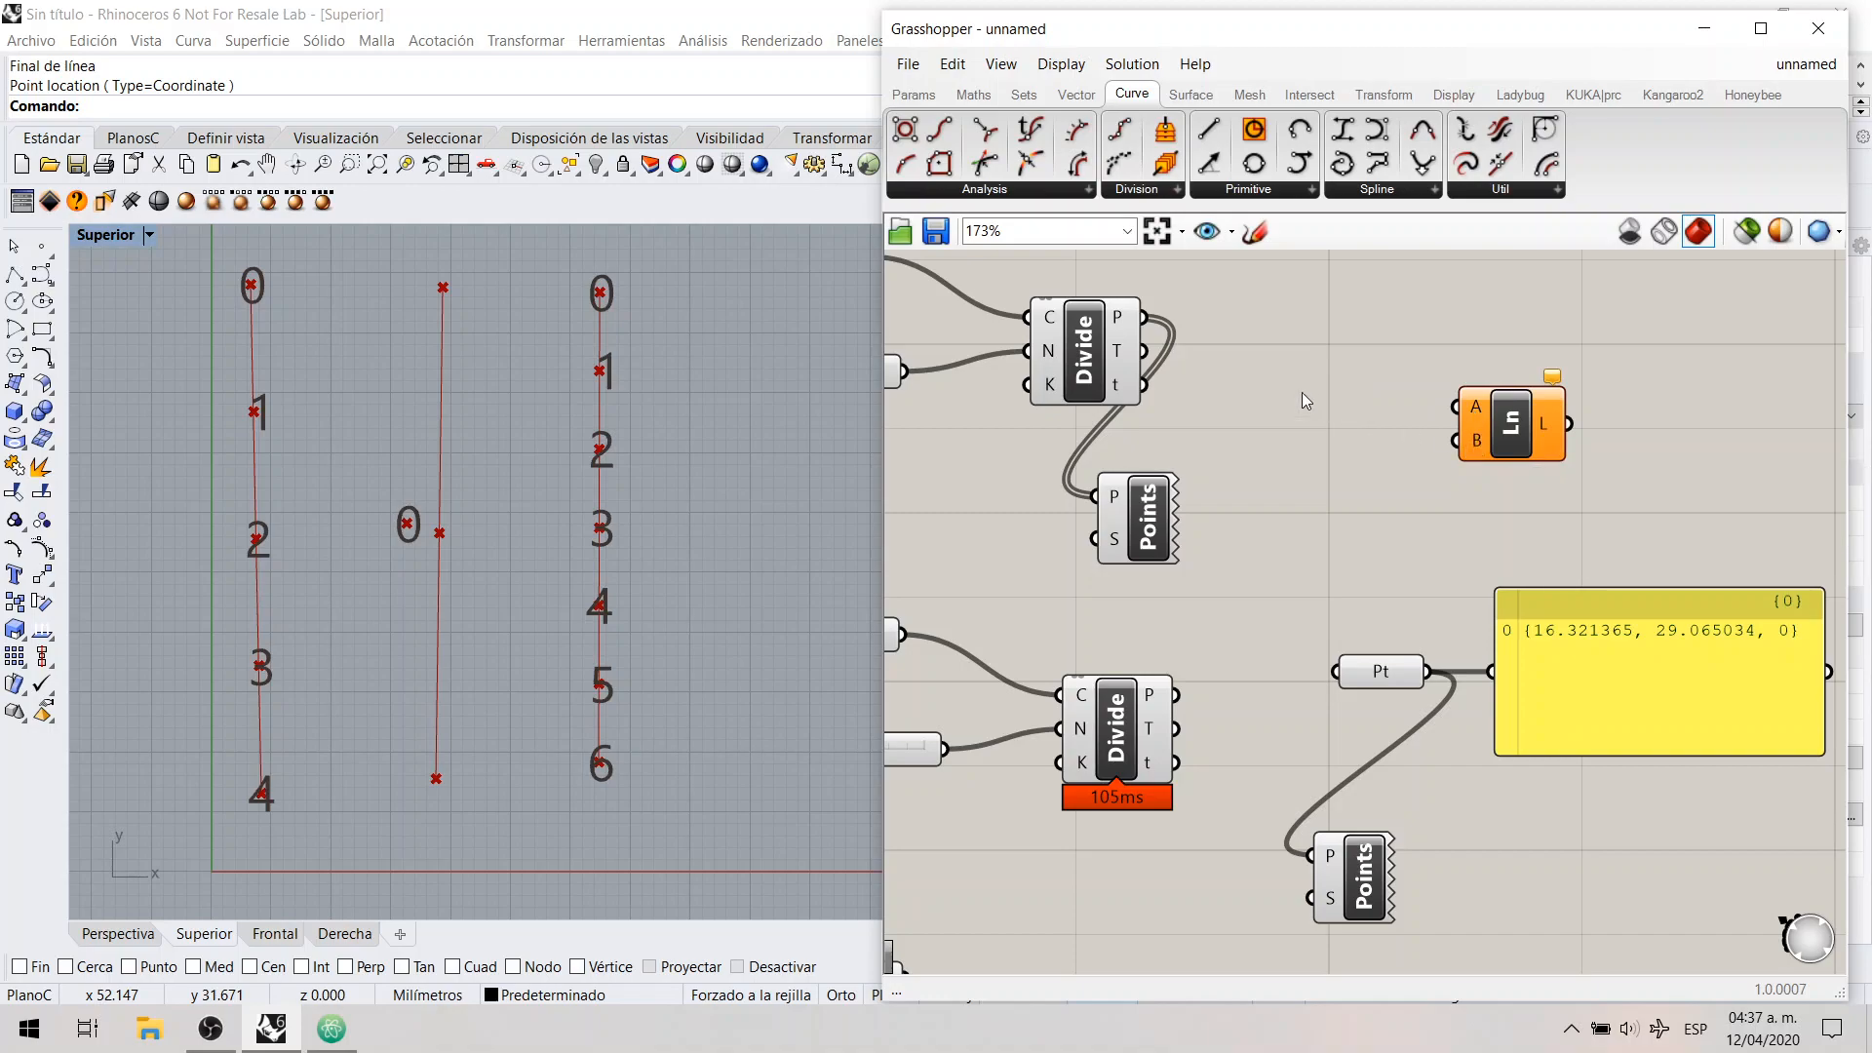
Step: Connect the first Divide Curve's points output P to the Line's input A and the Point parameter to input B
left_click(1102, 365)
left_click_drag(1145, 317, 1457, 407)
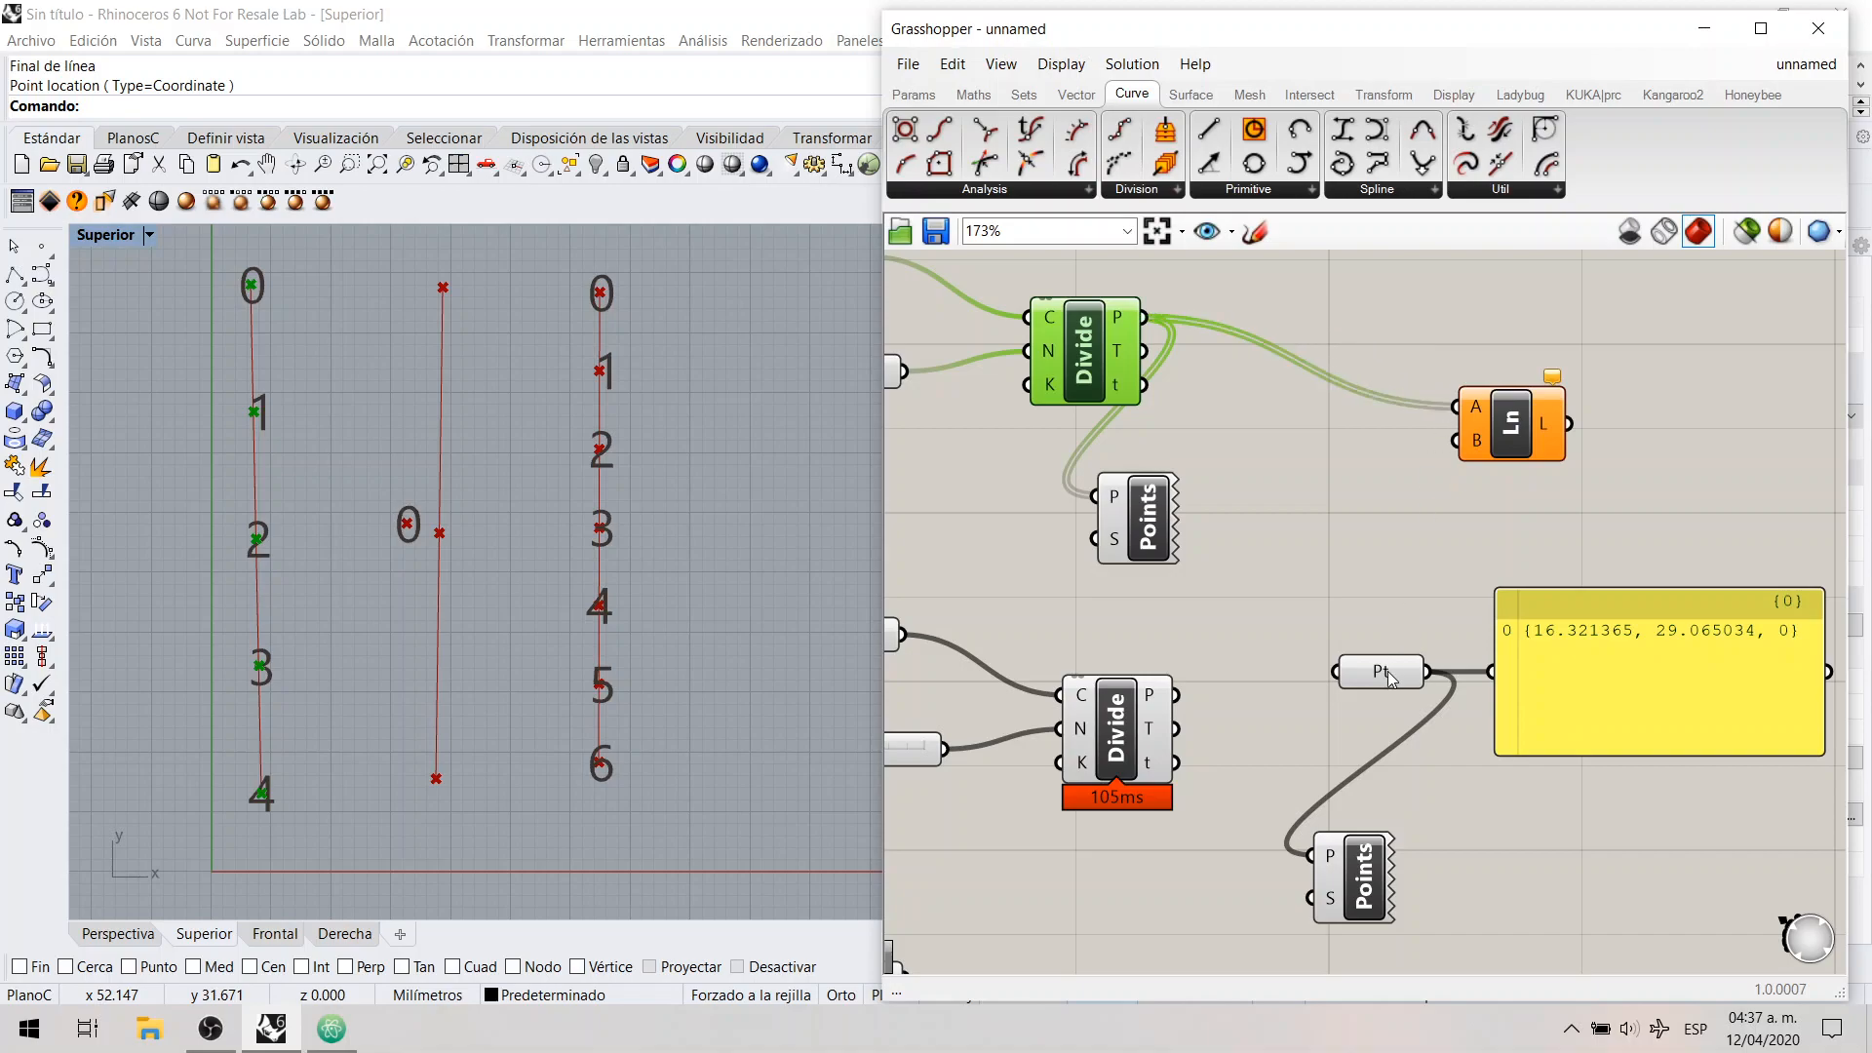
left_click(1416, 670)
mouse_move(1429, 673)
left_mouse_down()
mouse_move(1407, 493)
mouse_move(1457, 441)
left_mouse_up()
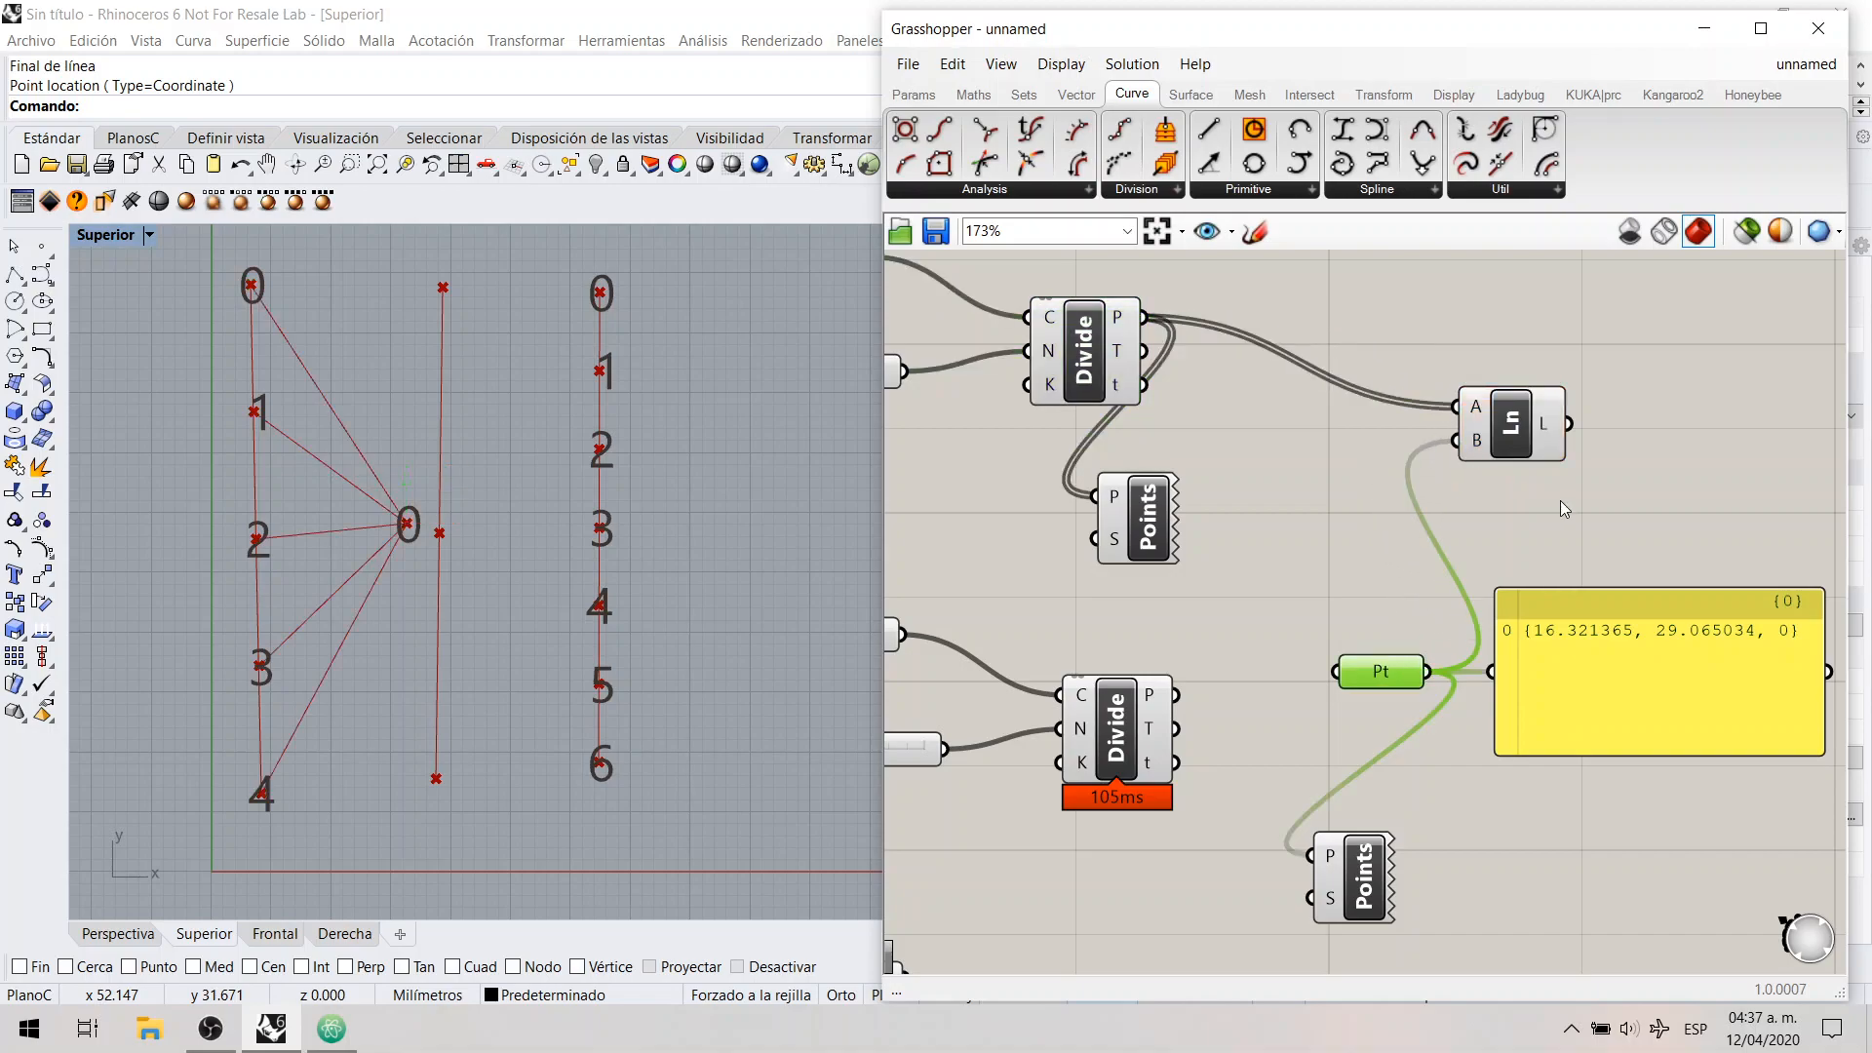
left_click(992, 564)
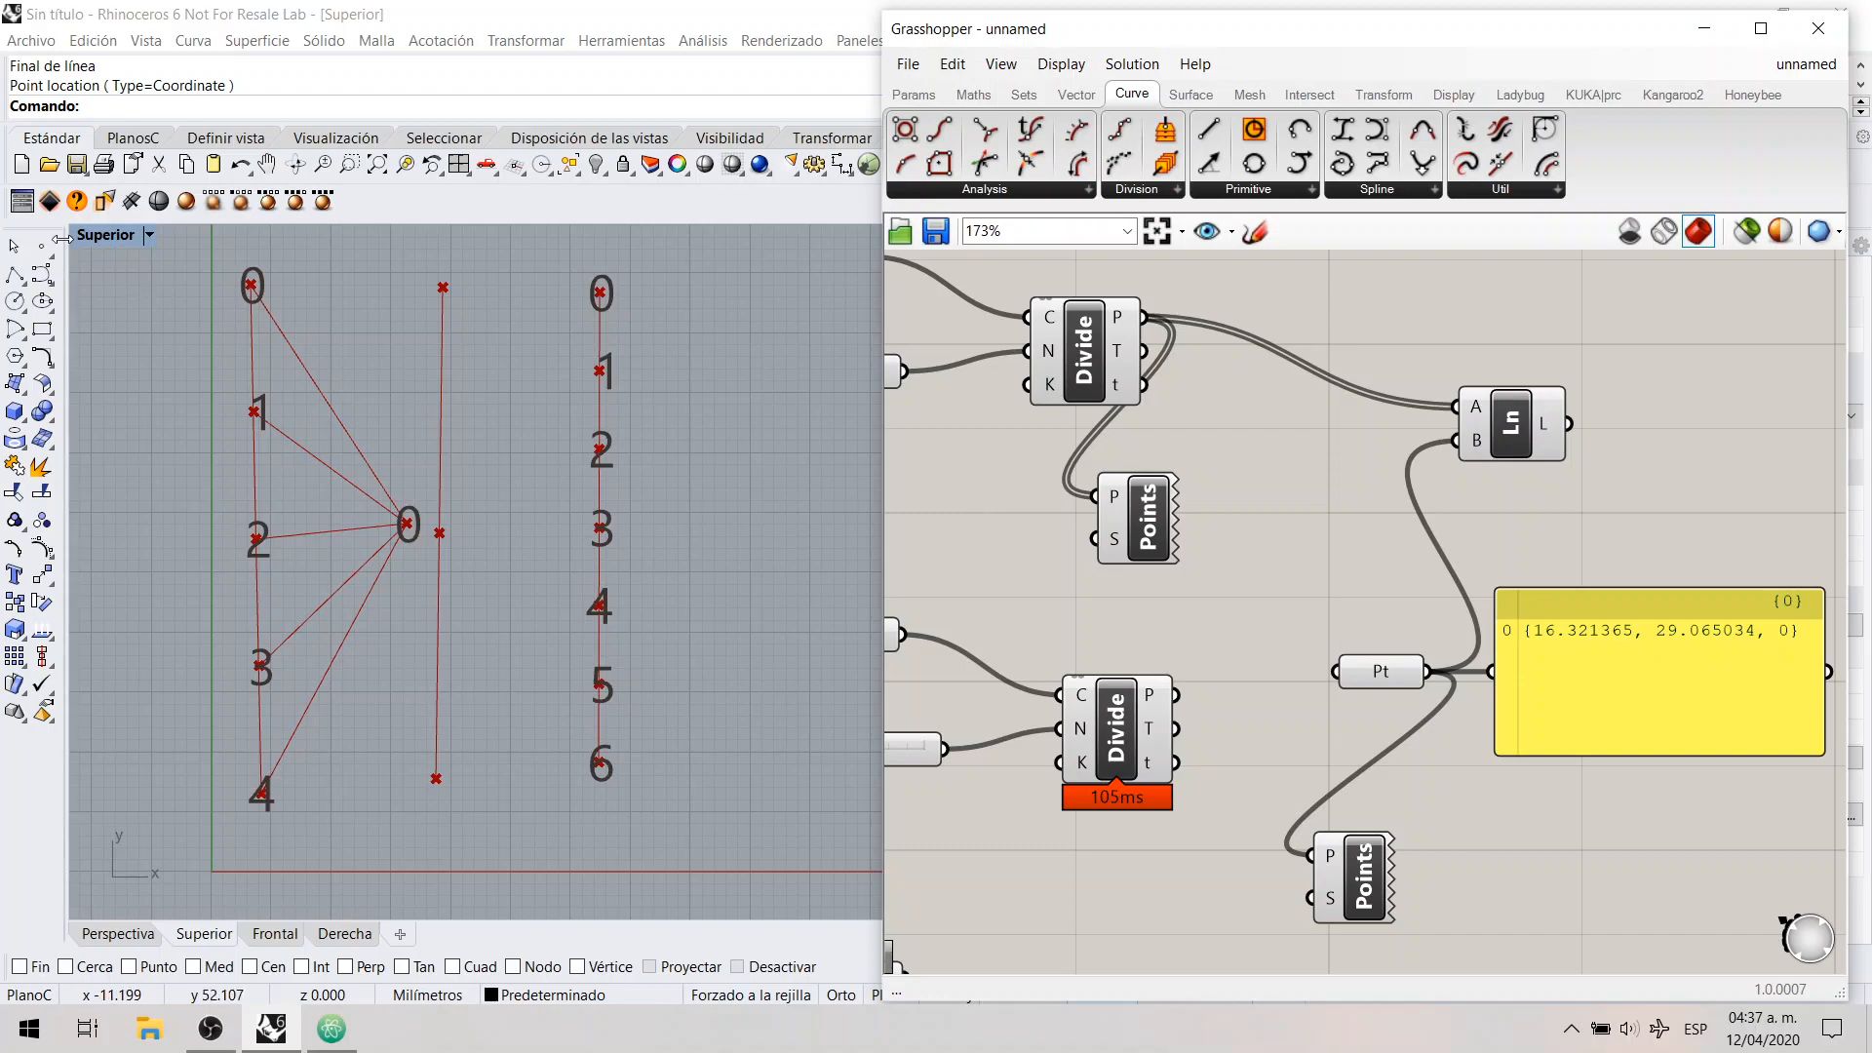
Step: Set the count slider of the first Divide Curve to 5 so more points connect to the single point
left_click_drag(215, 266, 283, 321)
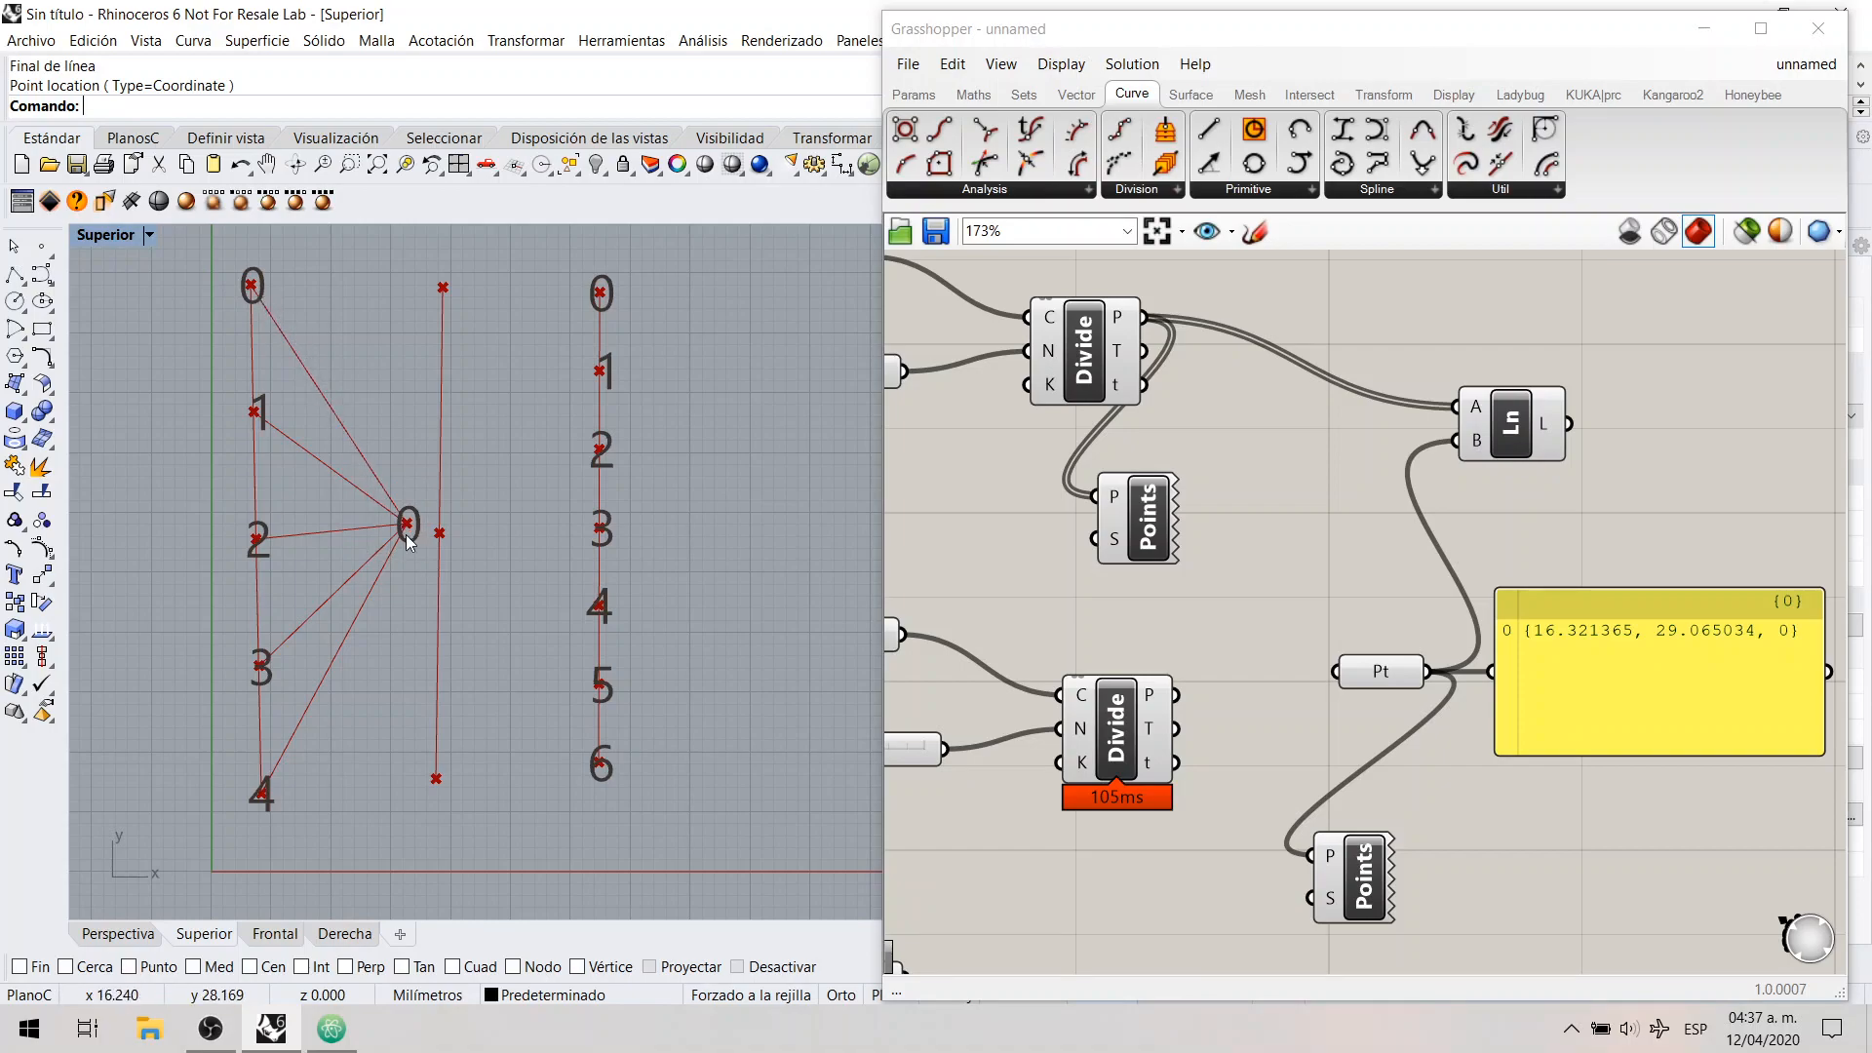
left_click_drag(377, 578, 431, 453)
left_click_drag(429, 560, 429, 559)
right_click_drag(946, 444, 1012, 446)
mouse_move(897, 380)
left_mouse_down()
mouse_move(964, 376)
mouse_move(911, 377)
left_mouse_up()
Step: Move the Point parameter slightly farther away from the coordinate Panel
right_click_drag(1379, 547, 1271, 490)
left_click_drag(1344, 680, 1282, 672)
left_click(1286, 636)
left_click(1292, 665)
left_click(1282, 608)
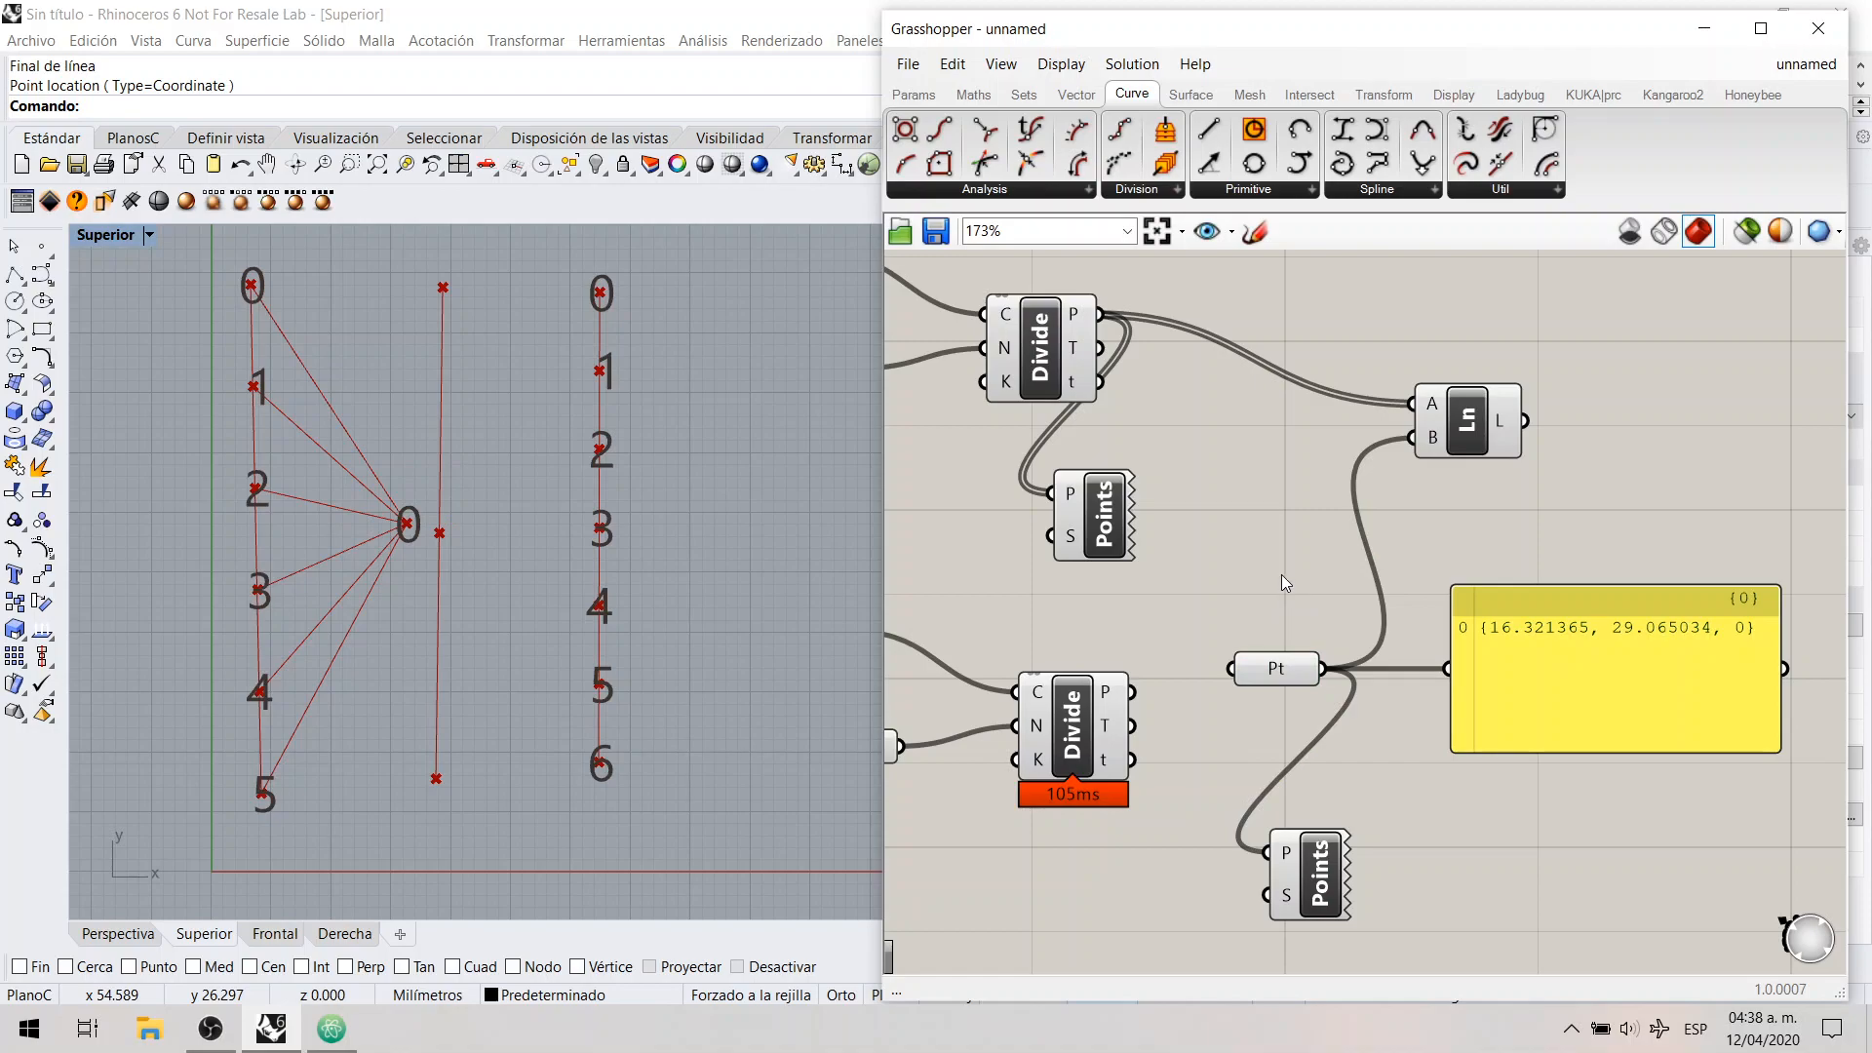
Step: Switch to the open "atractor" definition
scroll(1338, 617, "down", 2)
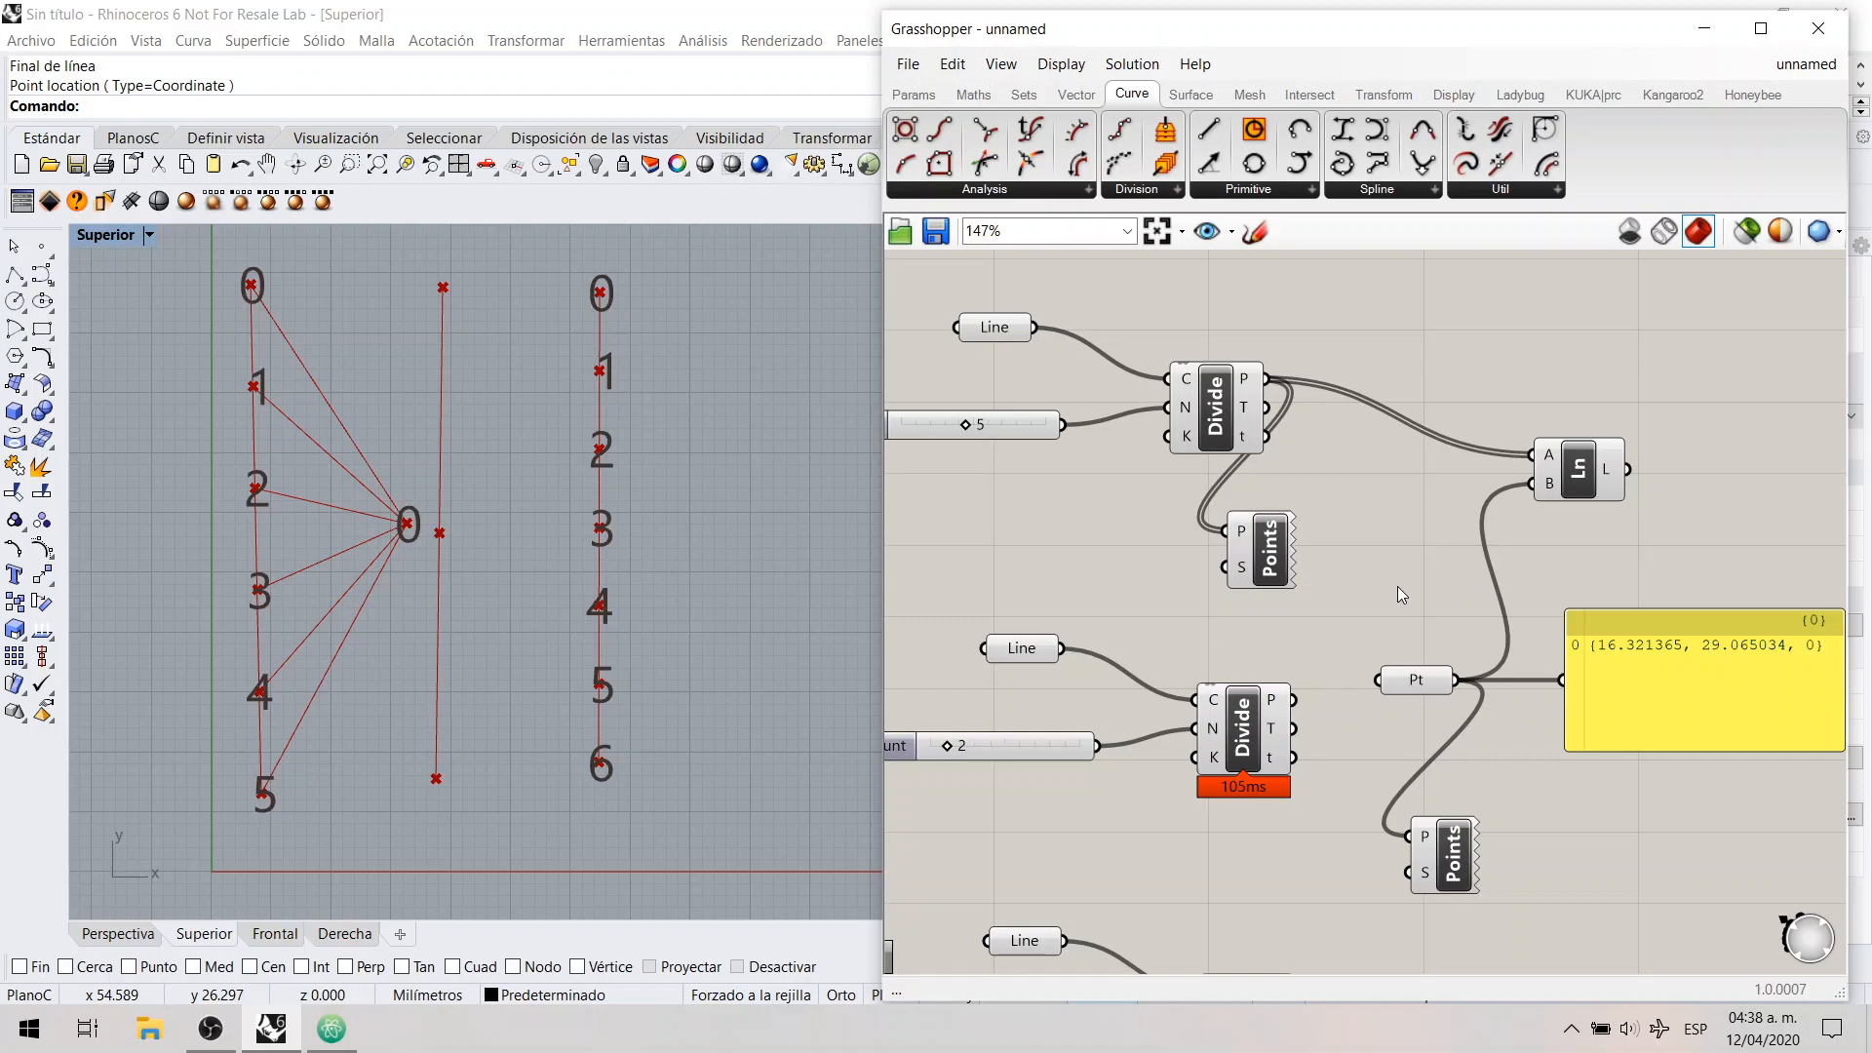
left_click(1806, 65)
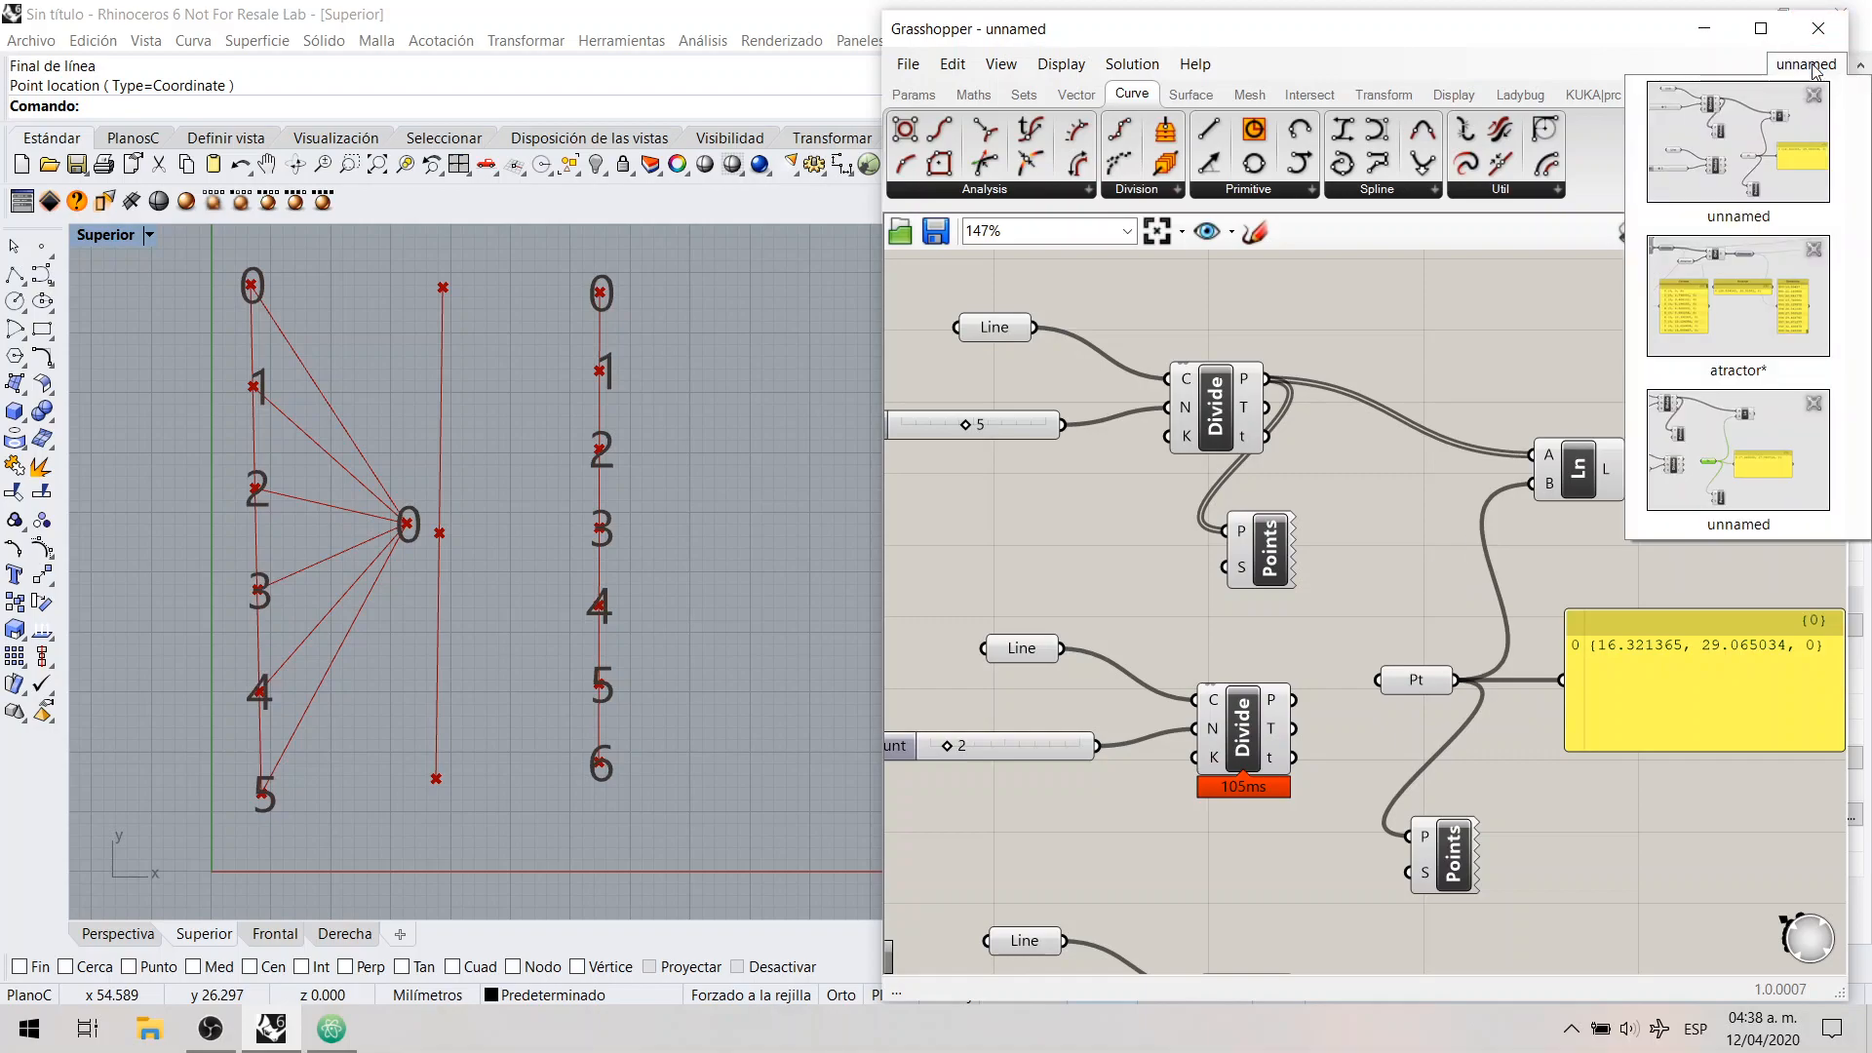
left_click(1748, 327)
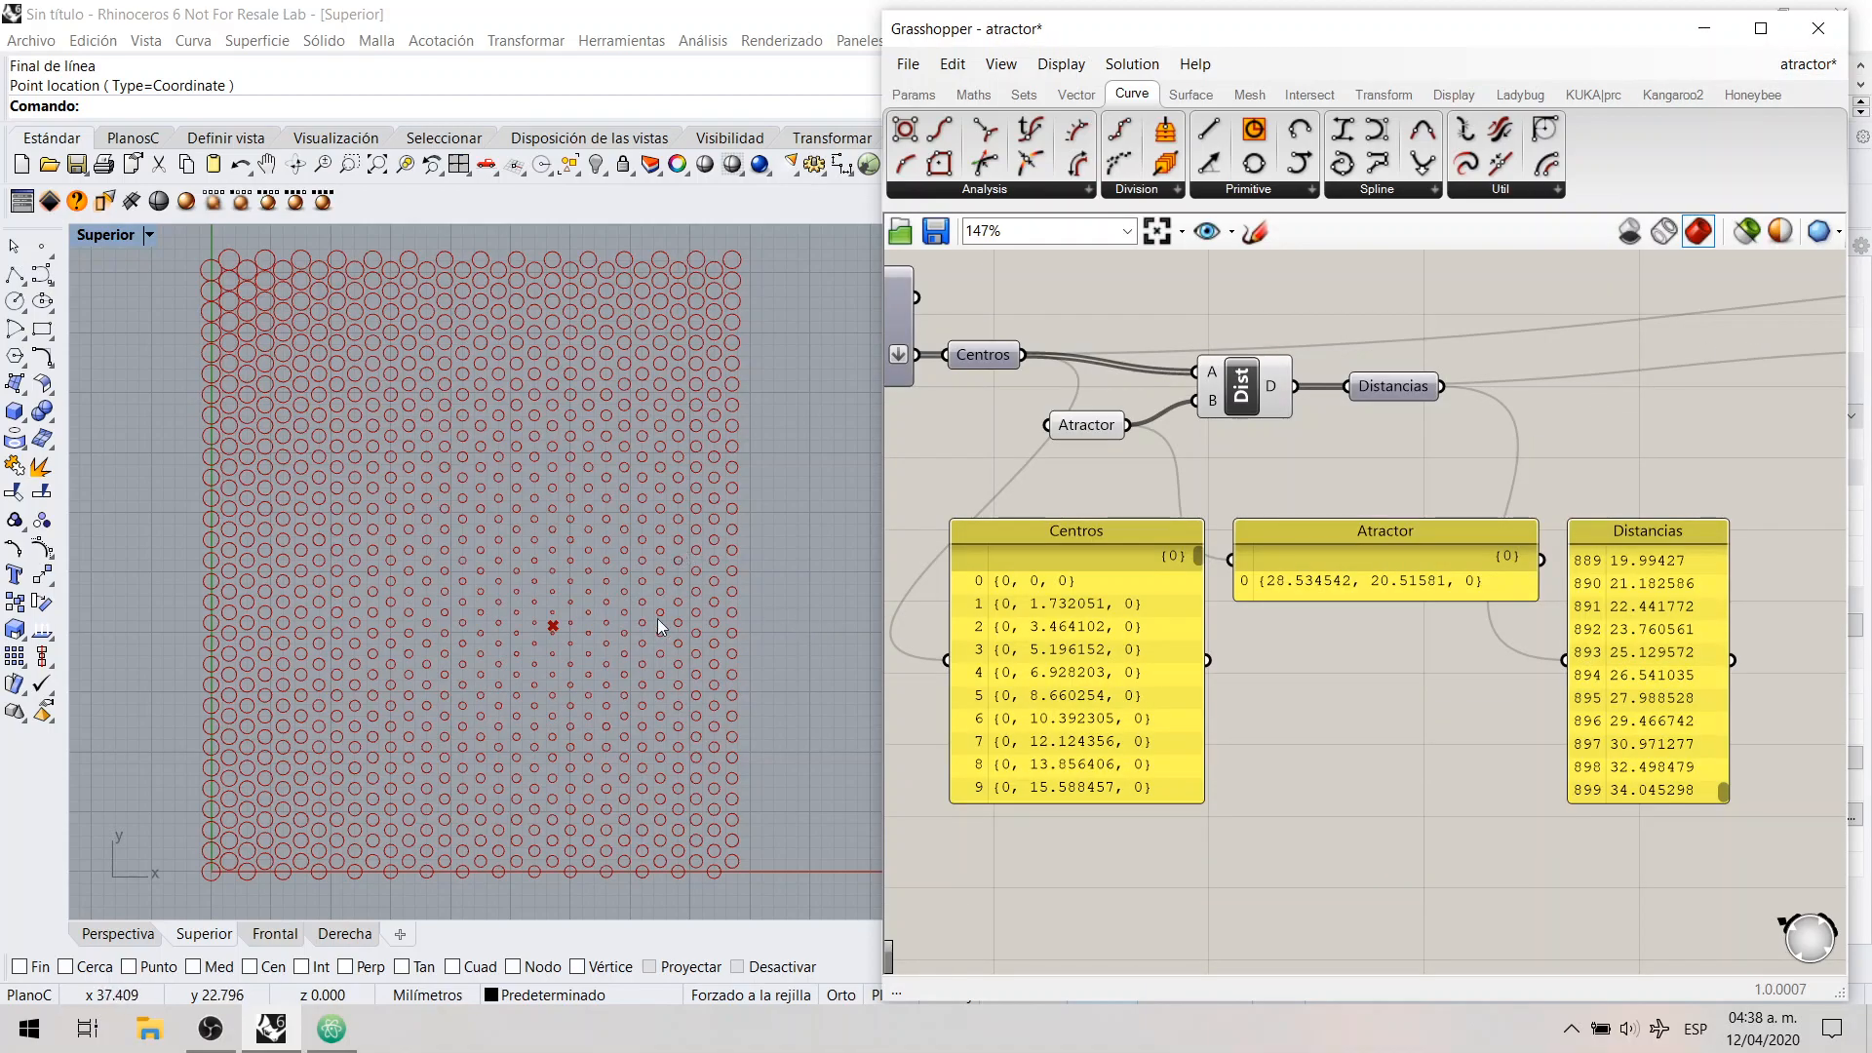
Step: Move the Atractor point in the Superior viewport to about (21.45, 19.70)
left_click(1088, 435)
left_click_drag(553, 629, 469, 640)
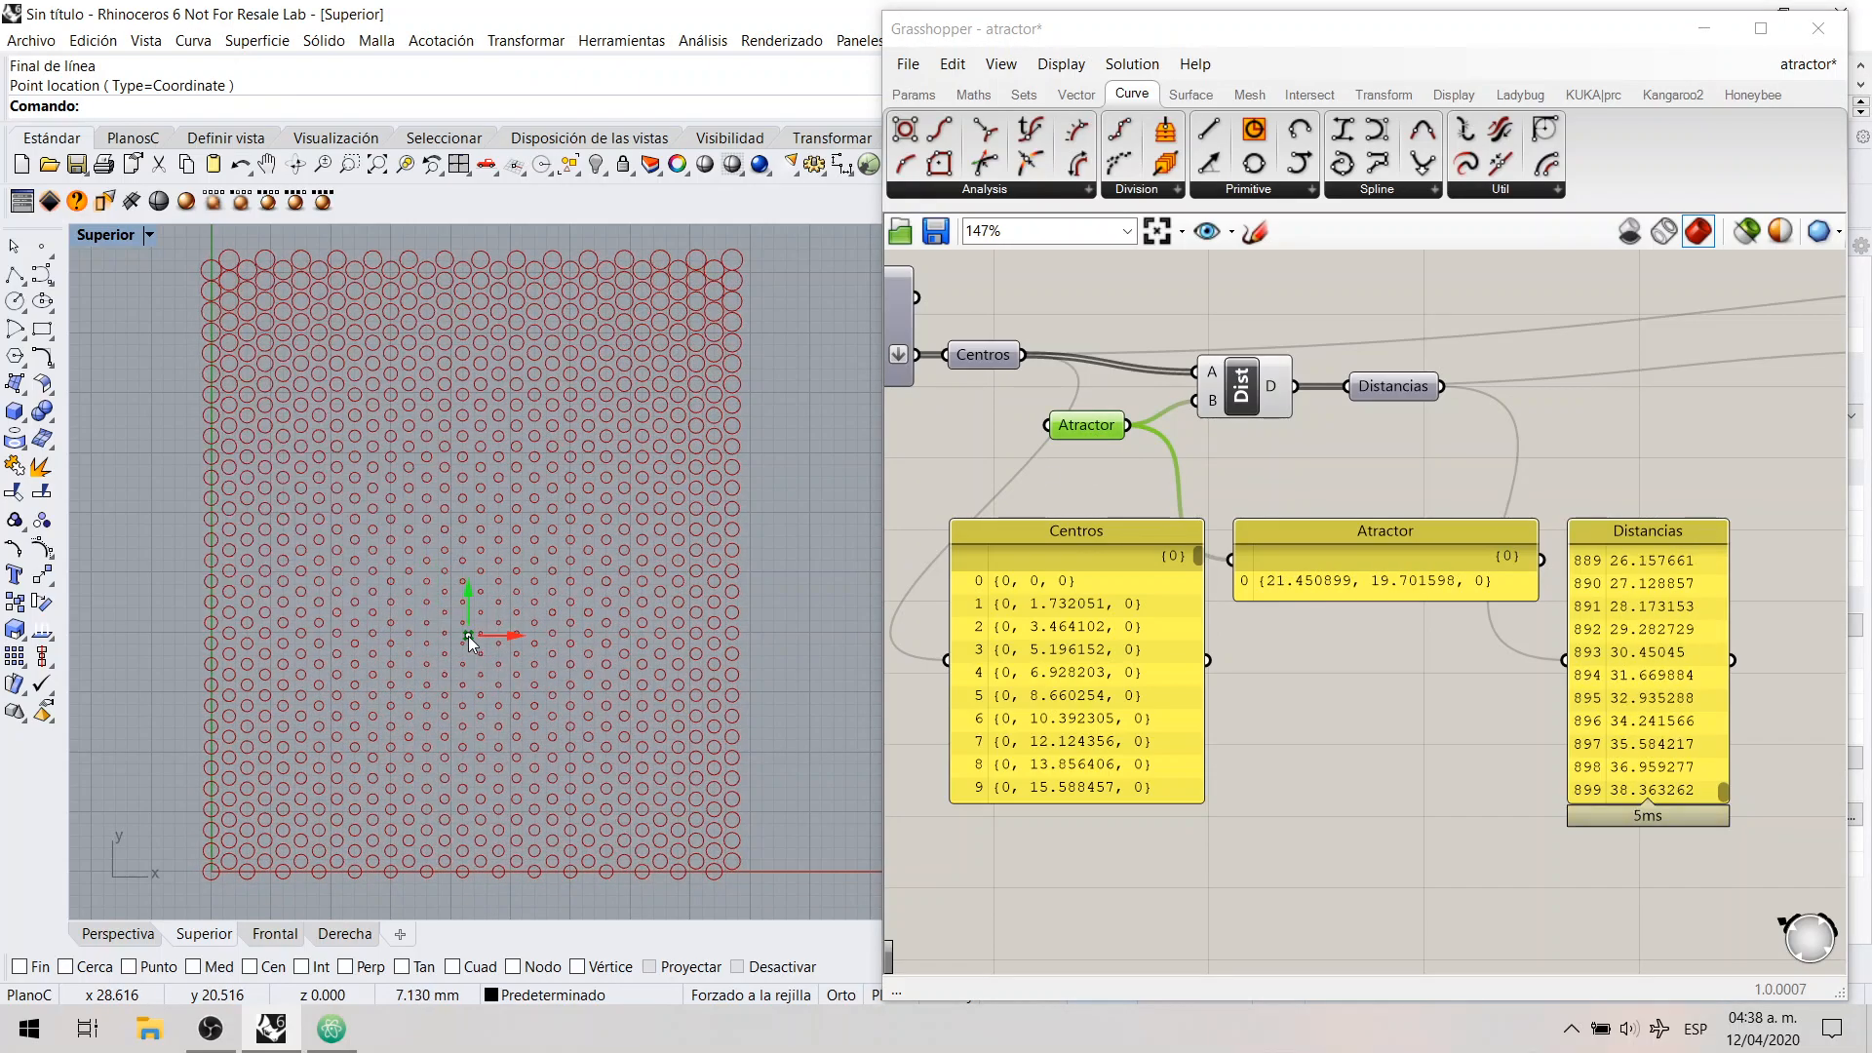
left_click(980, 477)
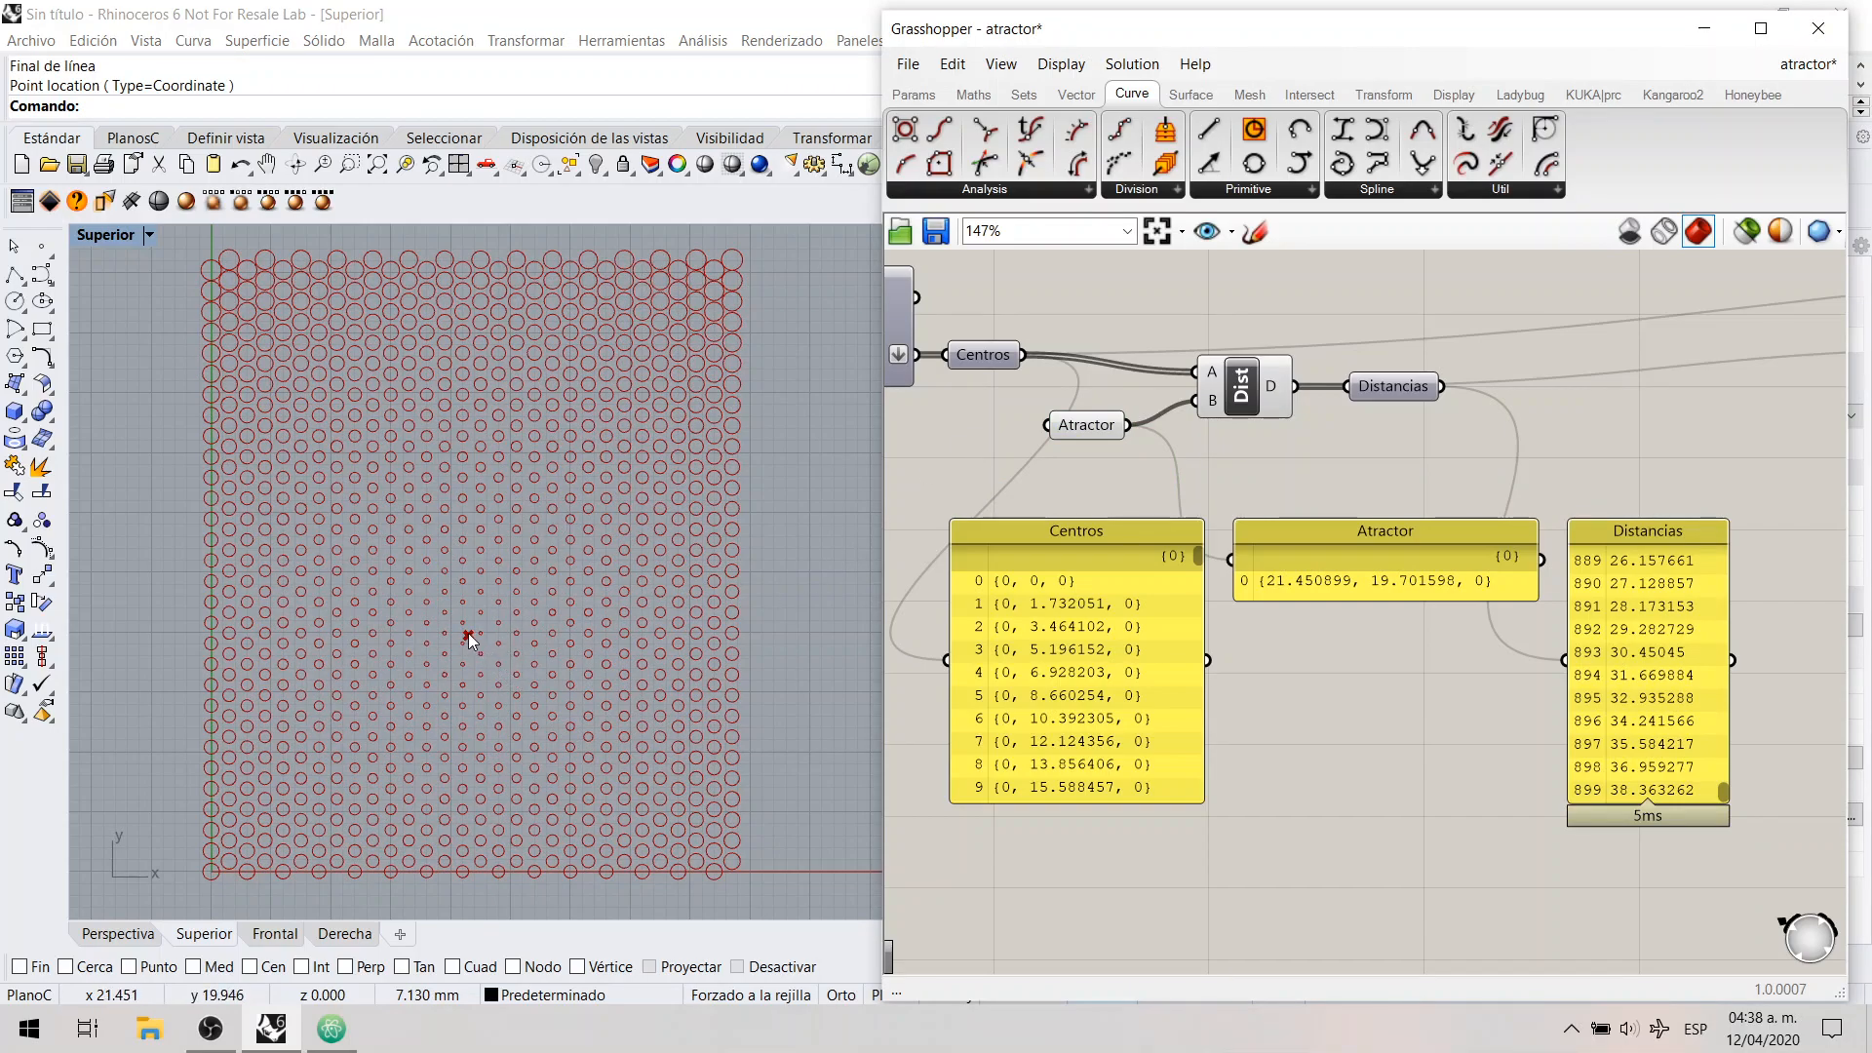
left_click(1103, 428)
left_click(1090, 471)
Step: Turn on the preview of the Centros point parameter to show the circle centres in the viewport
left_click(982, 357)
middle_click(985, 359)
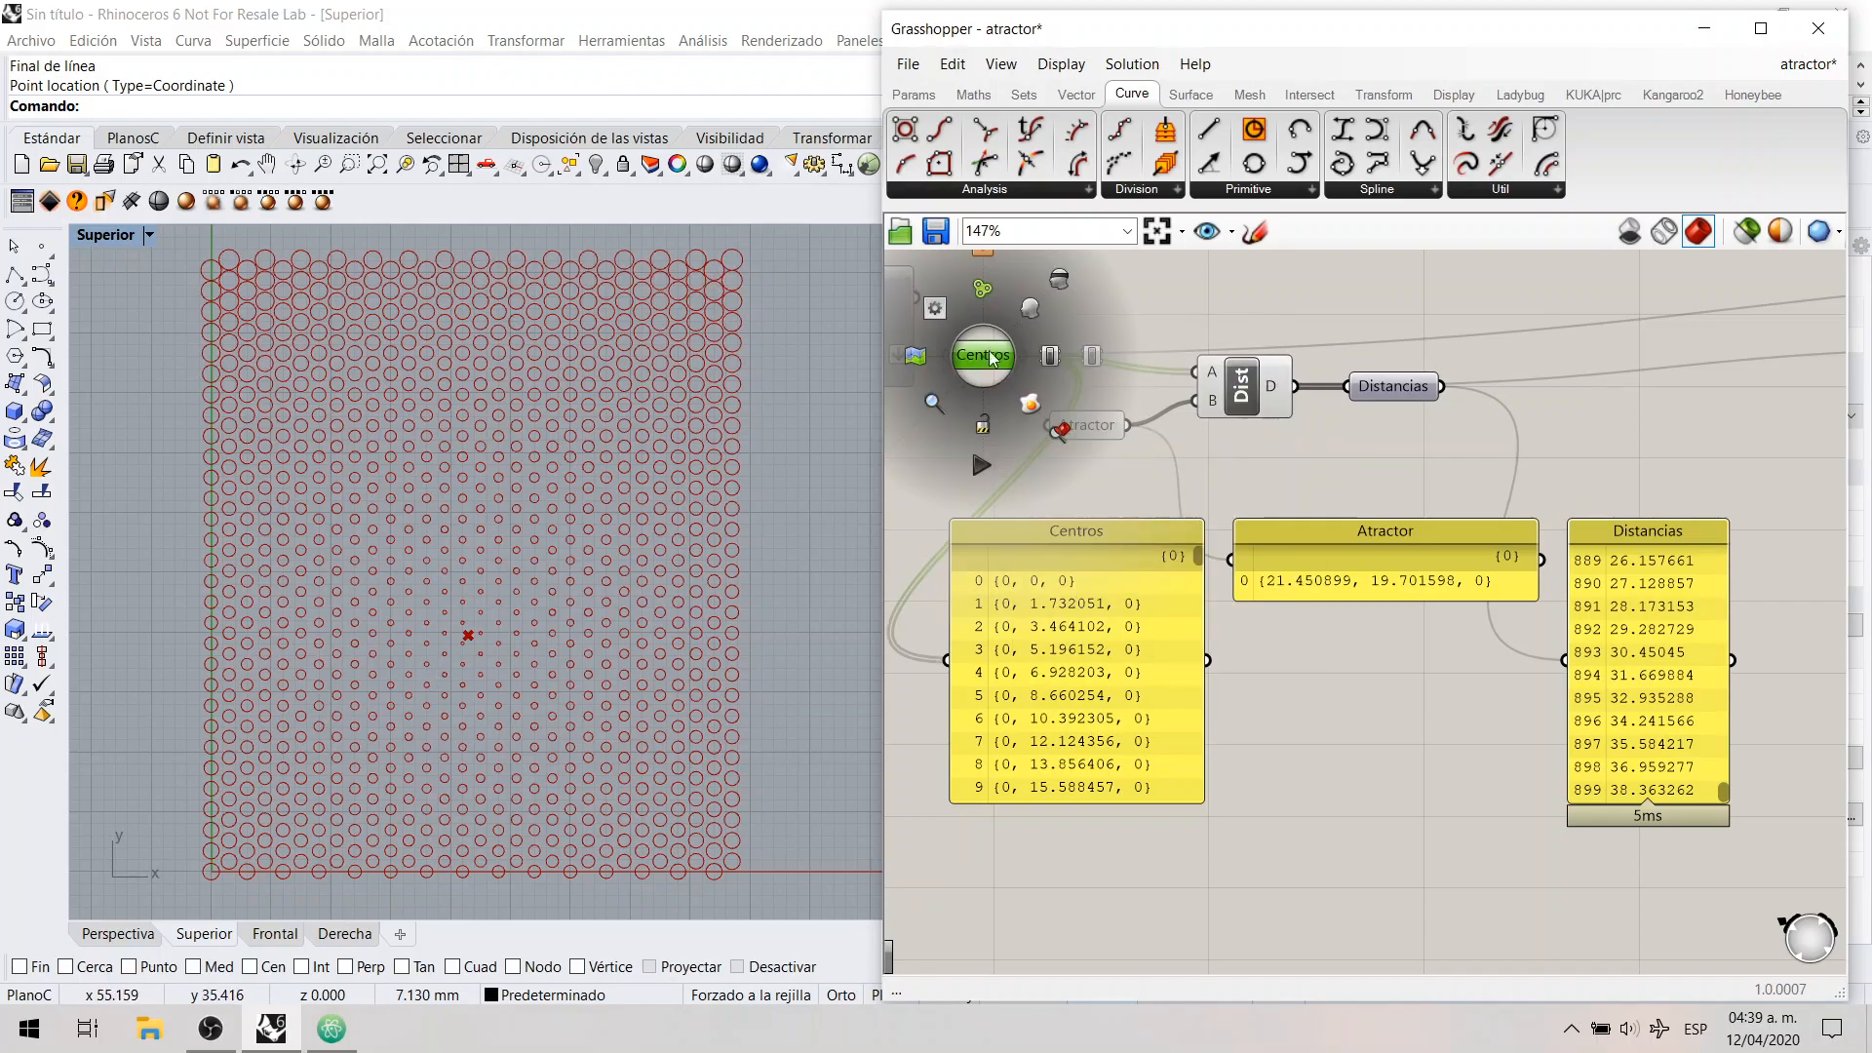
left_click(1027, 312)
left_click(992, 382)
left_click(983, 357)
left_click(979, 388)
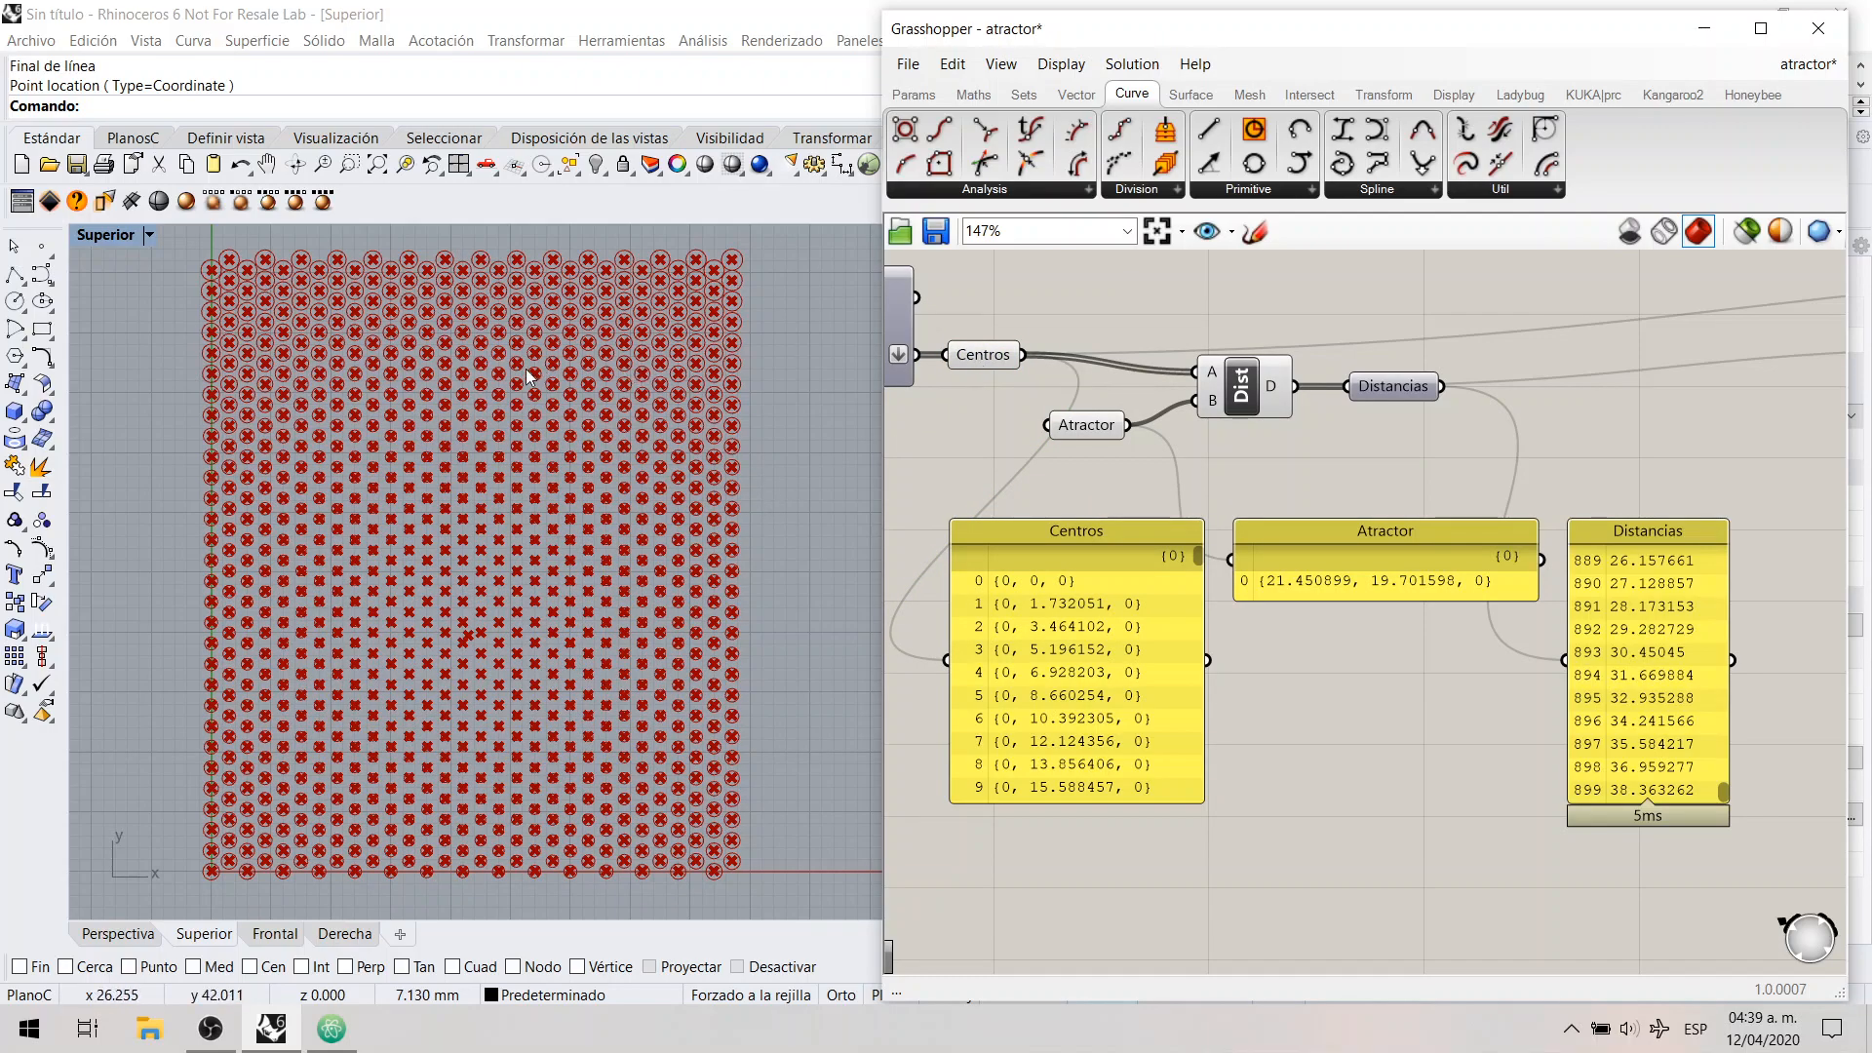
Step: Read the Centros panel's coordinate list from its first entry to its last and return to the start
left_click(971, 361)
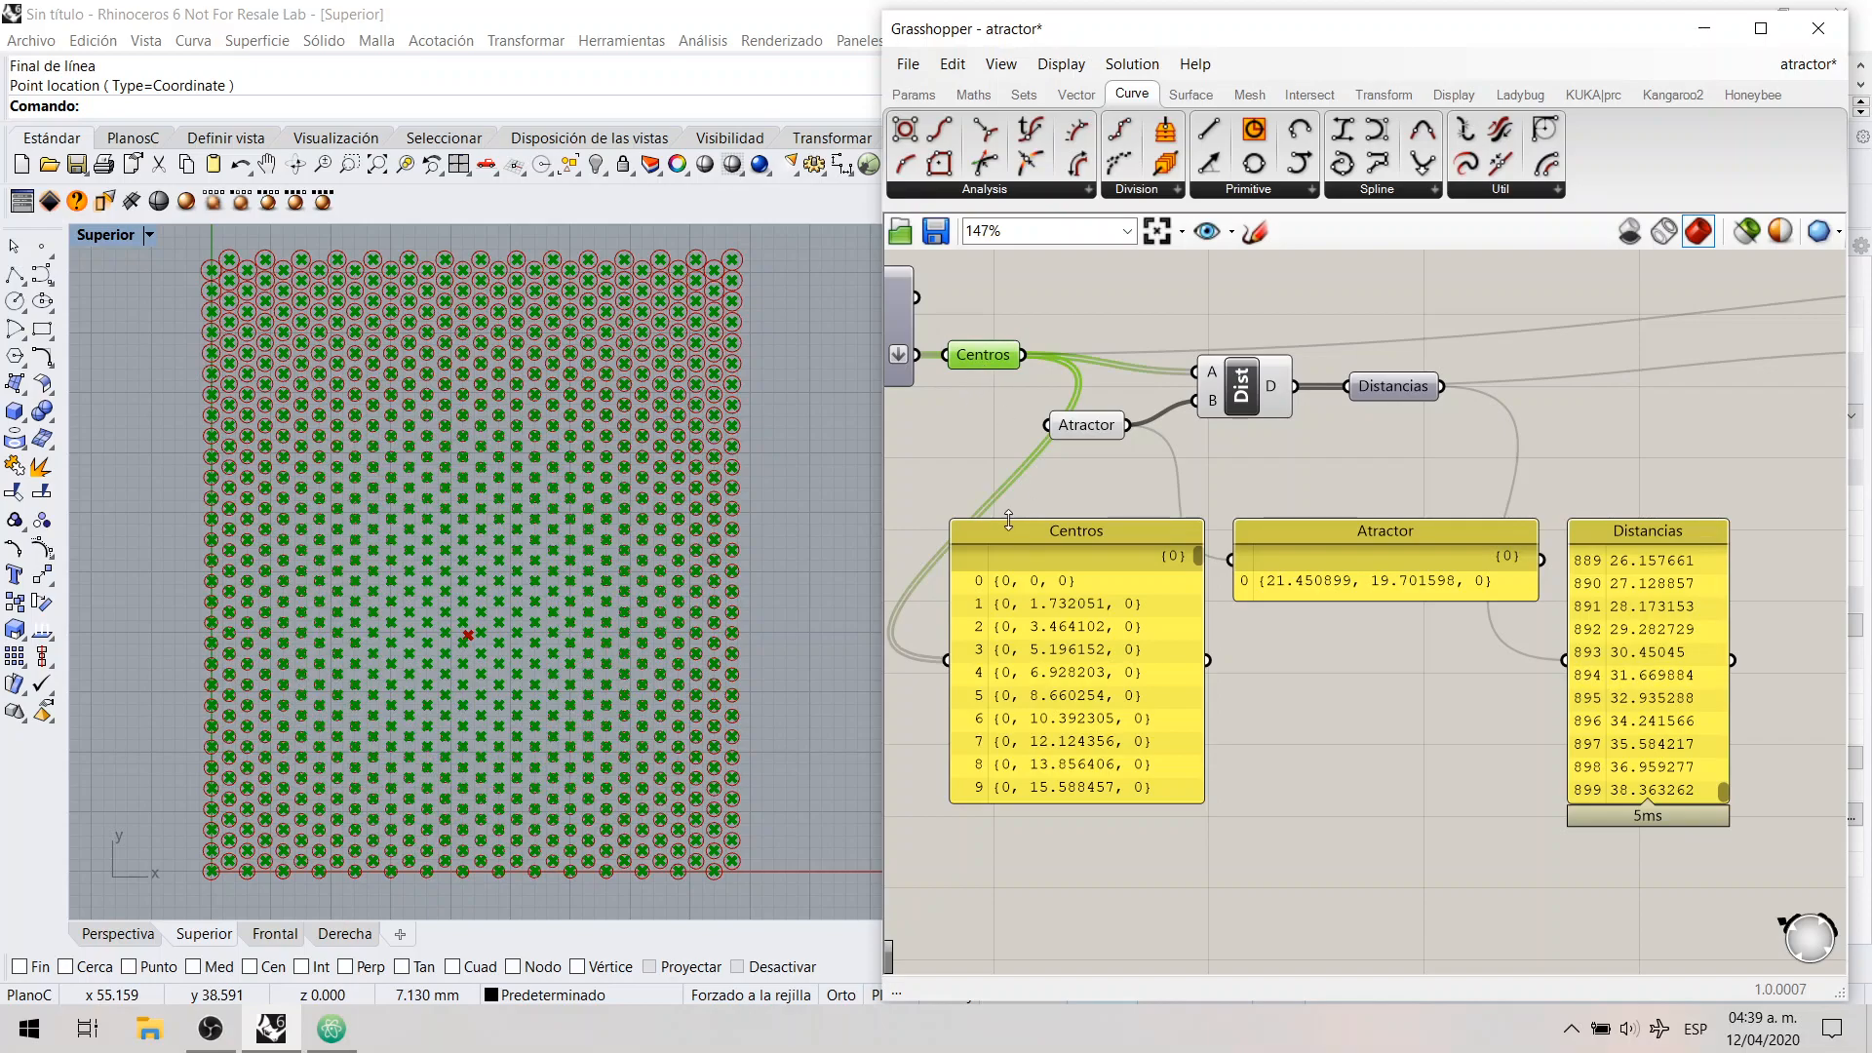
left_click(1016, 552)
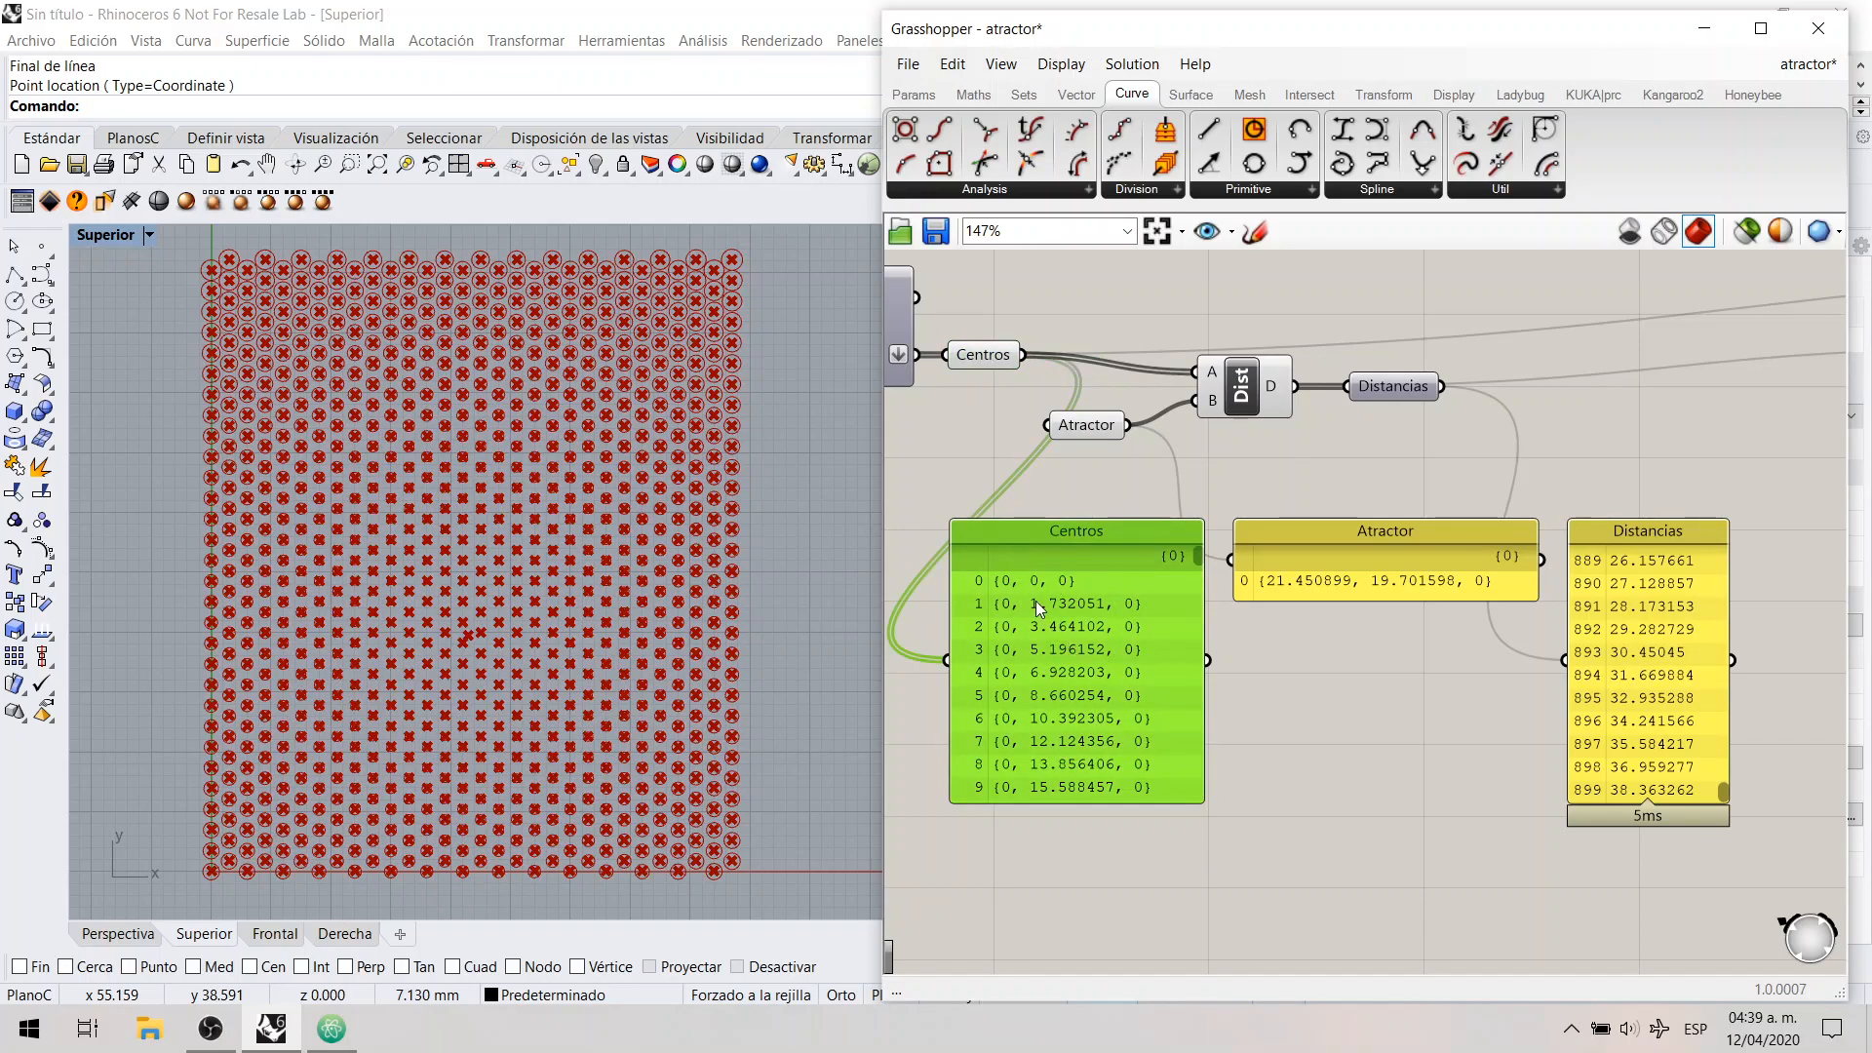
left_click(1237, 674)
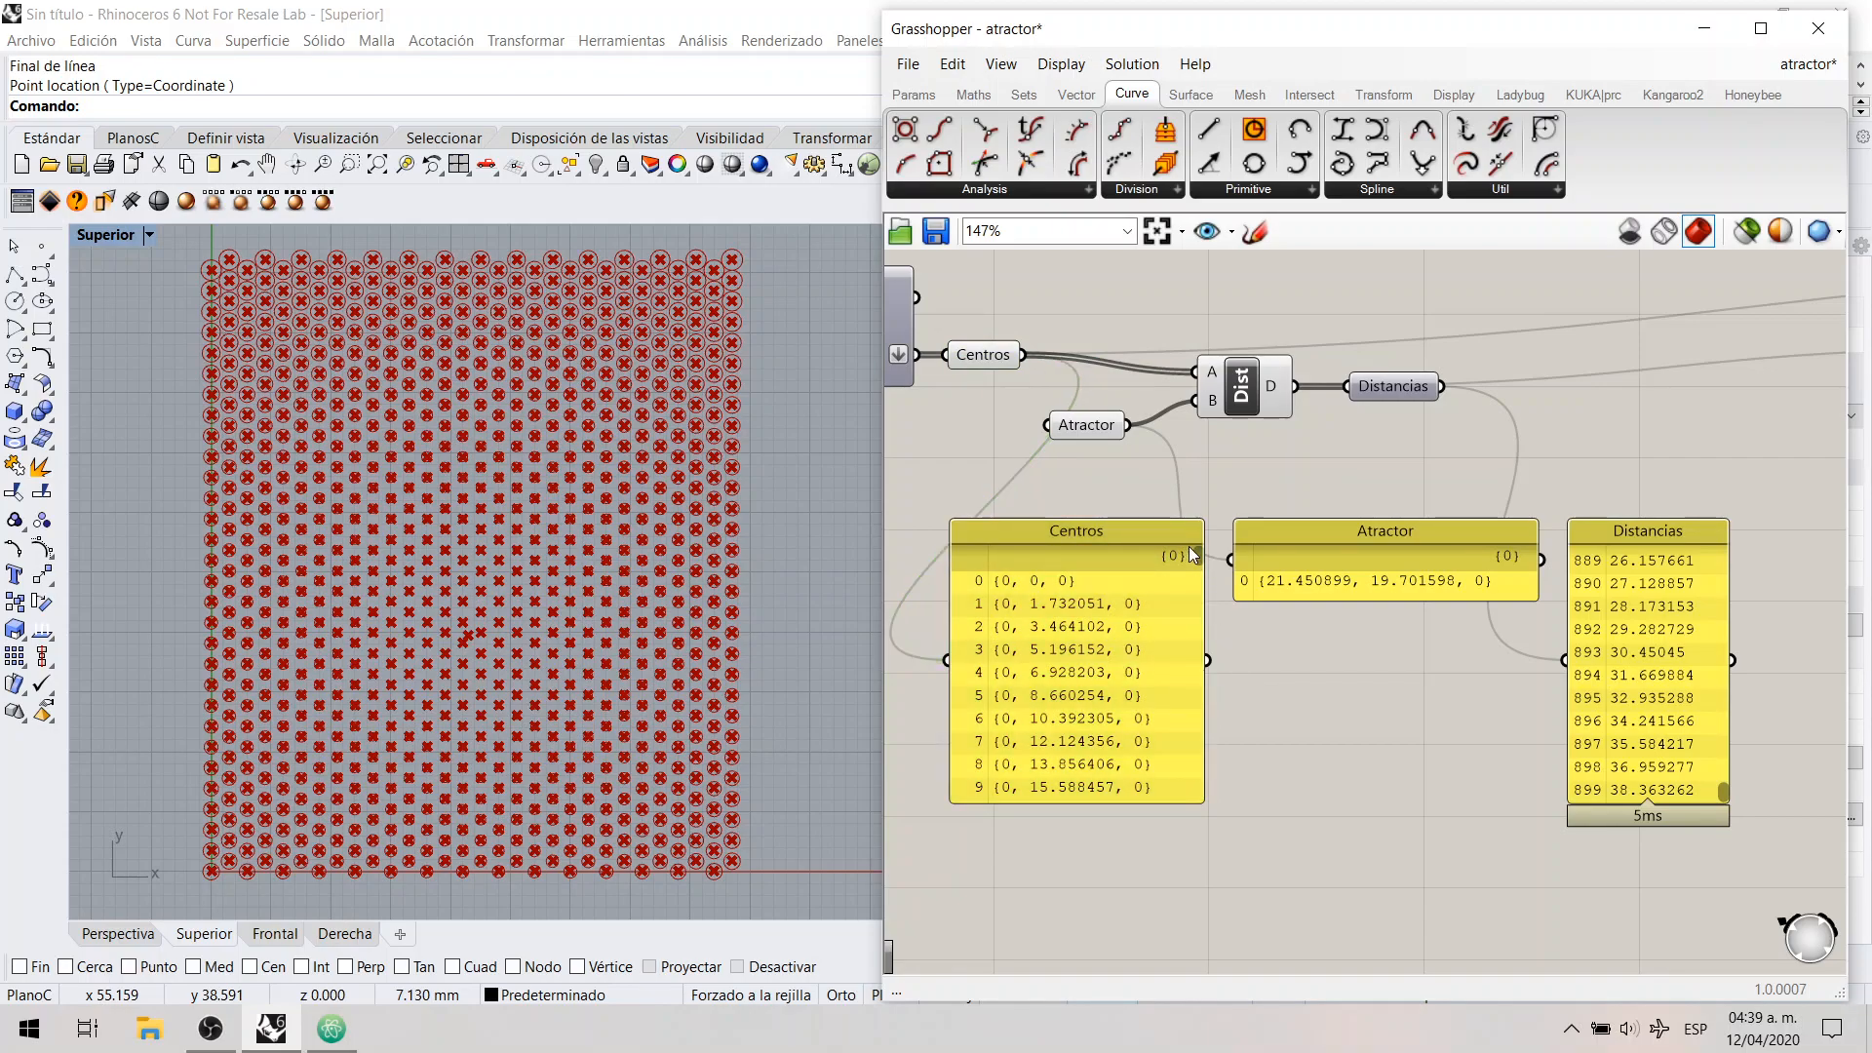
left_click_drag(1201, 553, 1195, 811)
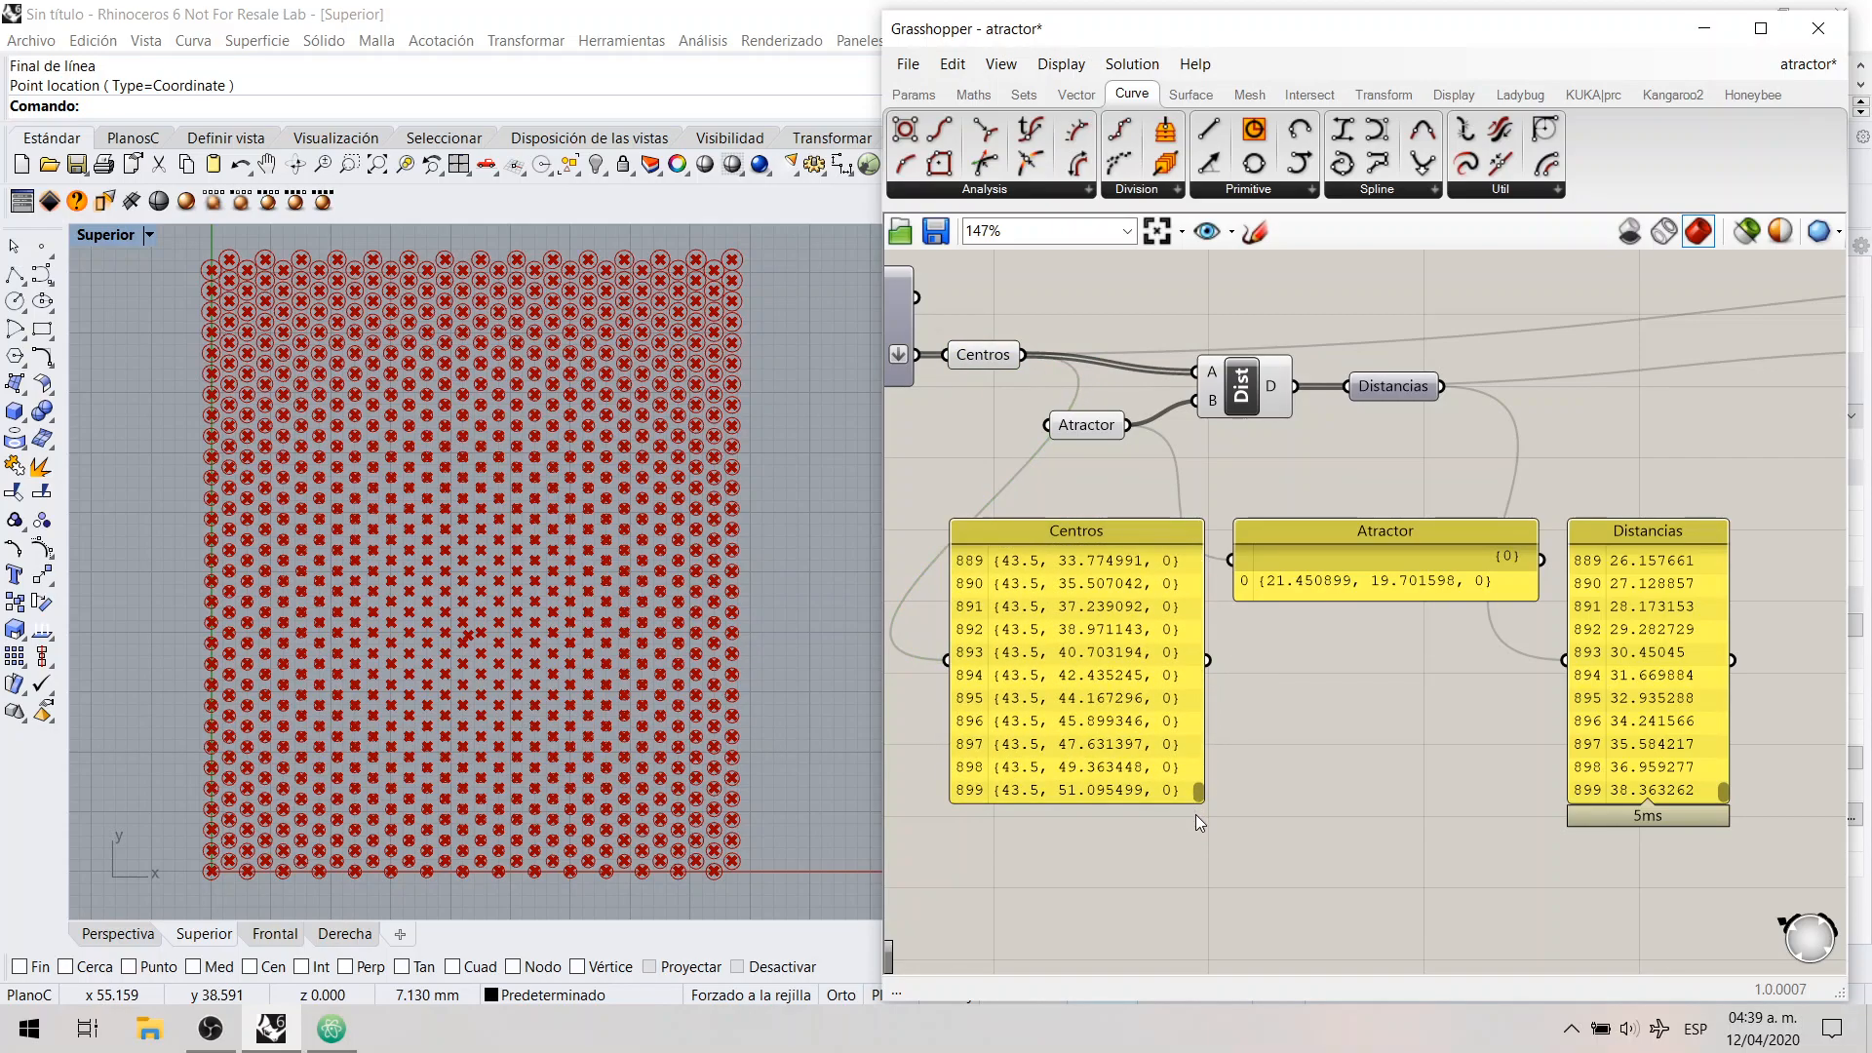
left_click_drag(945, 811, 994, 781)
left_click_drag(1197, 793, 1209, 547)
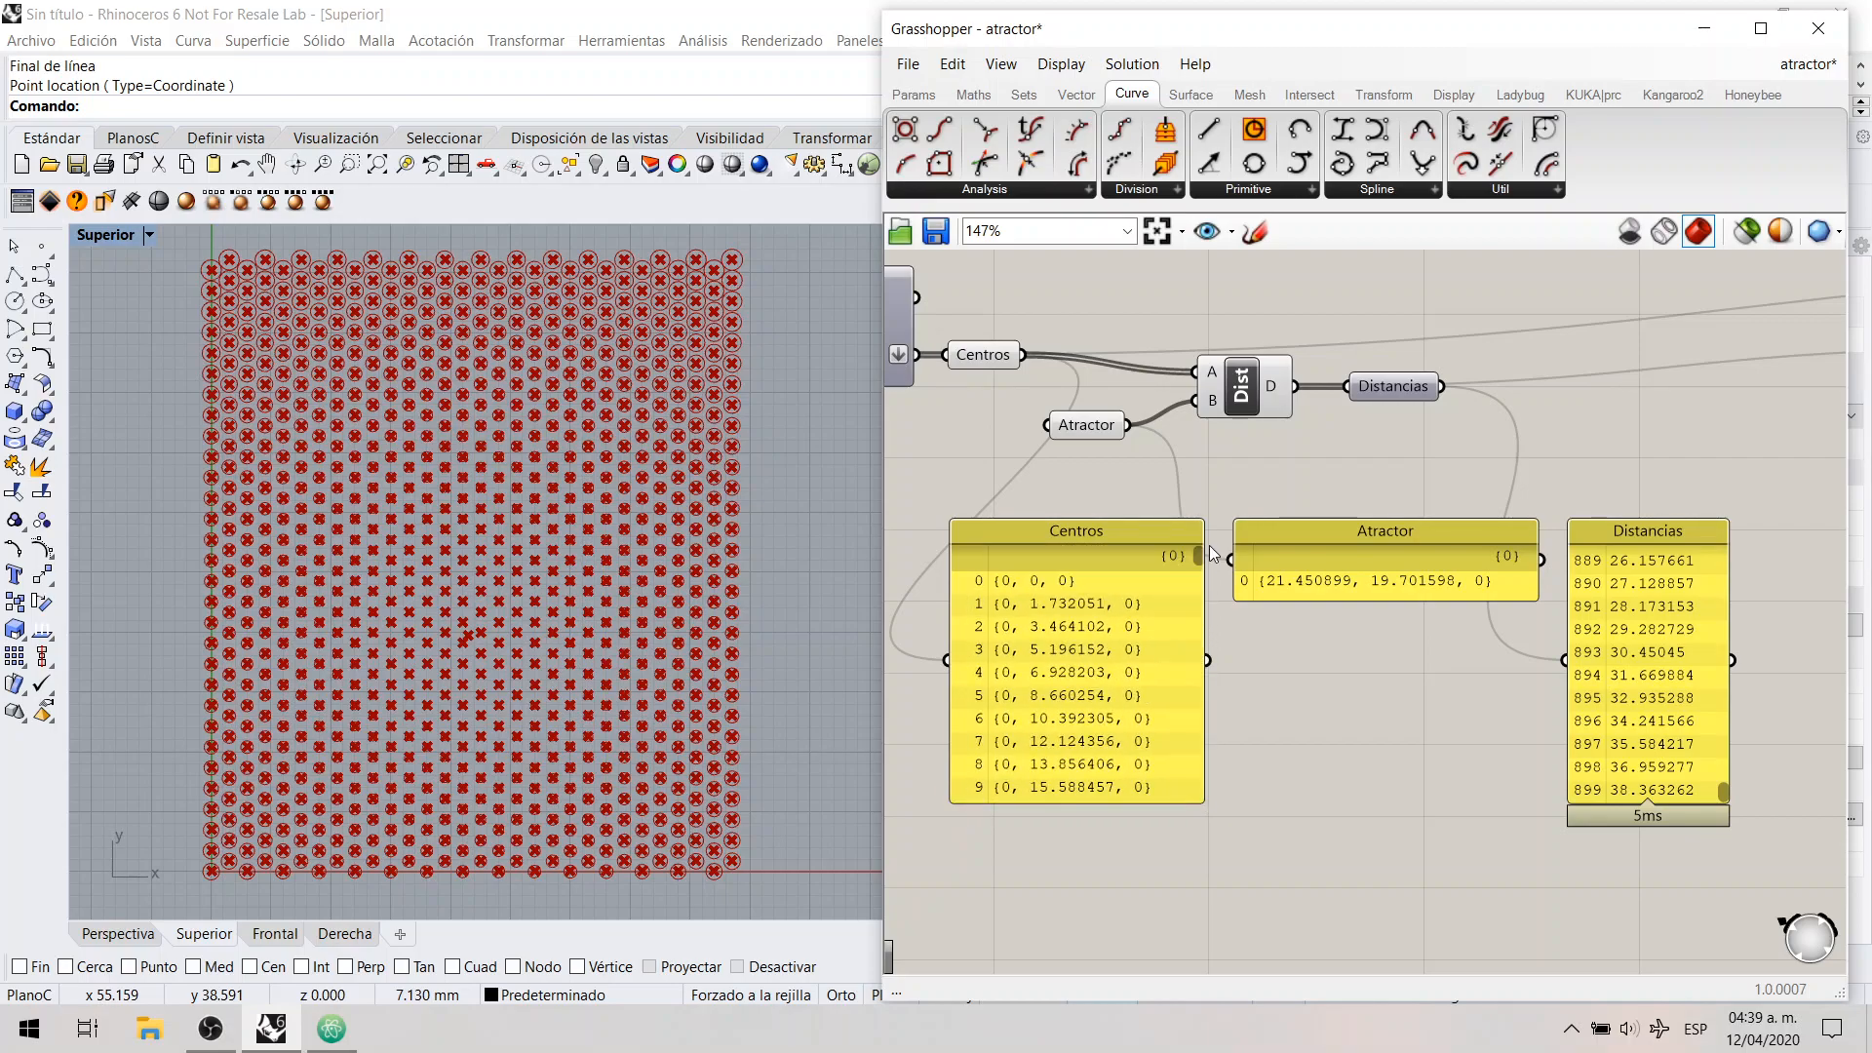
left_click_drag(938, 571, 998, 595)
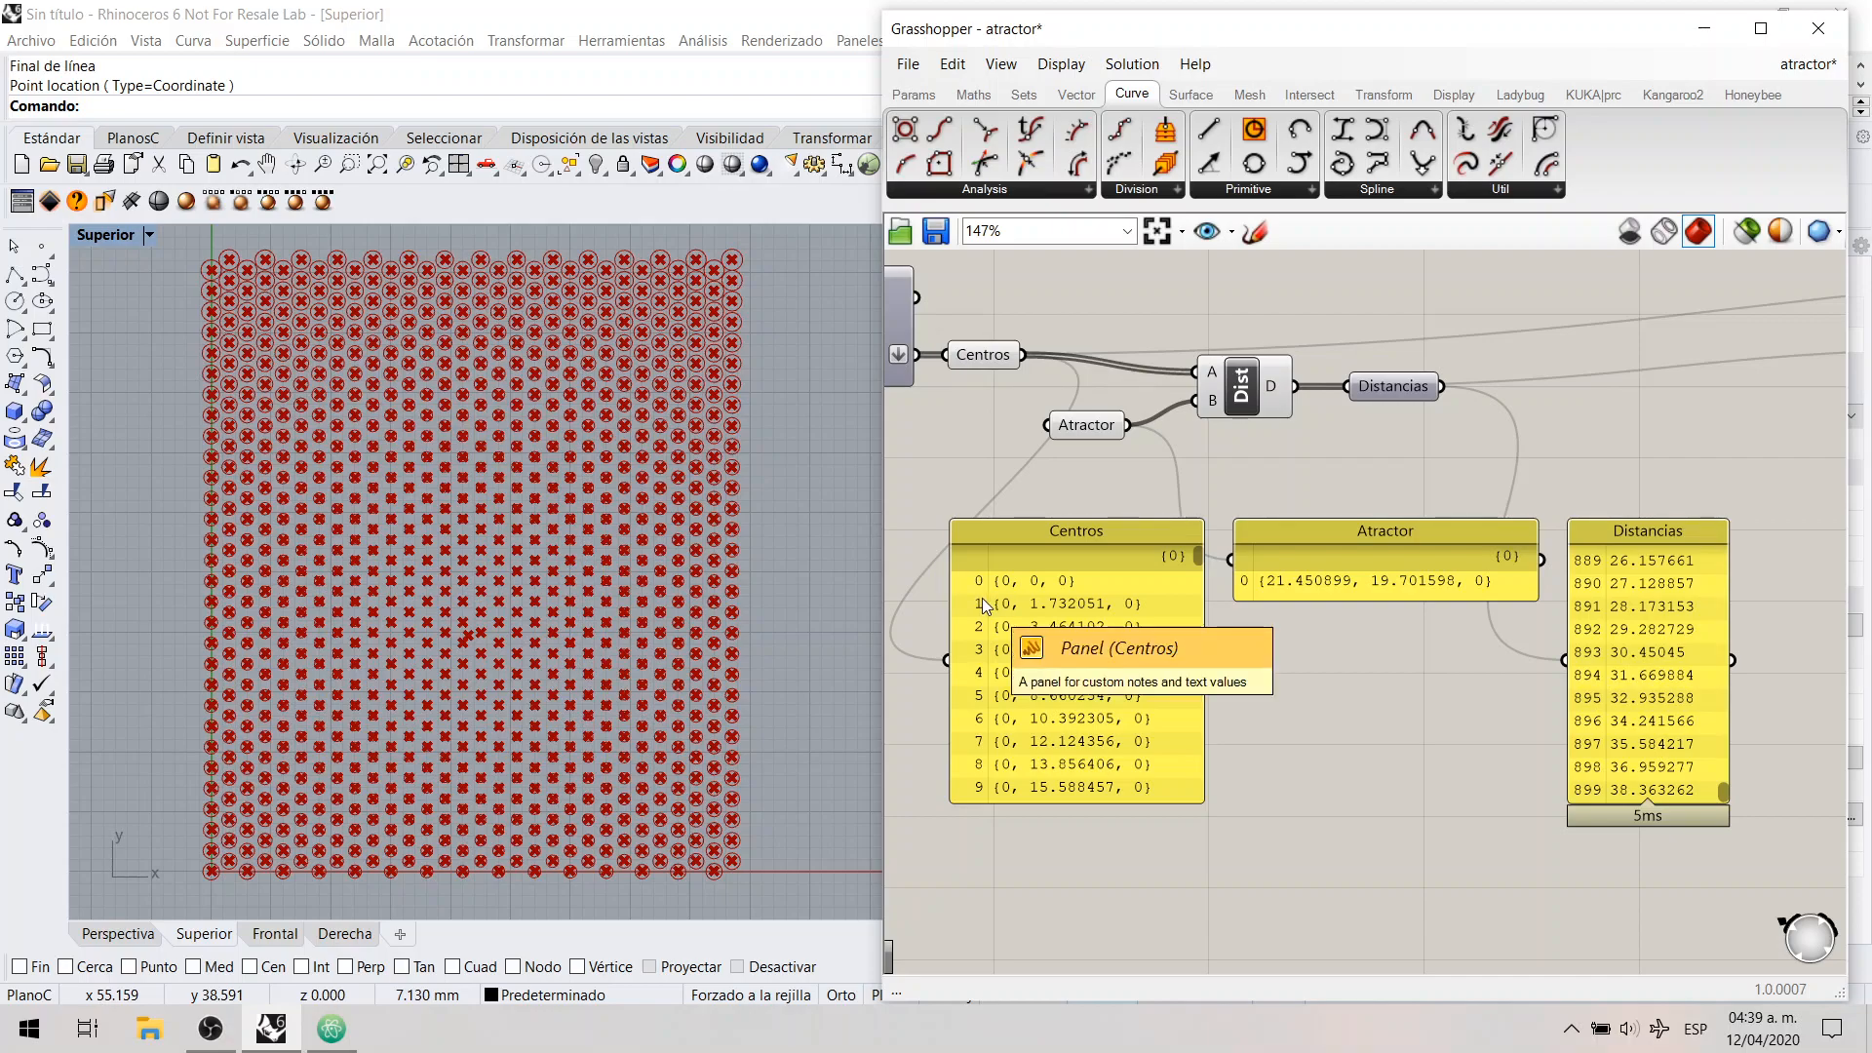
left_click(981, 351)
left_click(987, 401)
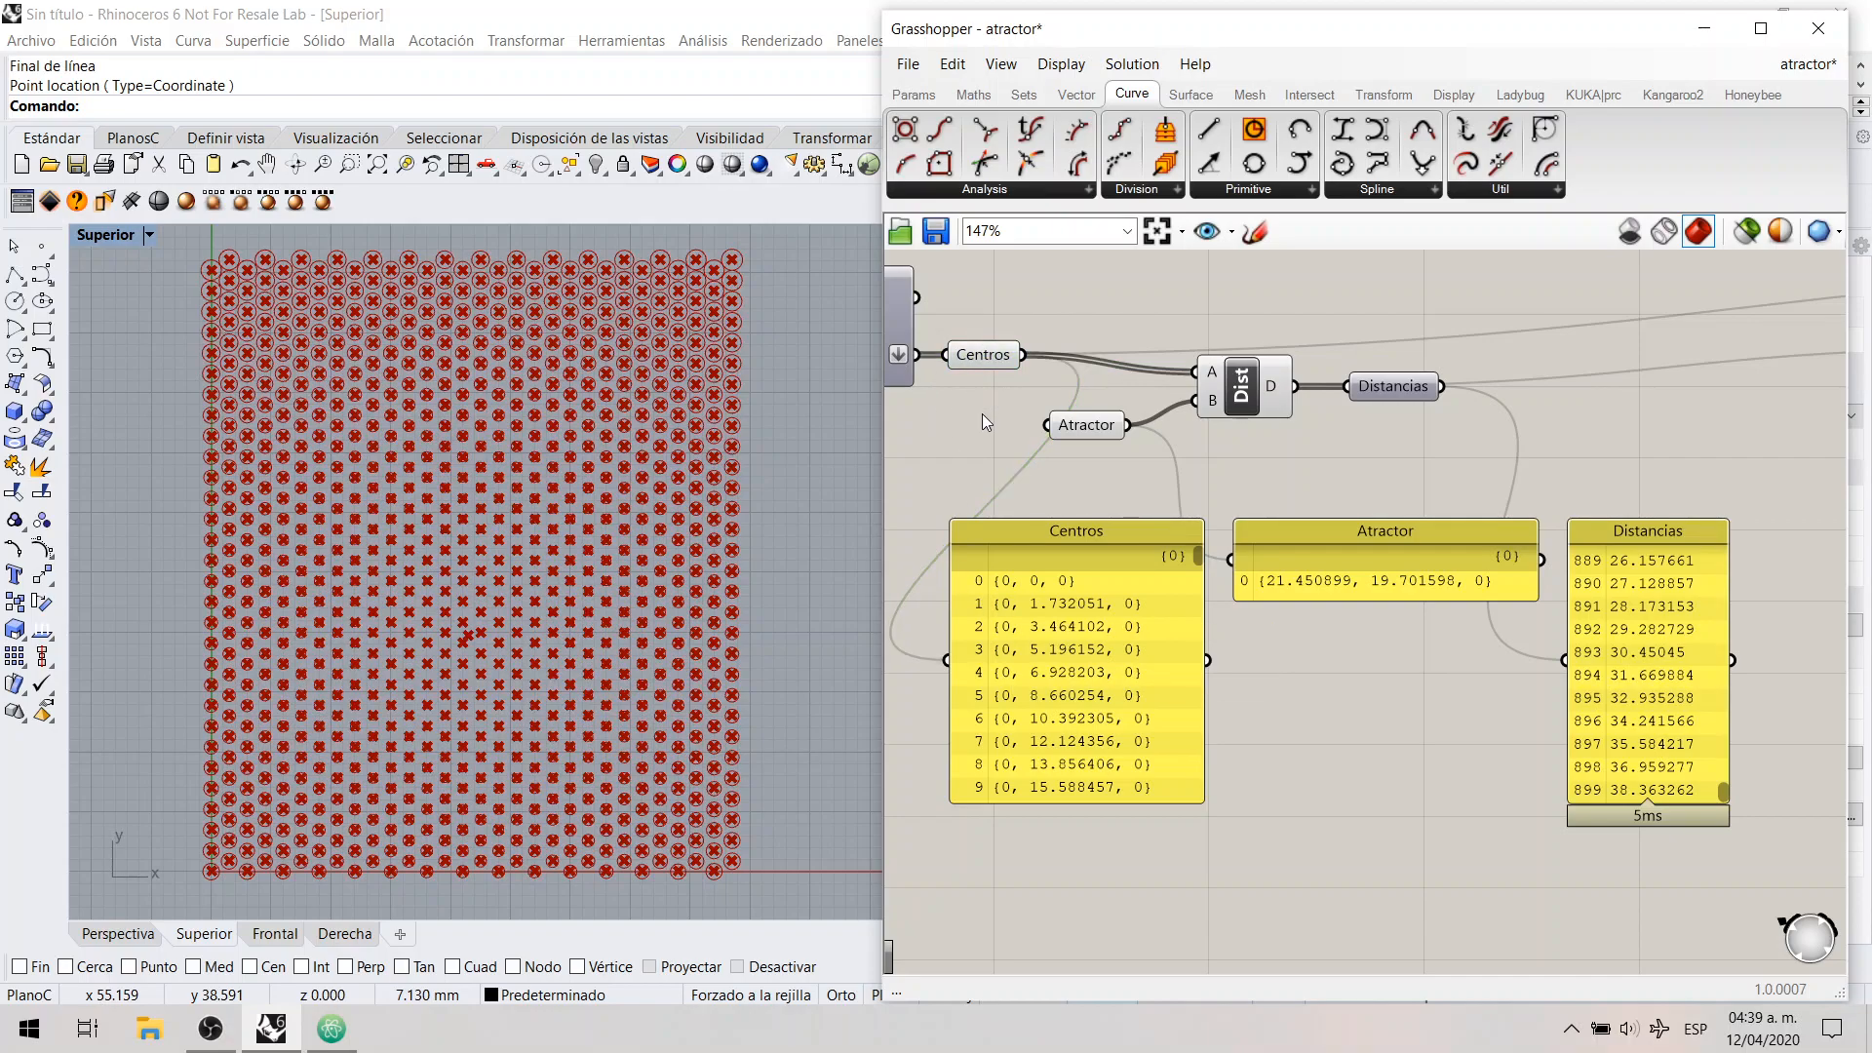
Step: Inspect the Atractor parameter, the coordinates in its panel and the Distance component it feeds
left_click(1082, 427)
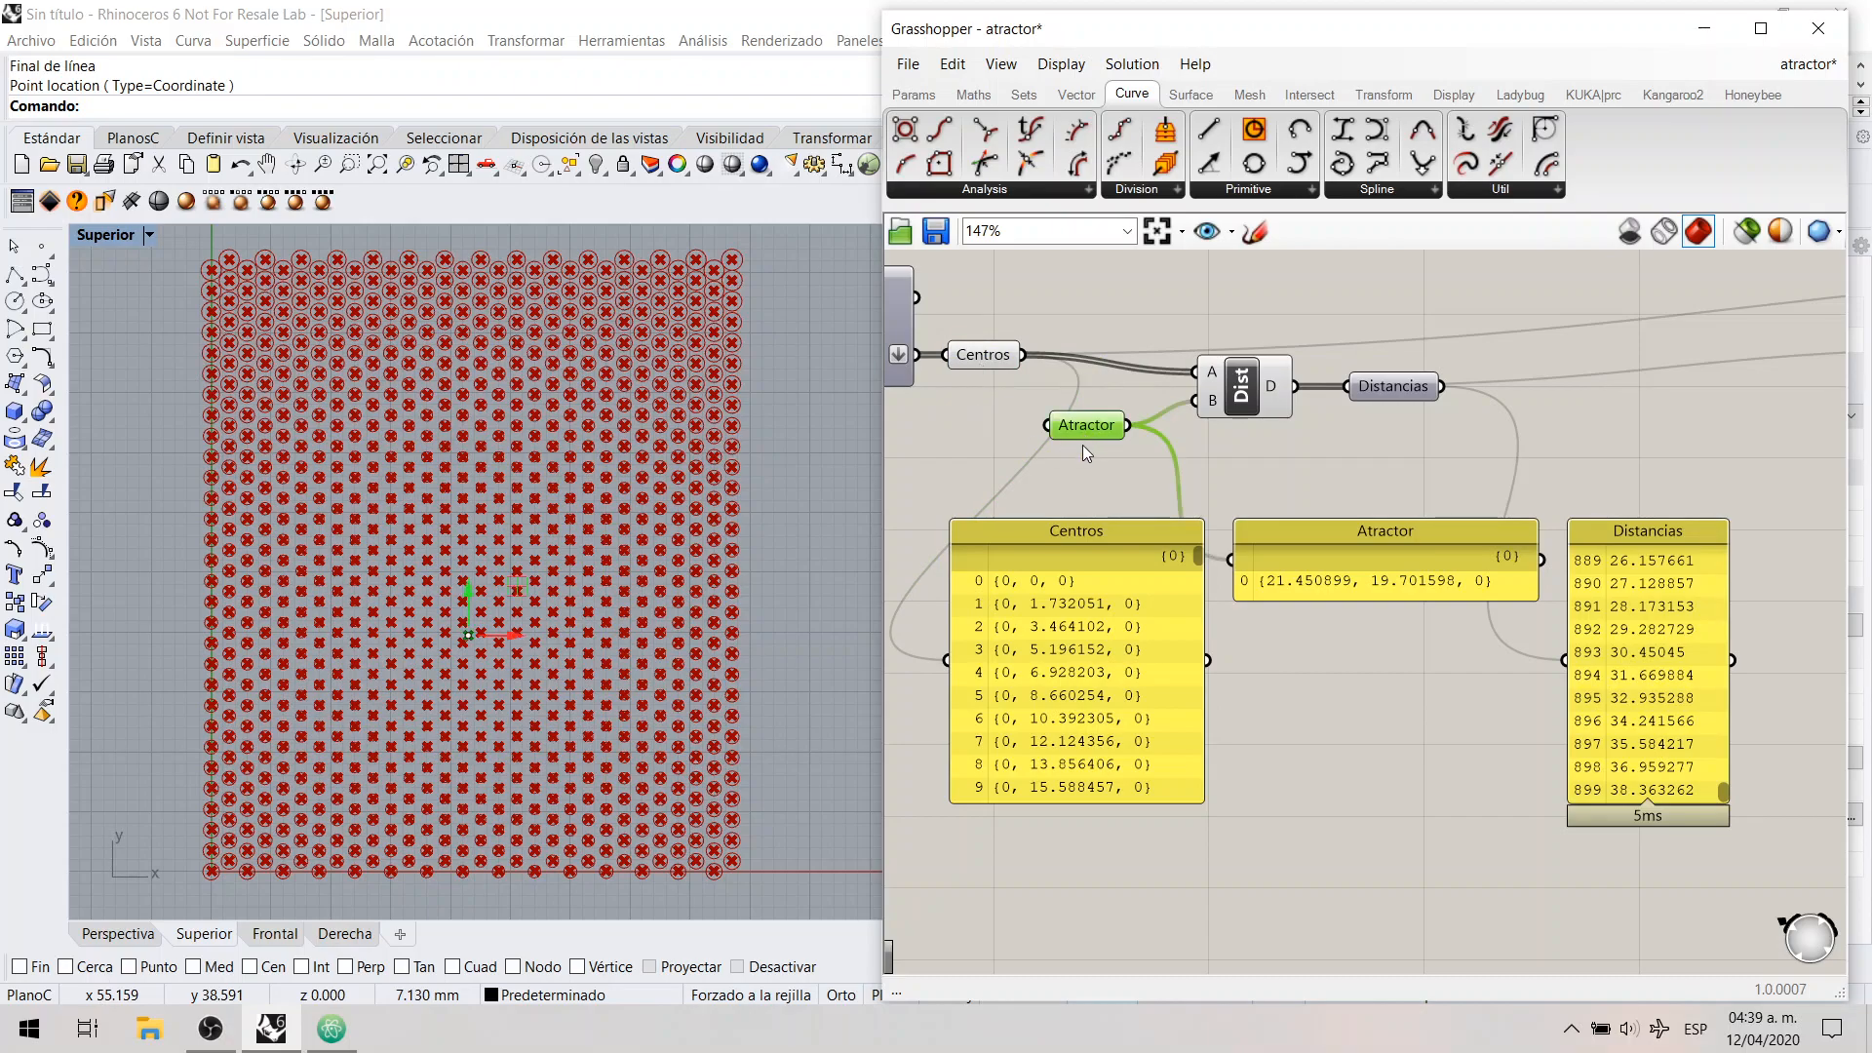
left_click(1413, 587)
left_click_drag(1218, 590, 1515, 560)
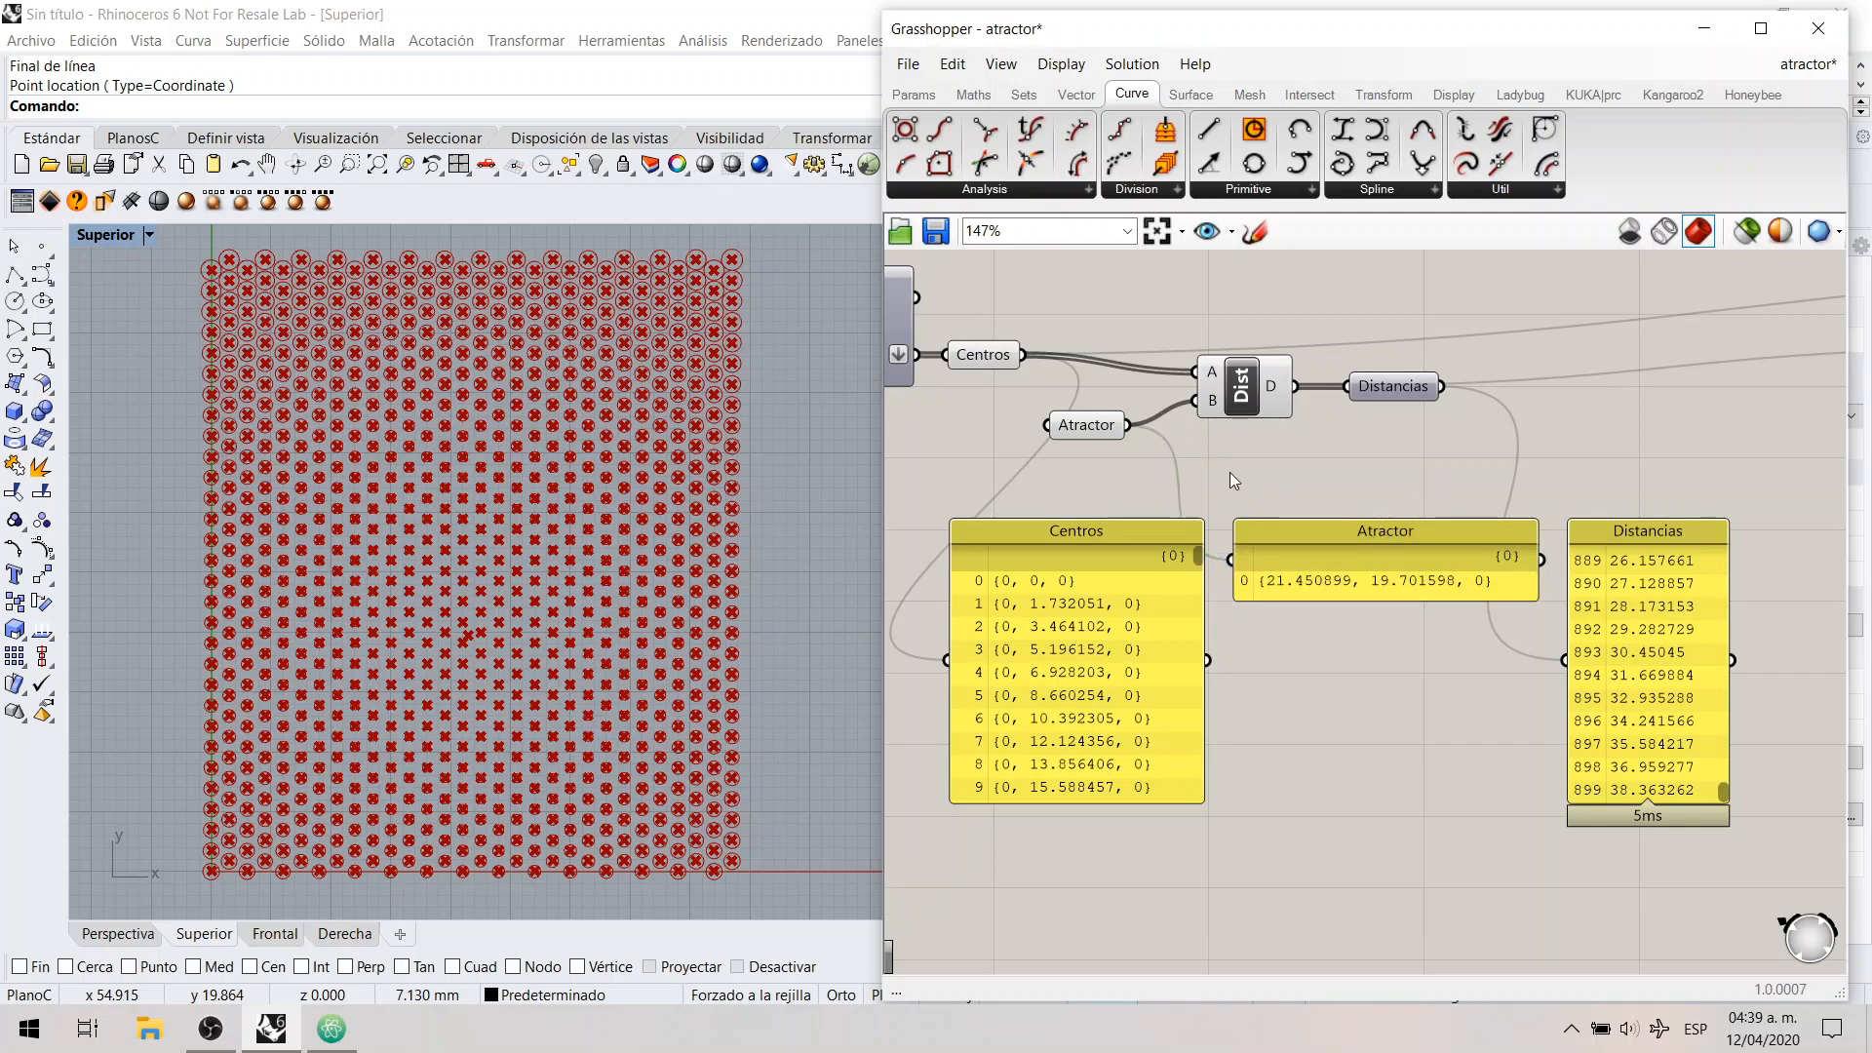
left_click(1240, 382)
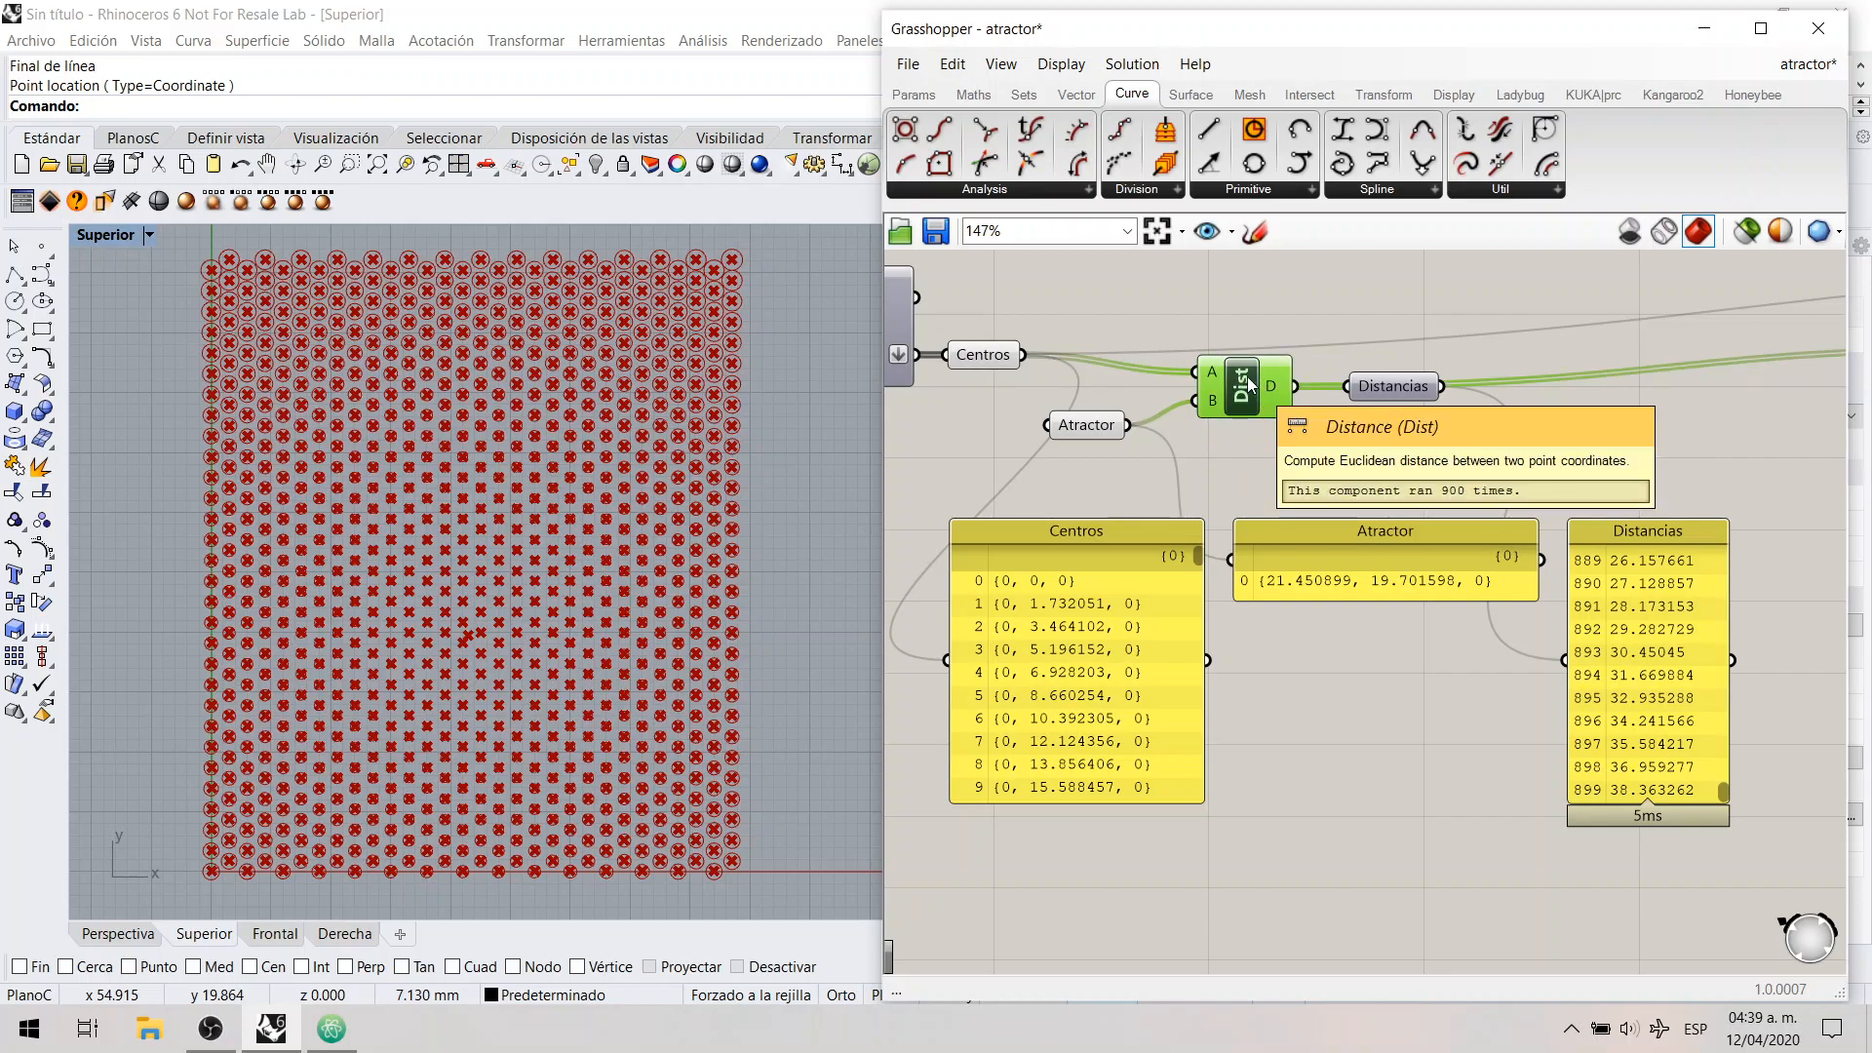
left_click(1180, 324)
left_click(1249, 388)
left_click(1280, 449)
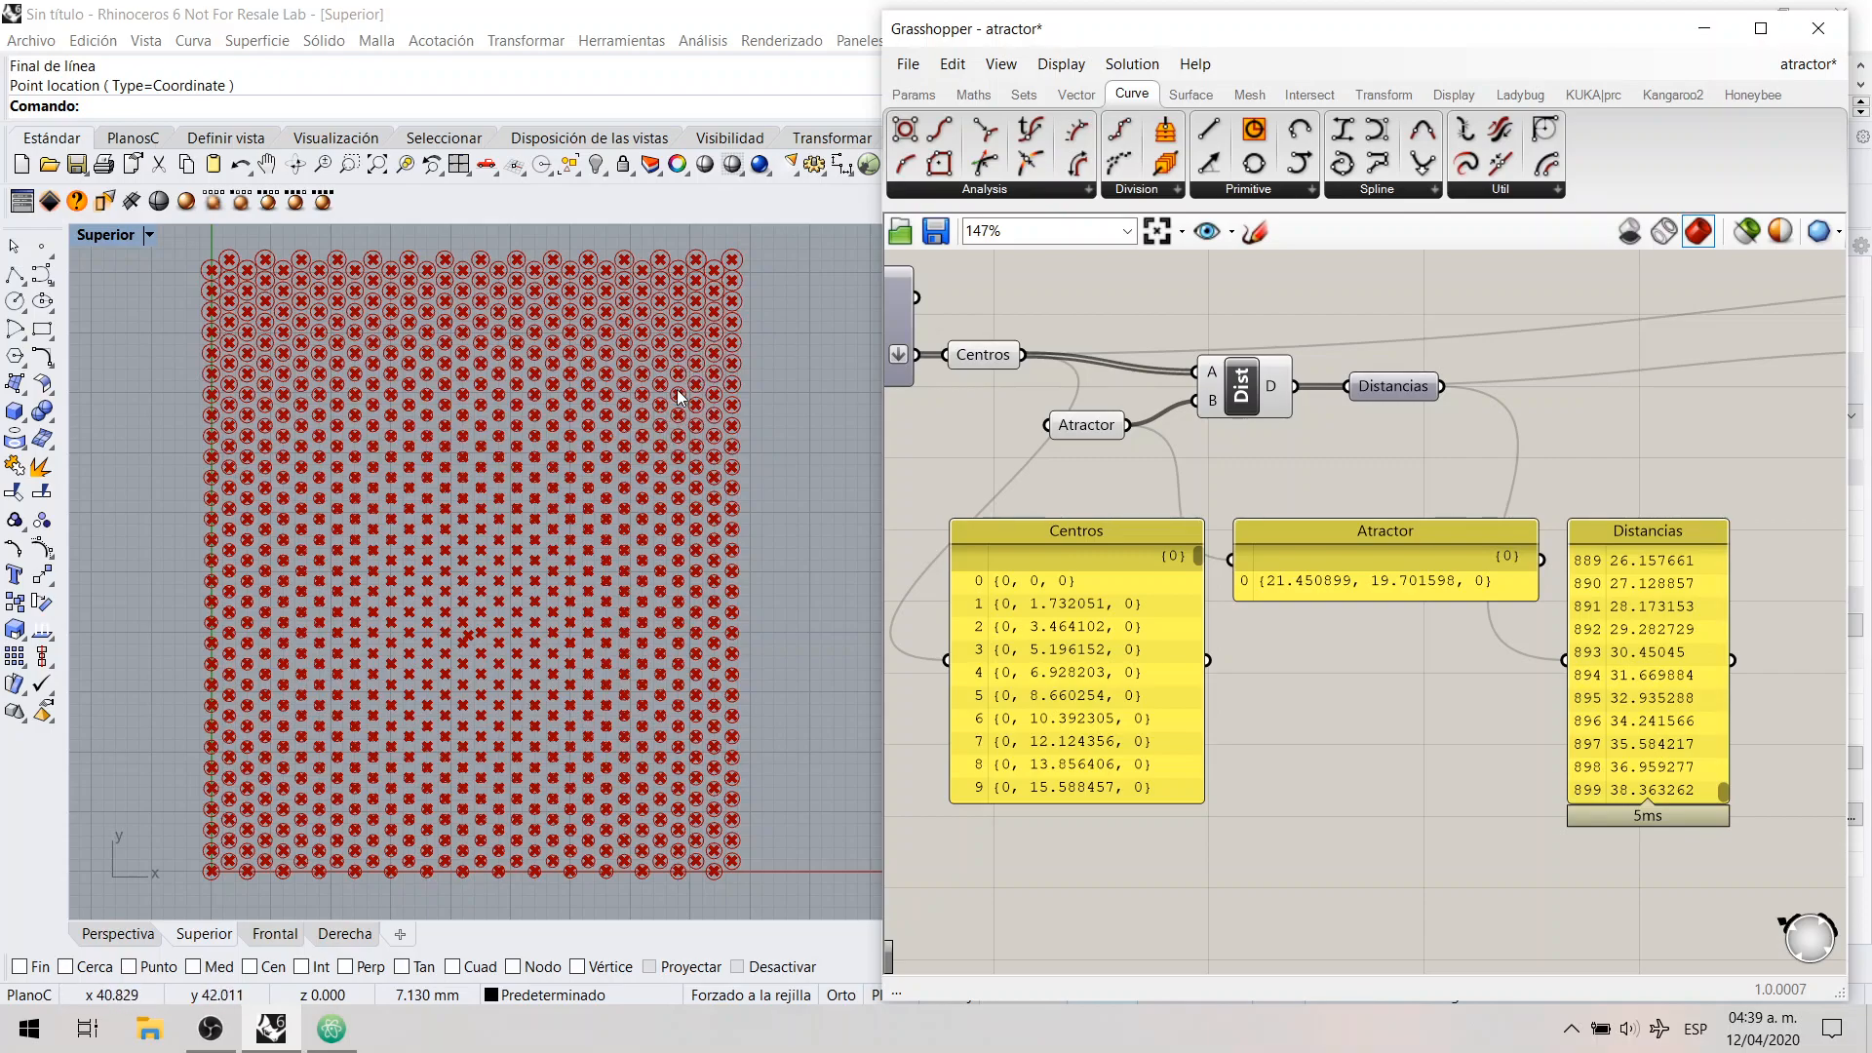
Step: Compare the Centros list with the single Atractor point as the two inputs of the Distance component
left_click(1240, 404)
left_click(1243, 435)
left_click(985, 355)
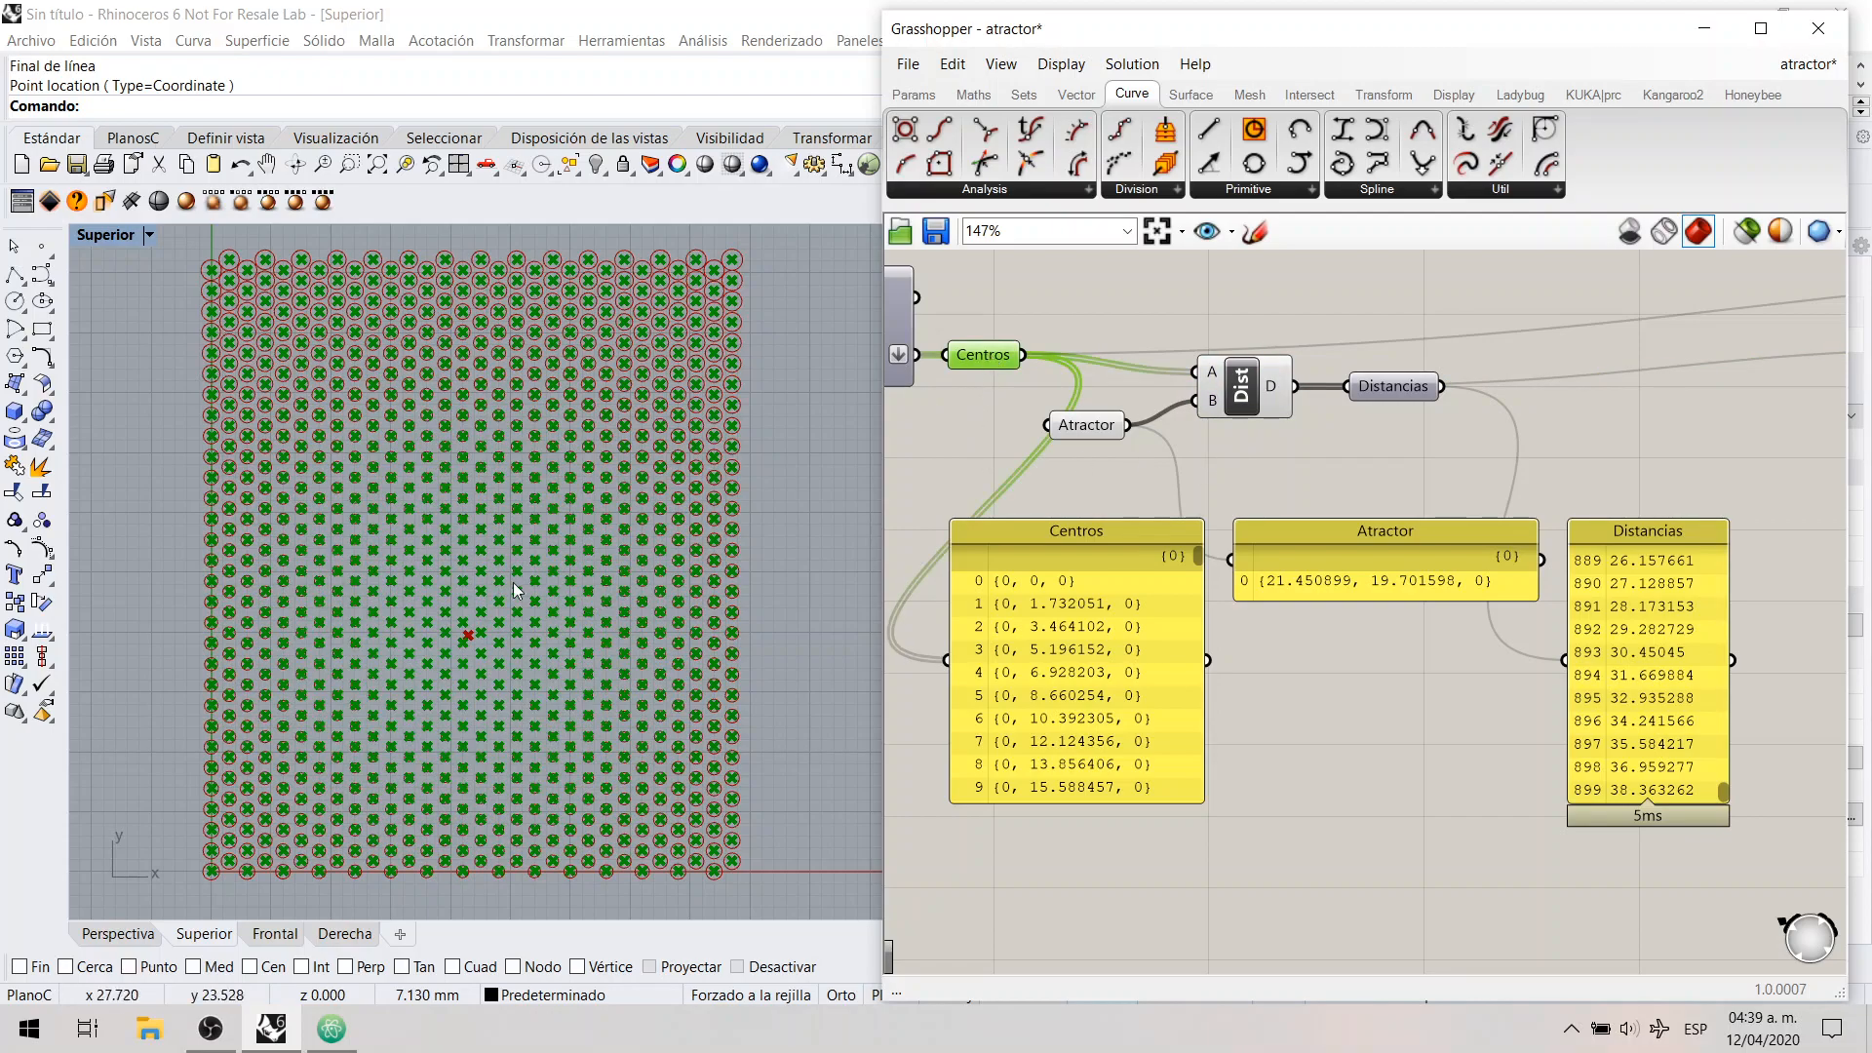
left_click(1233, 385)
left_click(1102, 451)
left_click(1094, 438)
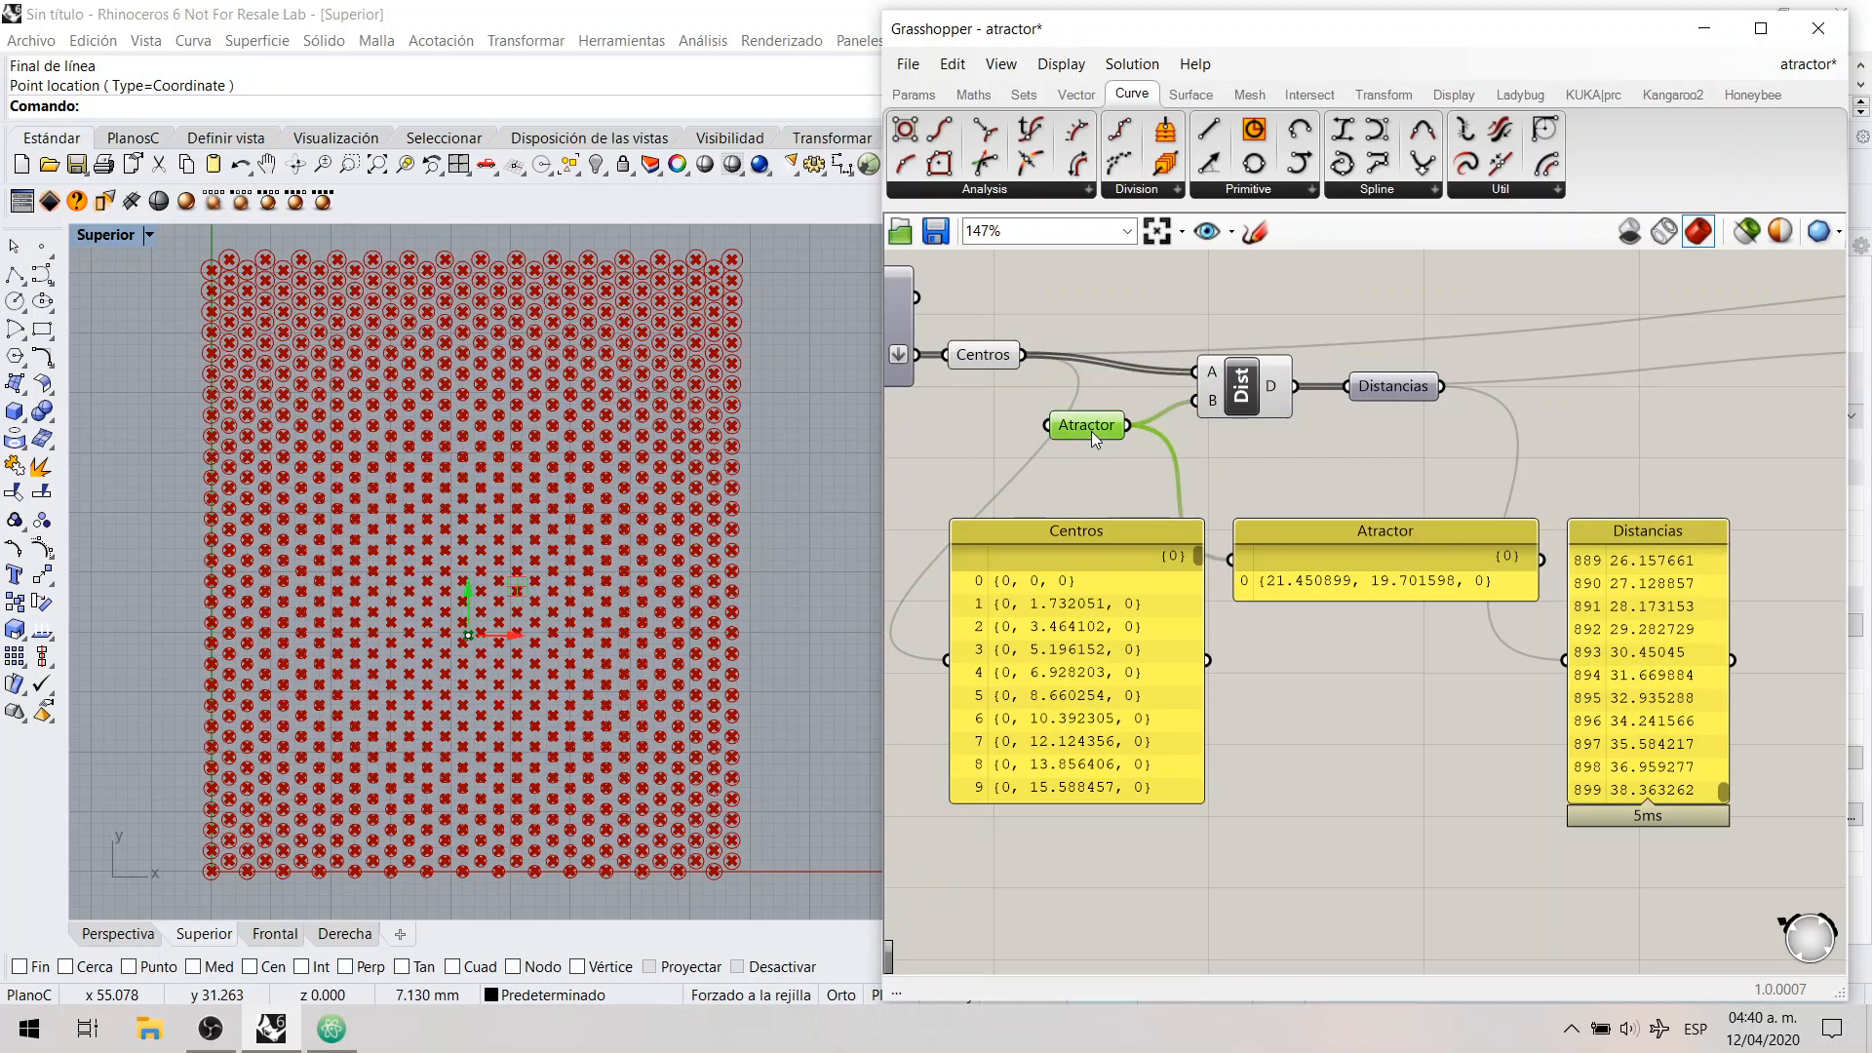
left_click(1282, 473)
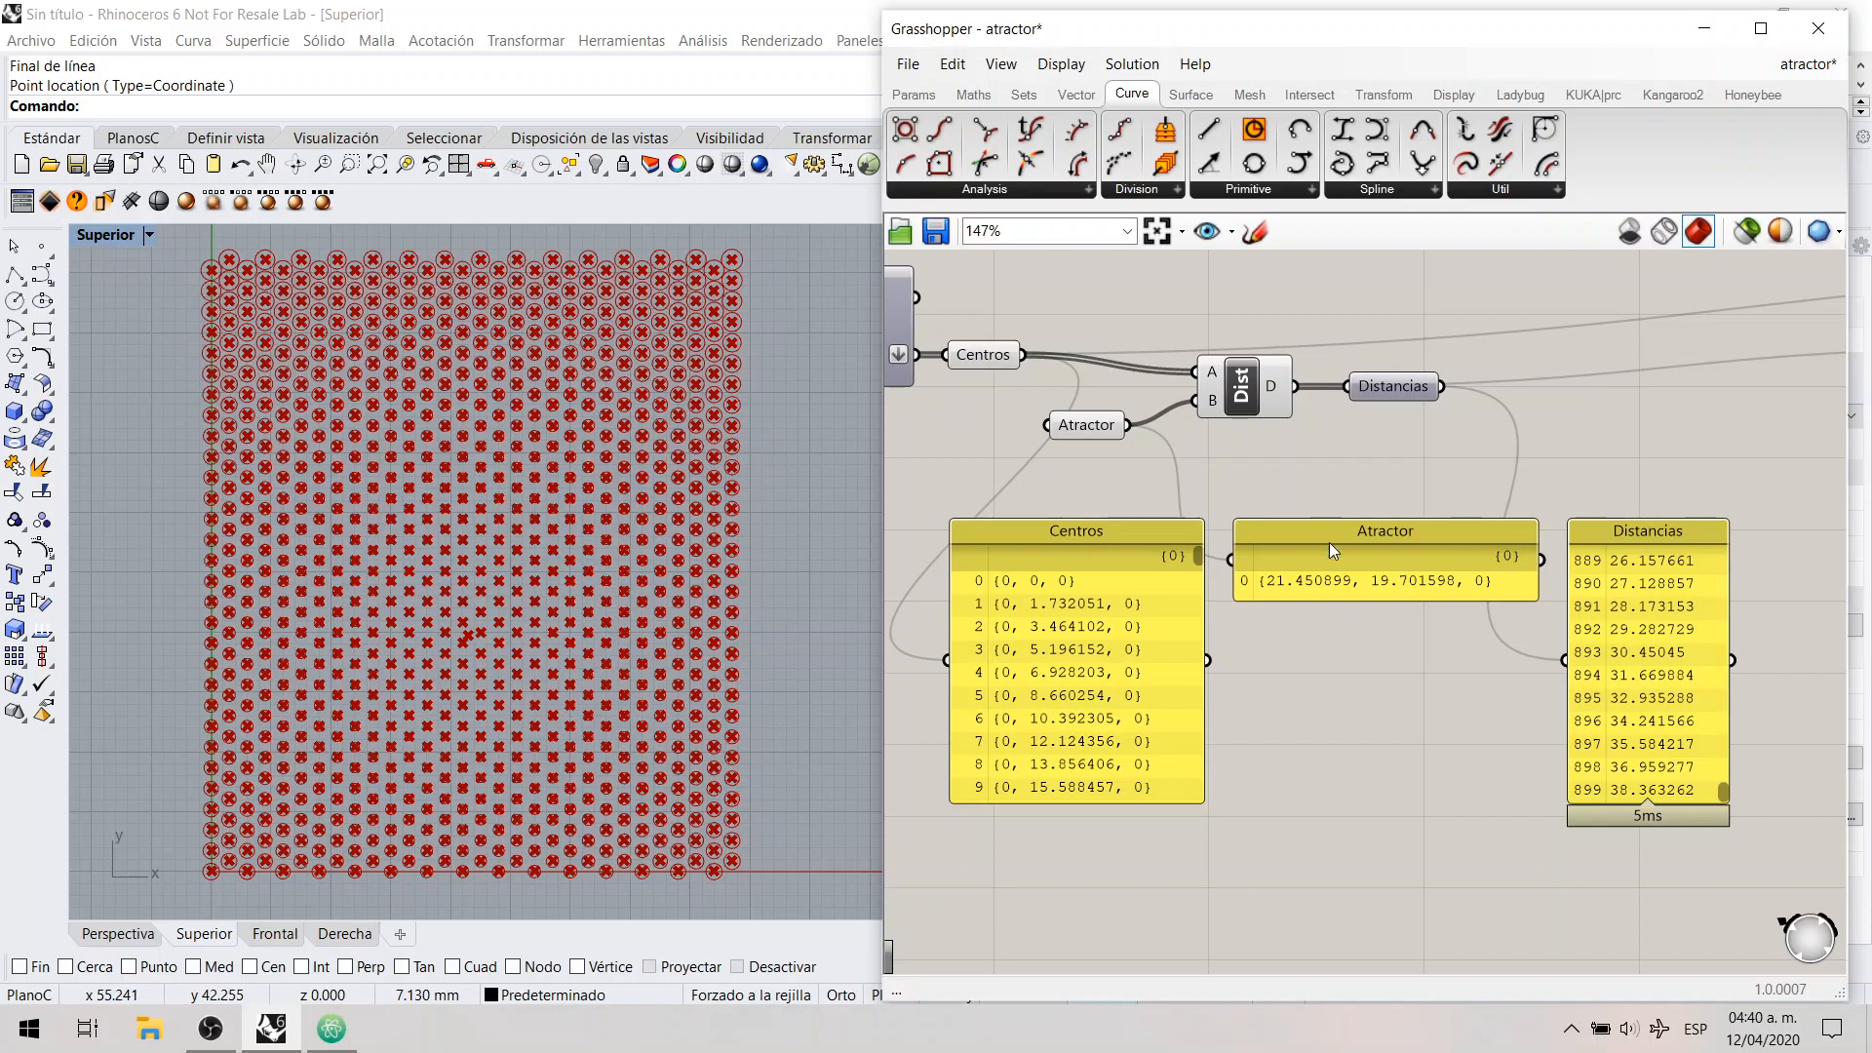
right_click_drag(1431, 678, 1415, 673)
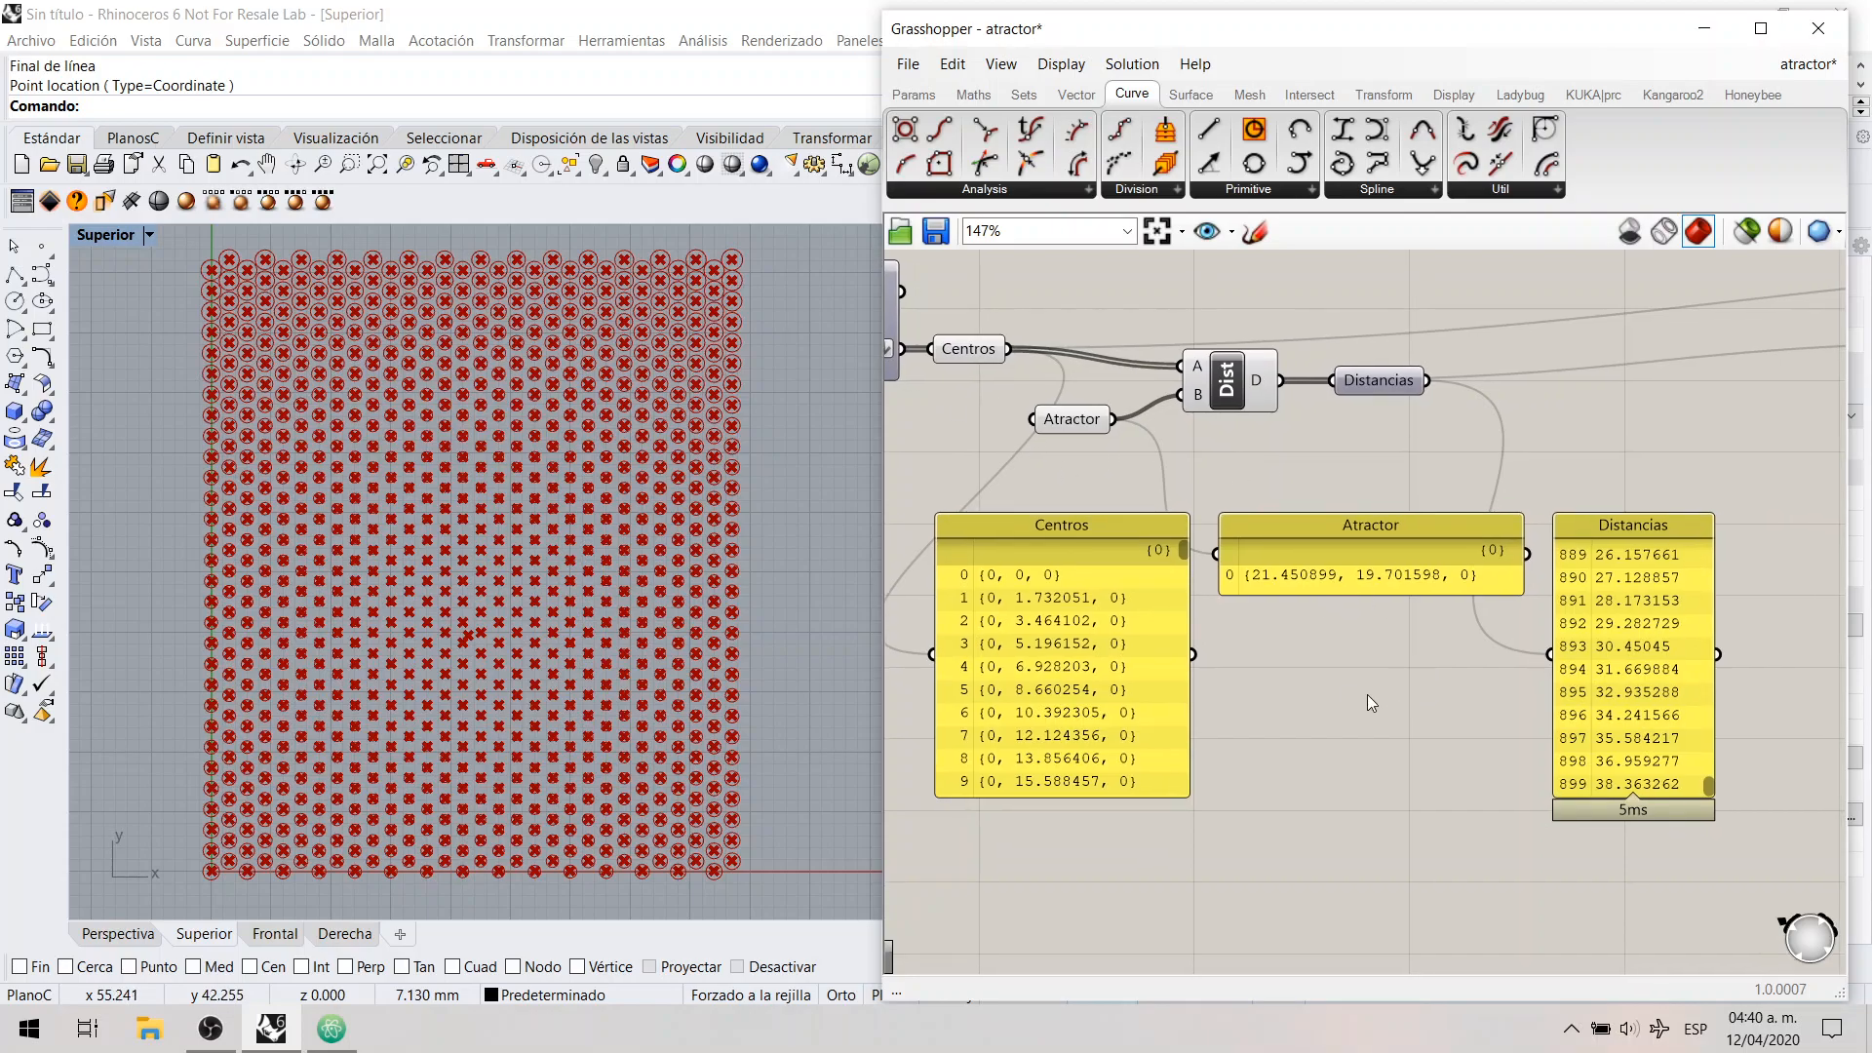
left_click(1071, 597)
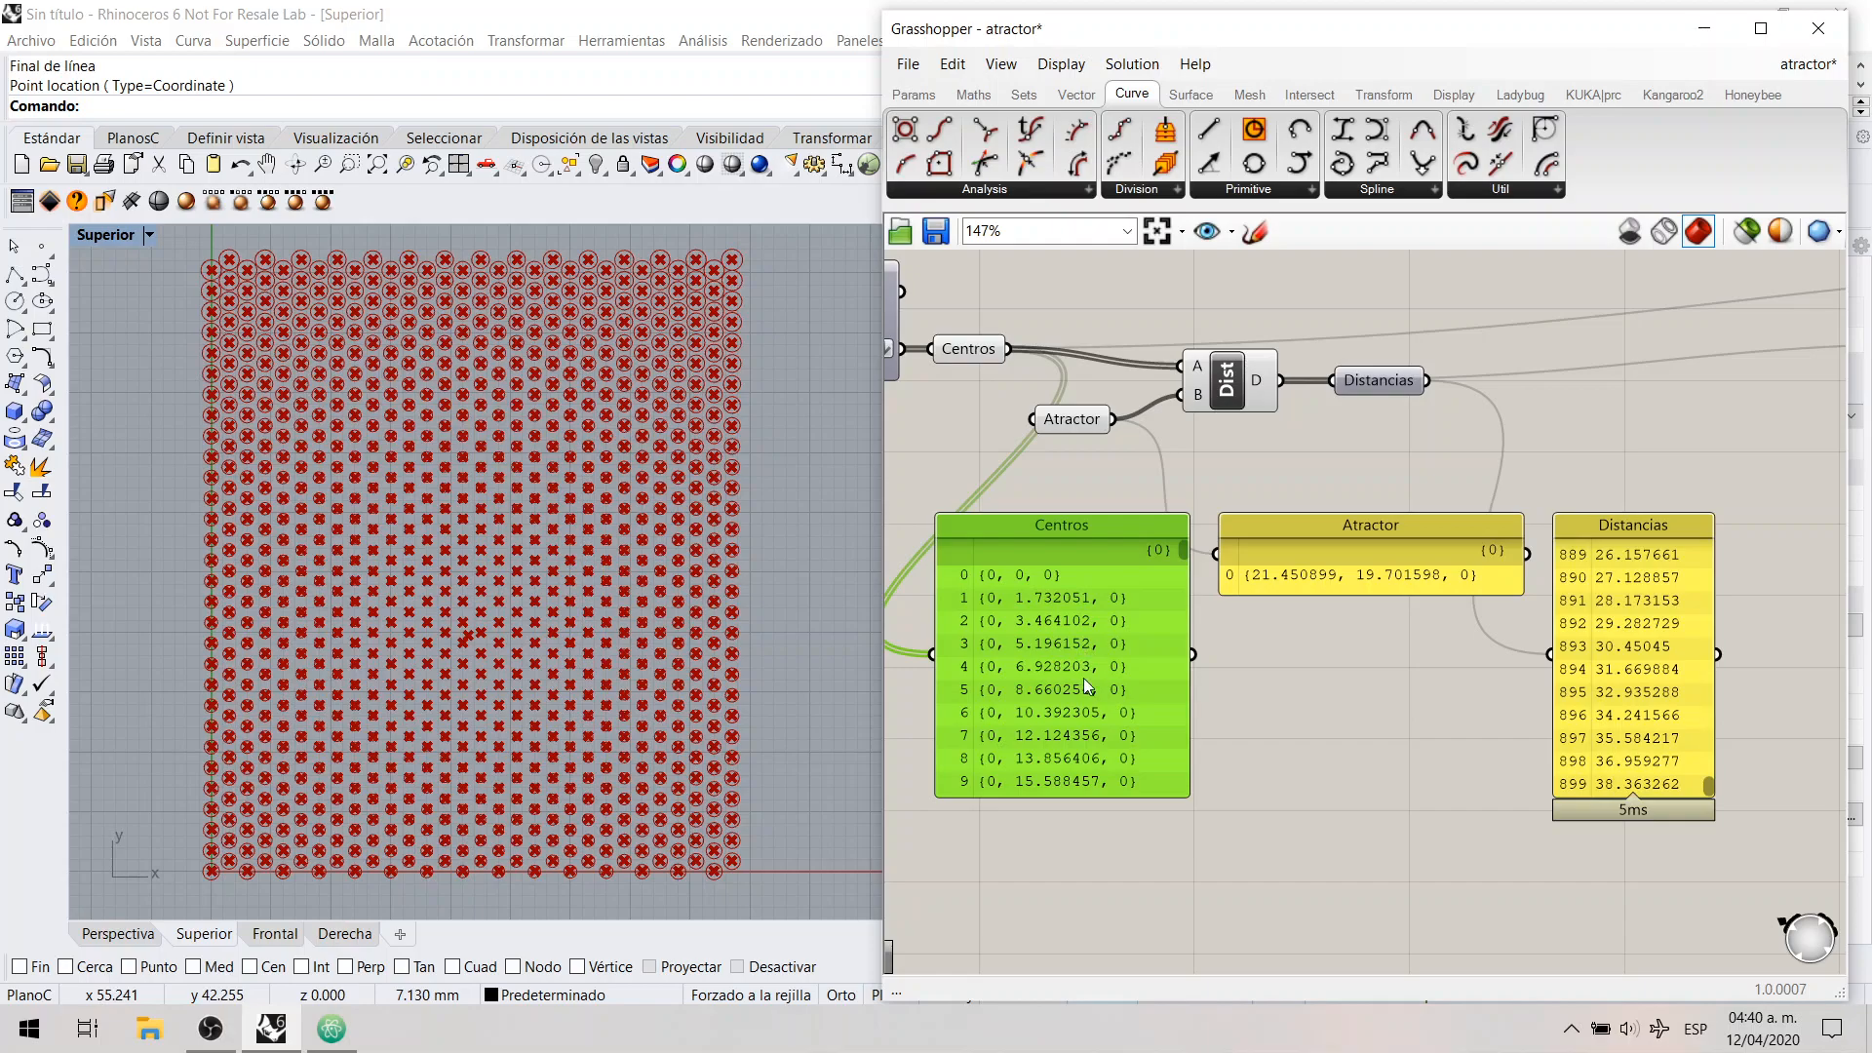
left_click(1338, 573)
left_click(1271, 454)
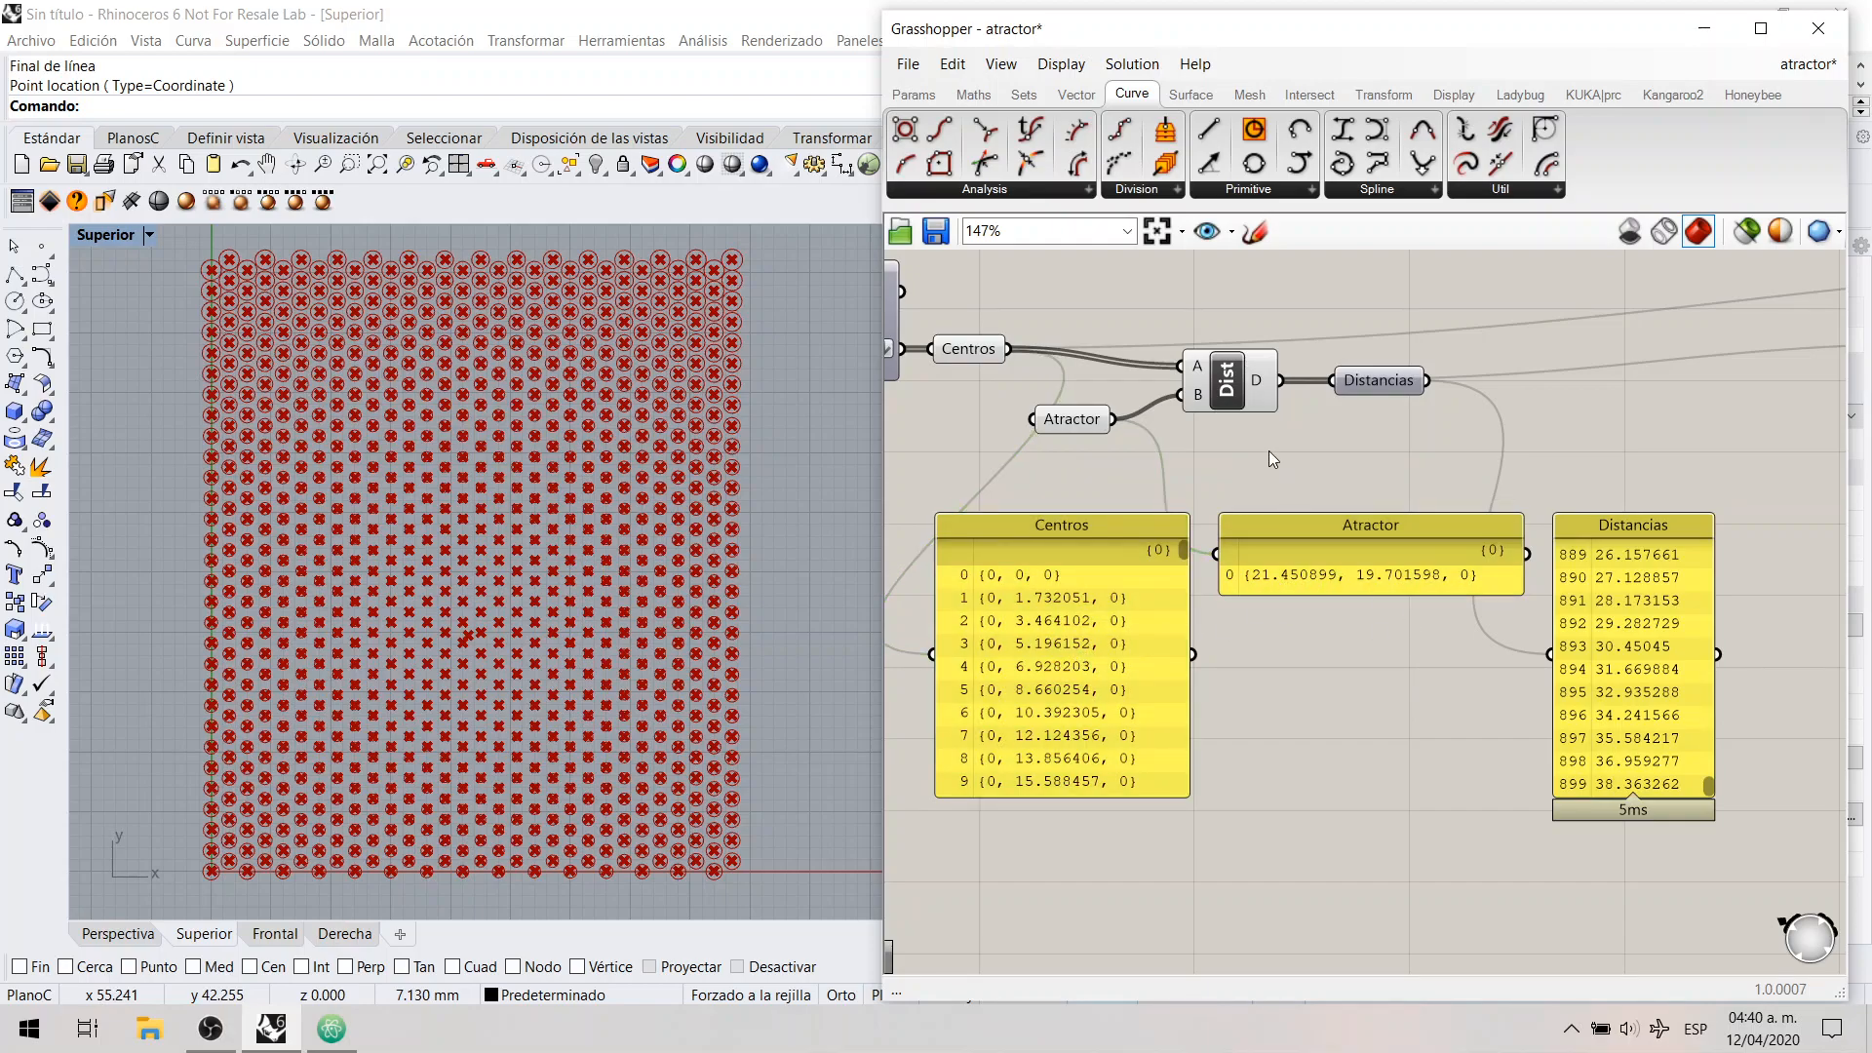
left_click(1237, 388)
left_click(1258, 458)
Step: Trace how successive Centros entries are each matched with the one Atractor point to produce a Distancias entry
left_click_drag(919, 562, 1508, 589)
left_click_drag(1624, 552, 1701, 570)
left_click_drag(918, 588, 1175, 636)
left_click(1248, 582)
left_click(1235, 610)
left_click(1241, 587)
left_click(1239, 611)
left_click_drag(1202, 563, 1502, 598)
left_click_drag(911, 609, 1179, 659)
left_click_drag(921, 633, 1159, 669)
Step: Show the first Distancias entries and compare their indices with the last and first entries of the Centros panel
left_click_drag(1705, 784, 1683, 555)
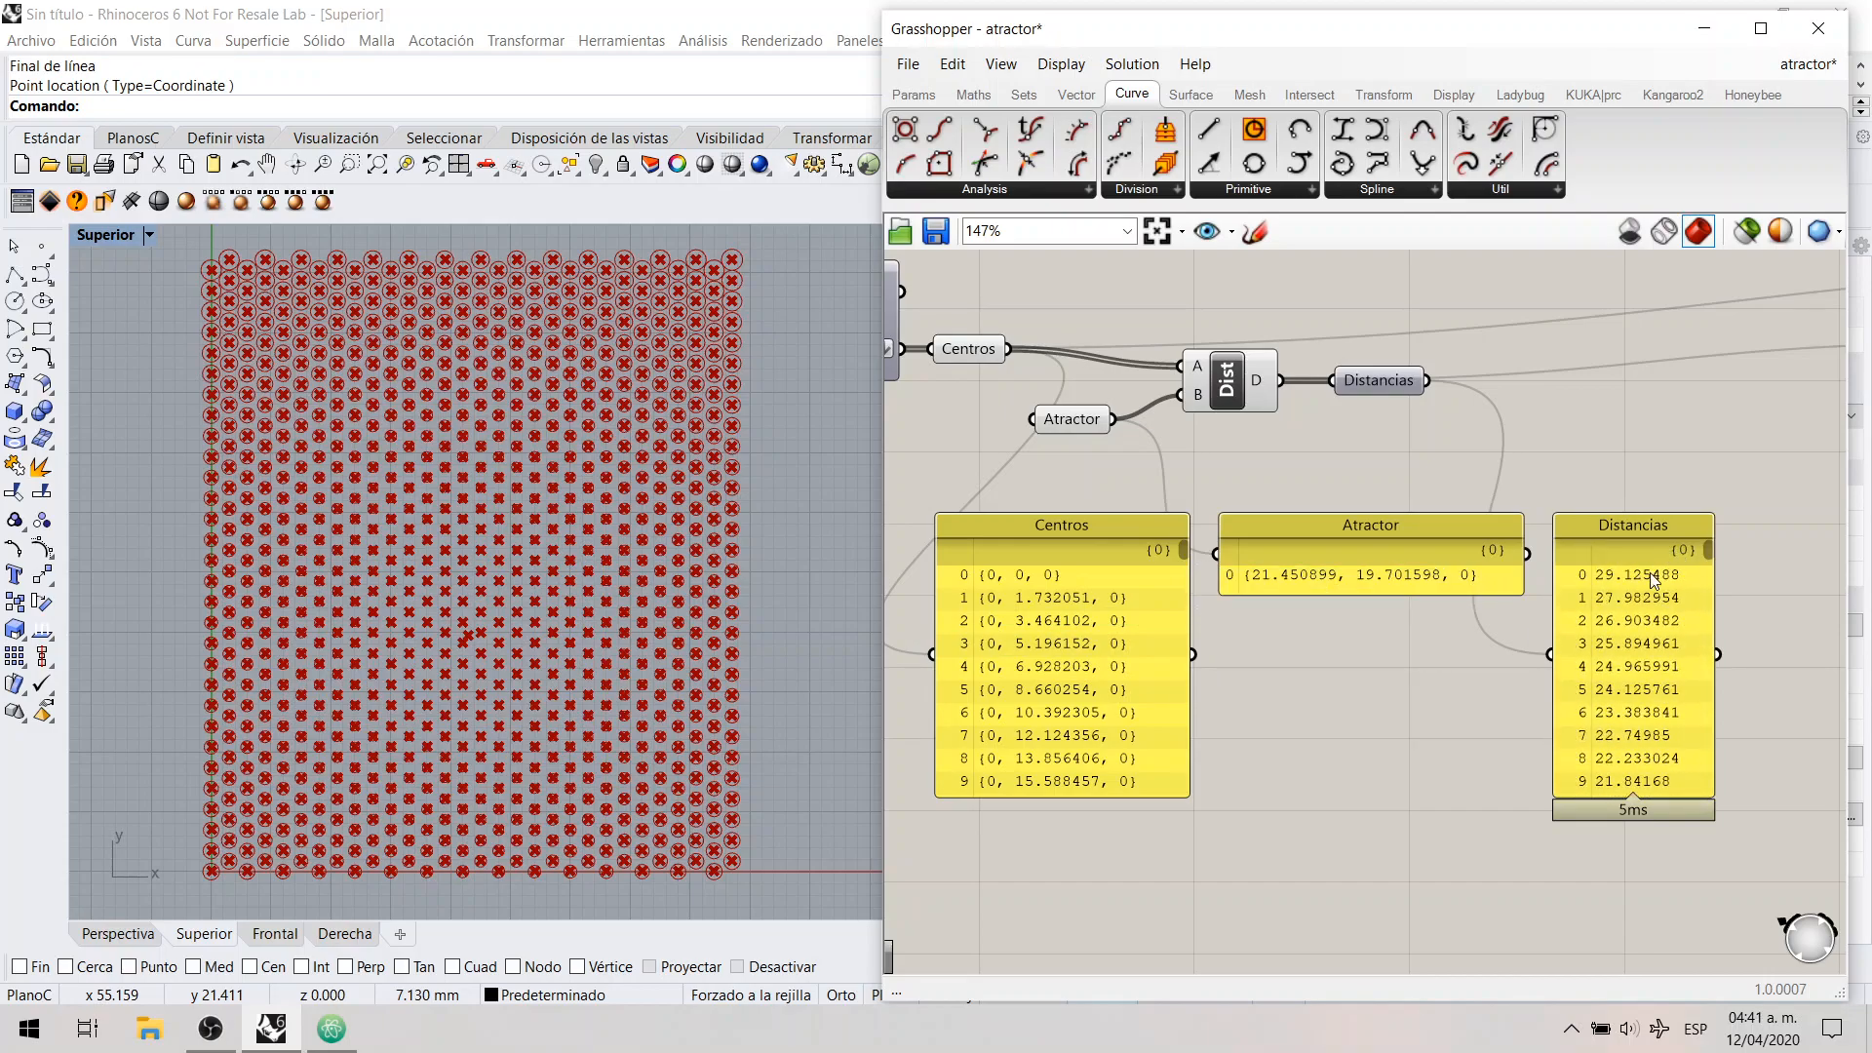
left_click(1148, 558)
left_click_drag(1181, 551, 1162, 821)
left_click(979, 811)
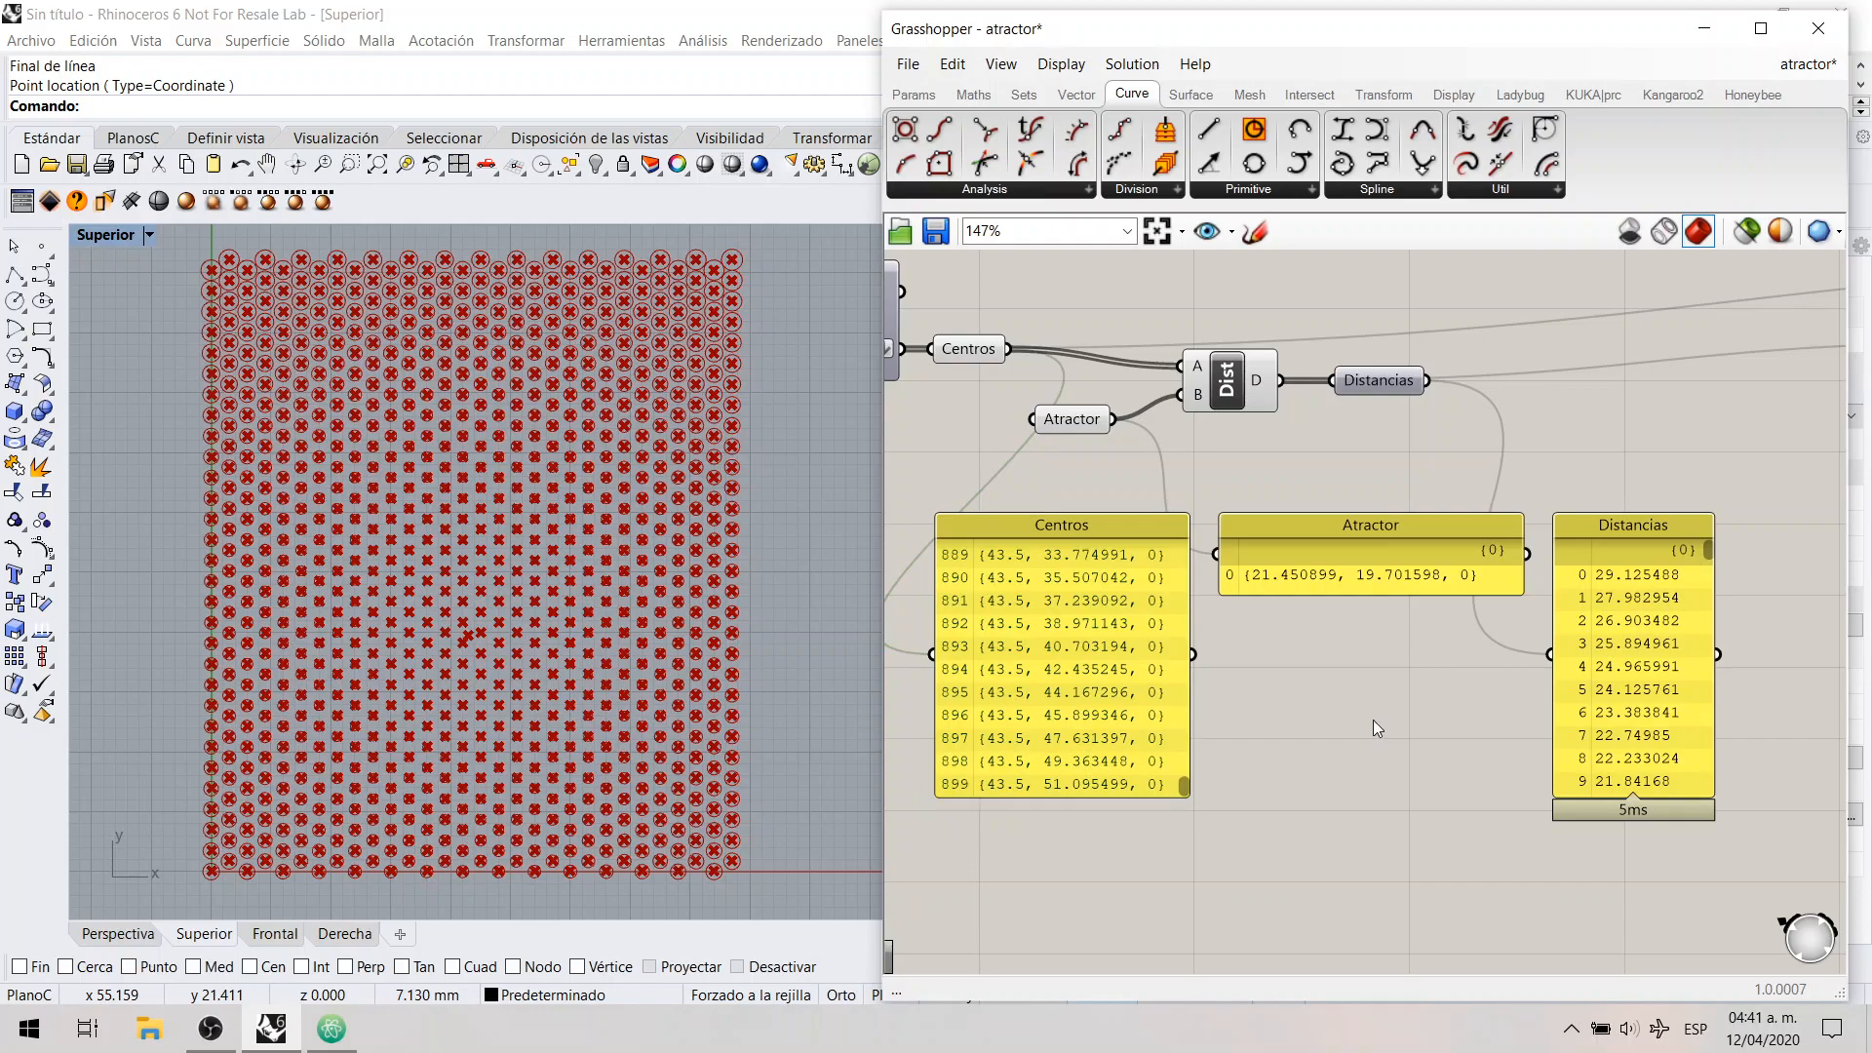
mouse_move(1707, 550)
left_mouse_down()
mouse_move(1706, 807)
mouse_move(1599, 780)
mouse_move(1614, 785)
mouse_move(1717, 543)
left_mouse_up()
left_click_drag(1180, 787, 1194, 542)
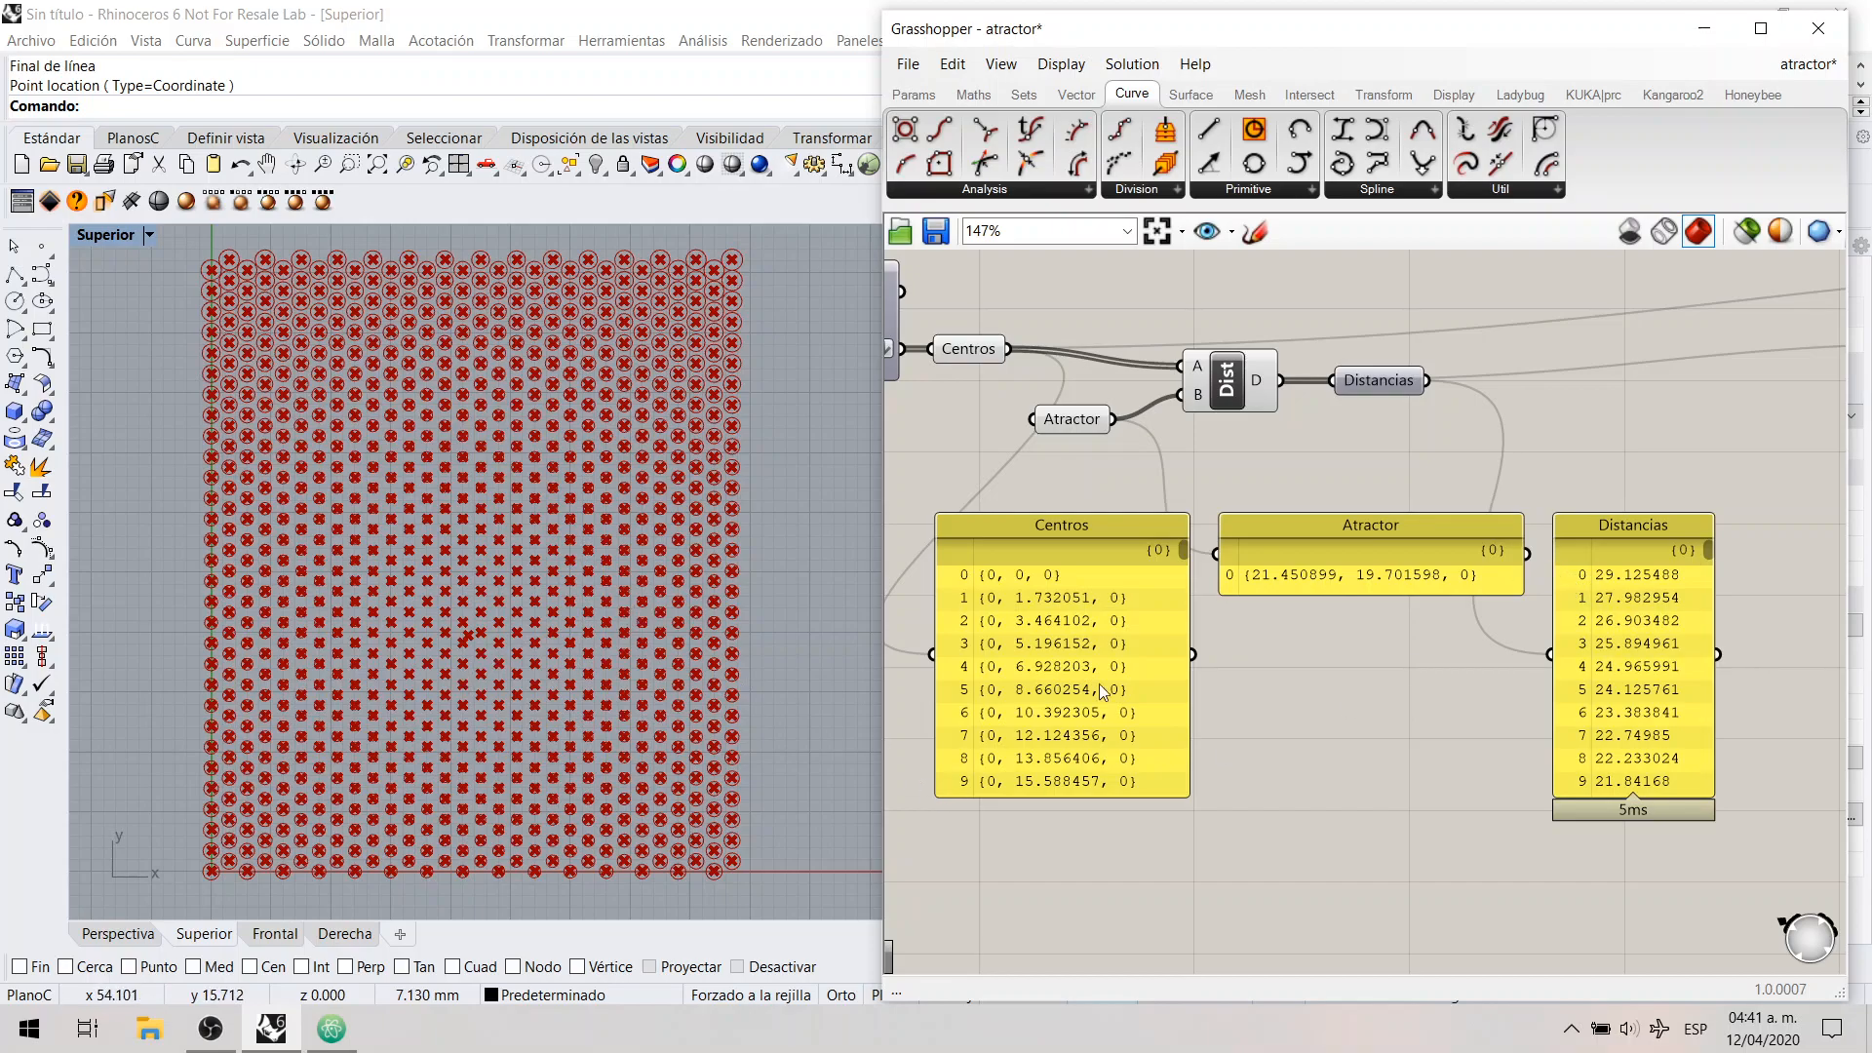
Step: Follow the distances through the ReMap component to the Circle component and its Centros, Radios and Círculos panels
left_click_drag(1544, 571, 1734, 596)
right_click_drag(1663, 482, 1119, 499)
right_click_drag(1364, 409, 1166, 432)
right_click_drag(1392, 431, 1031, 463)
left_click_drag(1045, 362, 1471, 565)
right_click_drag(1564, 531, 1379, 544)
left_click(1379, 544)
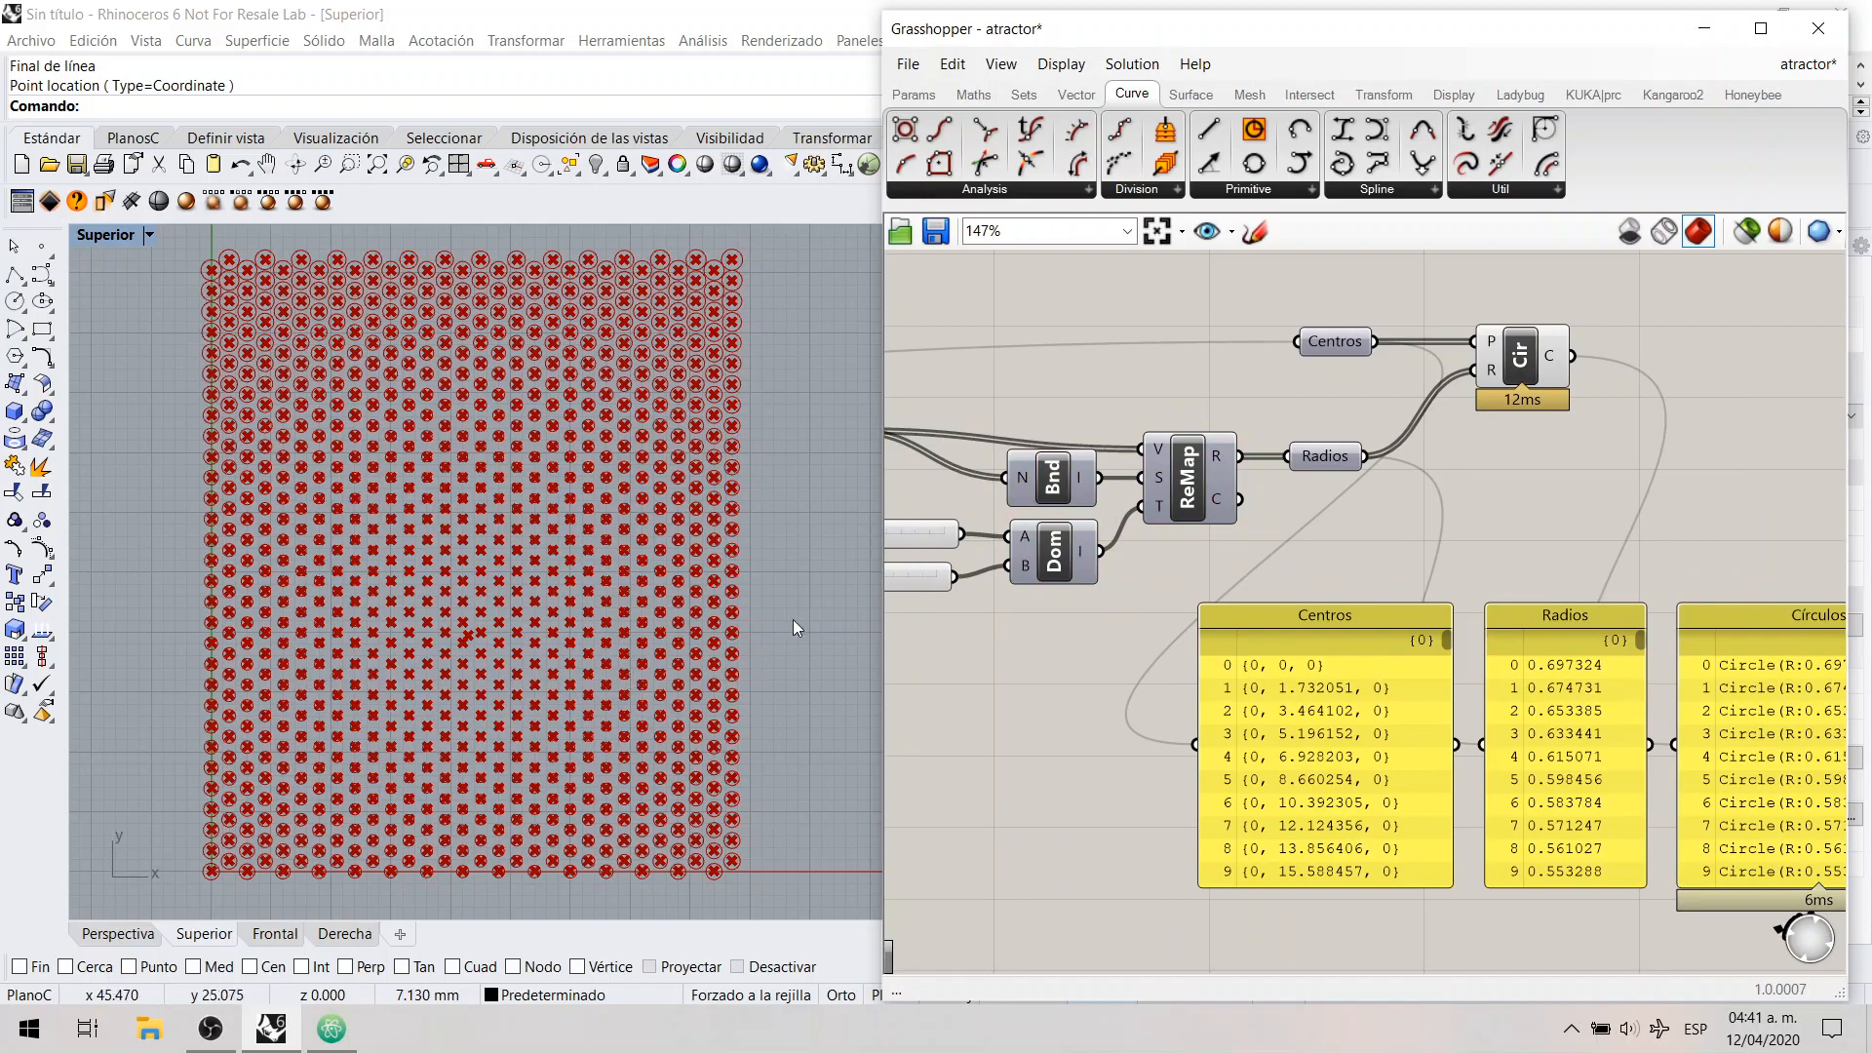
Step: Examine the Radios panel and how Centros and Radios feed the Circle component's P and R inputs
left_click(1552, 728)
left_click(1519, 563)
right_click_drag(1558, 668, 1482, 560)
scroll(1482, 559, "up", 1)
left_click(1517, 586)
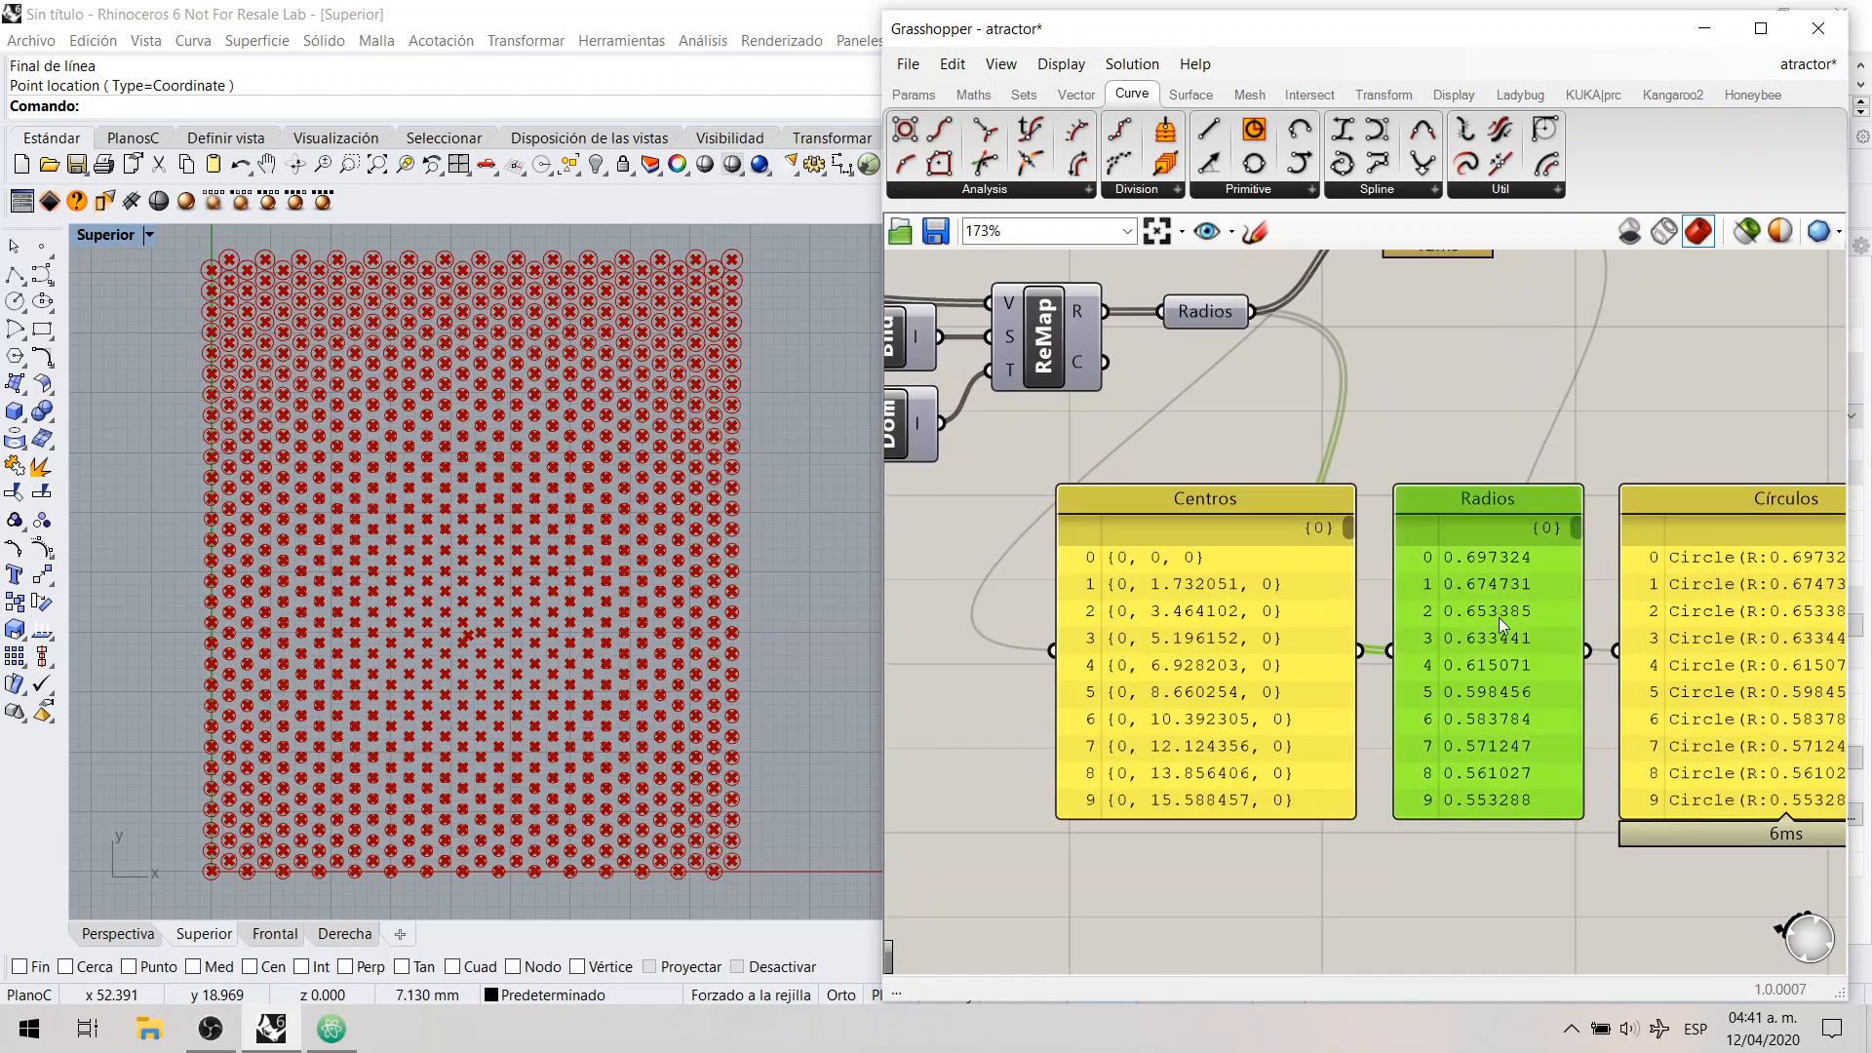
right_click_drag(1412, 424, 1440, 565)
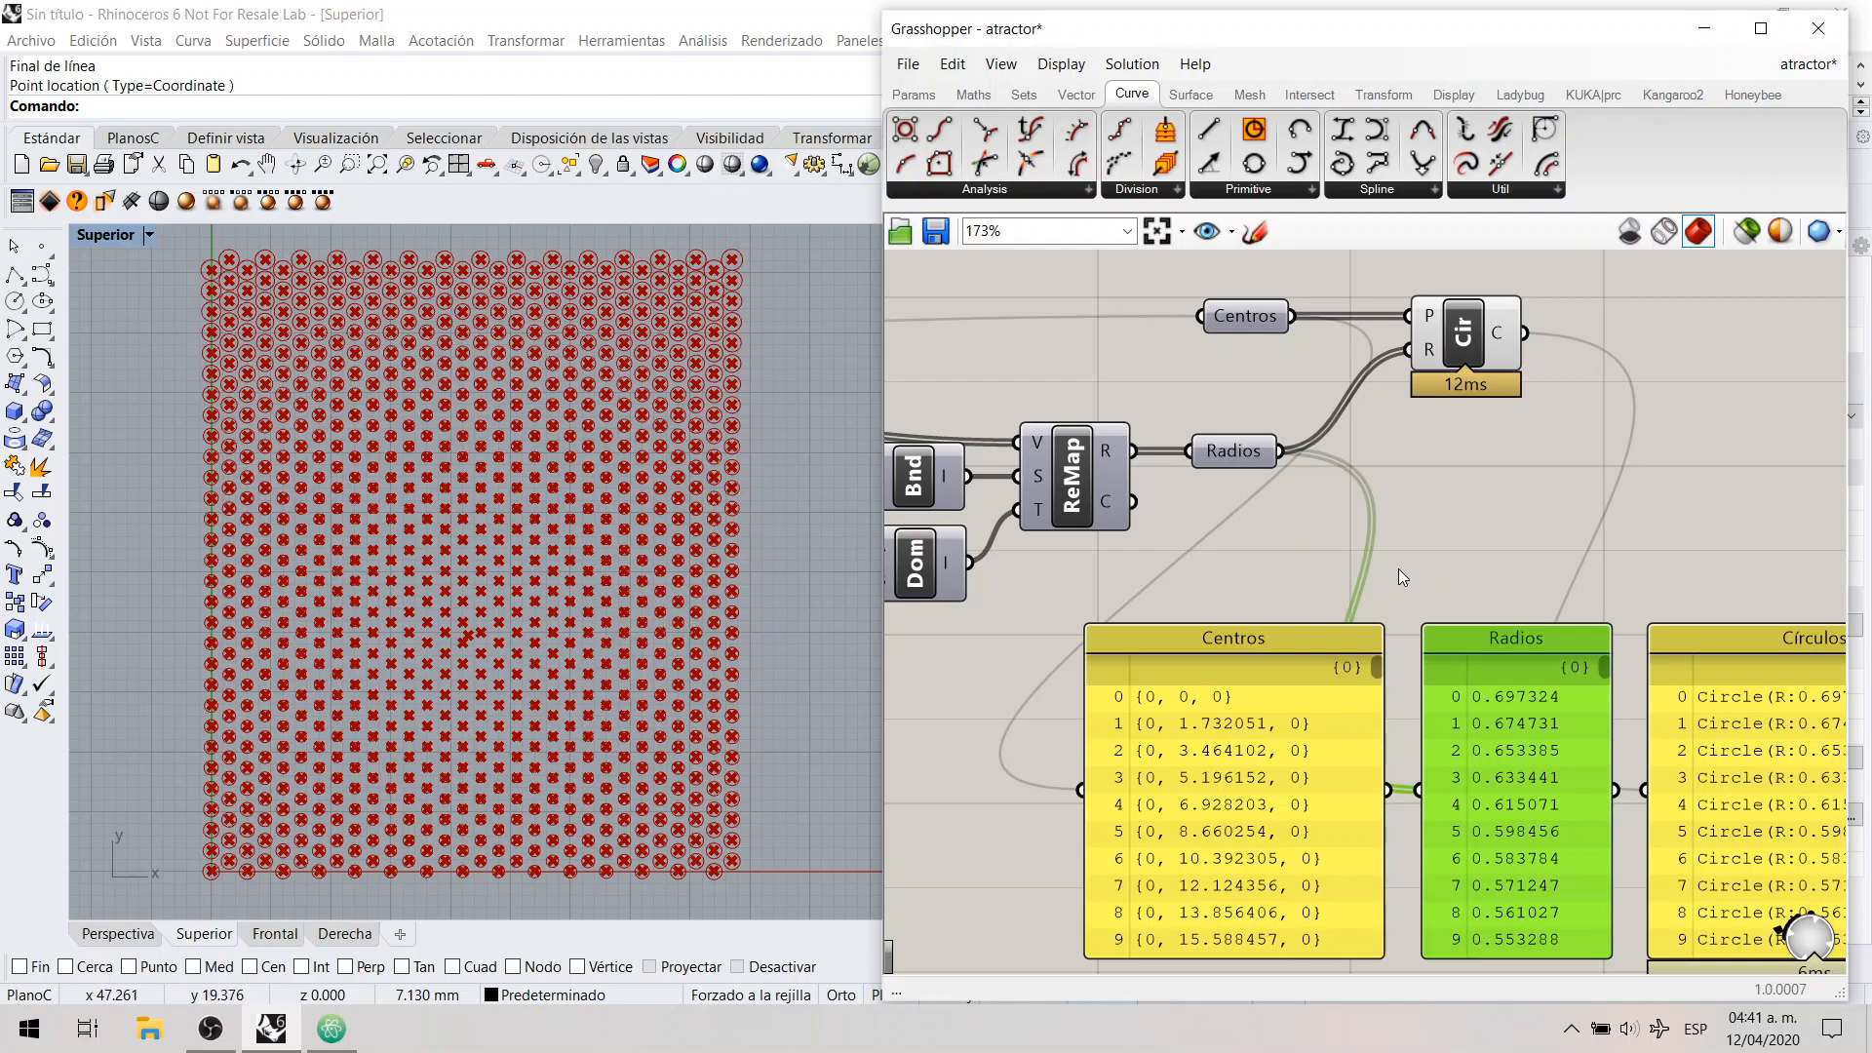
left_click(1396, 565)
left_click(1478, 705)
left_click(1449, 558)
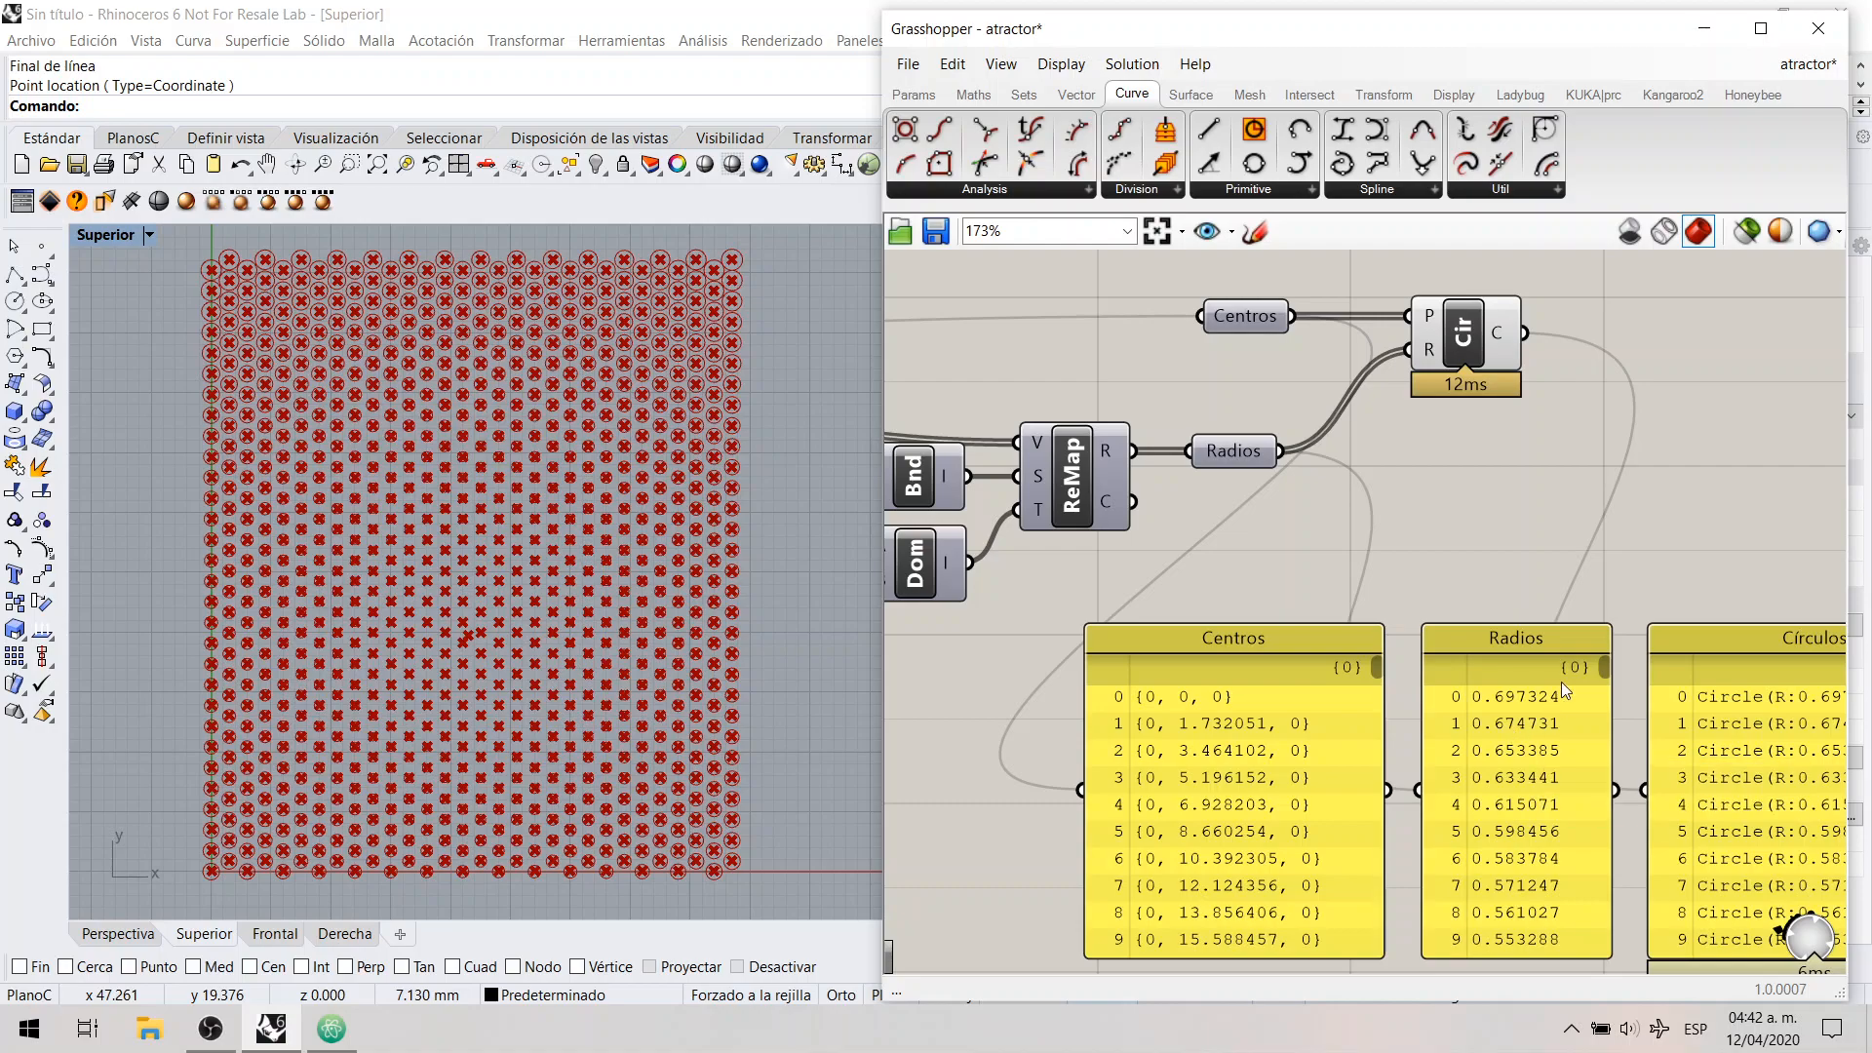
Step: Check the Radios panel down to its last entry and return to the first radius
left_click_drag(1607, 667, 1592, 964)
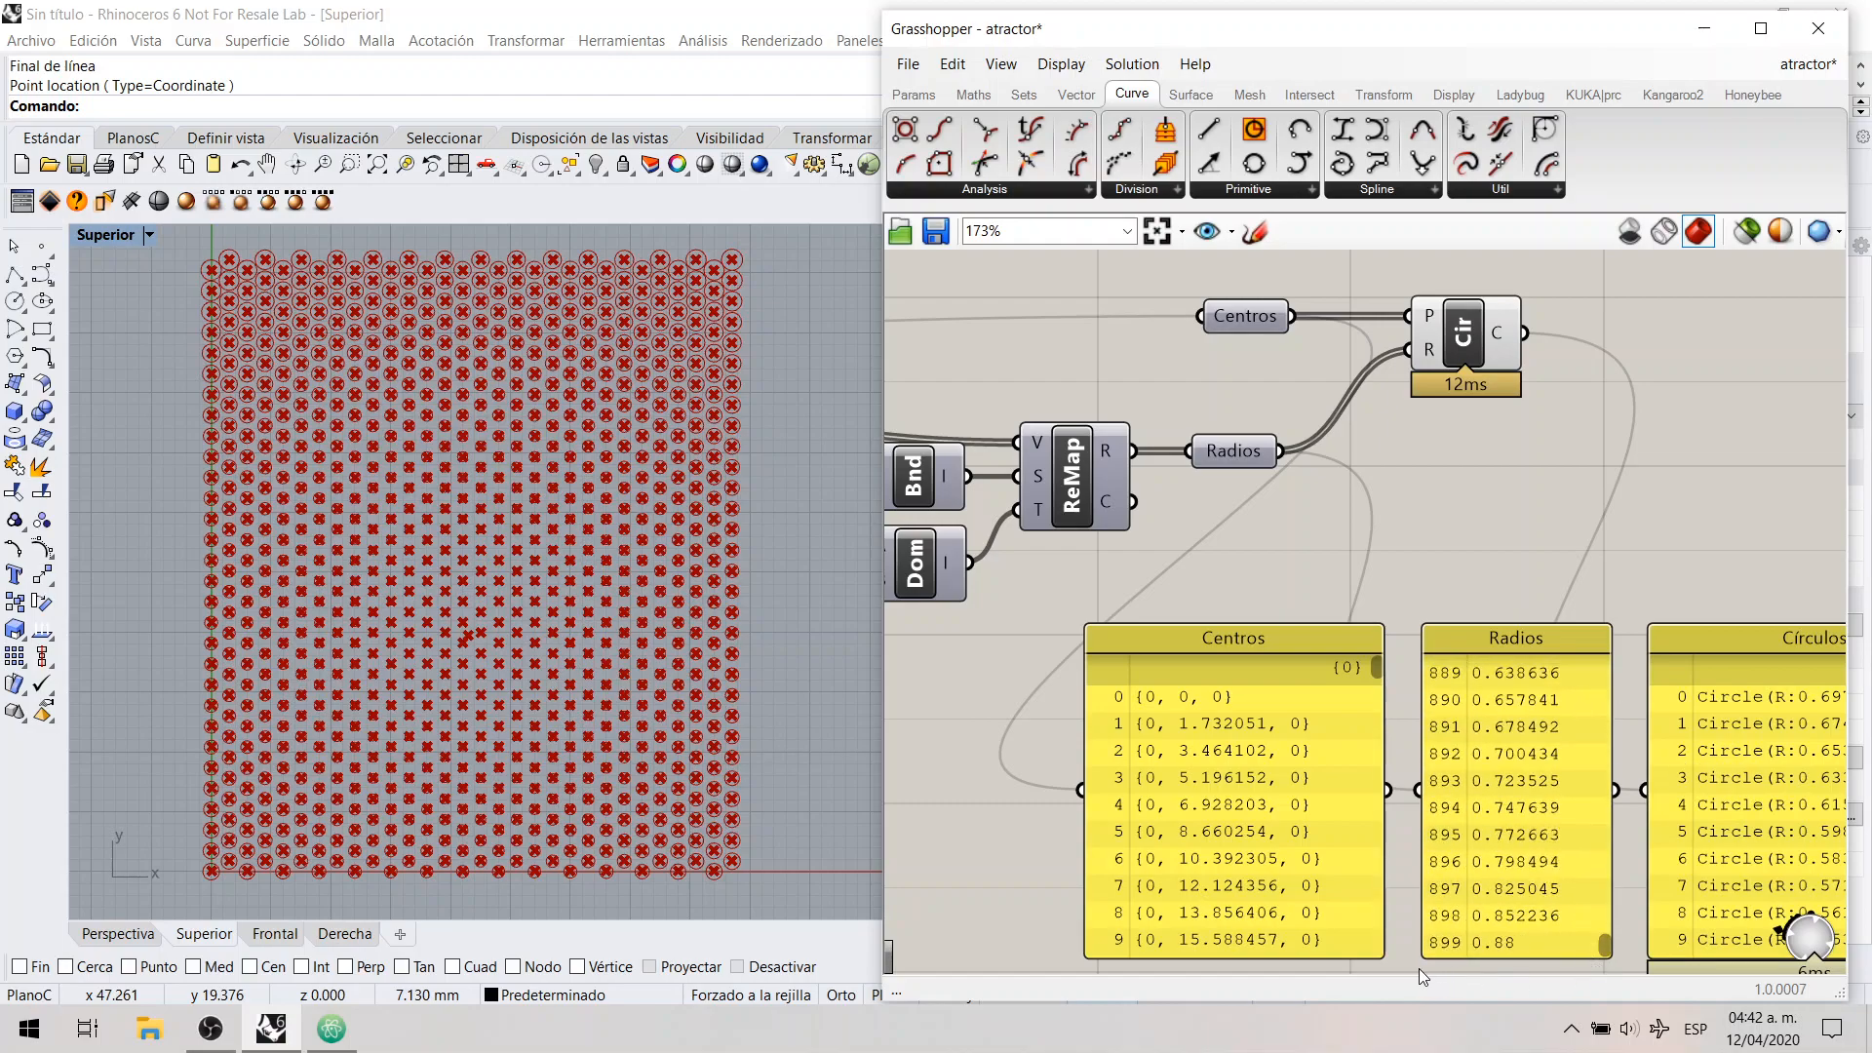
left_click_drag(1479, 926, 1480, 927)
left_click_drag(1604, 942, 1589, 658)
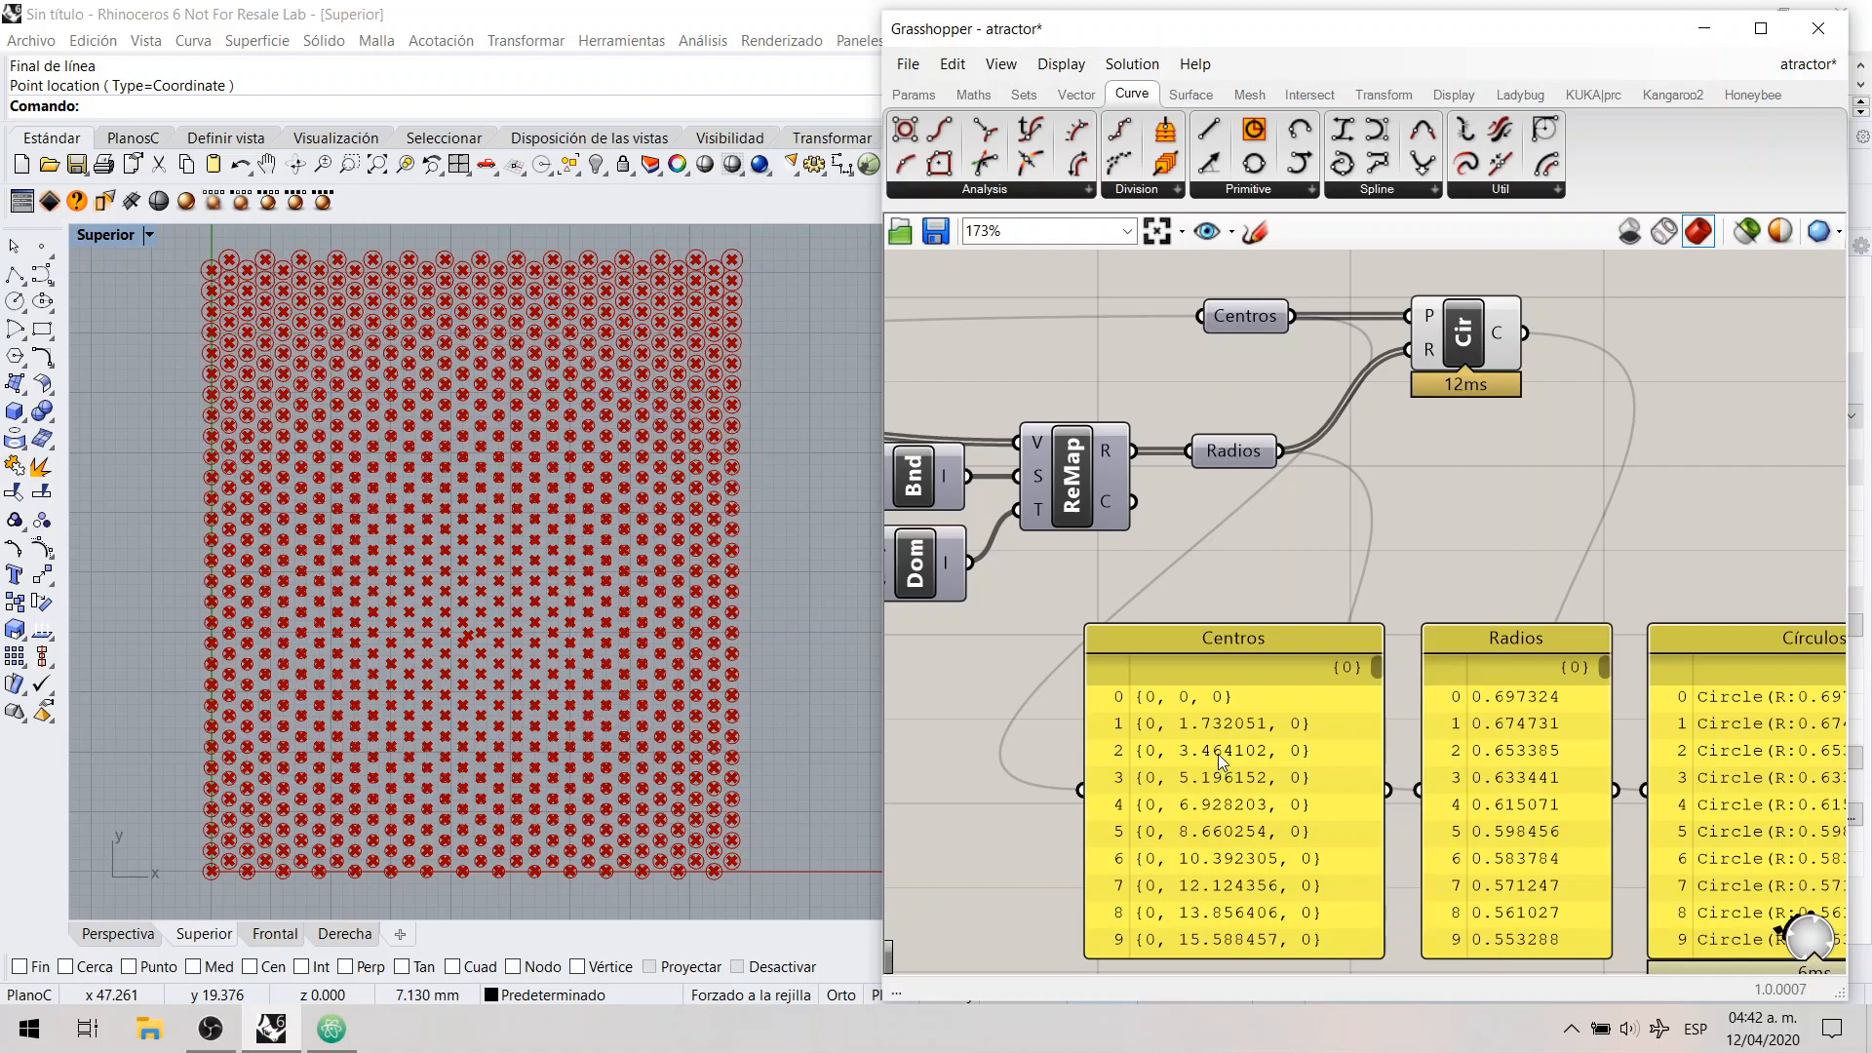
Step: Examine the Centros panel beside the Radios panel and trace it back to the Centros parameter feeding the Circle component
left_click(1227, 700)
right_click_drag(1207, 719, 1213, 640)
left_click(1279, 494)
left_click(1203, 626)
right_click_drag(1254, 483, 1245, 570)
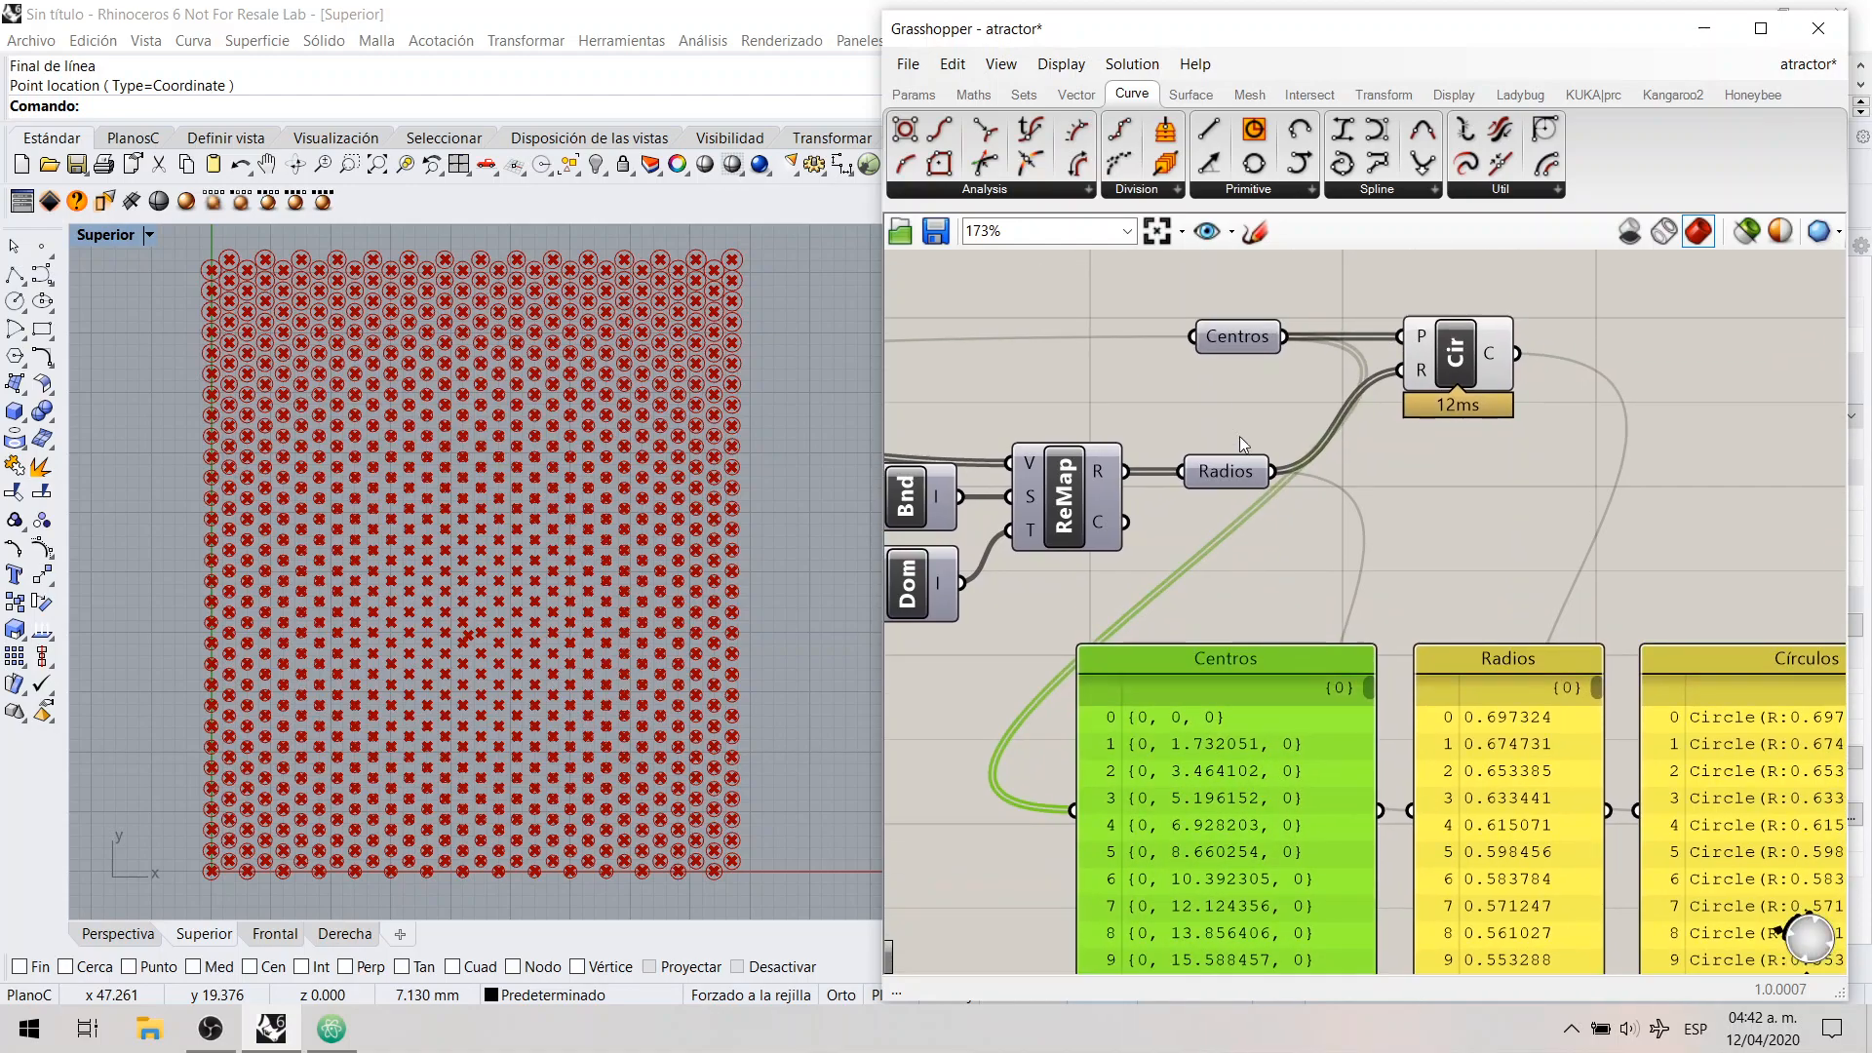
left_click(1237, 347)
middle_click(1236, 347)
left_click(1284, 298)
left_click(1252, 378)
left_click(1237, 343)
left_click(1238, 378)
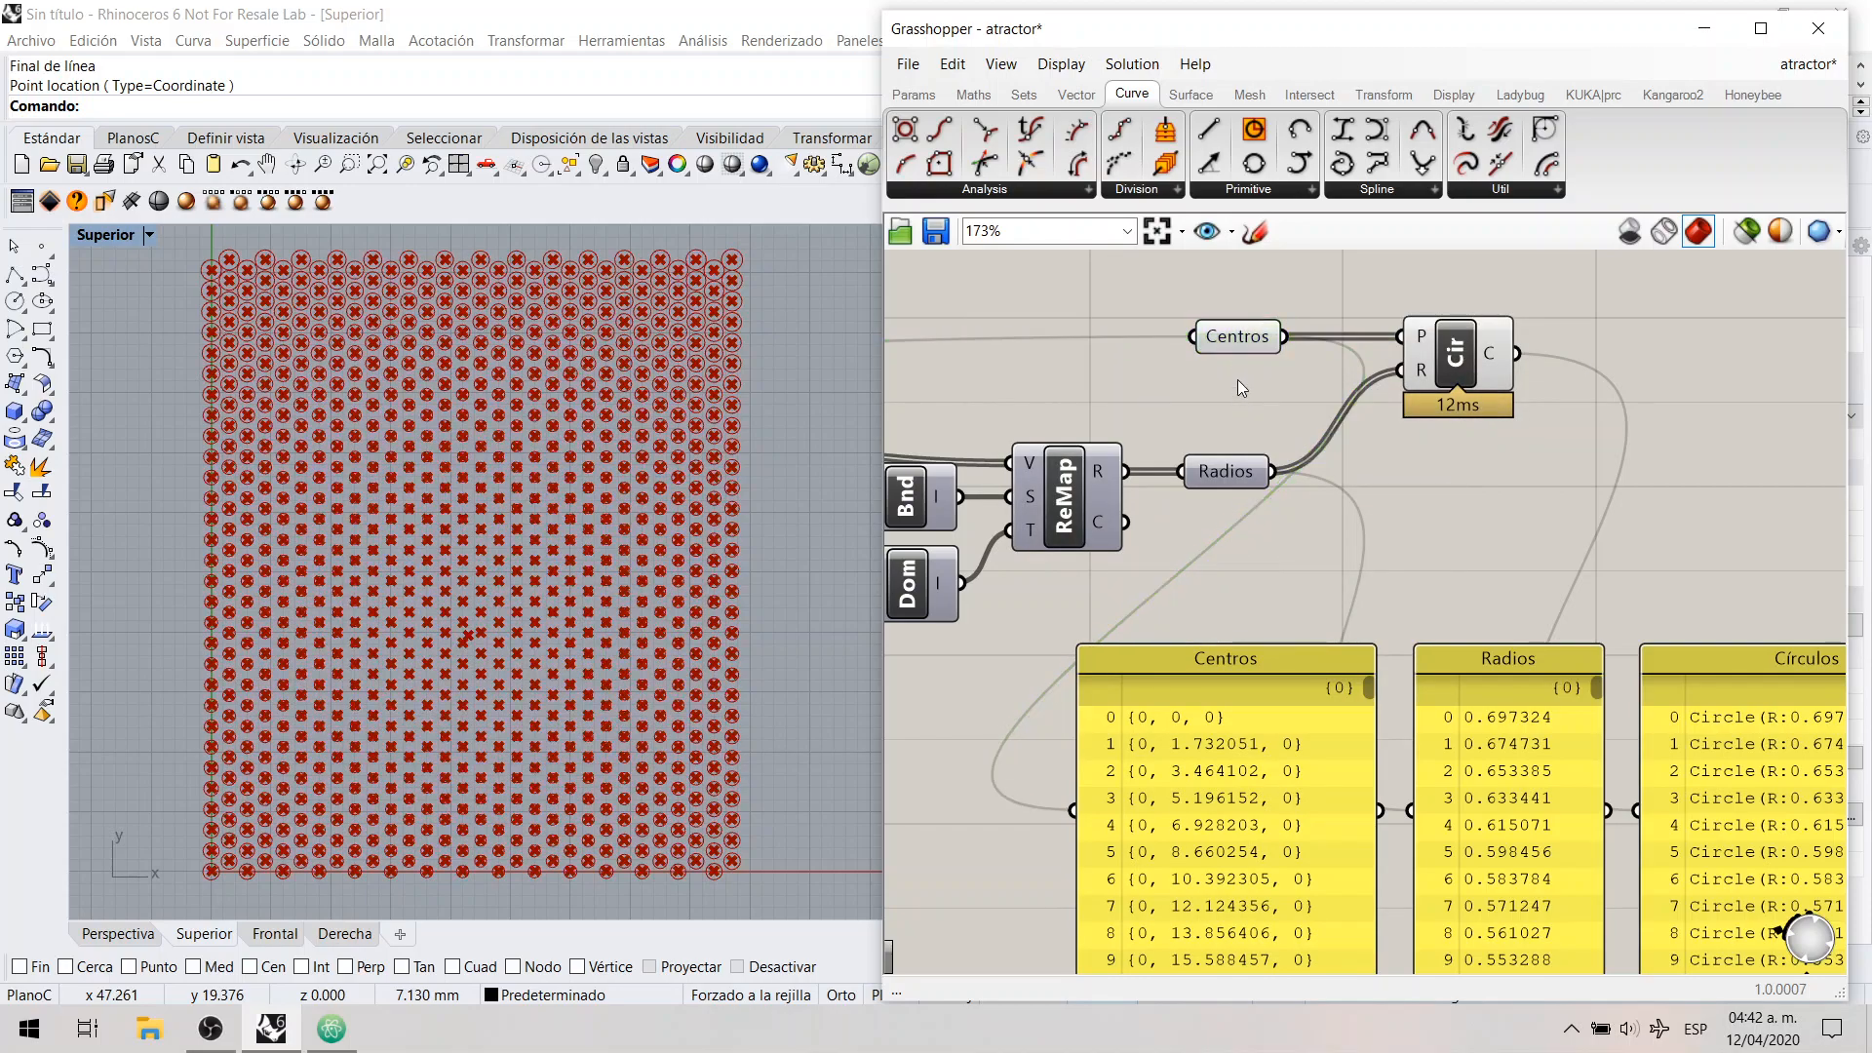
Step: Highlight the Circle component, its Centros and Radios inputs and the Radios panel to examine how the two lists combine
right_click_drag(1249, 376, 1173, 333)
left_click(1384, 310)
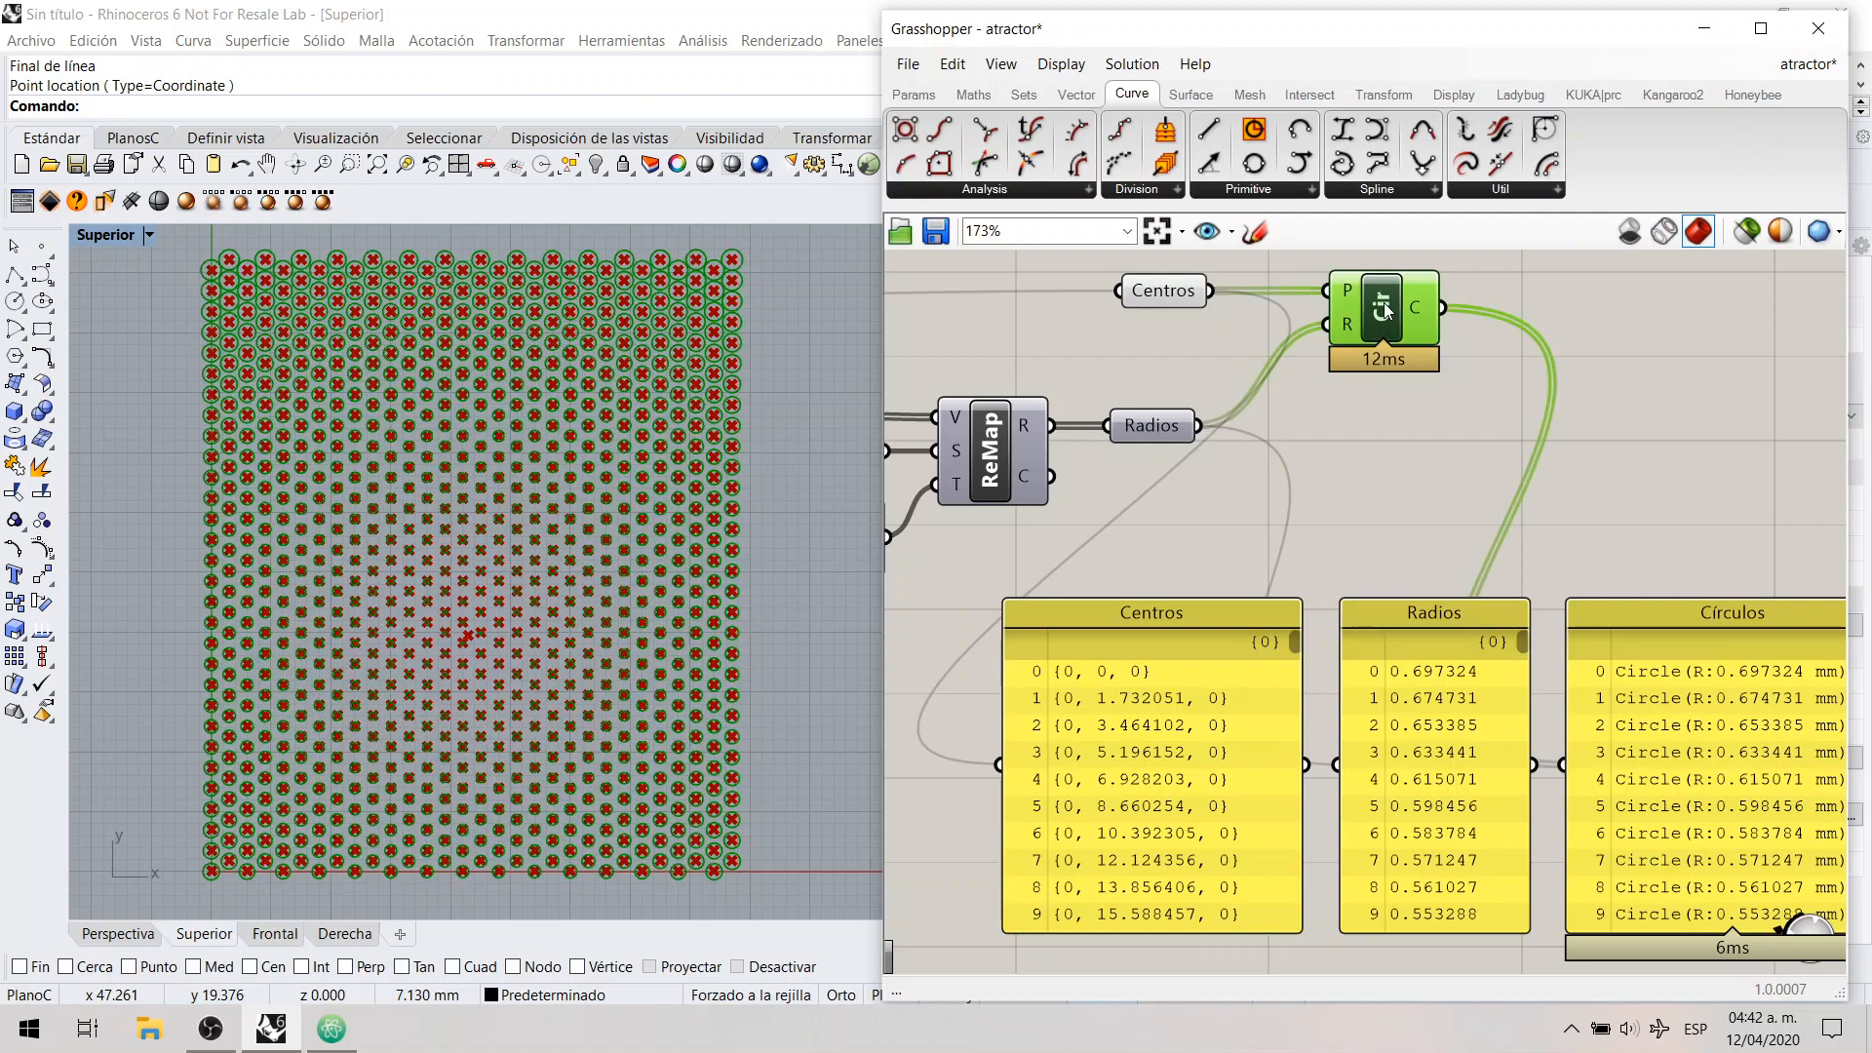
left_click(1387, 420)
right_click_drag(1321, 286, 1313, 314)
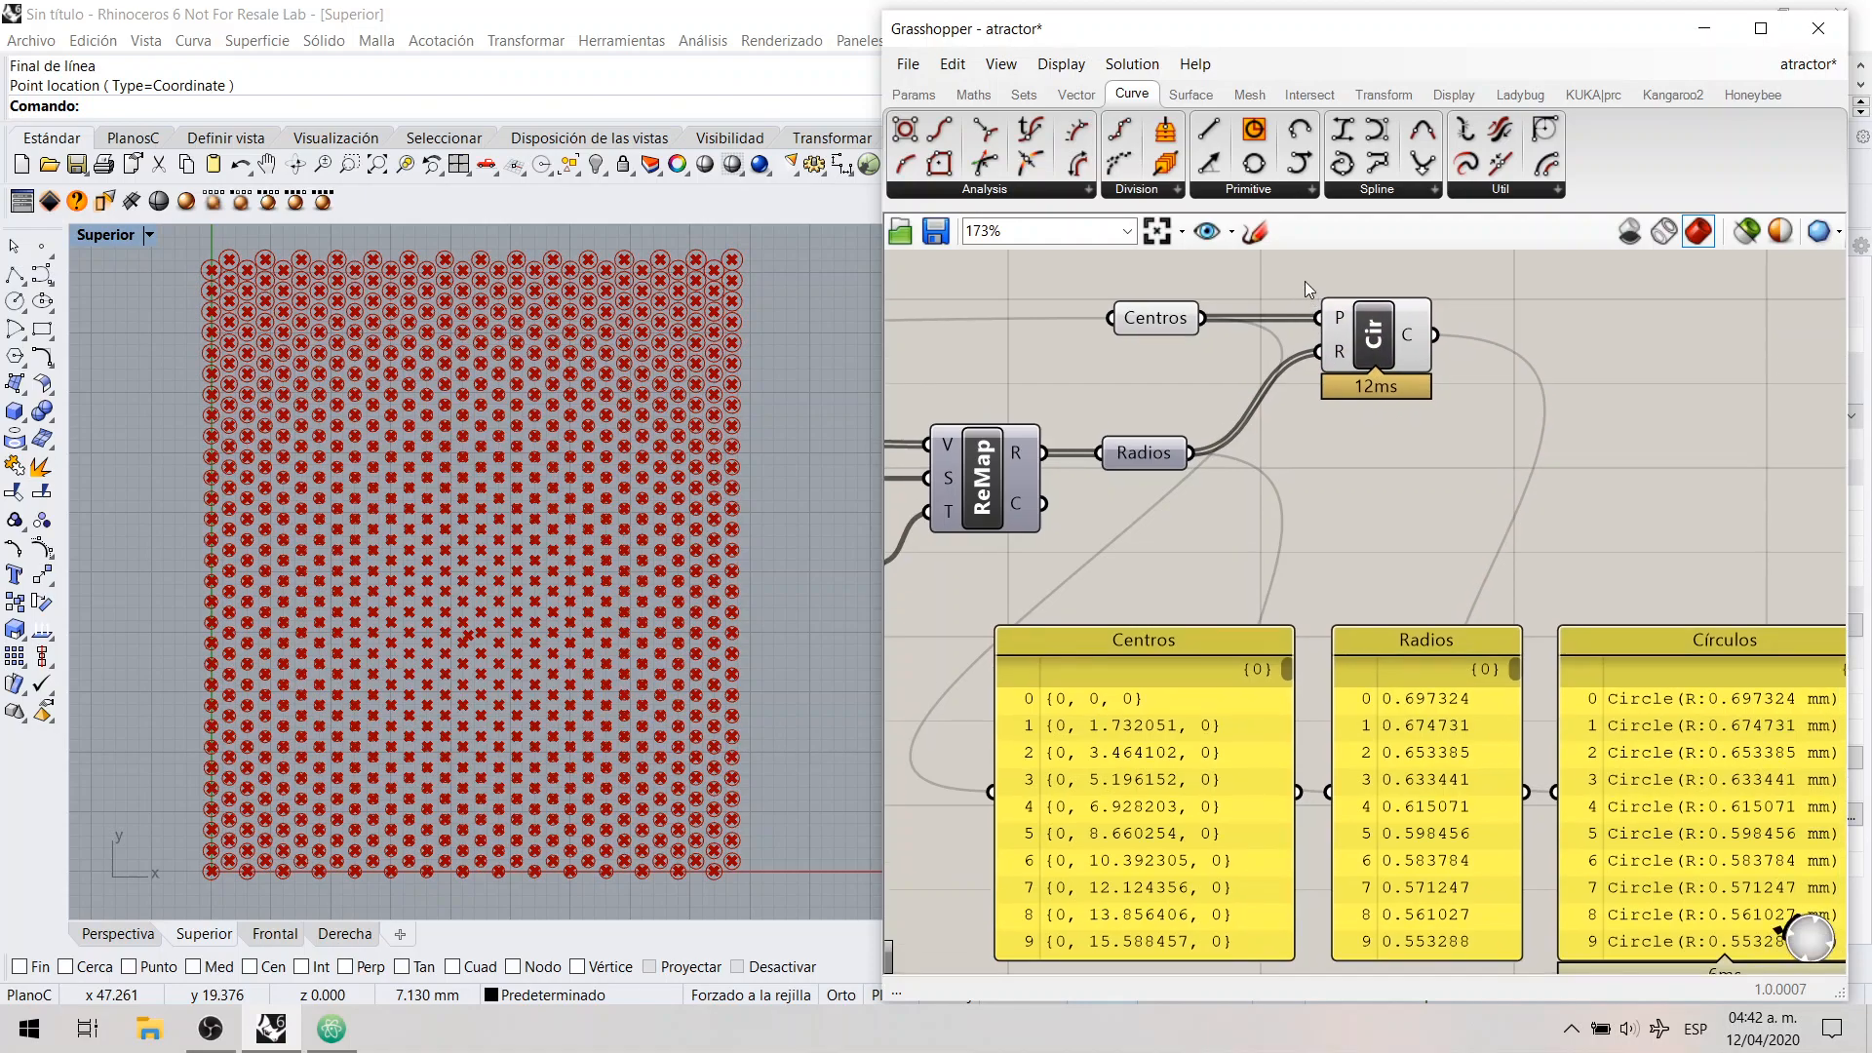
left_click_drag(1305, 281, 1369, 334)
left_click_drag(1304, 407, 1366, 337)
left_click(1161, 324)
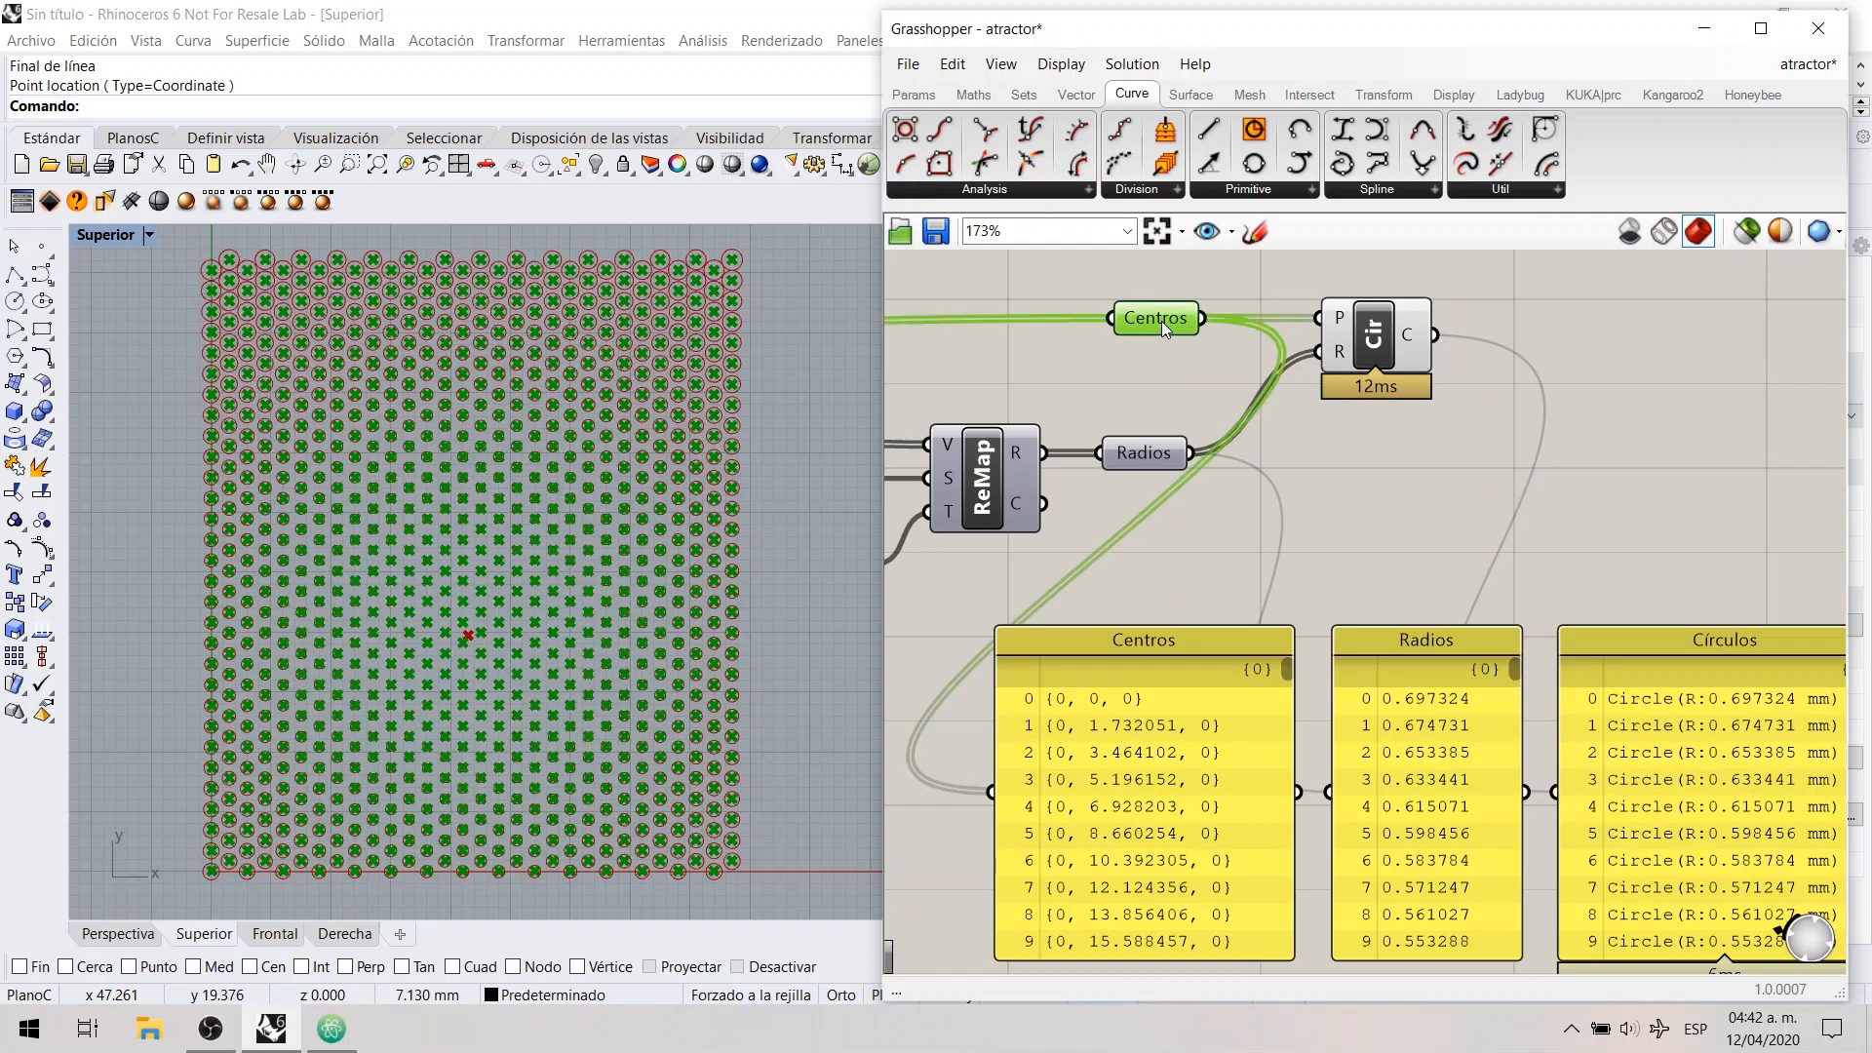
left_click(1330, 449)
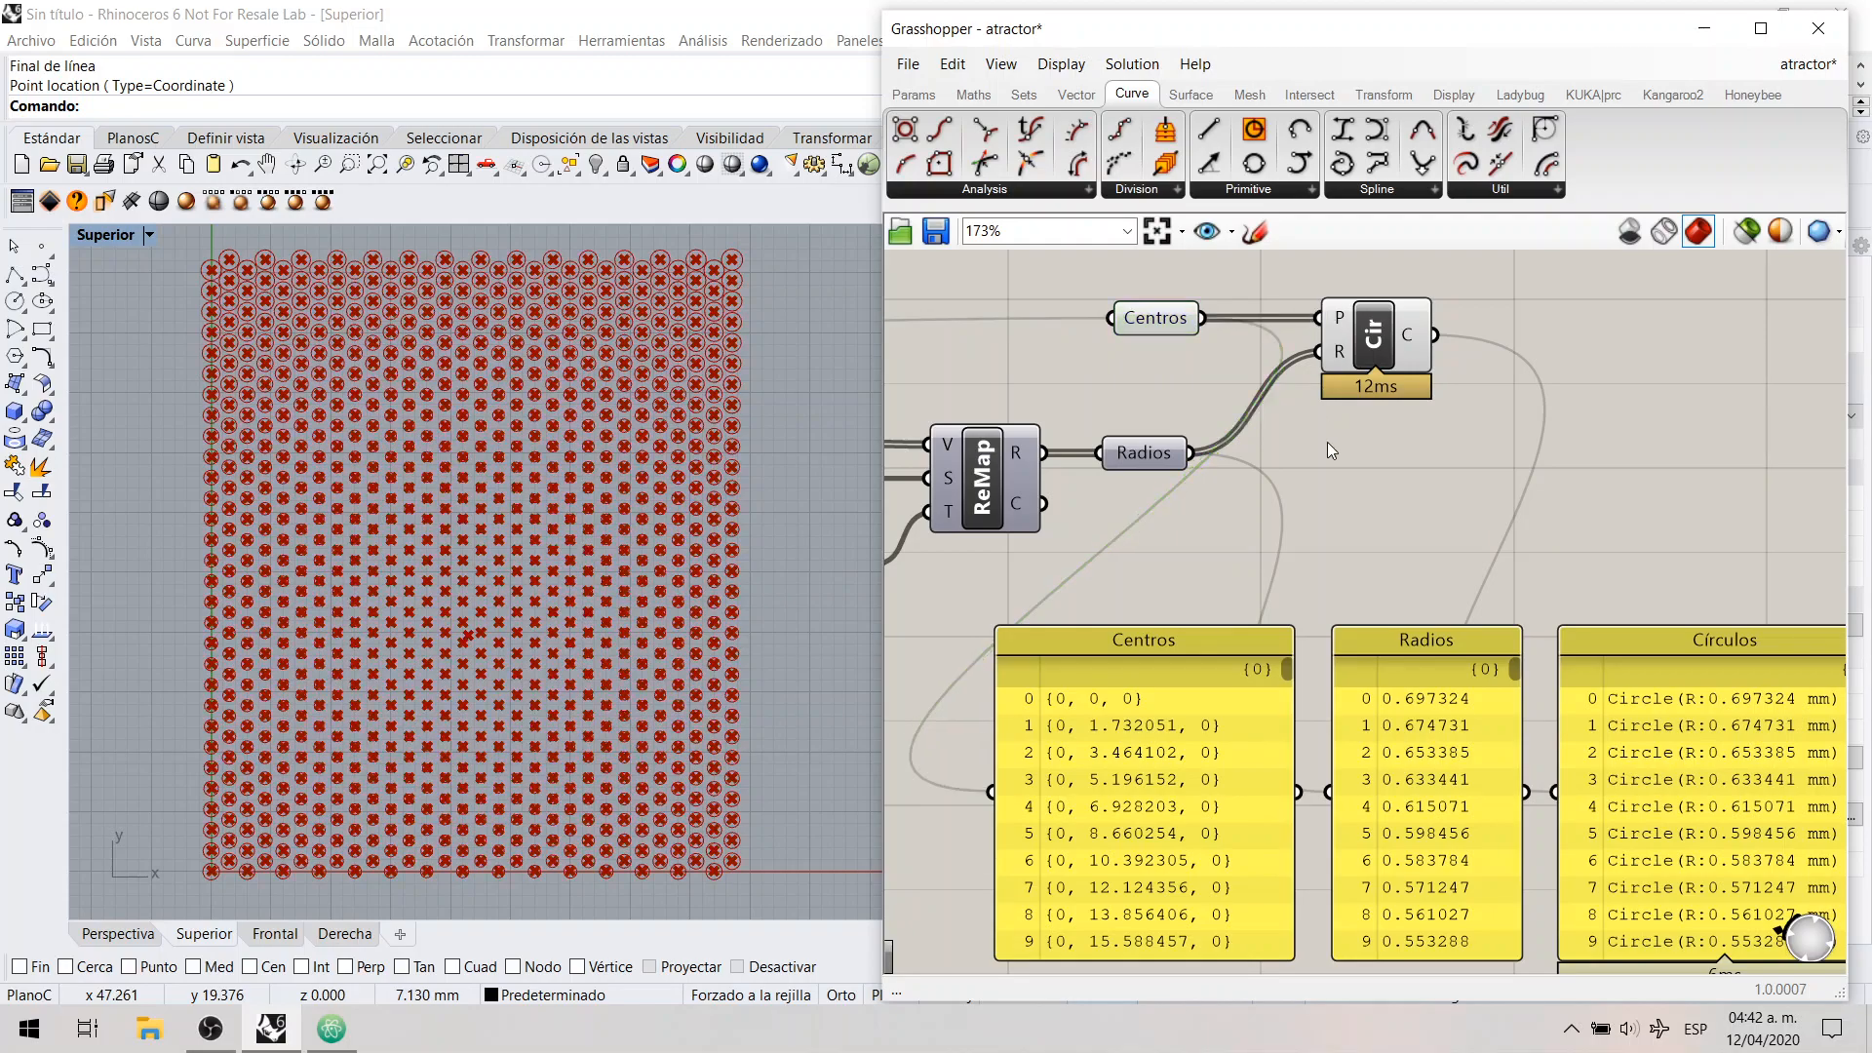
left_click(1132, 454)
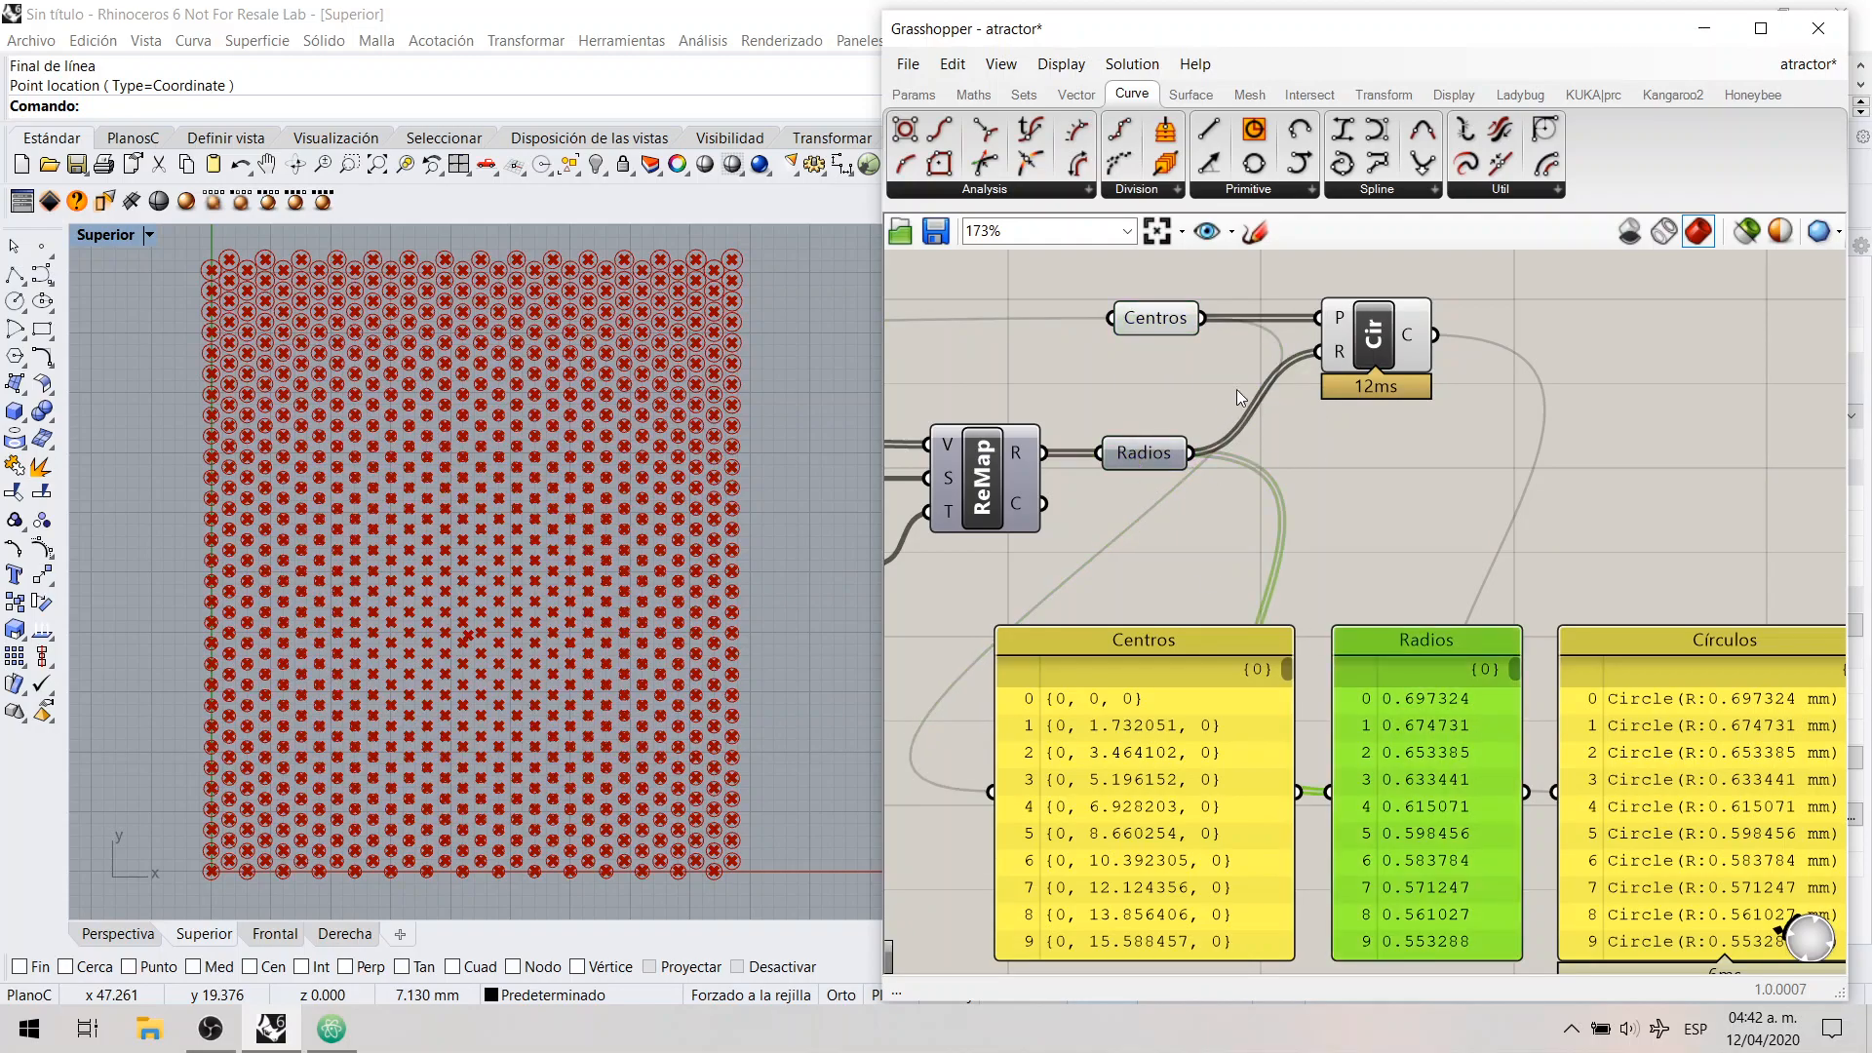
right_click_drag(1390, 466, 1306, 440)
left_click(1321, 326)
left_click(1359, 502)
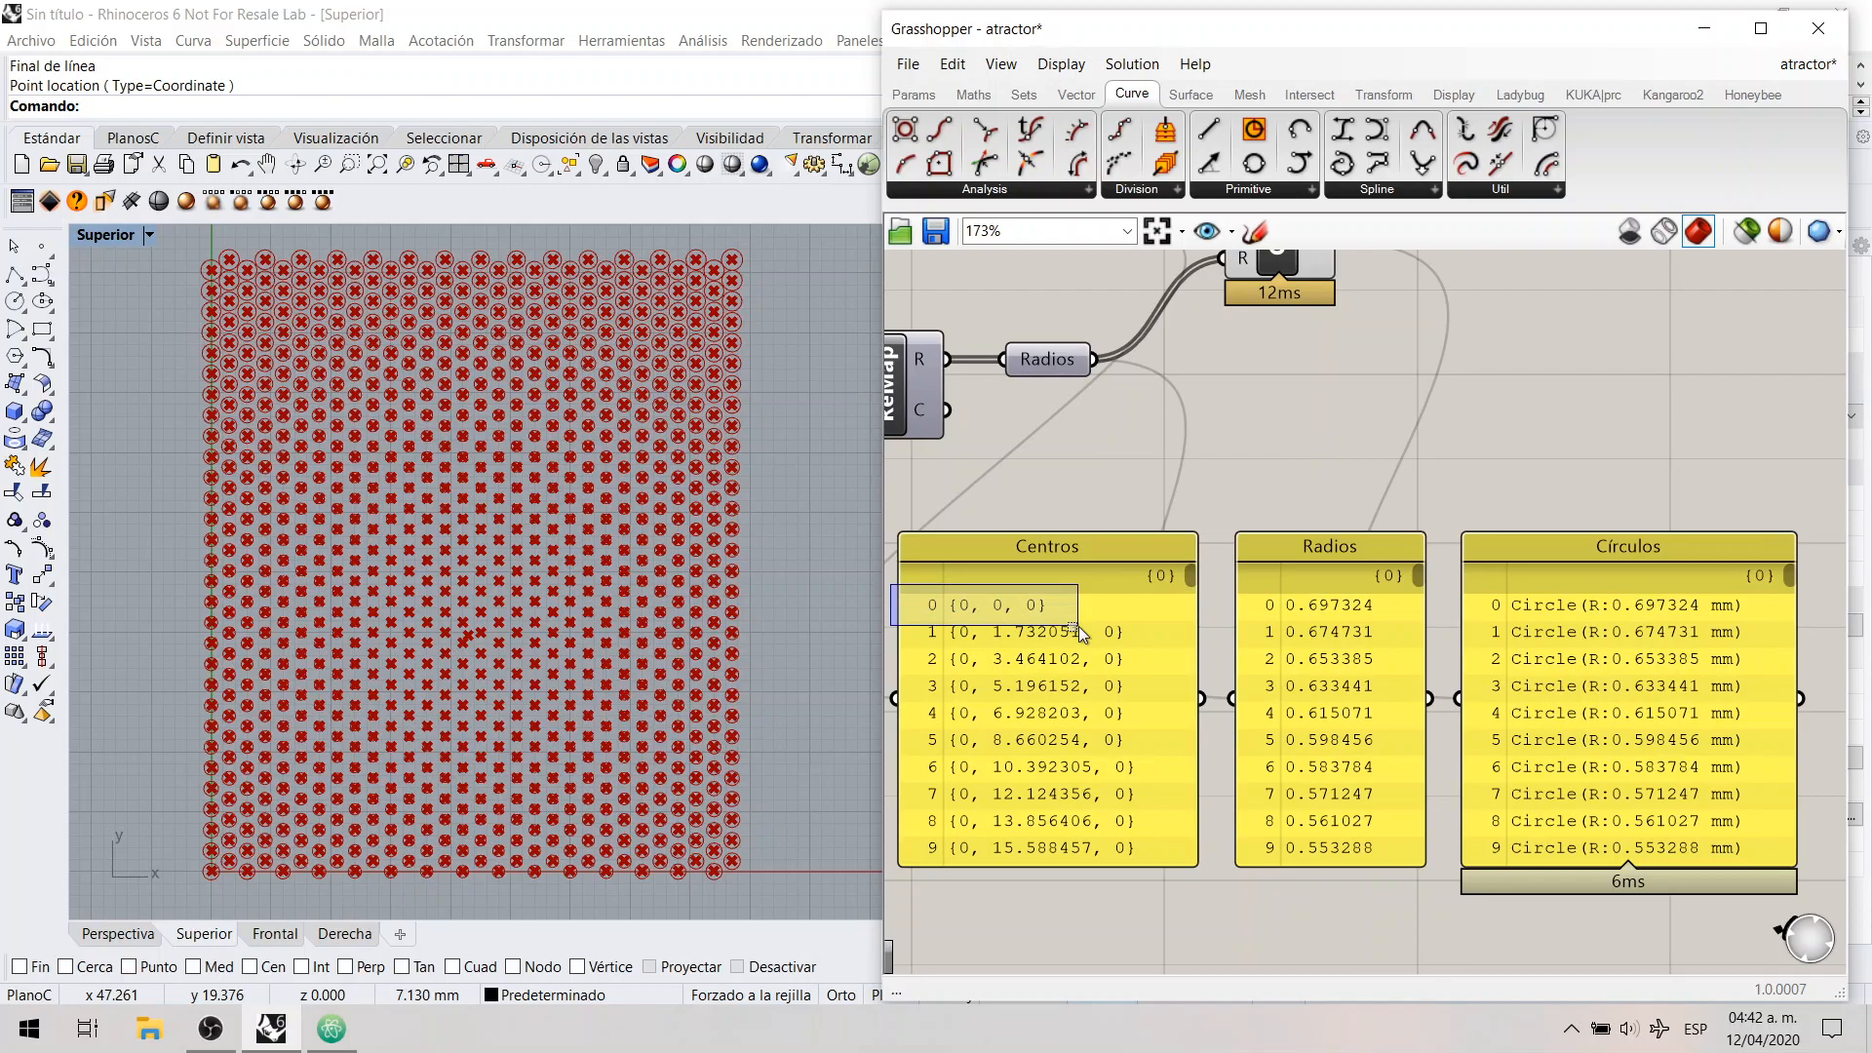
Step: Compare the first two rows across the Centros, Radios and Círculos panels to show the index-by-index matching
right_click_drag(1191, 612, 1209, 610)
left_click_drag(1239, 588, 1422, 639)
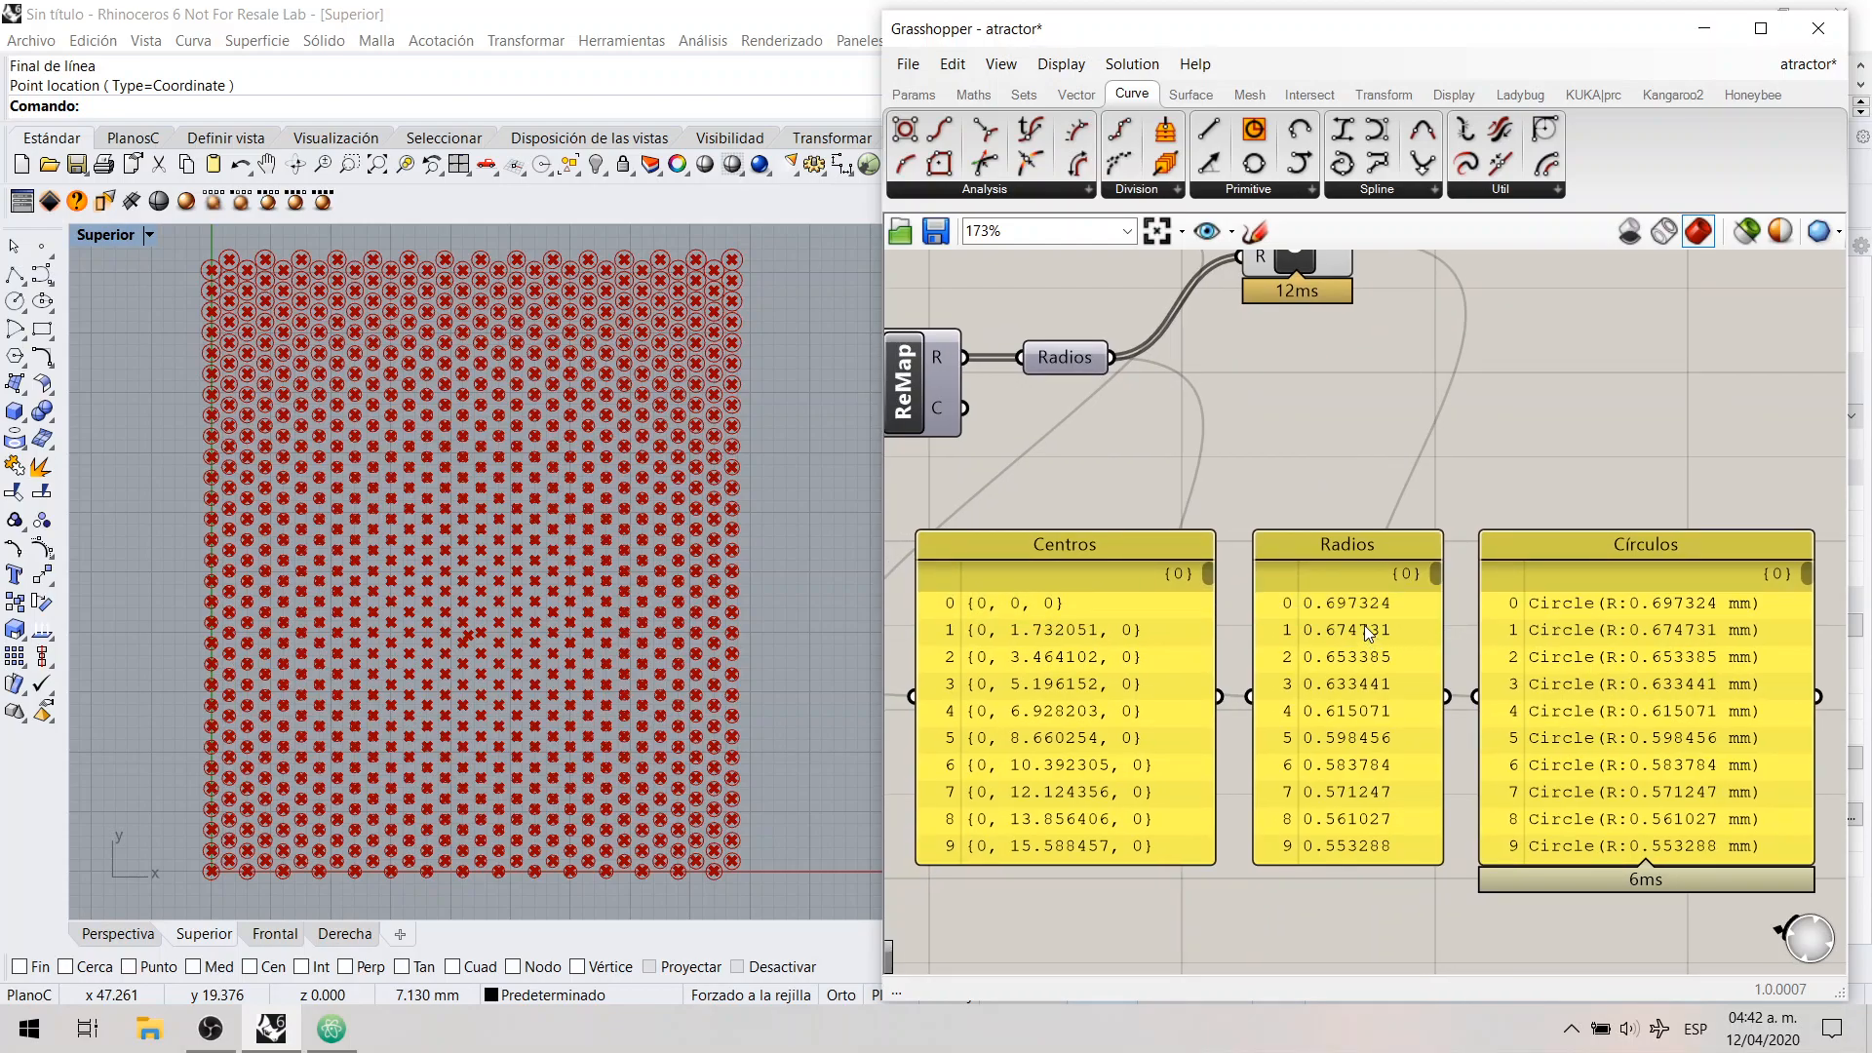
left_click_drag(1463, 587, 1777, 625)
left_click_drag(900, 616, 1776, 651)
left_click(1172, 647)
left_click(1342, 646)
left_click(1295, 517)
Step: Show the last entries of the Centros, Radios and Círculos panels and compare their indices
left_click_drag(1208, 576, 1219, 874)
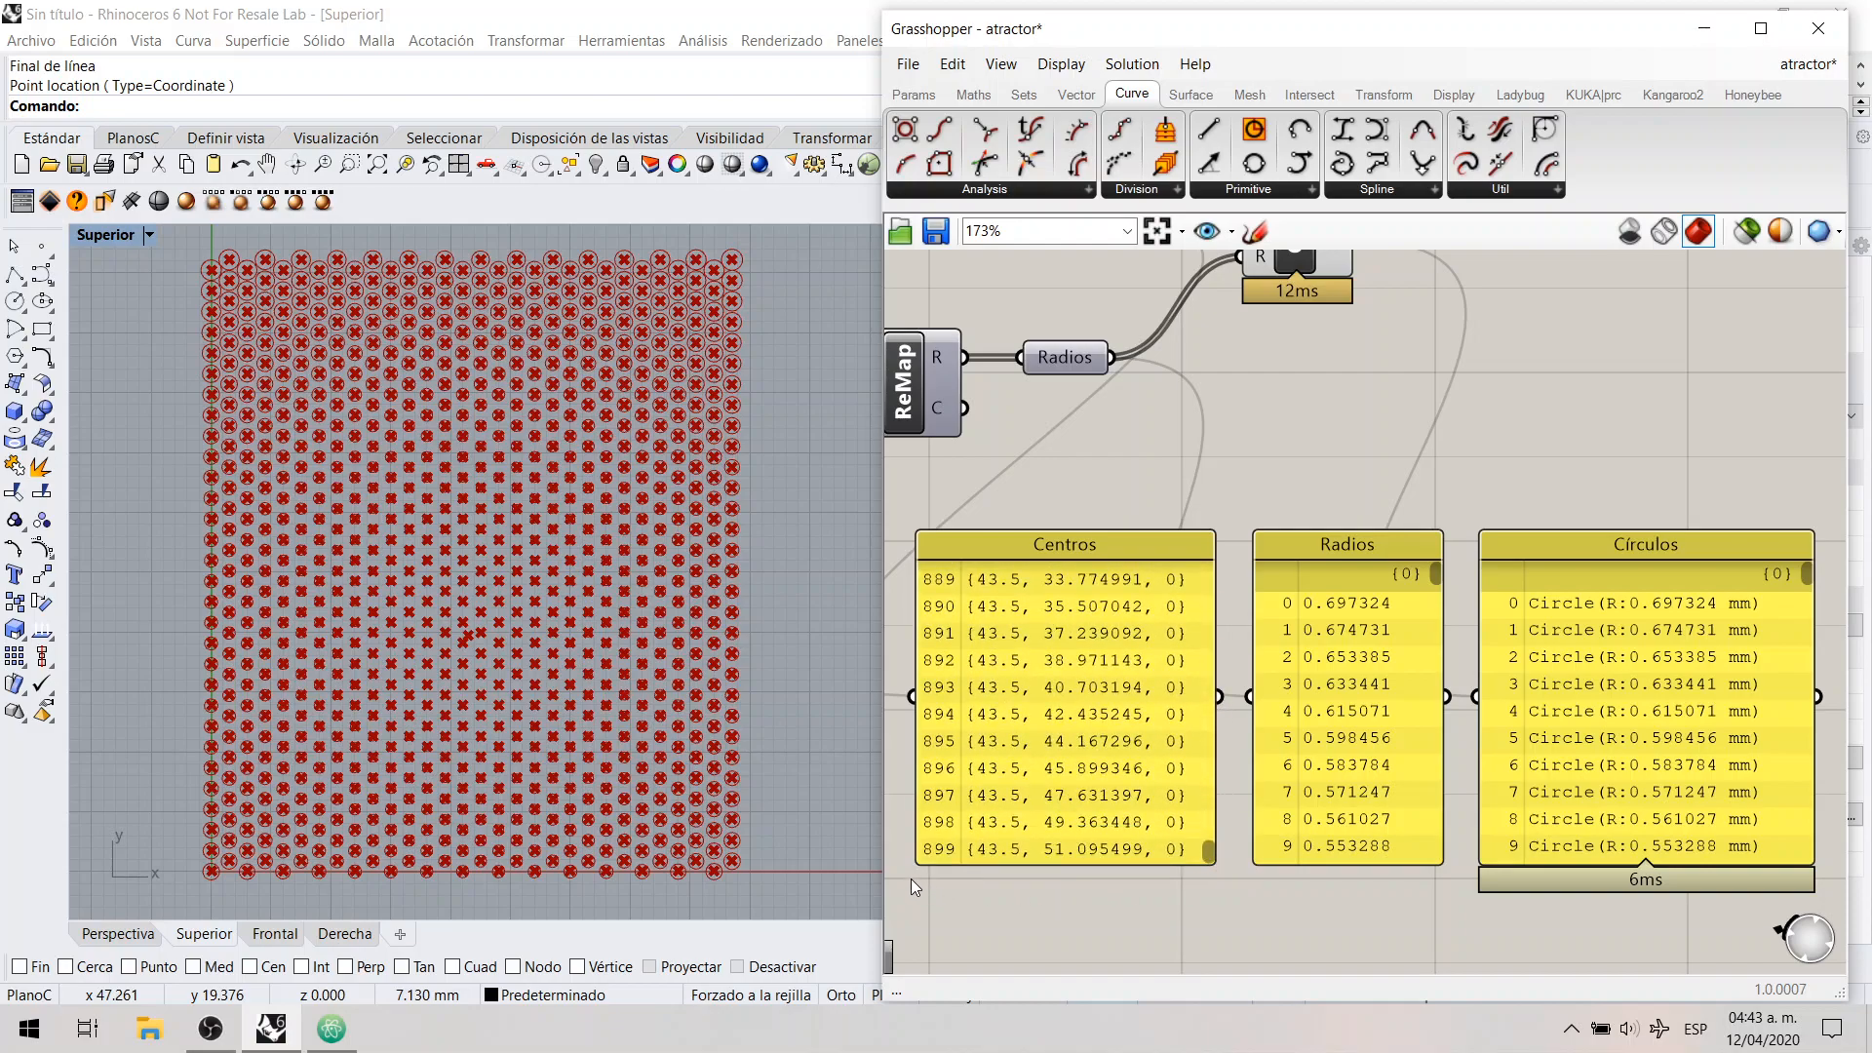
left_click_drag(1434, 574, 1447, 862)
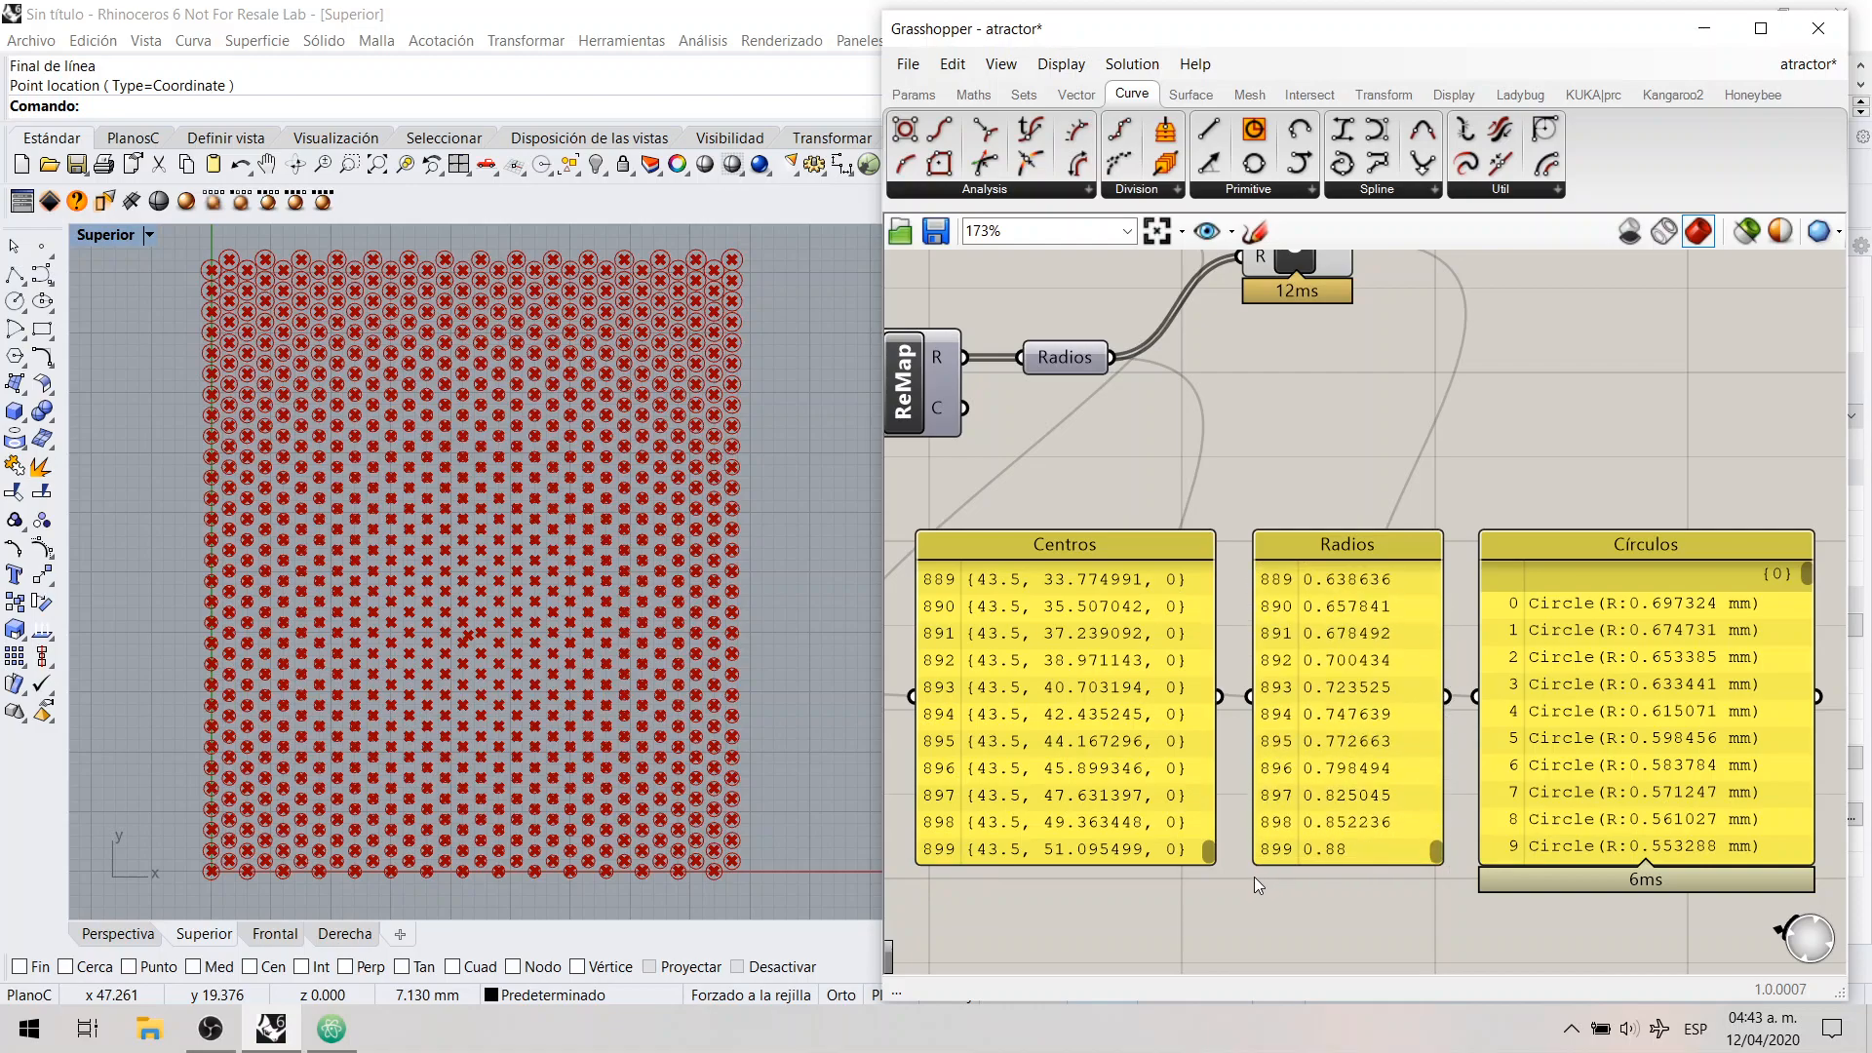
left_click_drag(1299, 832, 1301, 836)
right_click_drag(1601, 729, 1575, 713)
left_click_drag(1784, 558, 1778, 847)
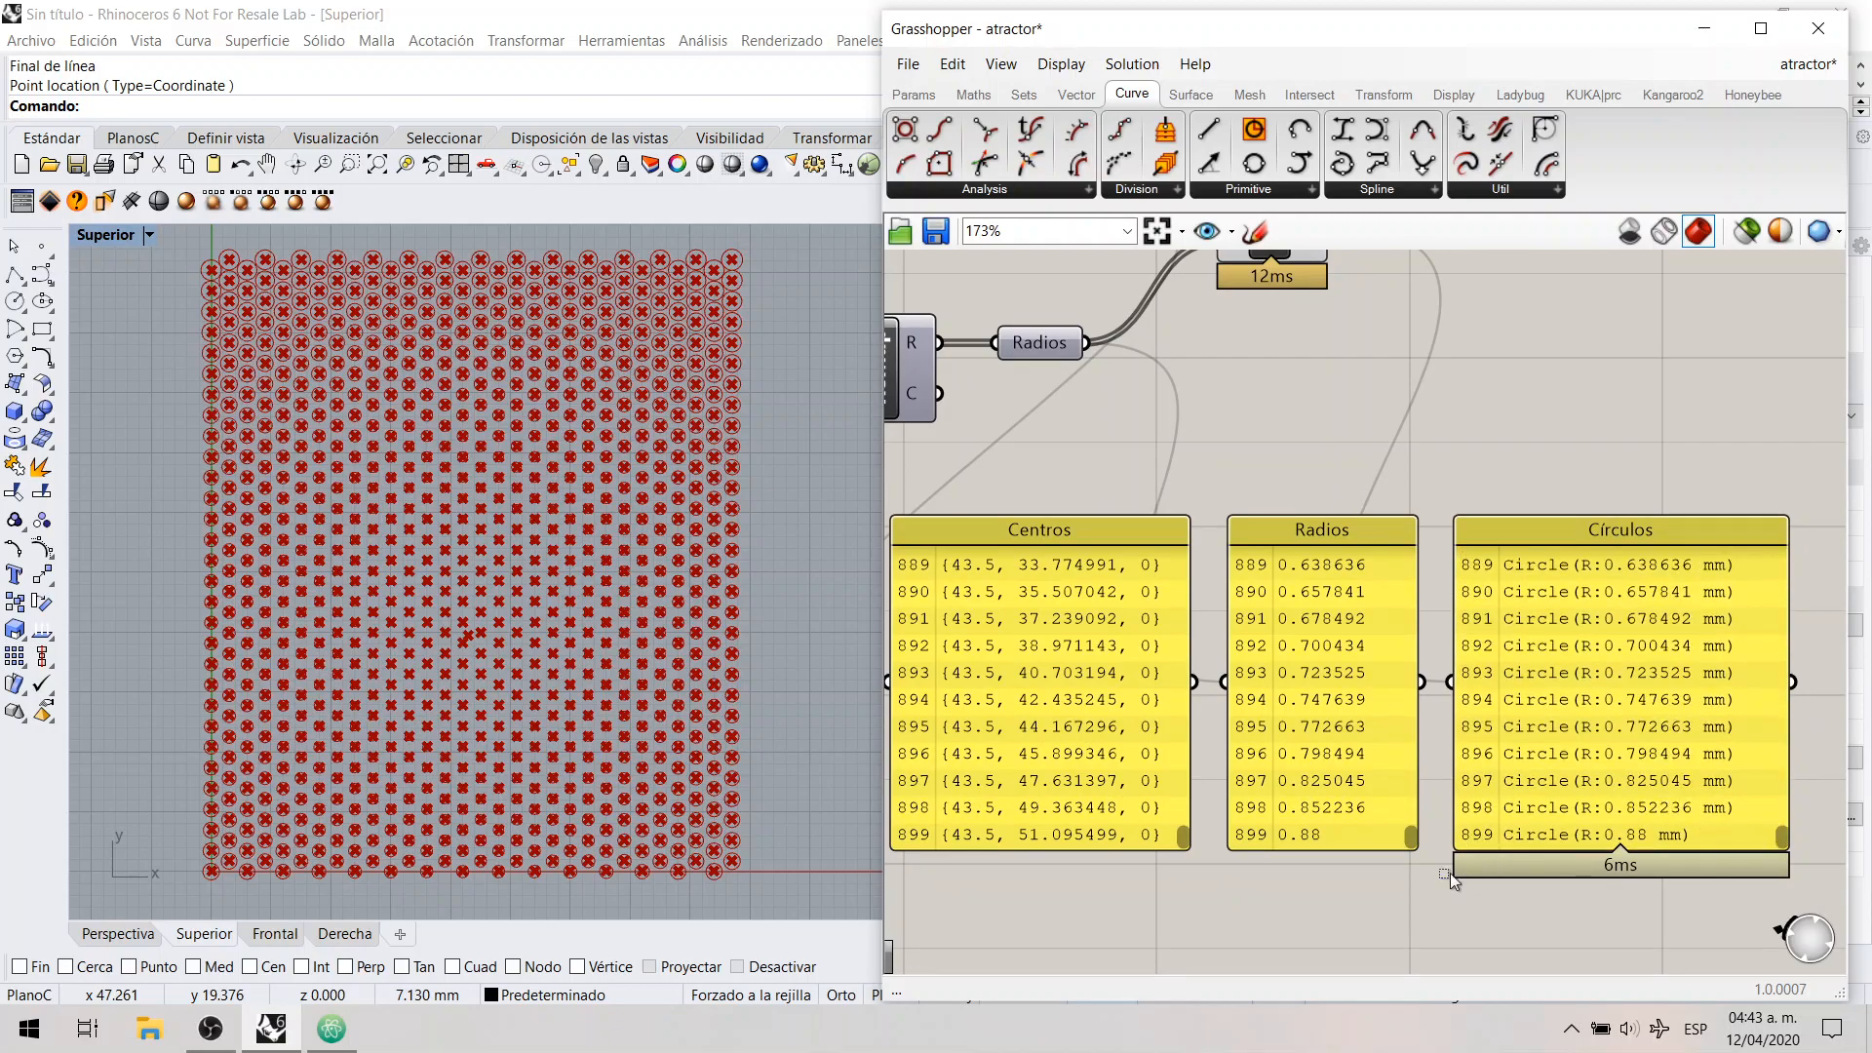
left_click_drag(1506, 822, 1504, 822)
right_click_drag(1369, 700, 1389, 709)
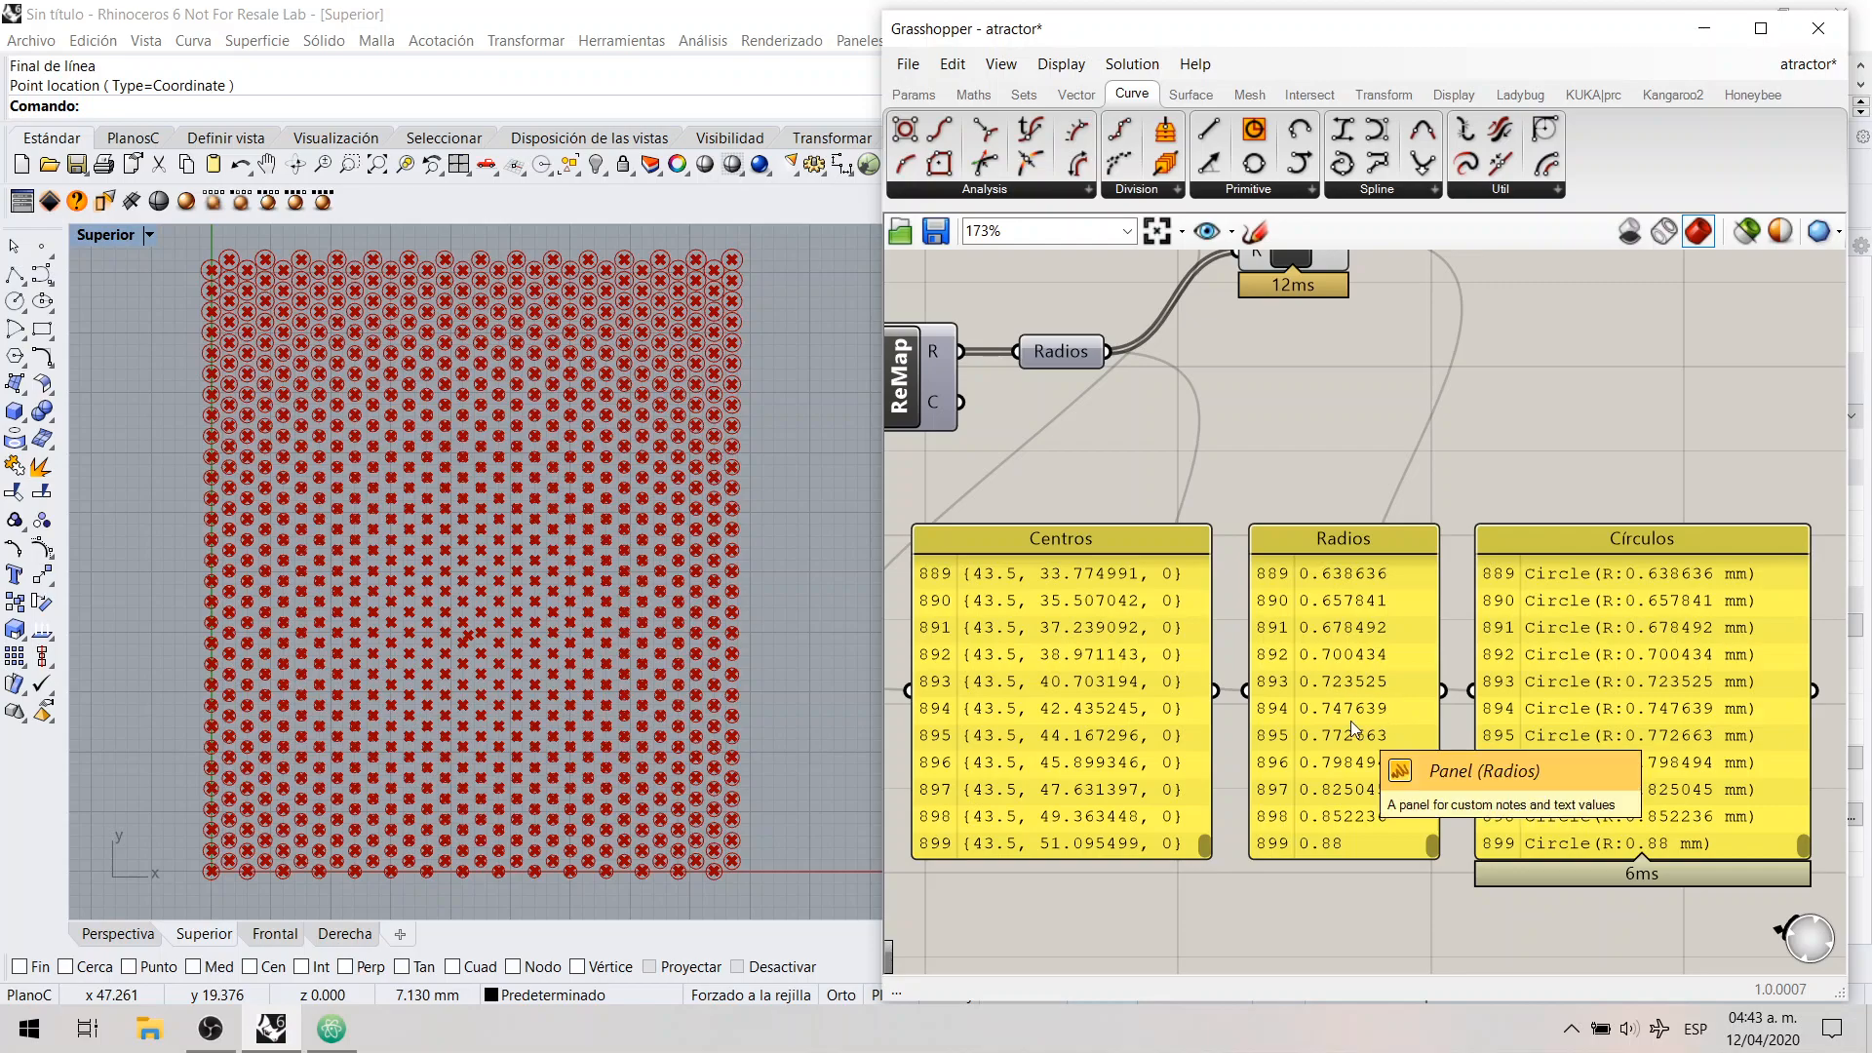
Step: Return to the distance section and contrast the Centros list with the single point in the Atractor panel
scroll(1350, 722, "down", 1)
right_click_drag(1031, 644, 1583, 580)
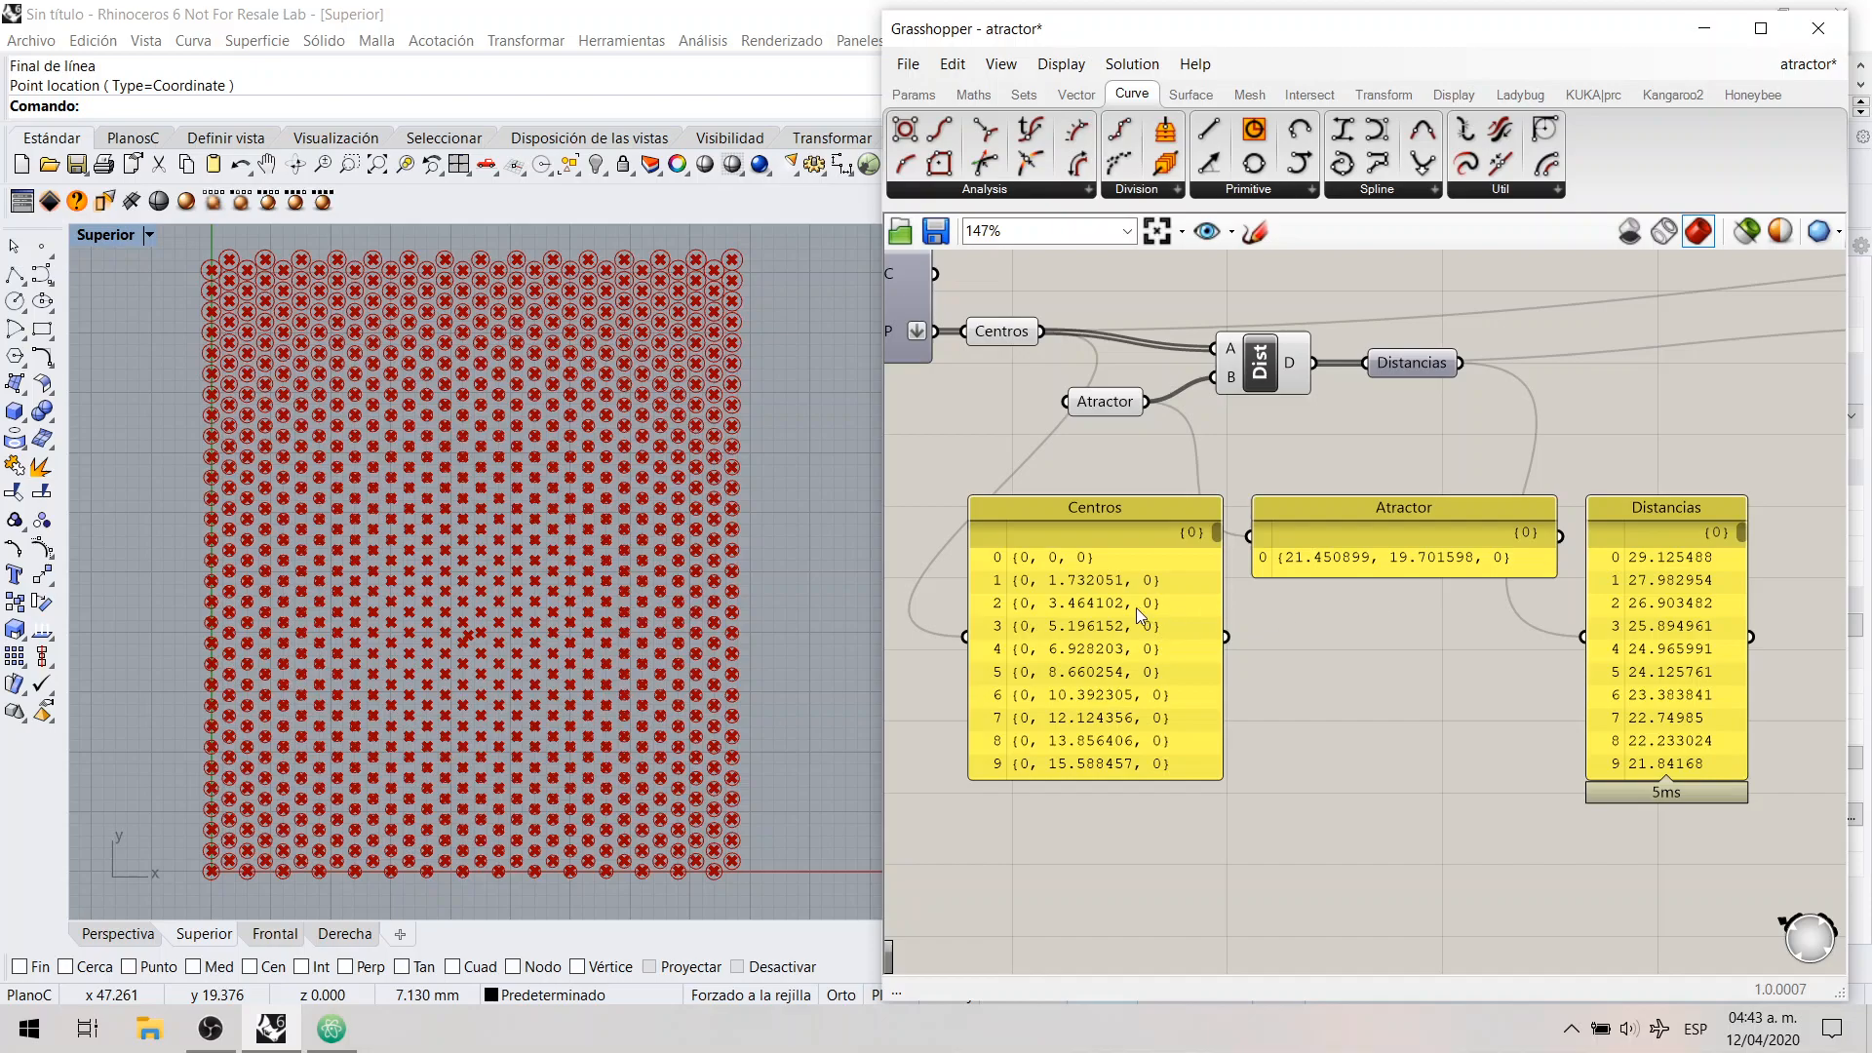
left_click(1057, 634)
left_click(1373, 556)
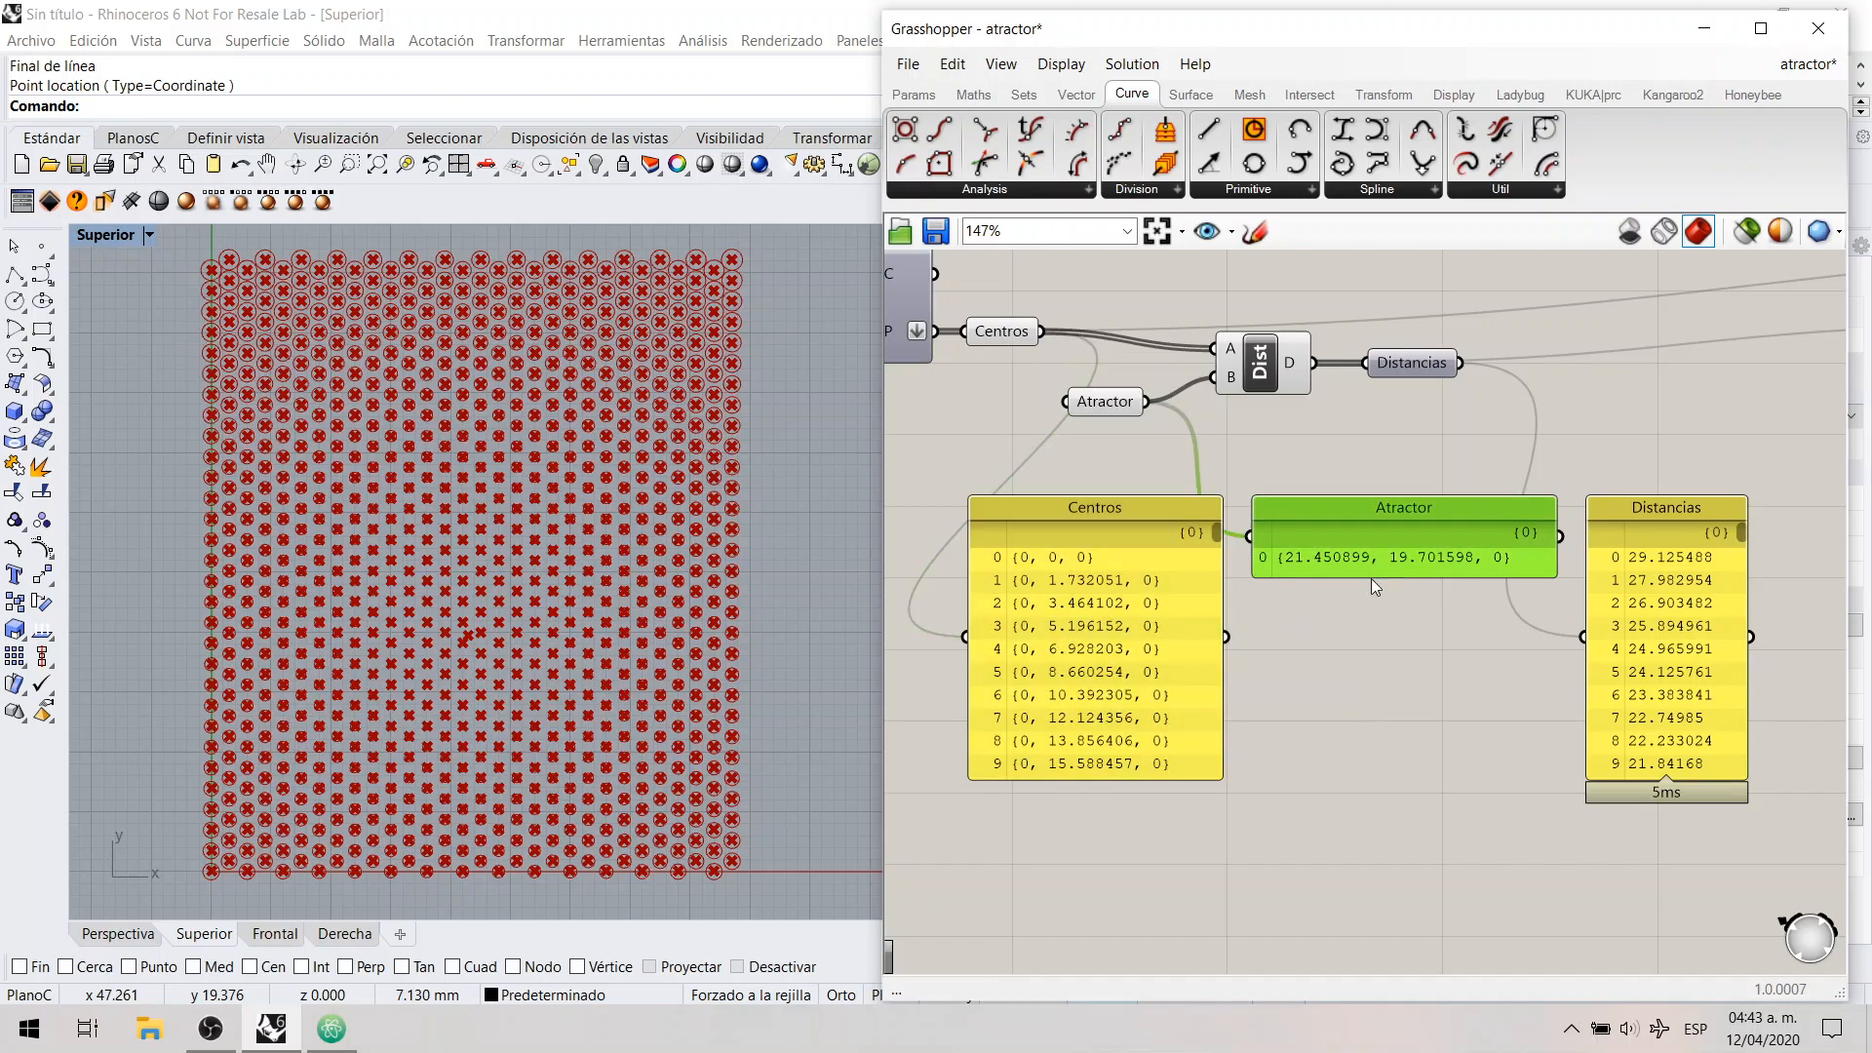
Step: Go back to the Circle section and bring the Centros and Radios panels to their first entries for comparison
right_click_drag(1455, 635, 913, 642)
left_click(1137, 648)
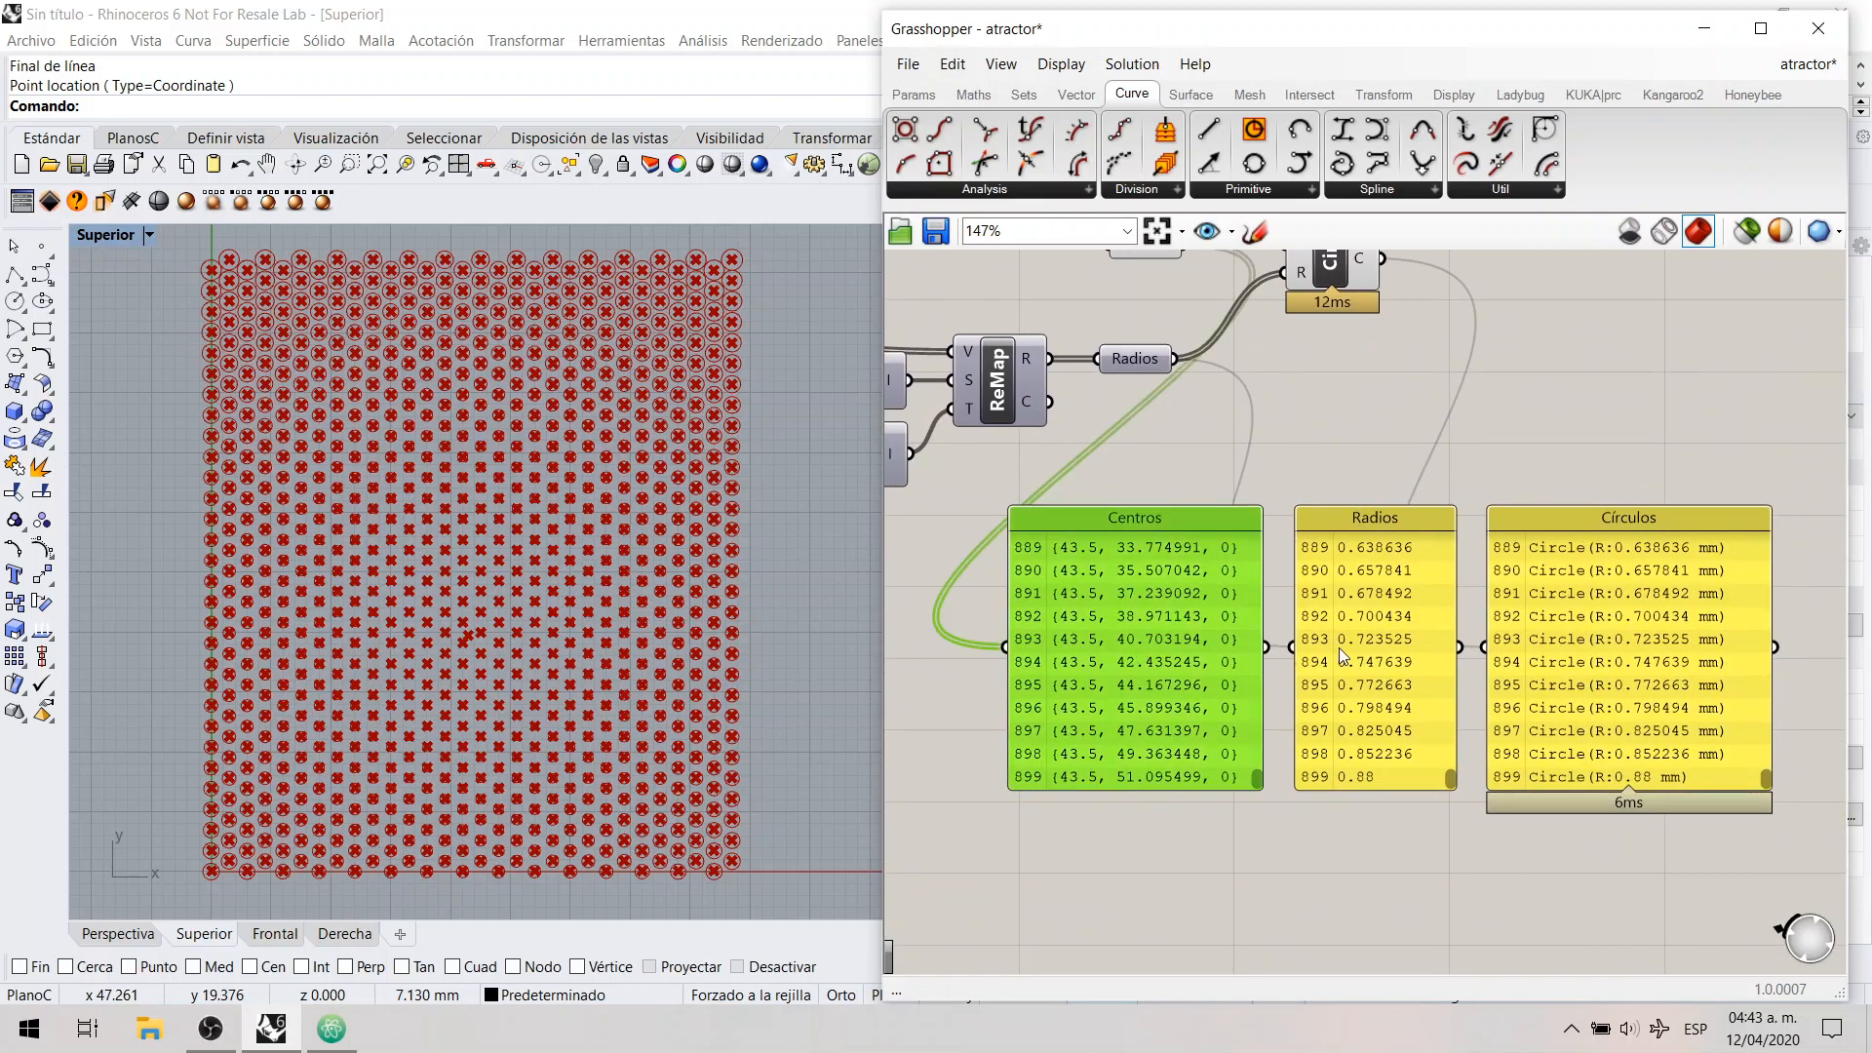
left_click(1338, 648)
left_click_drag(1260, 783, 1256, 530)
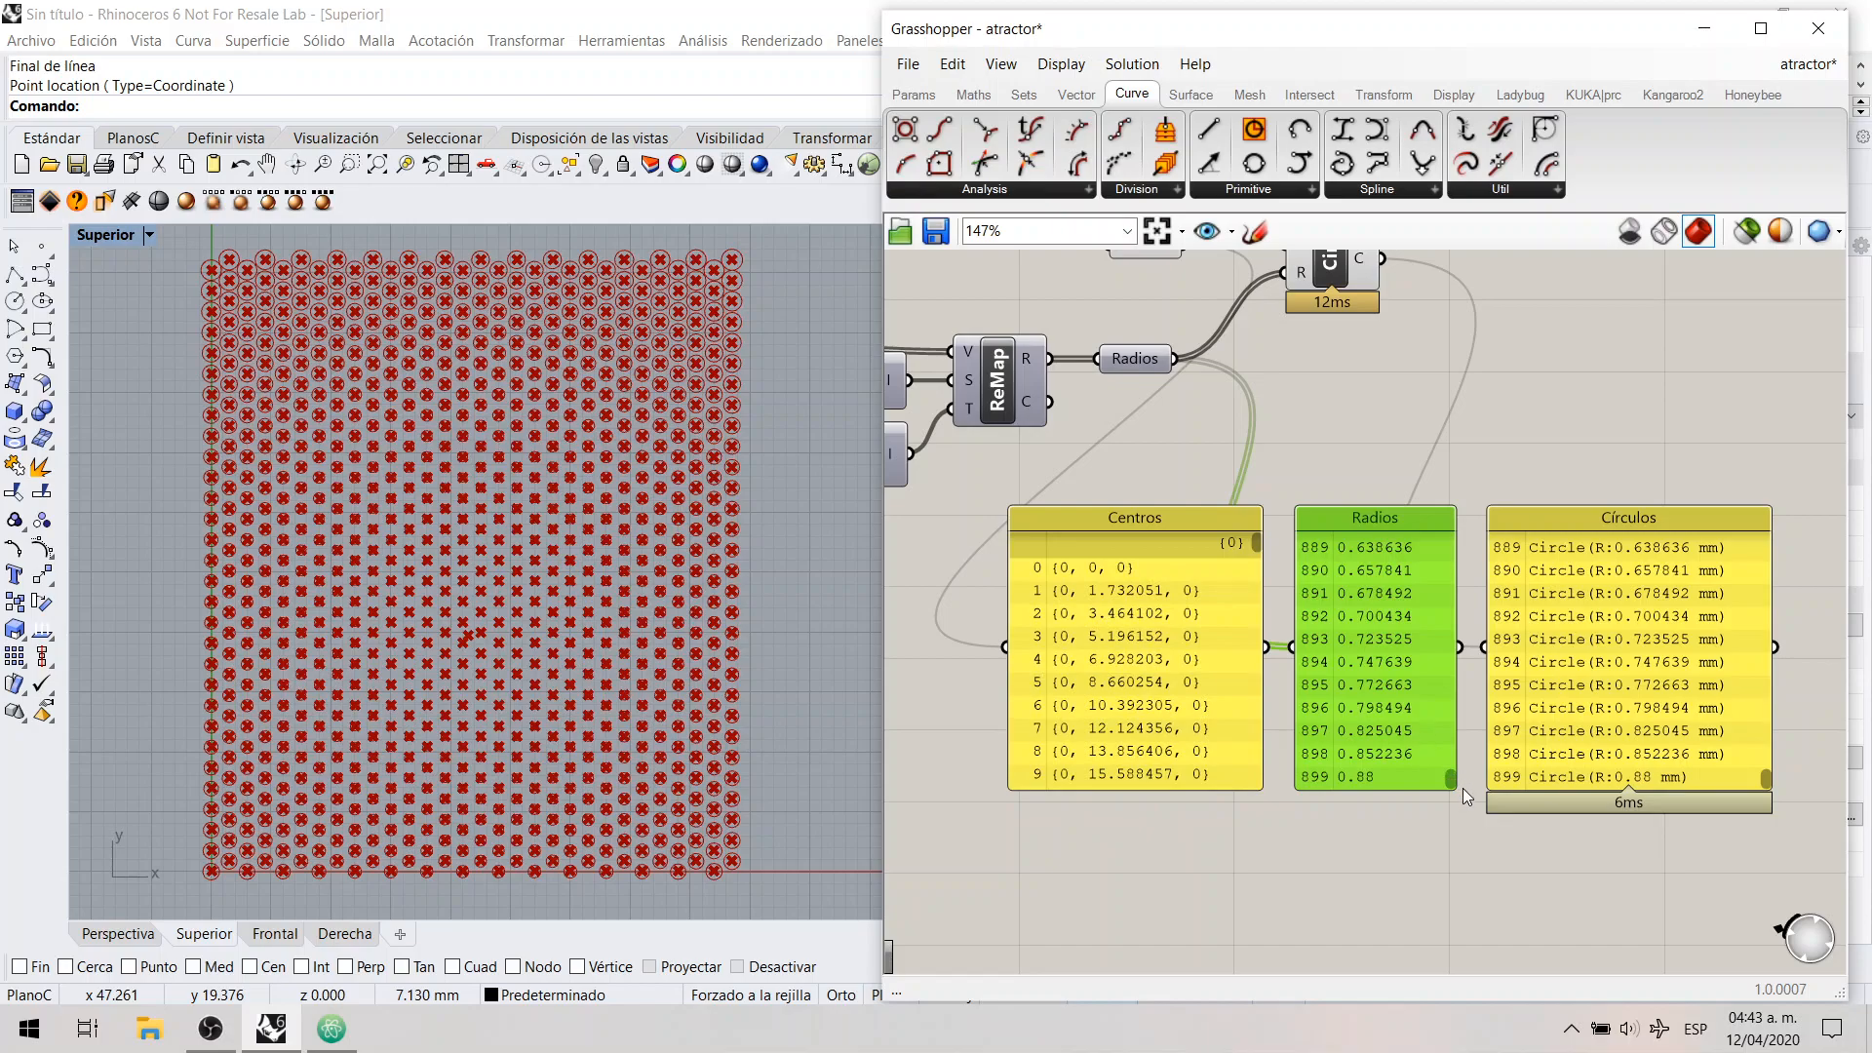
left_click_drag(1450, 780, 1450, 536)
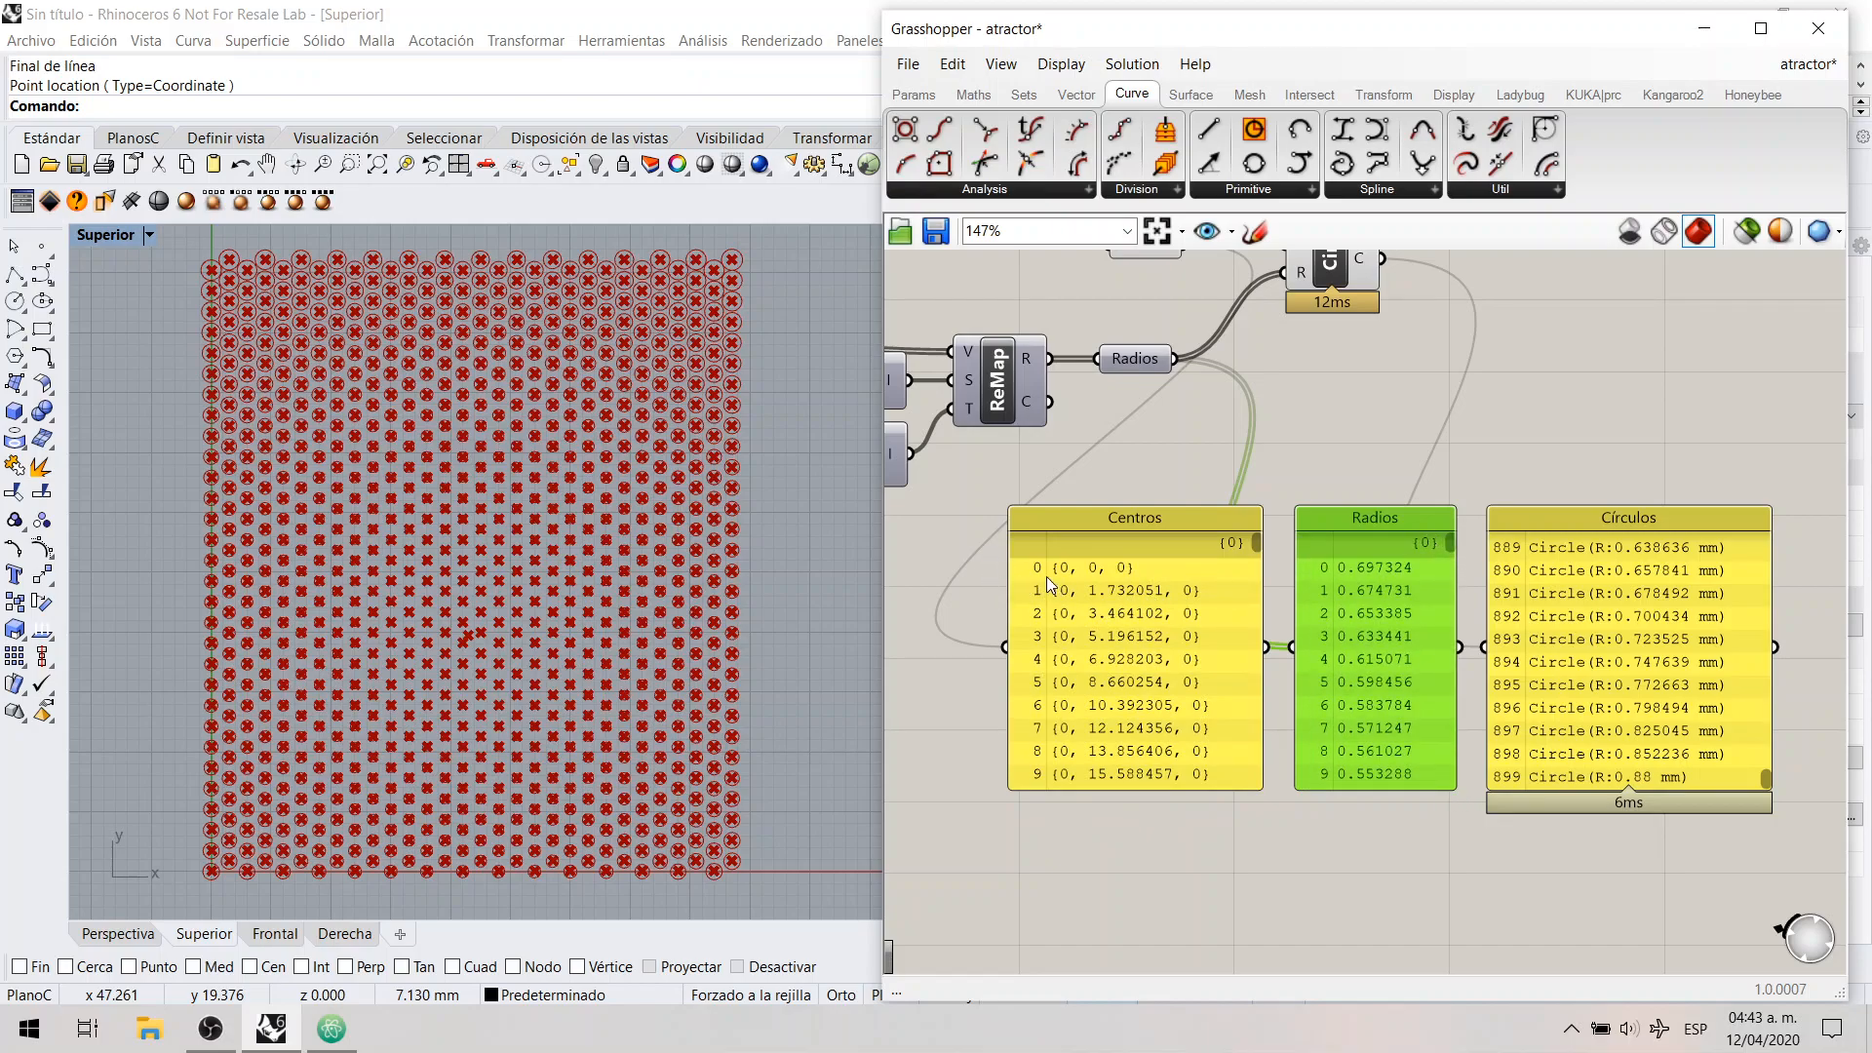
Step: Show the final entries of the Centros and Radios panels again, in line with the end of the Círculos list
left_click(1266, 494)
left_click_drag(1255, 543, 1256, 786)
left_click_drag(1447, 541, 1451, 780)
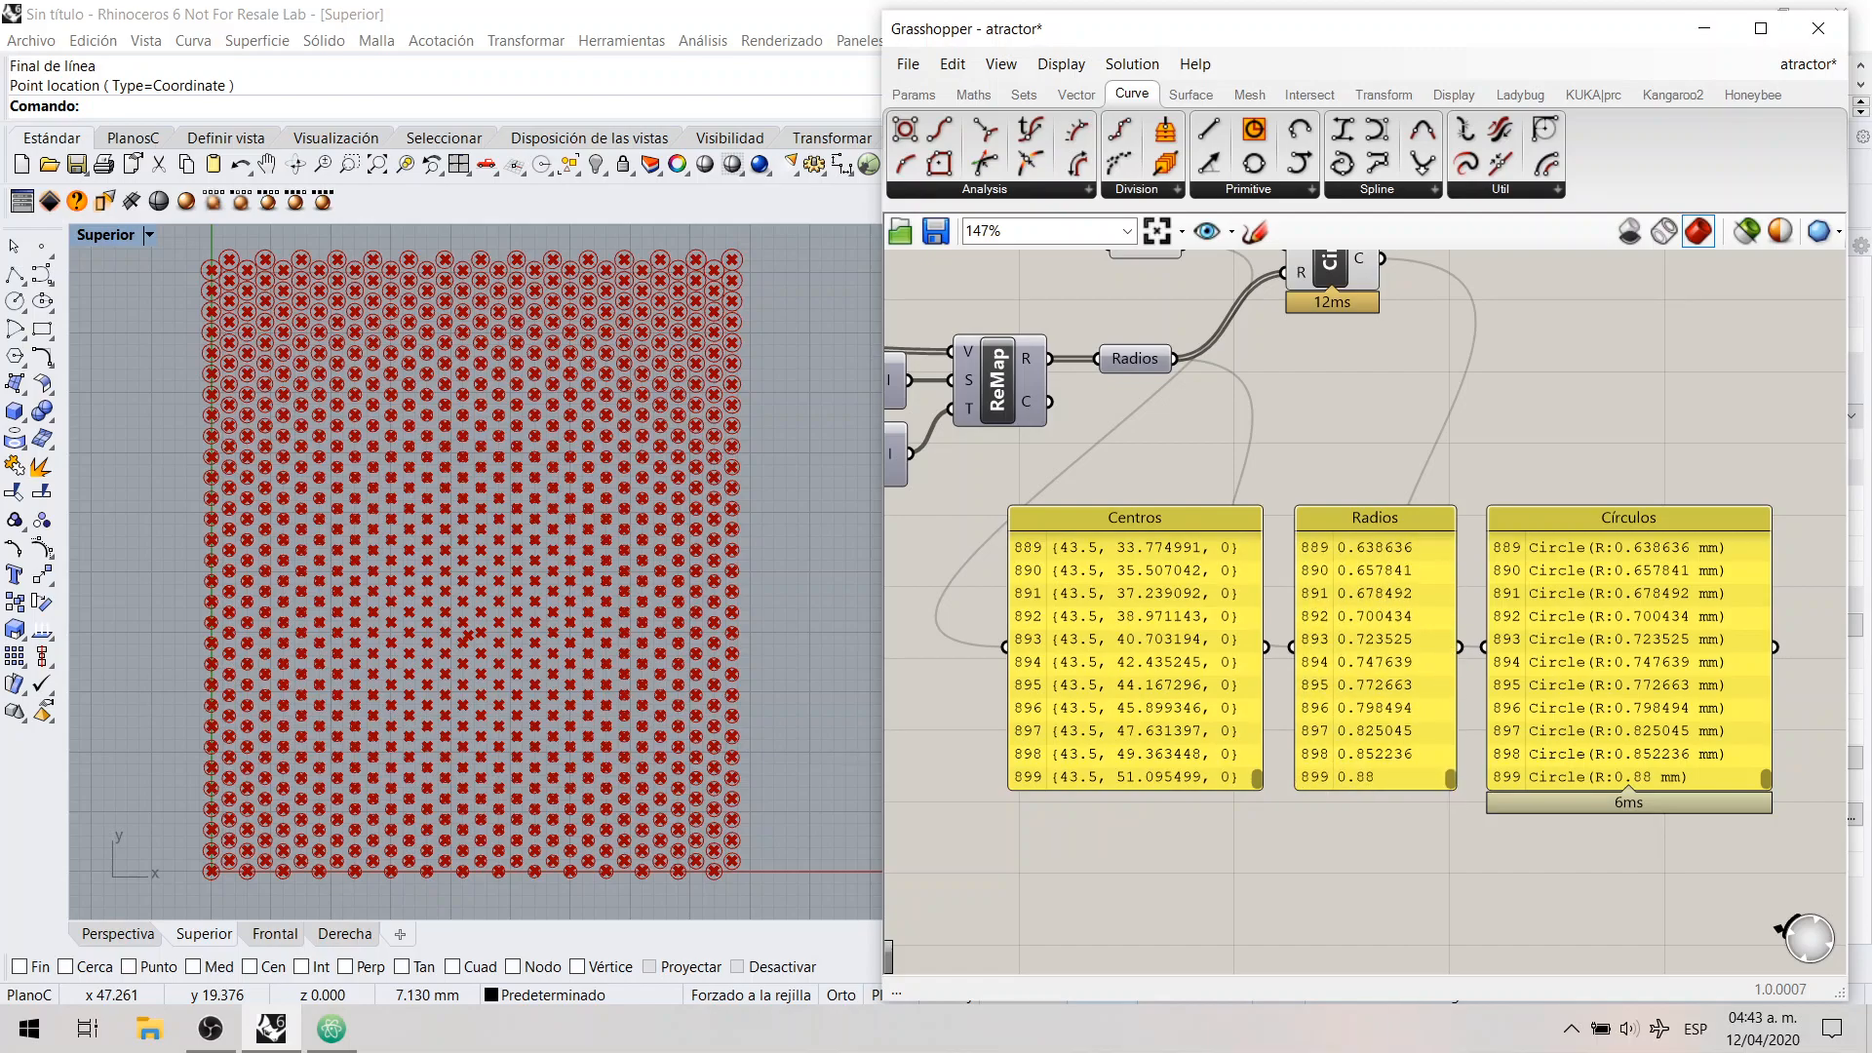
key("alt+Tab")
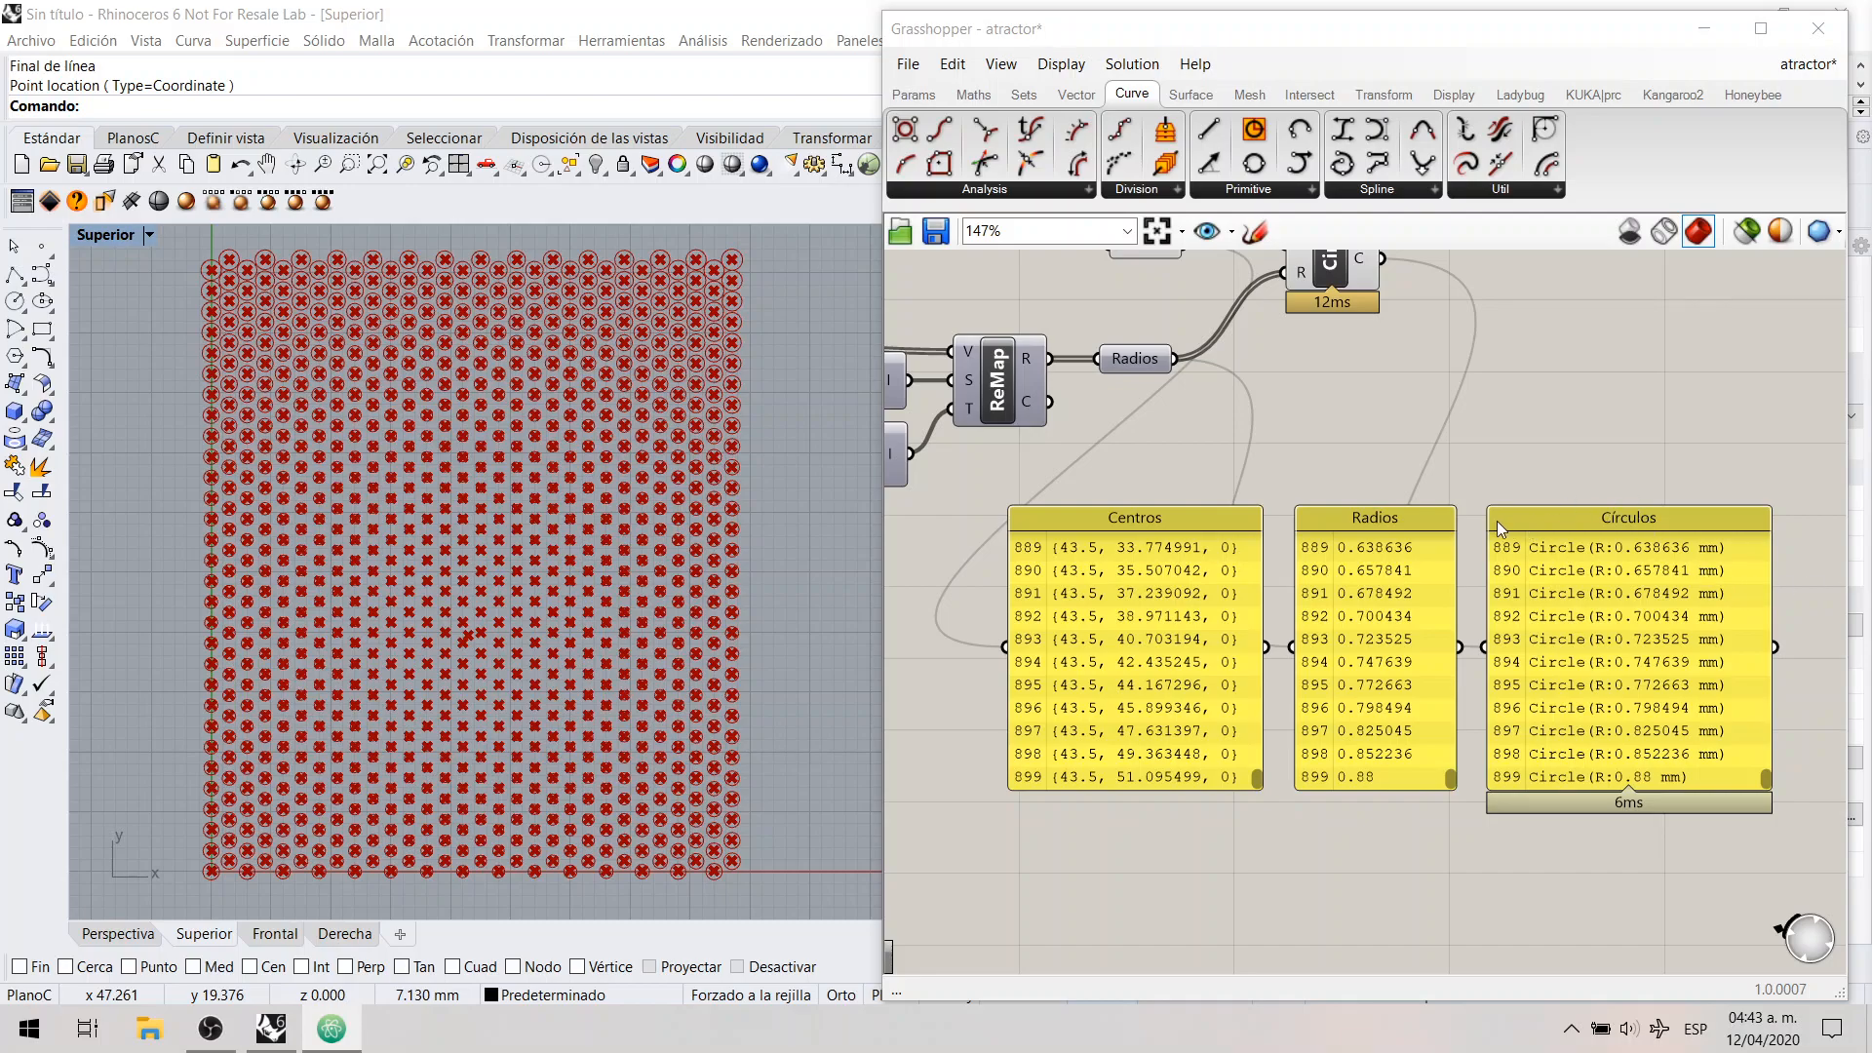
right_click_drag(1310, 451, 1316, 480)
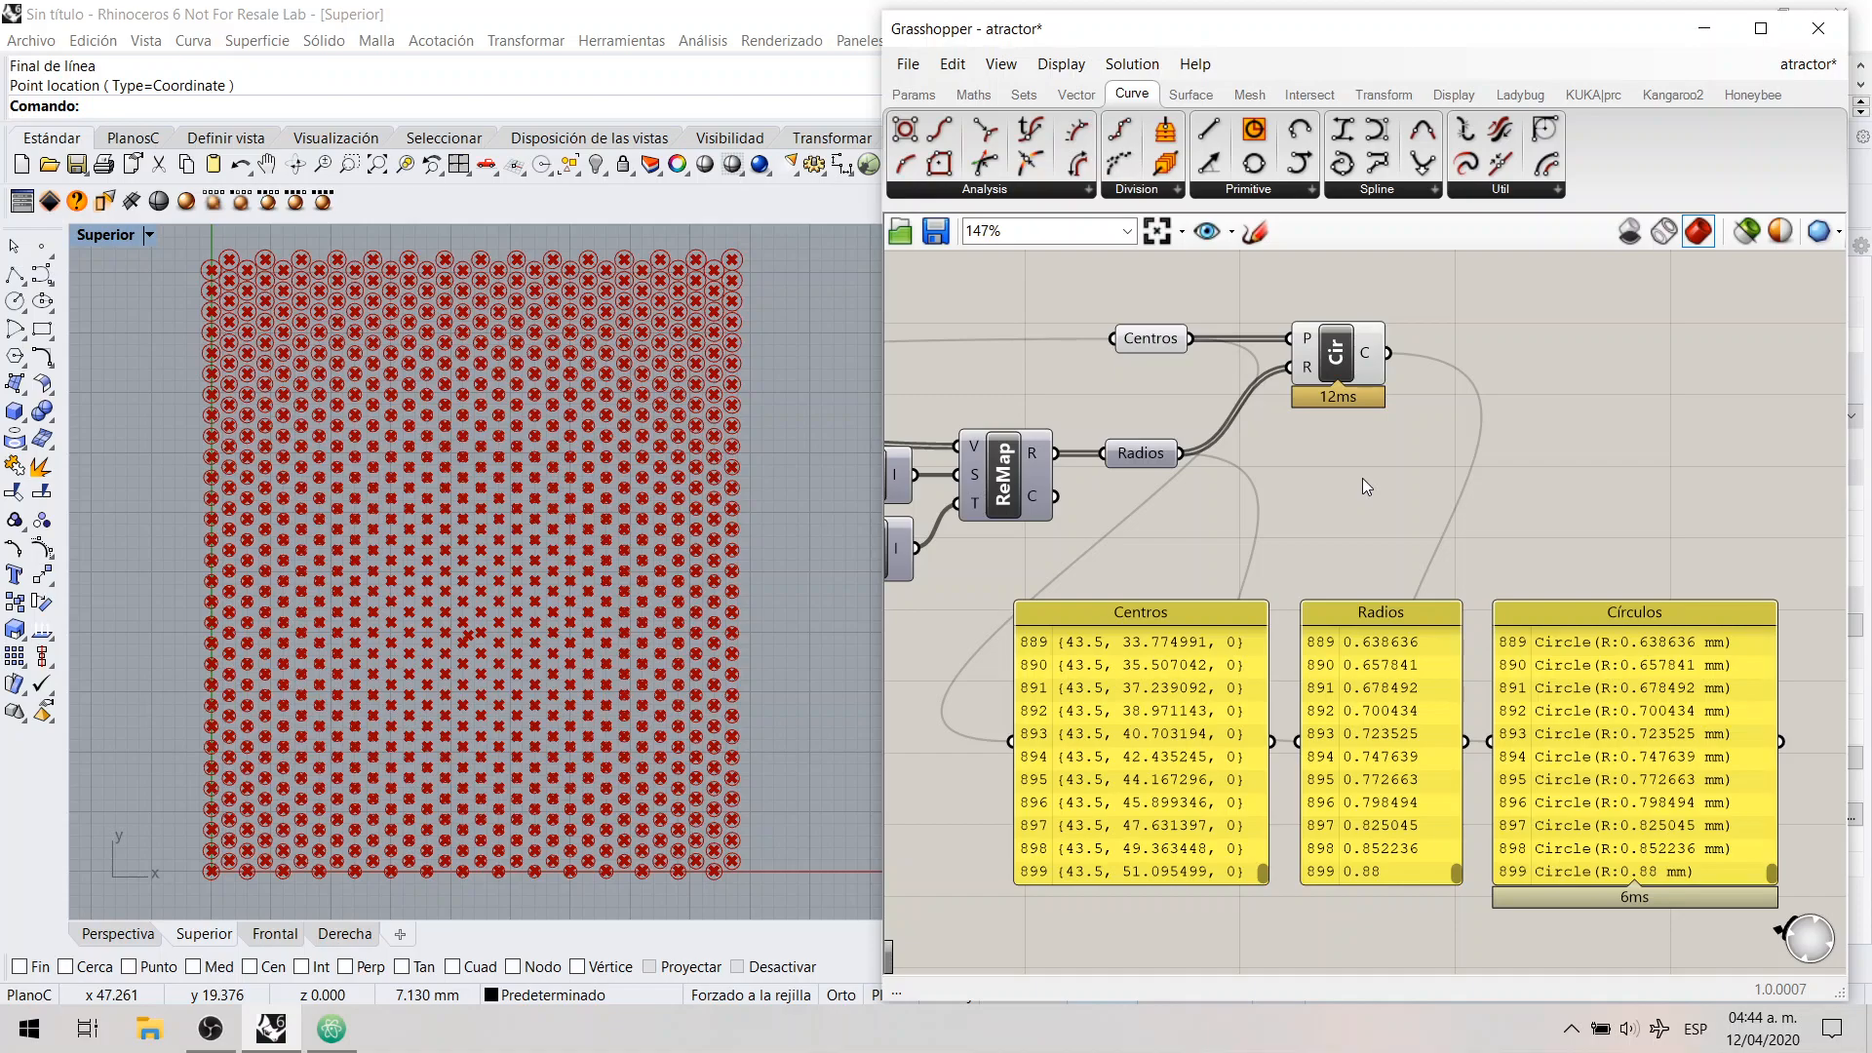
right_click_drag(1366, 485, 1388, 459)
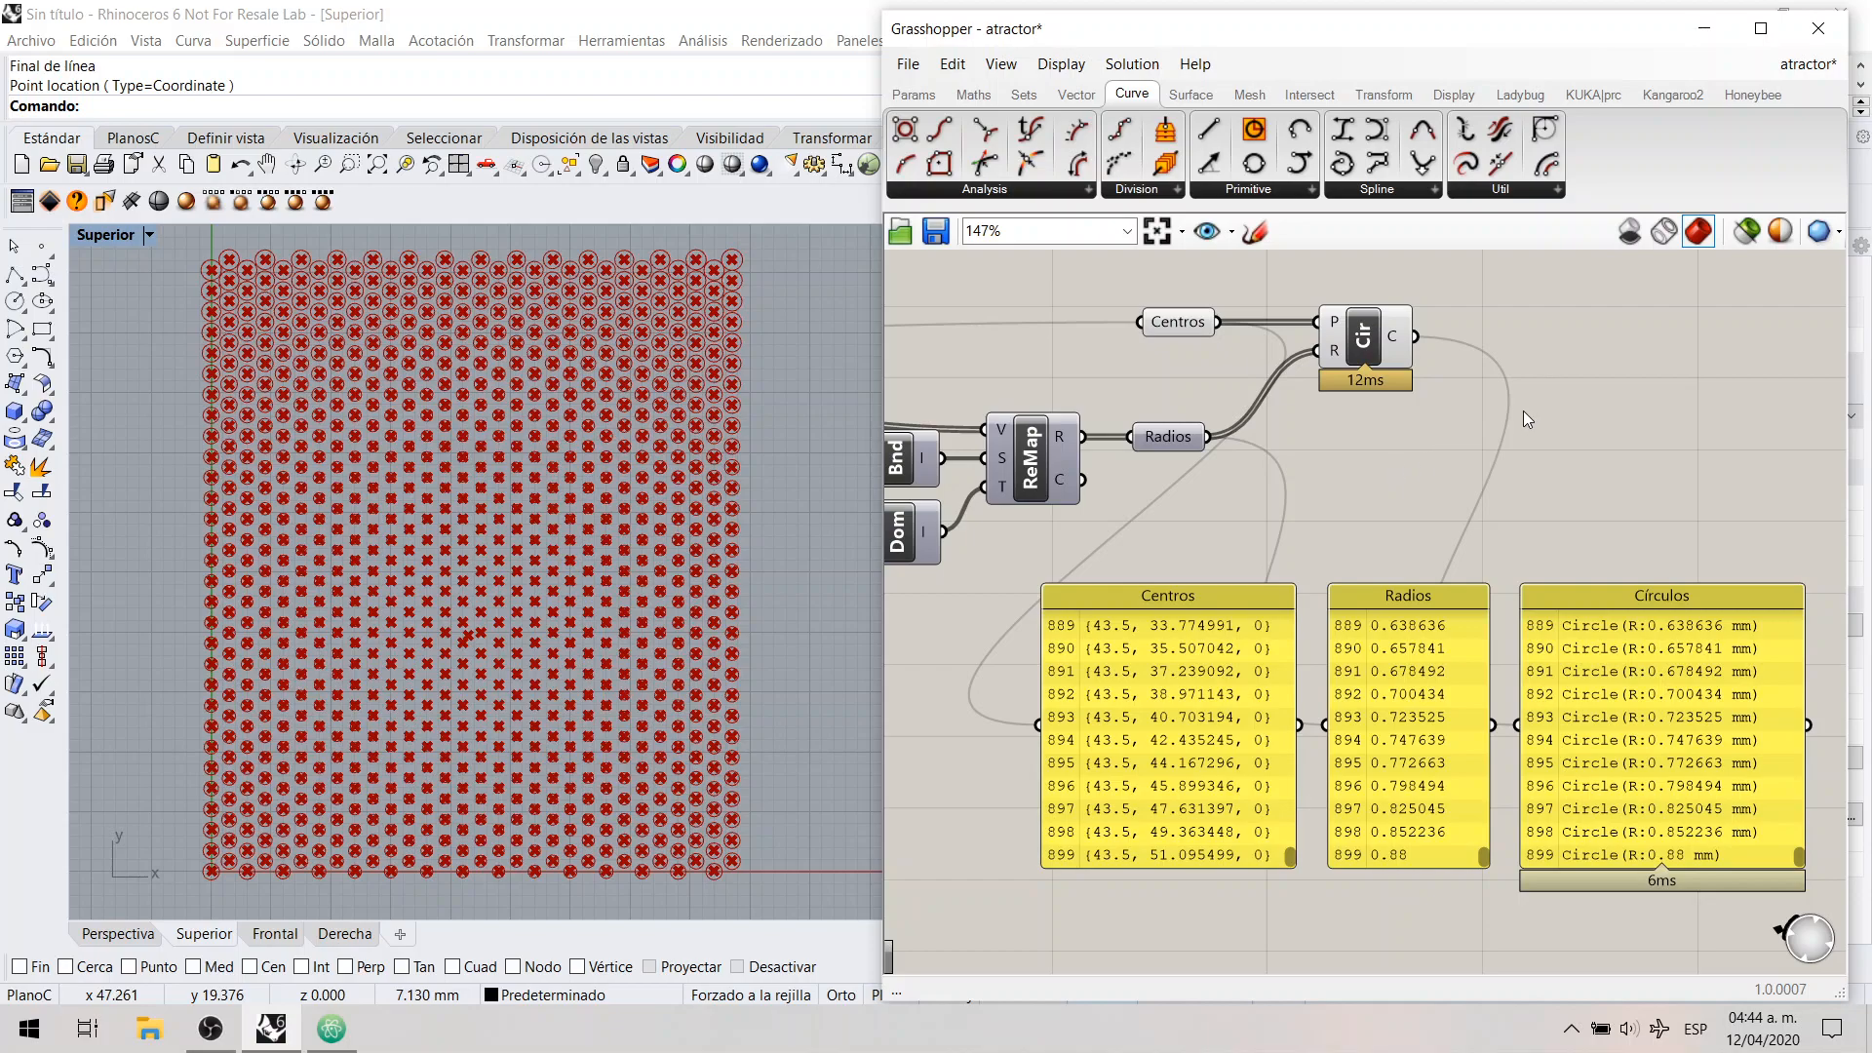
left_click(1353, 370)
left_click(1353, 446)
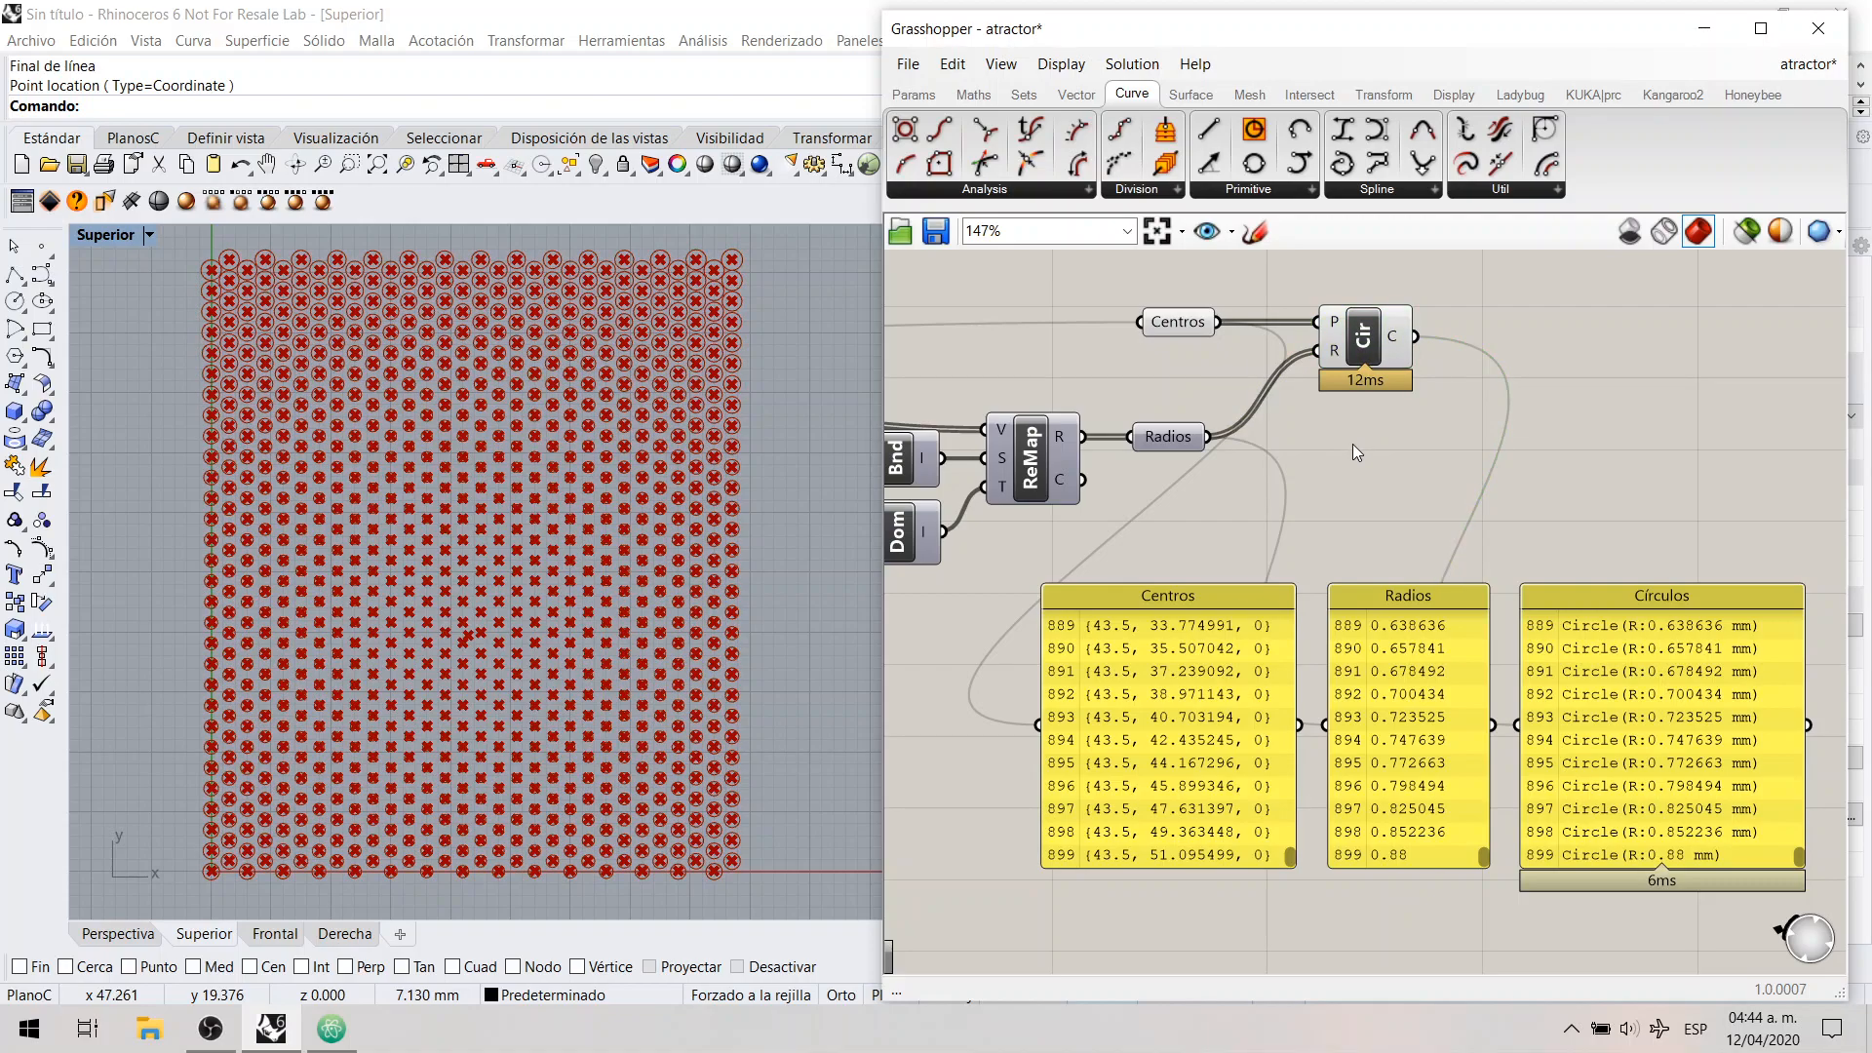